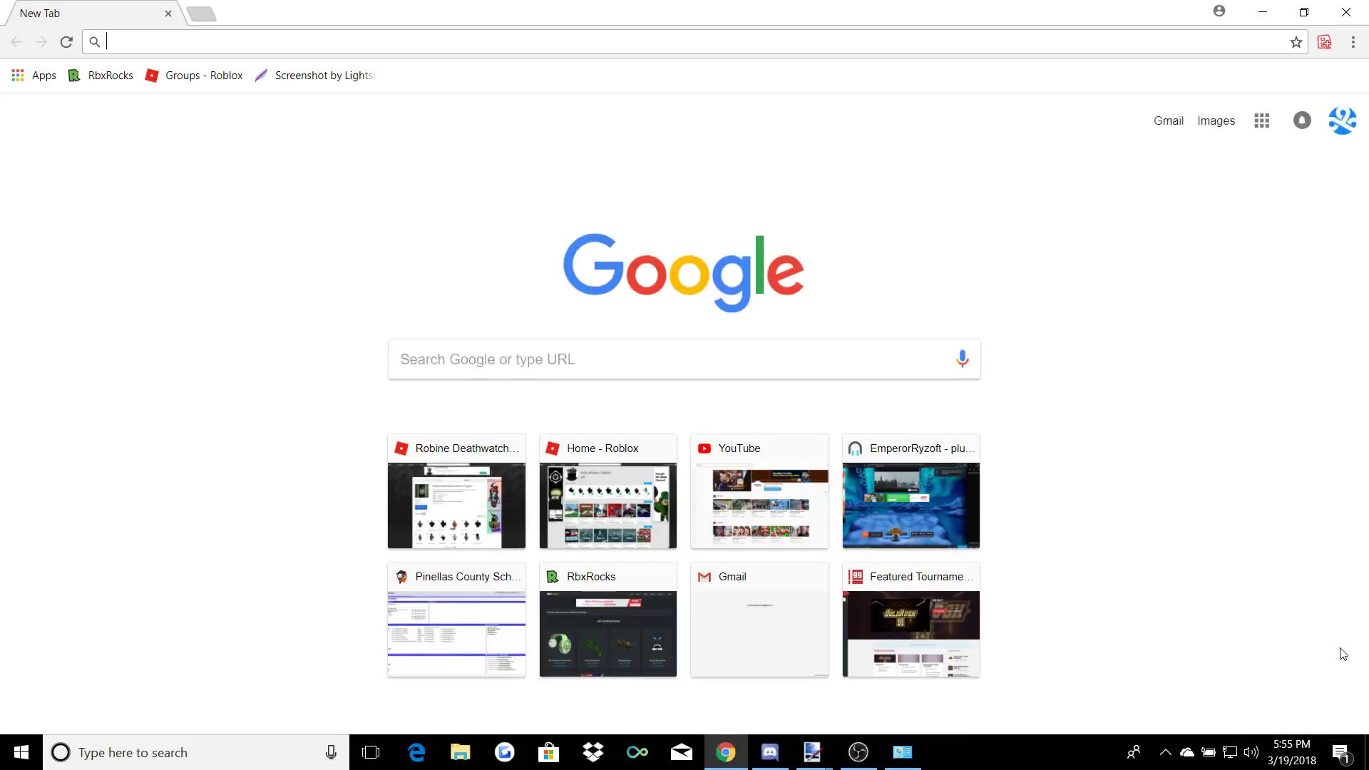
- Search Google for 'teamspeak download' and open the 'Downloads - TeamSpeak' result
type("teamspeak 3")
key("BackSpace")
key("BackSpace")
type("downlo")
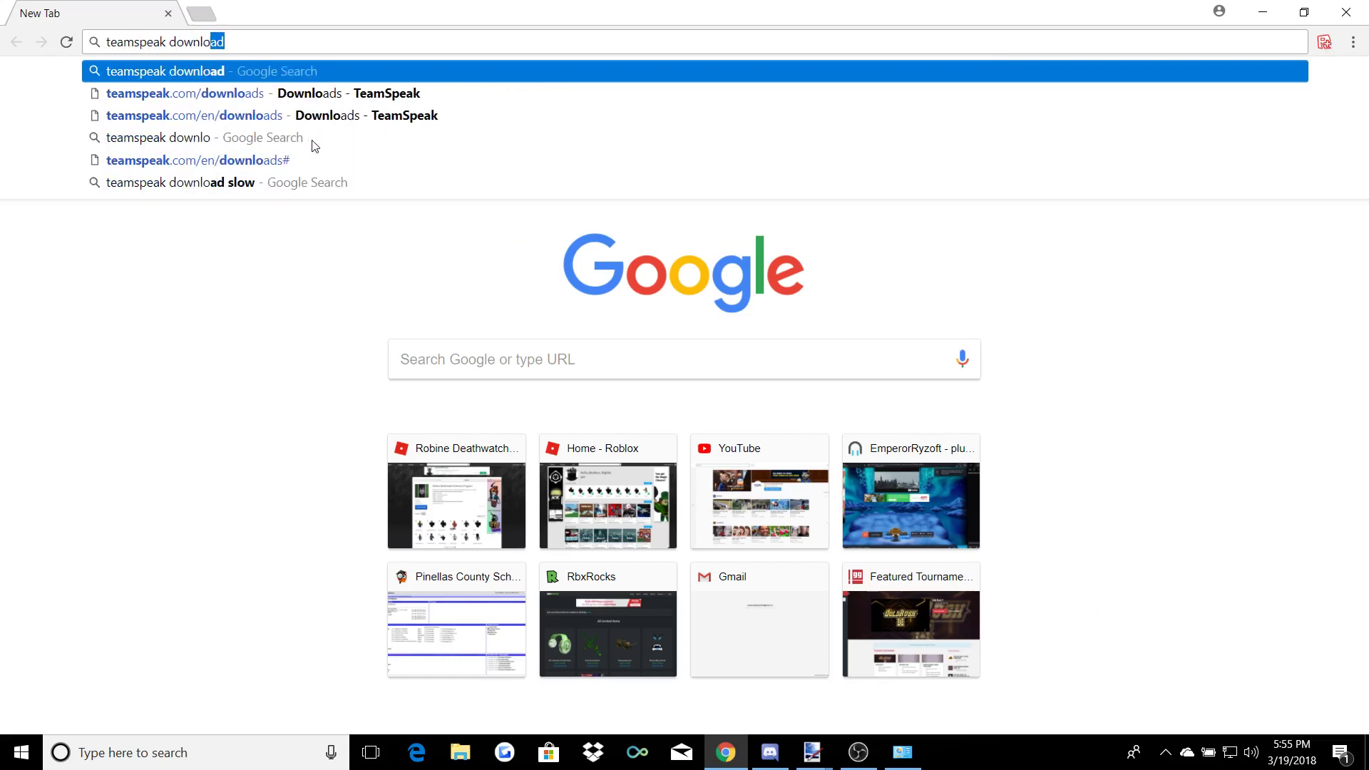
key("Return")
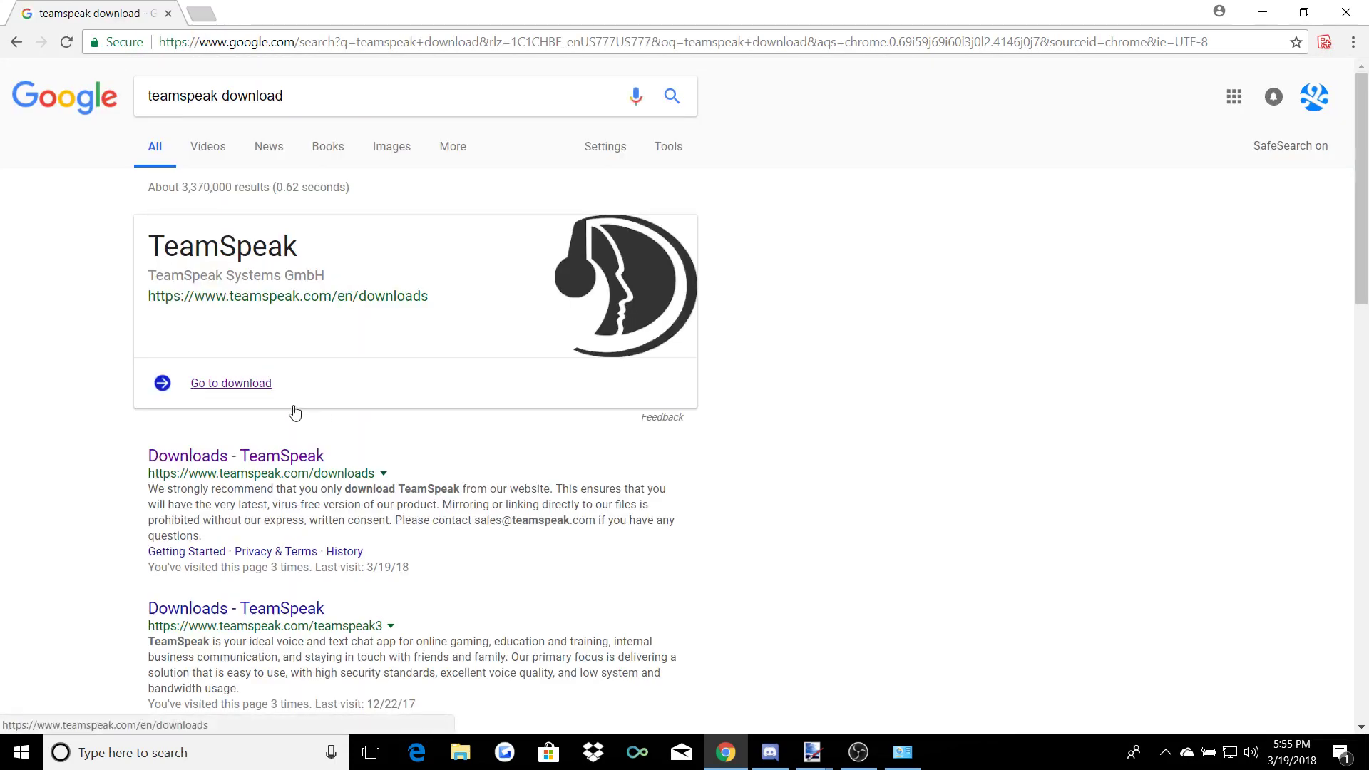
left_click_drag(293, 488, 397, 488)
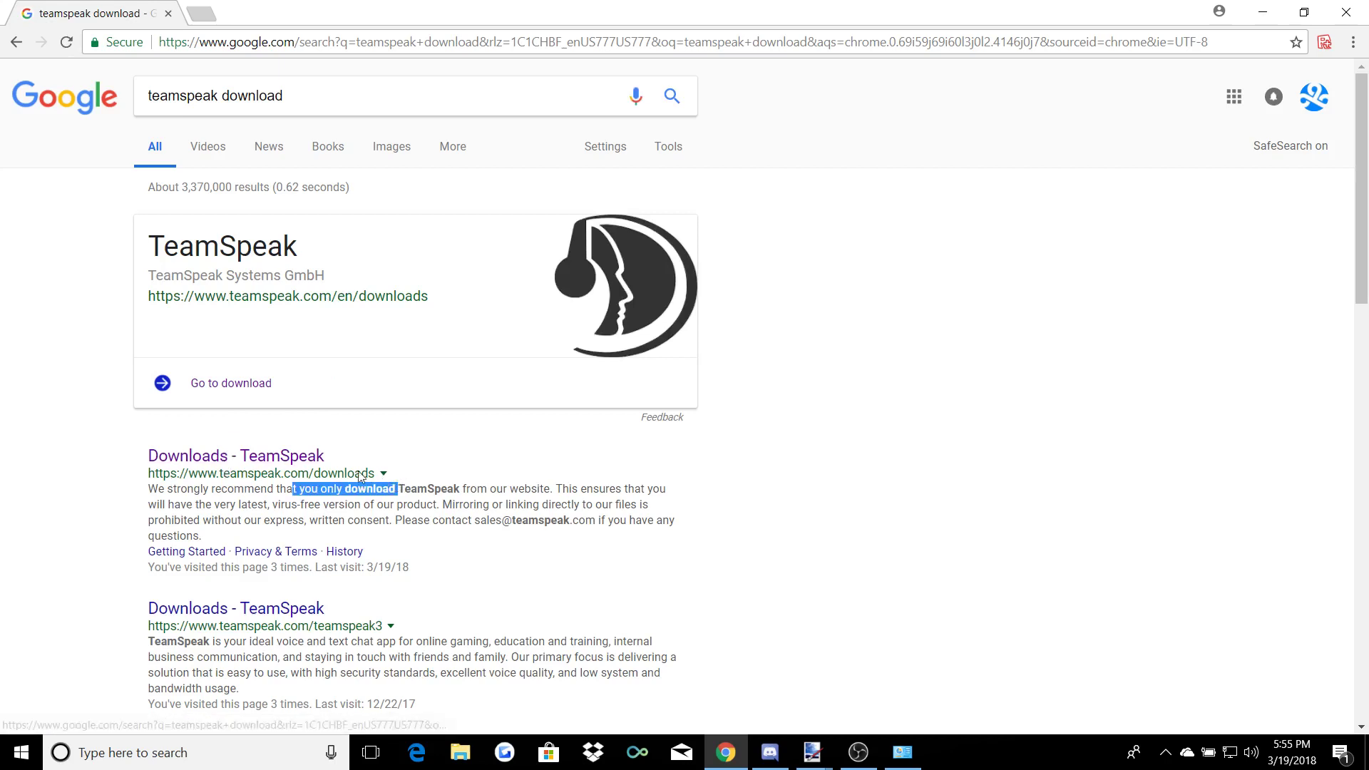
left_click(212, 458)
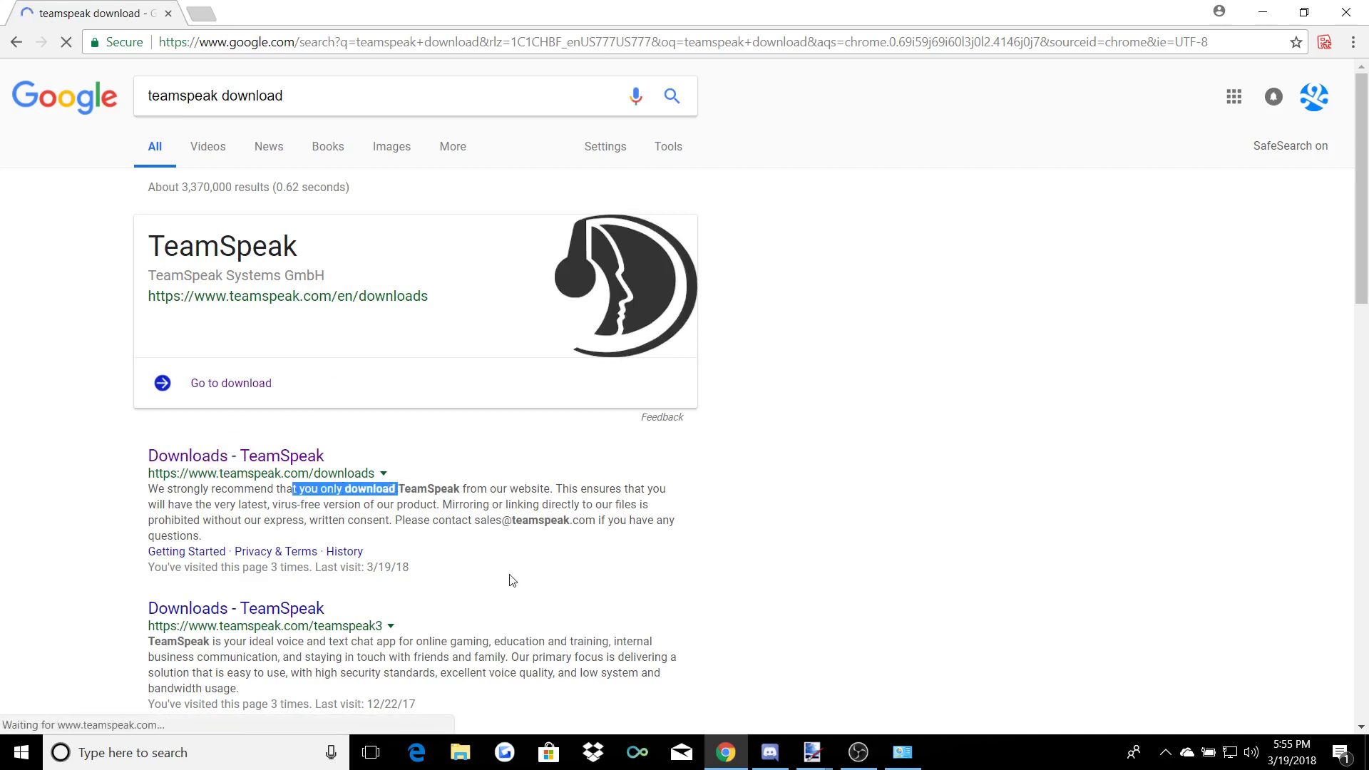
- Scroll the Downloads page and inspect the macOS heading and Client Universal Binary entry
scroll(604, 607, "down", 2)
scroll(599, 609, "down", 2)
scroll(410, 480, "up", 4)
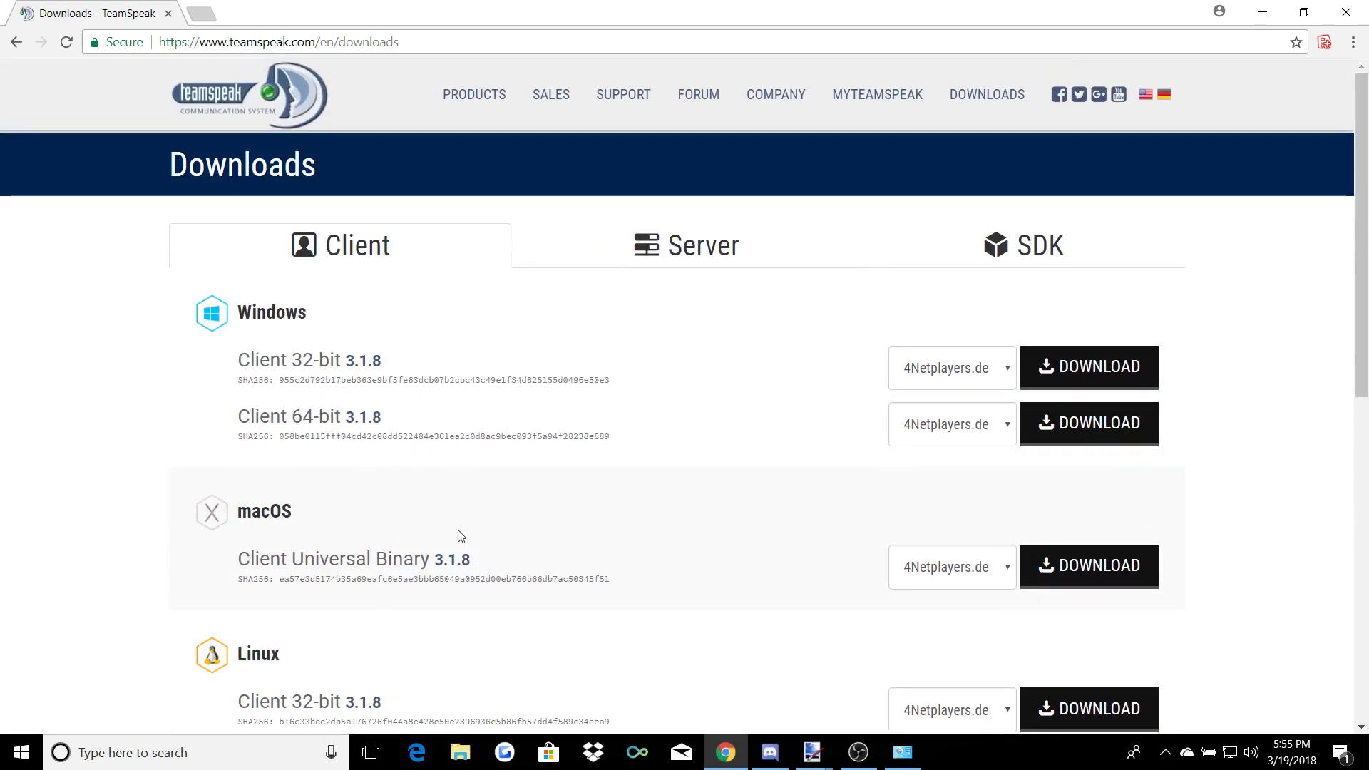
triple_click(378, 528)
triple_click(627, 590)
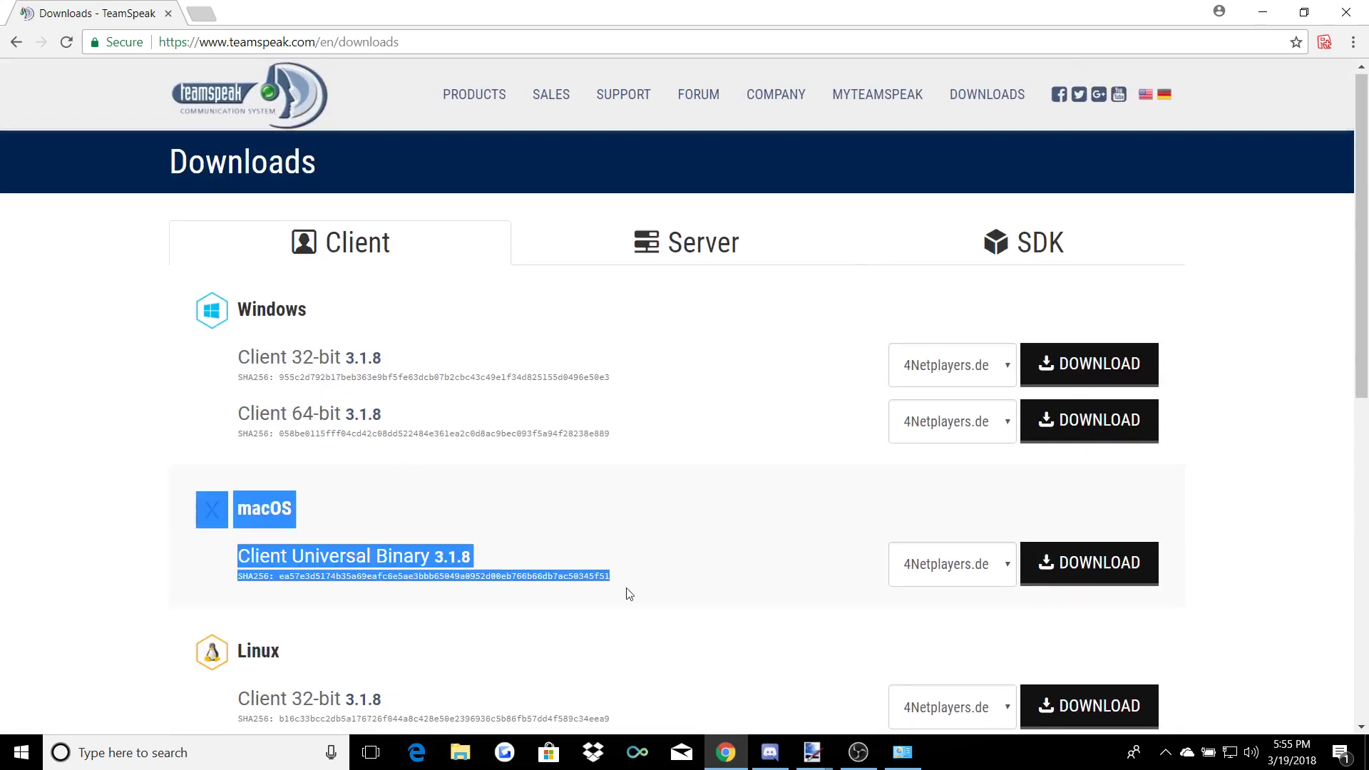
left_click(627, 590)
- Recheck the macOS heading, then inspect the Windows 32-bit and 64-bit client SHA256 checksums
scroll(620, 519, "down", 4)
scroll(627, 642, "down", 3)
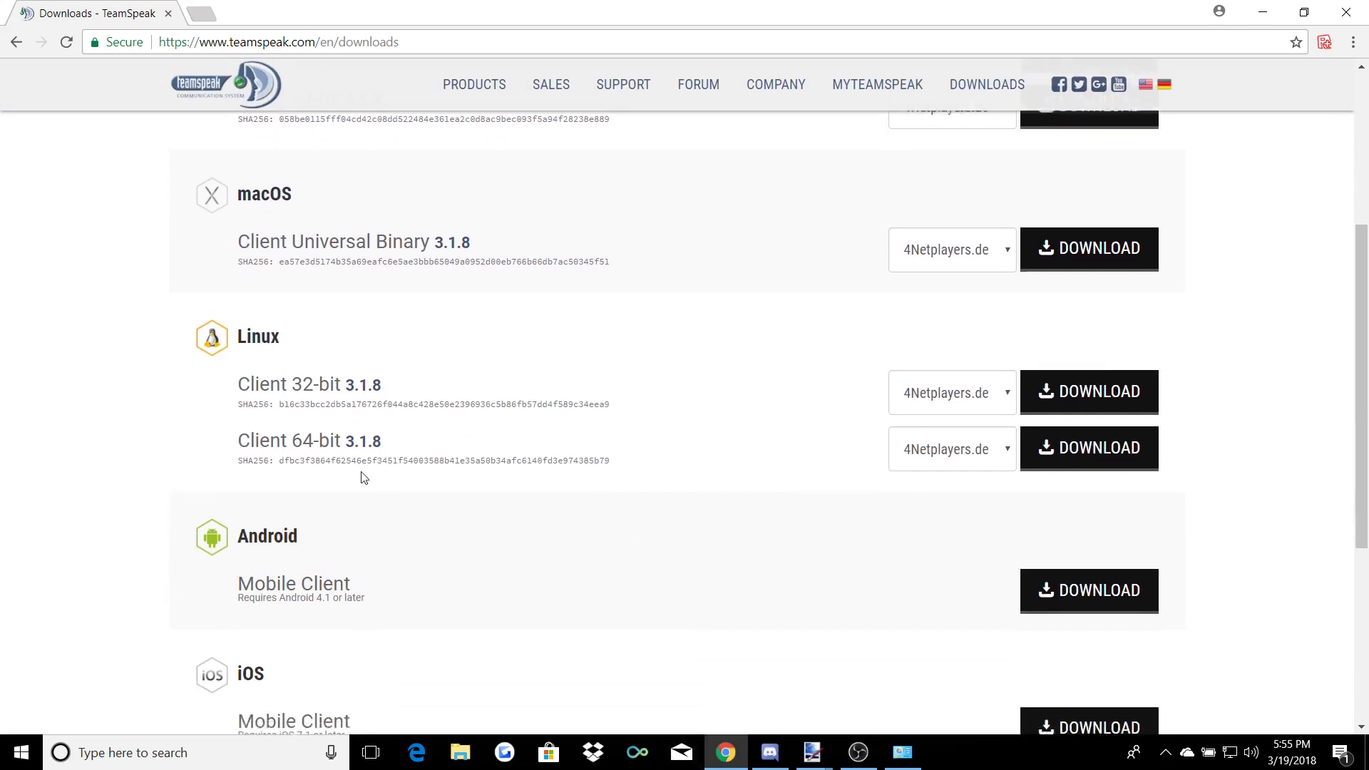
scroll(366, 474, "up", 6)
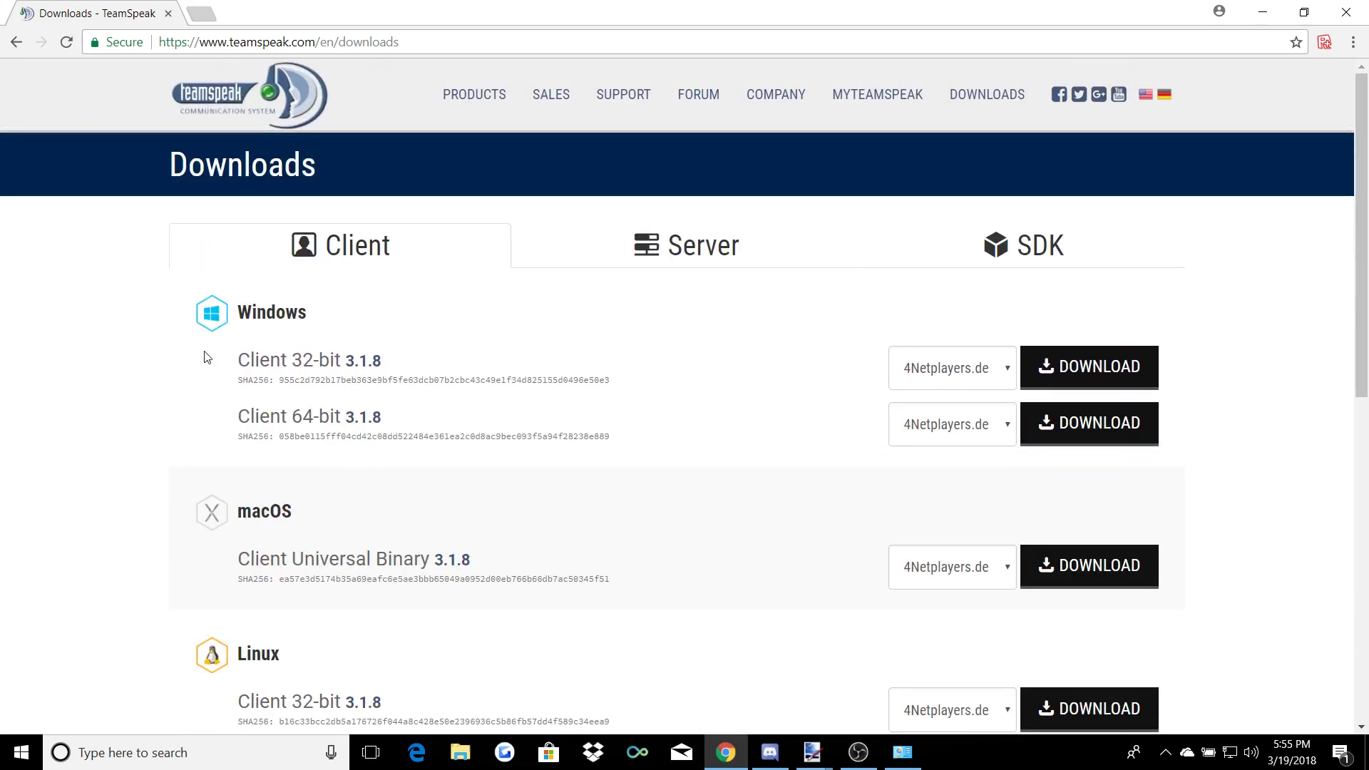
triple_click(371, 532)
left_click(446, 536)
left_click_drag(421, 379, 328, 379)
left_click_drag(237, 436, 460, 435)
left_click(421, 410)
- Search 'ram info' from the taskbar and view the PC's RAM information in Settings
left_click(178, 749)
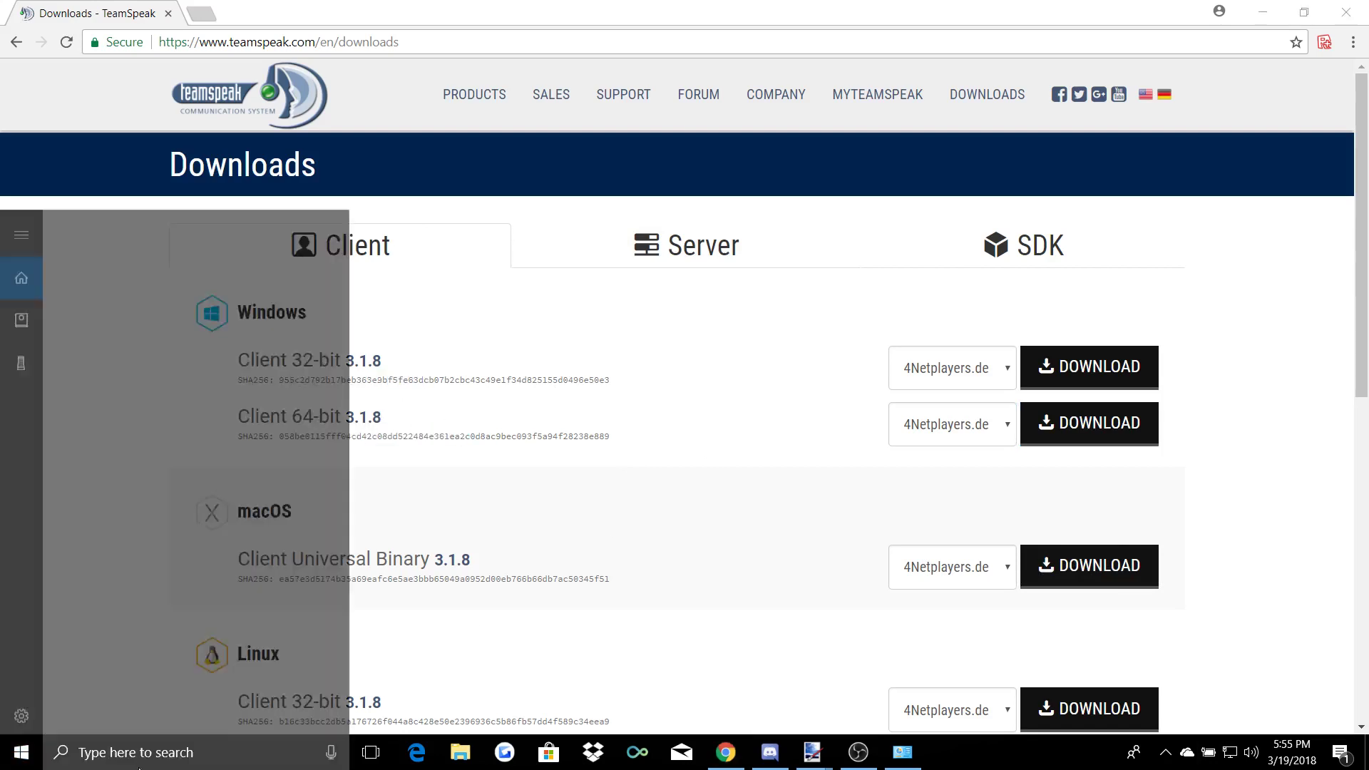
type("ram infio")
key("BackSpace")
key("BackSpace")
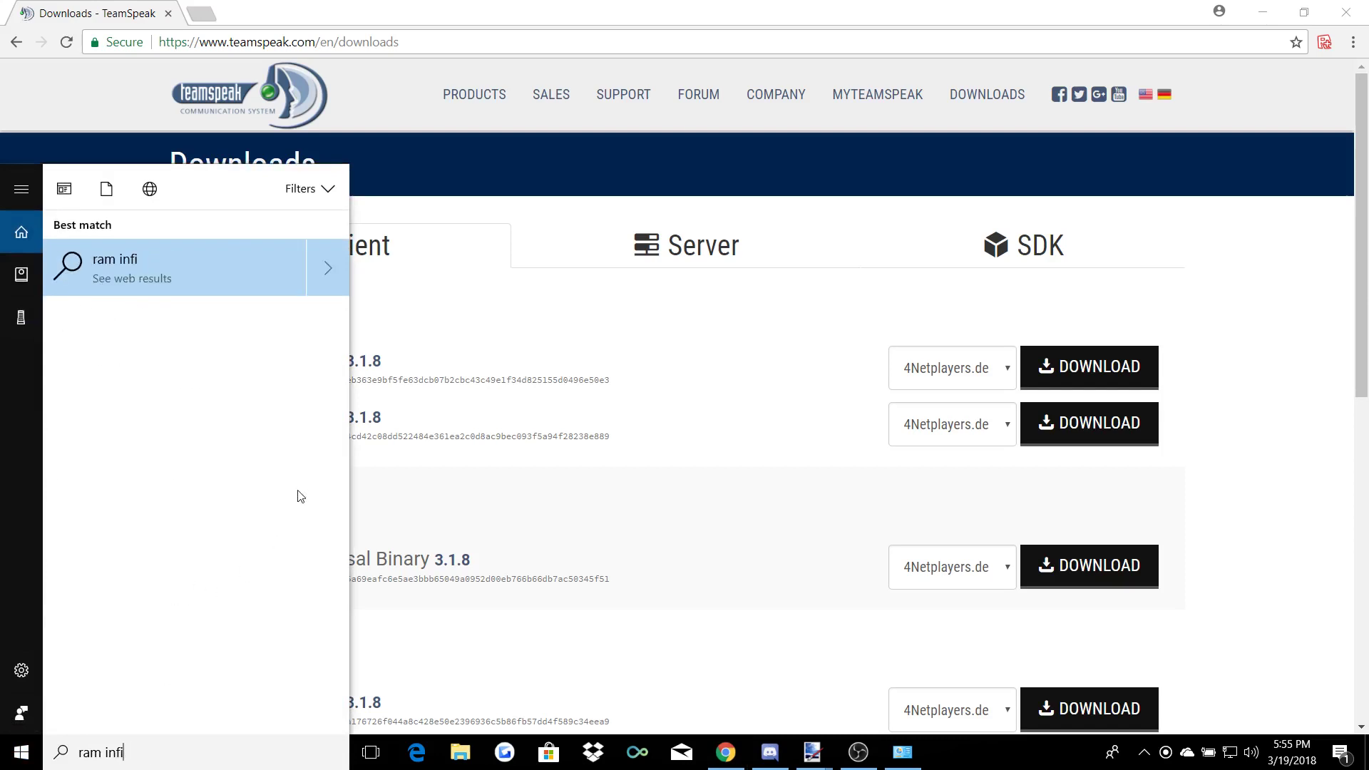
left_click(203, 273)
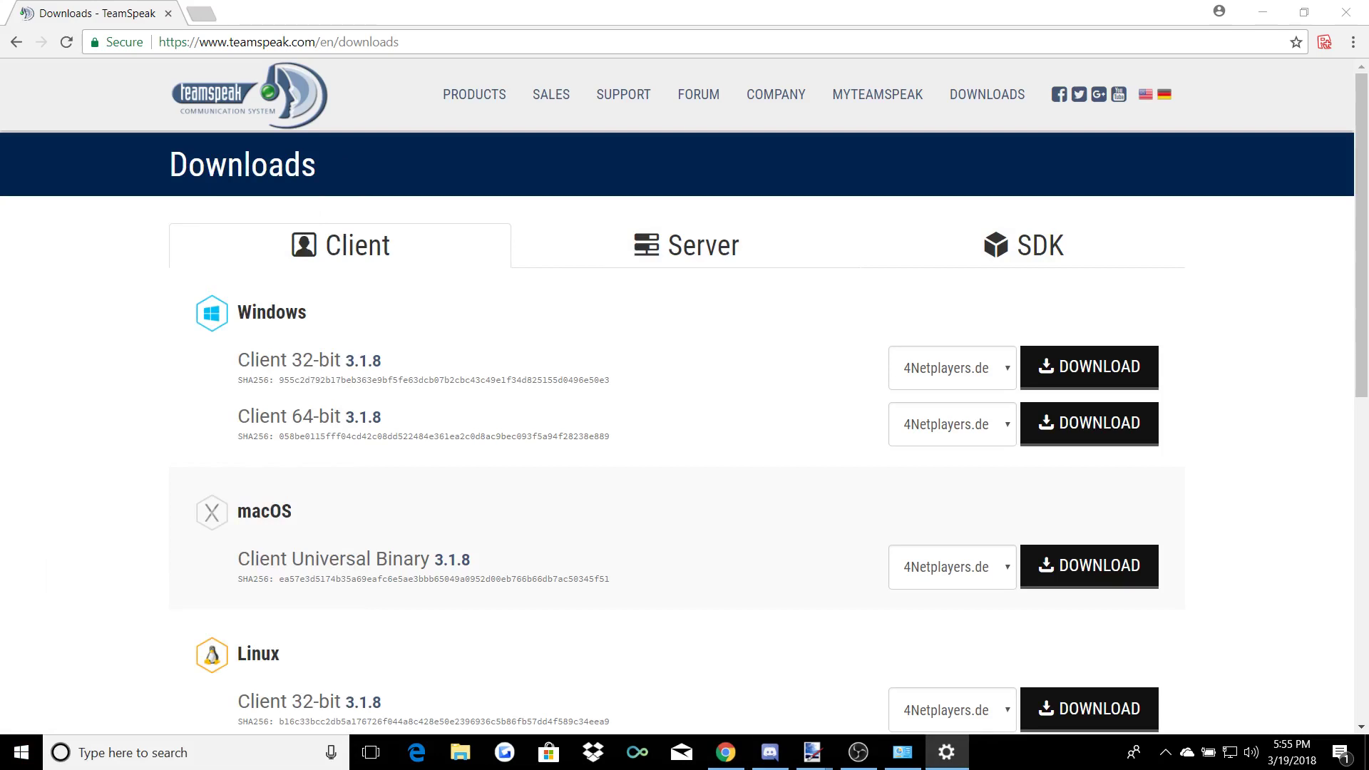
- Back in Chrome, download the Windows 64-bit TeamSpeak client 3.1.8
key("alt+Tab")
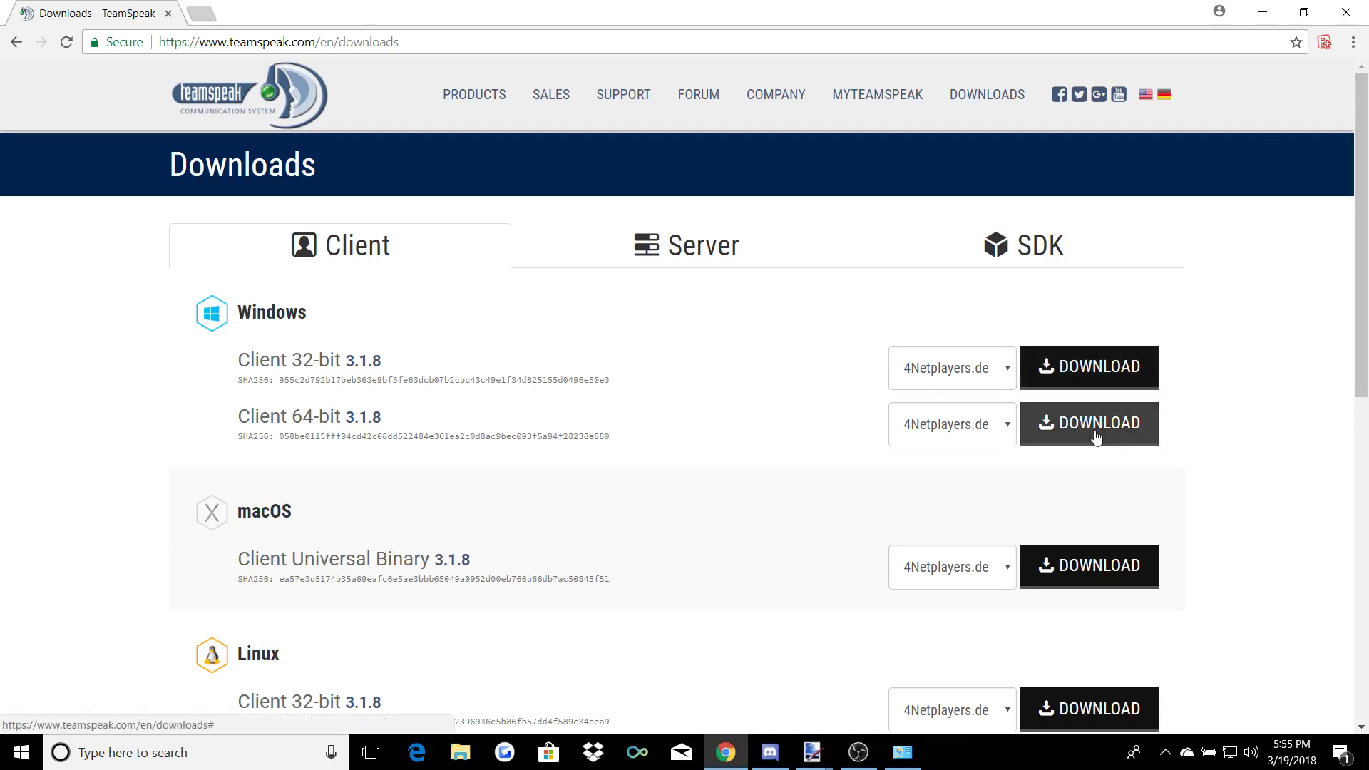
left_click(1096, 436)
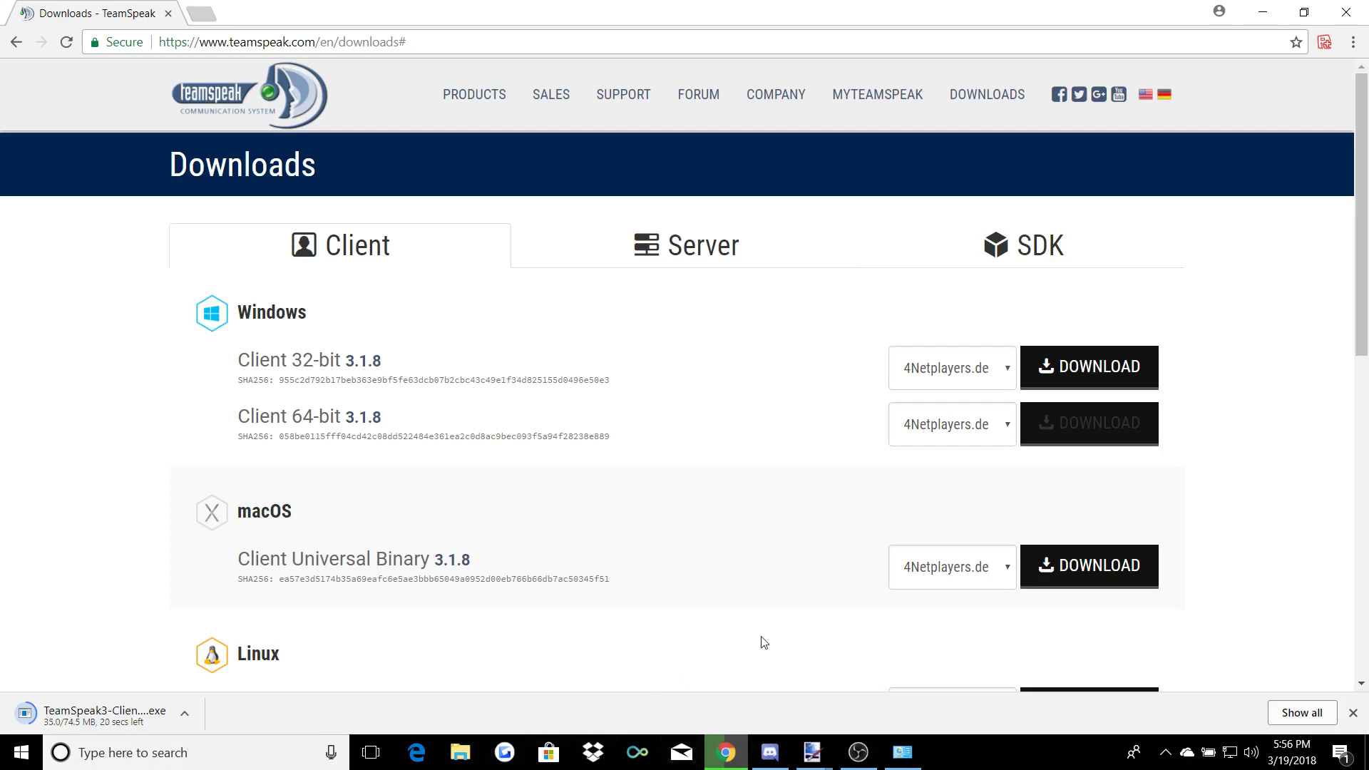
left_click(770, 757)
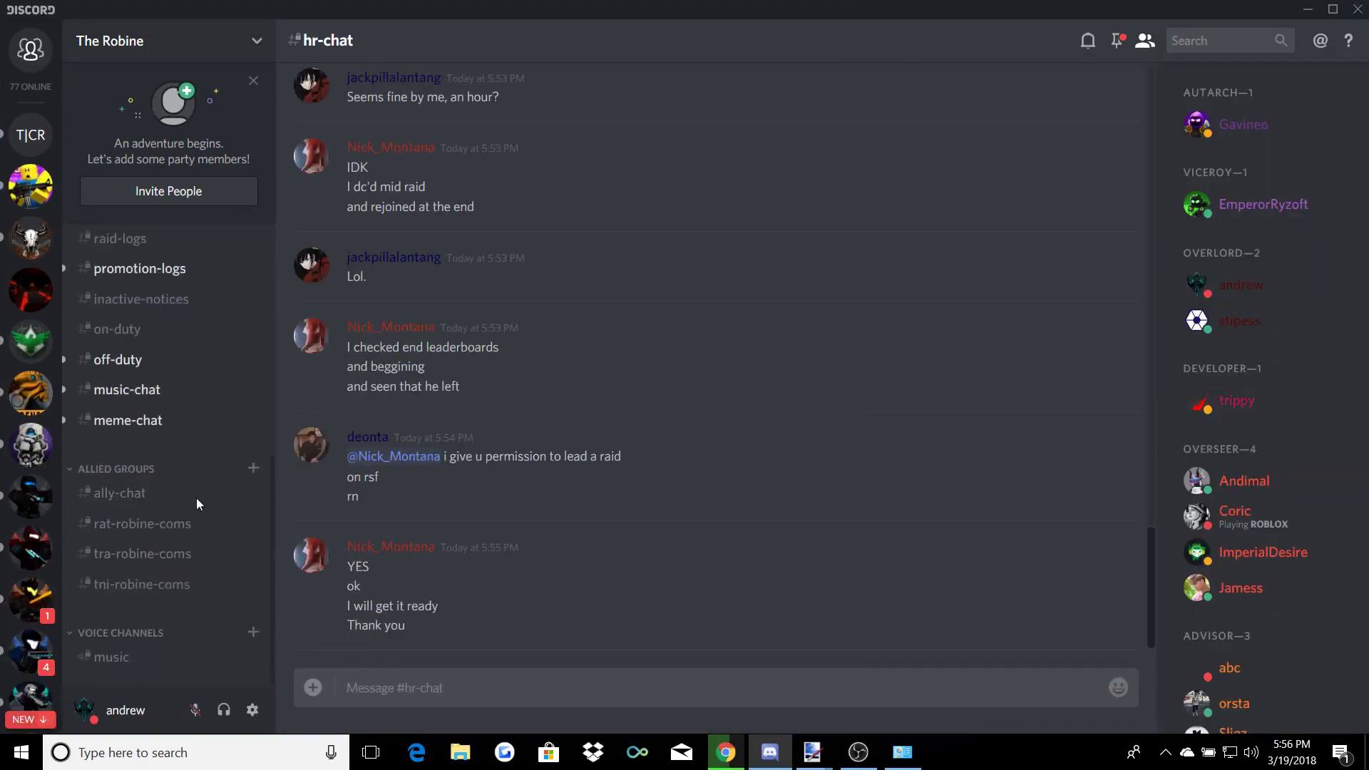
- Browse Discord's off-duty, on-duty and tra-robine-coms text channels
left_click(156, 349)
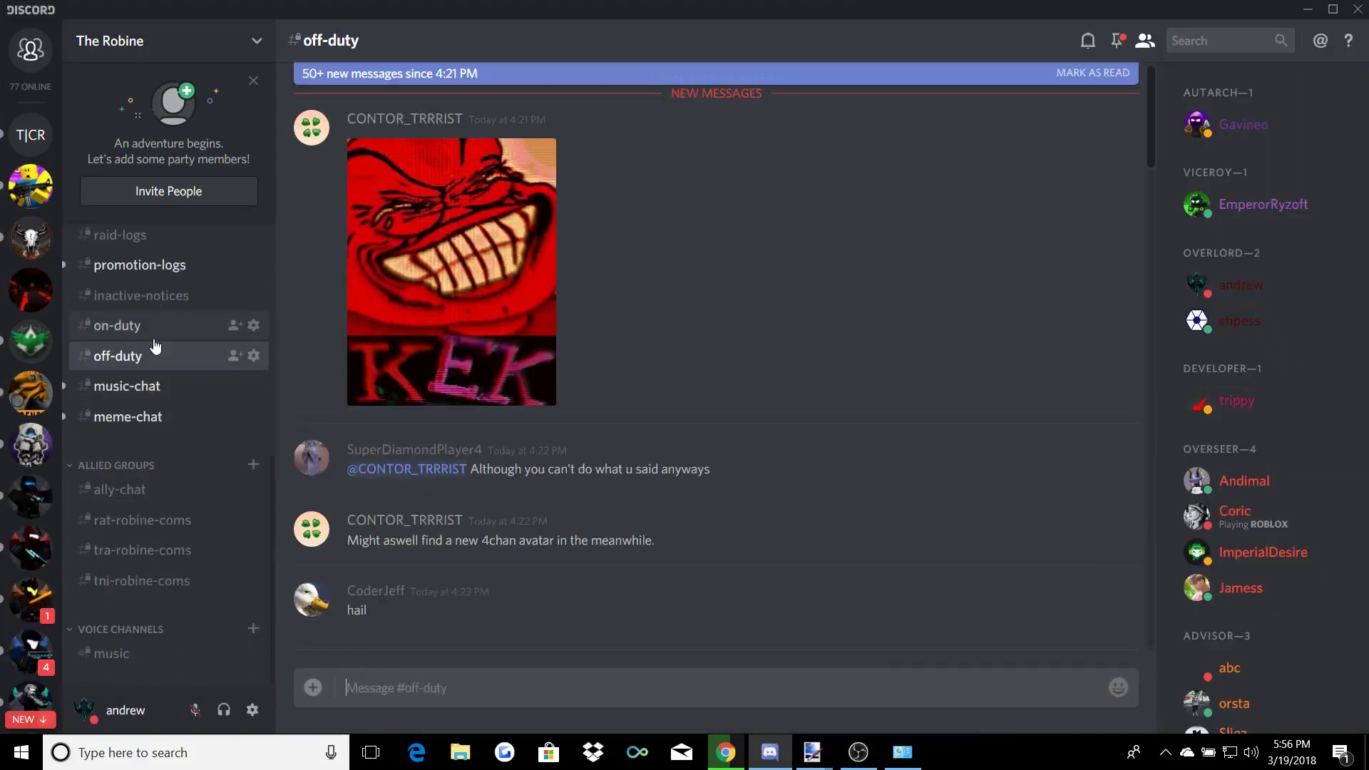
left_click(156, 339)
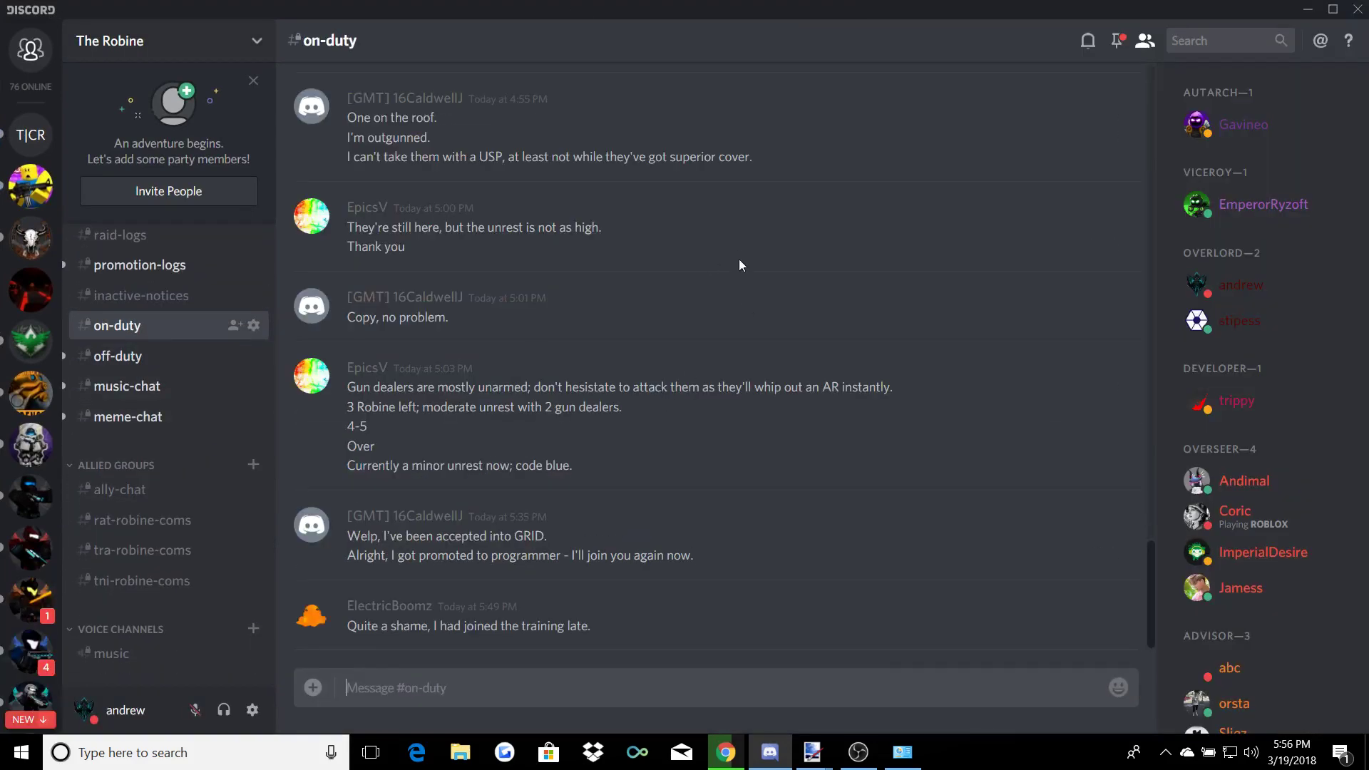
scroll(740, 264, "up", 6)
scroll(763, 288, "down", 6)
scroll(172, 314, "up", 5)
scroll(176, 339, "down", 5)
left_click(185, 566)
- Join and leave the music voice channel, read the events channel, then minimize Discord
left_click(129, 653)
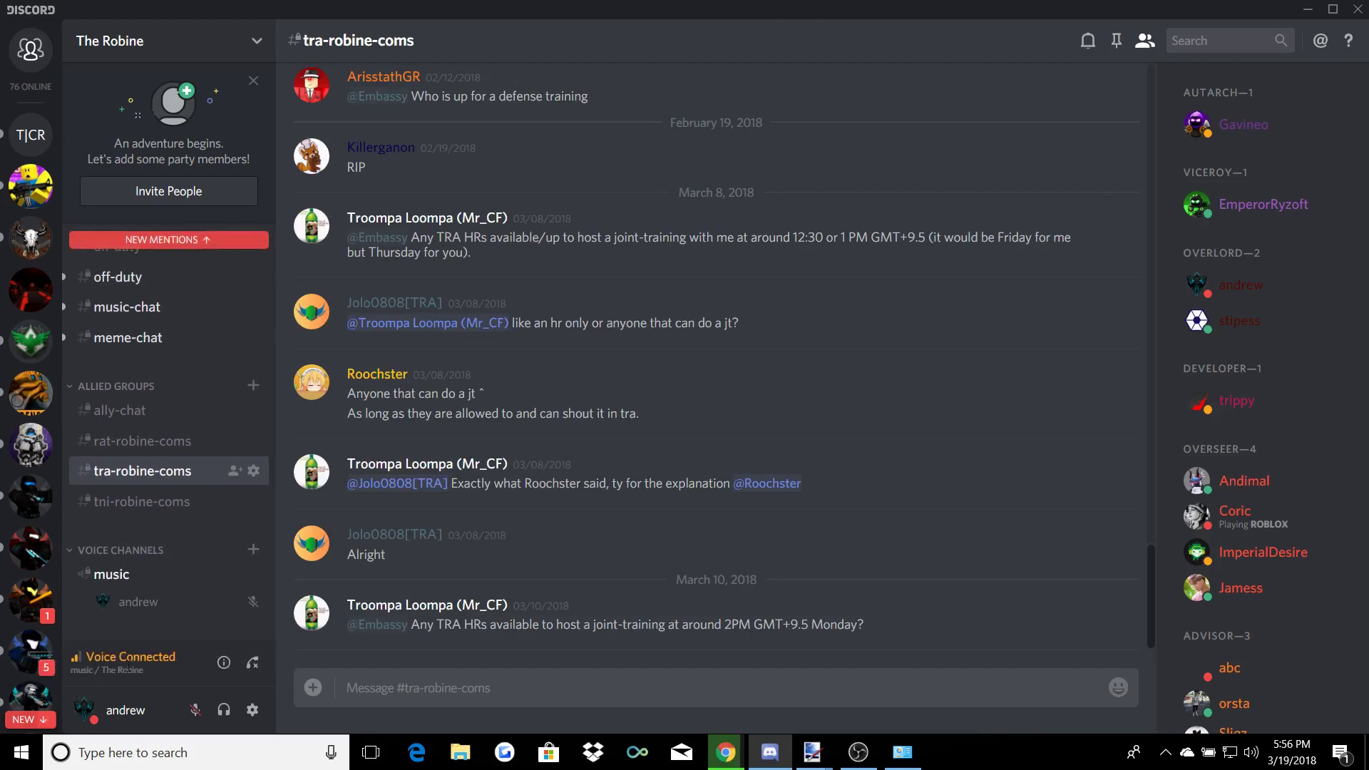
left_click(253, 663)
scroll(167, 422, "up", 5)
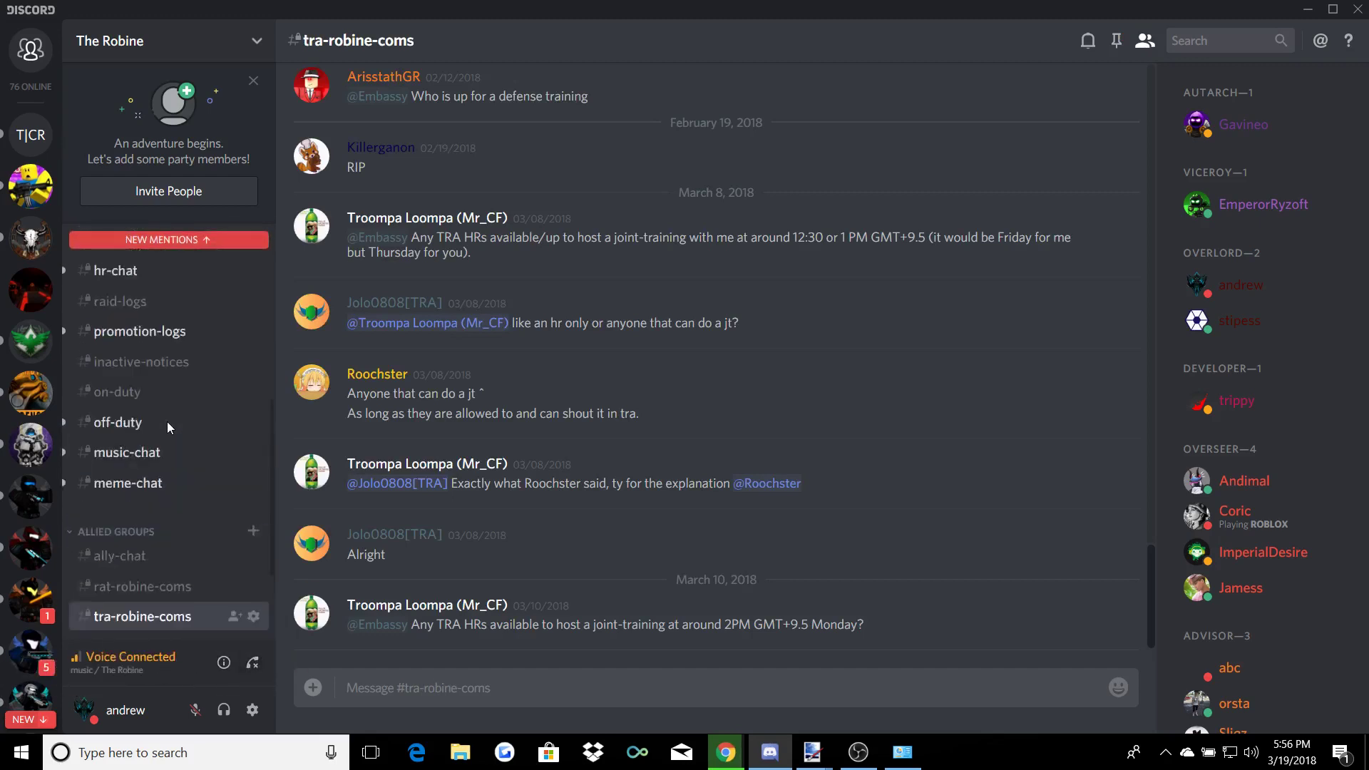
left_click(168, 394)
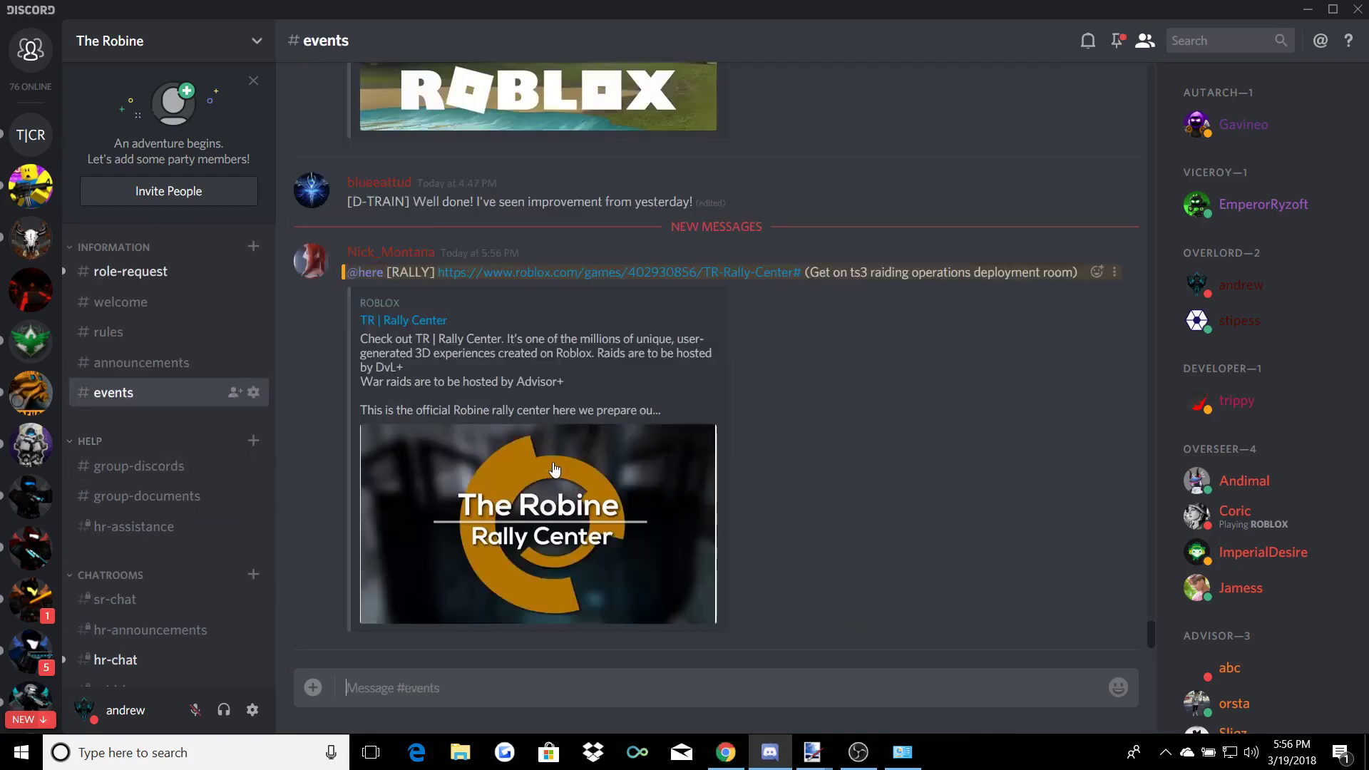
scroll(31, 457, "down", 5)
scroll(153, 458, "down", 6)
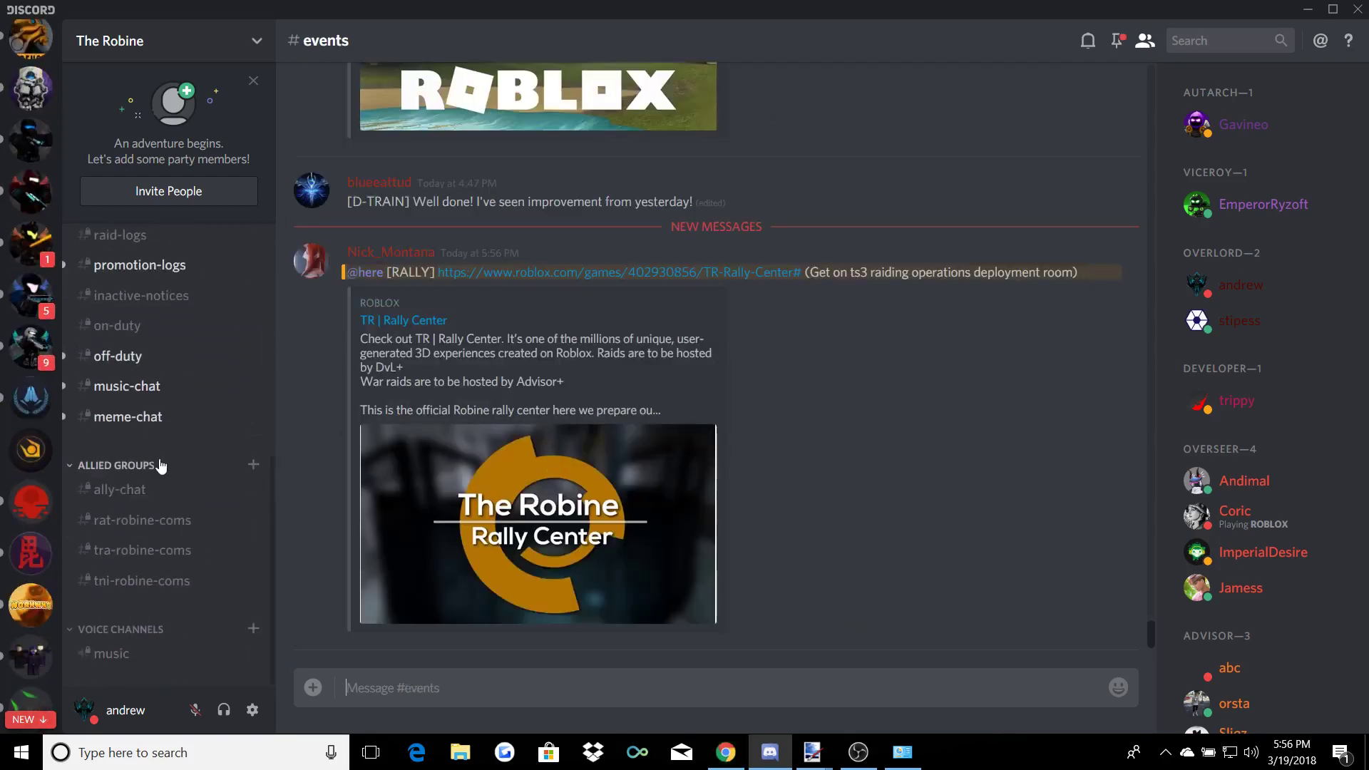
scroll(149, 357, "up", 3)
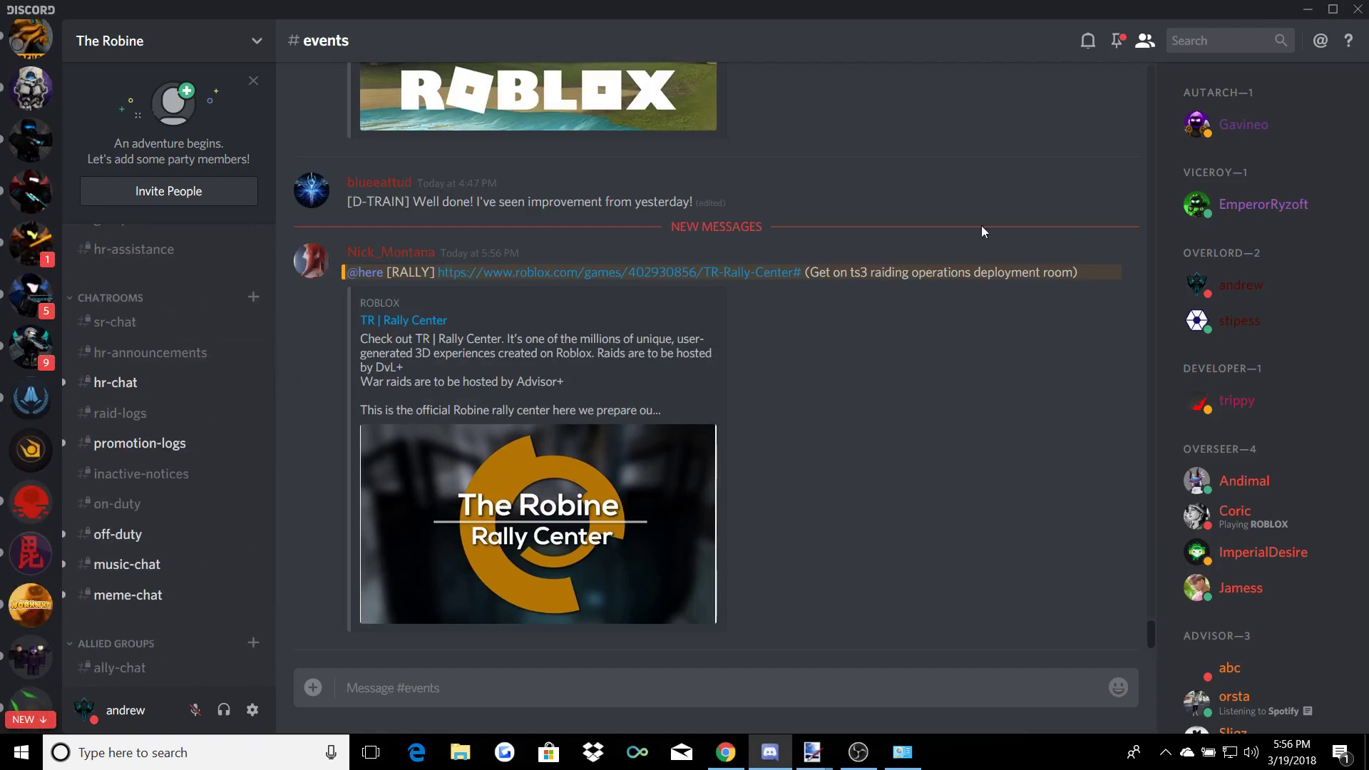
scroll(107, 378, "up", 5)
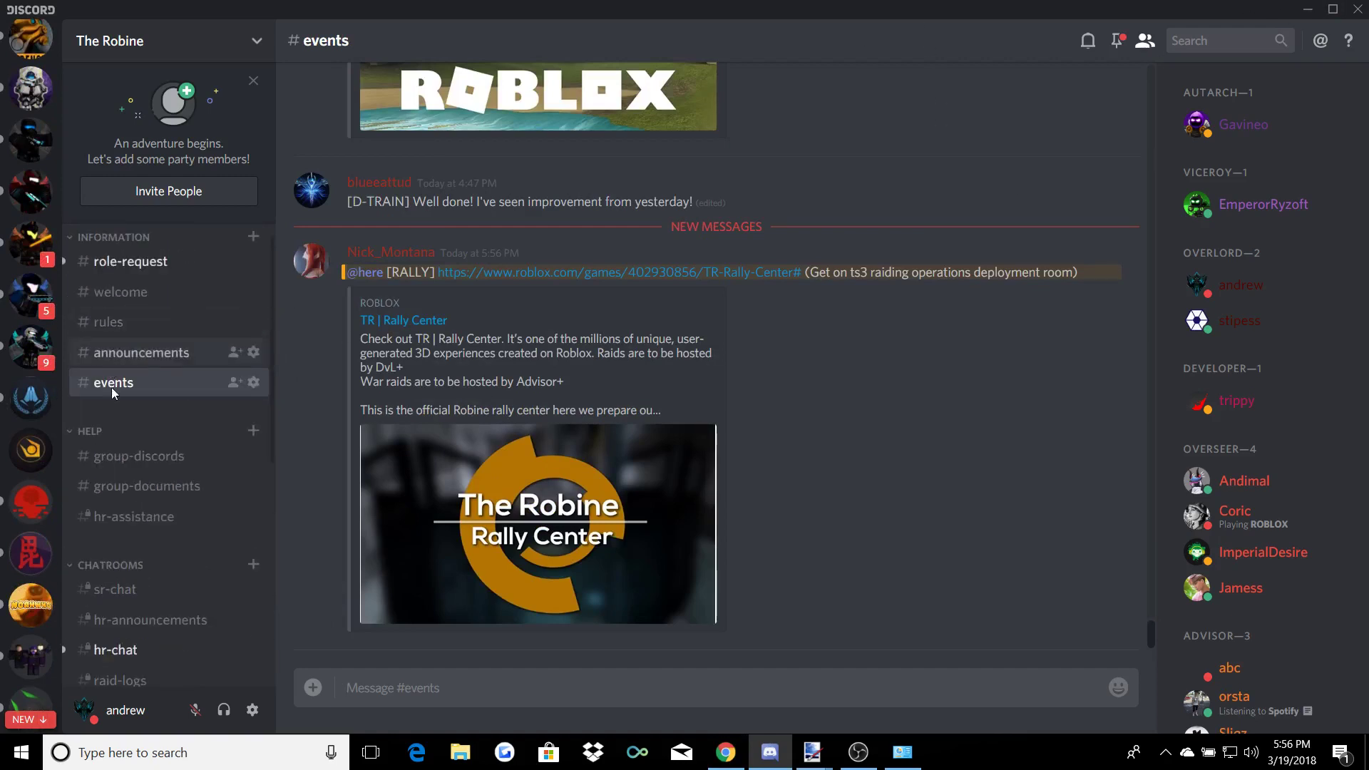
left_click(1308, 10)
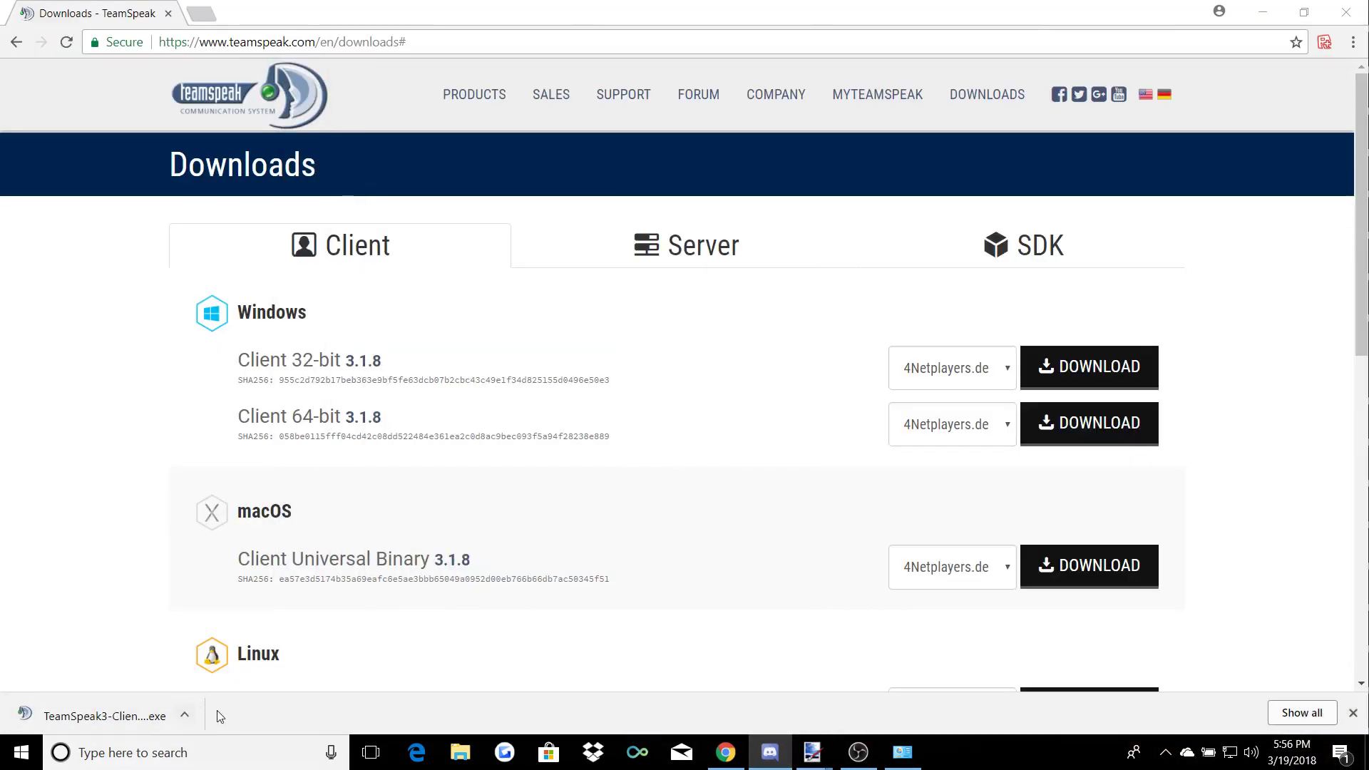
- Run the downloaded TeamSpeak installer from Chrome's download shelf and bring Discord forward
left_click(184, 714)
left_click(218, 602)
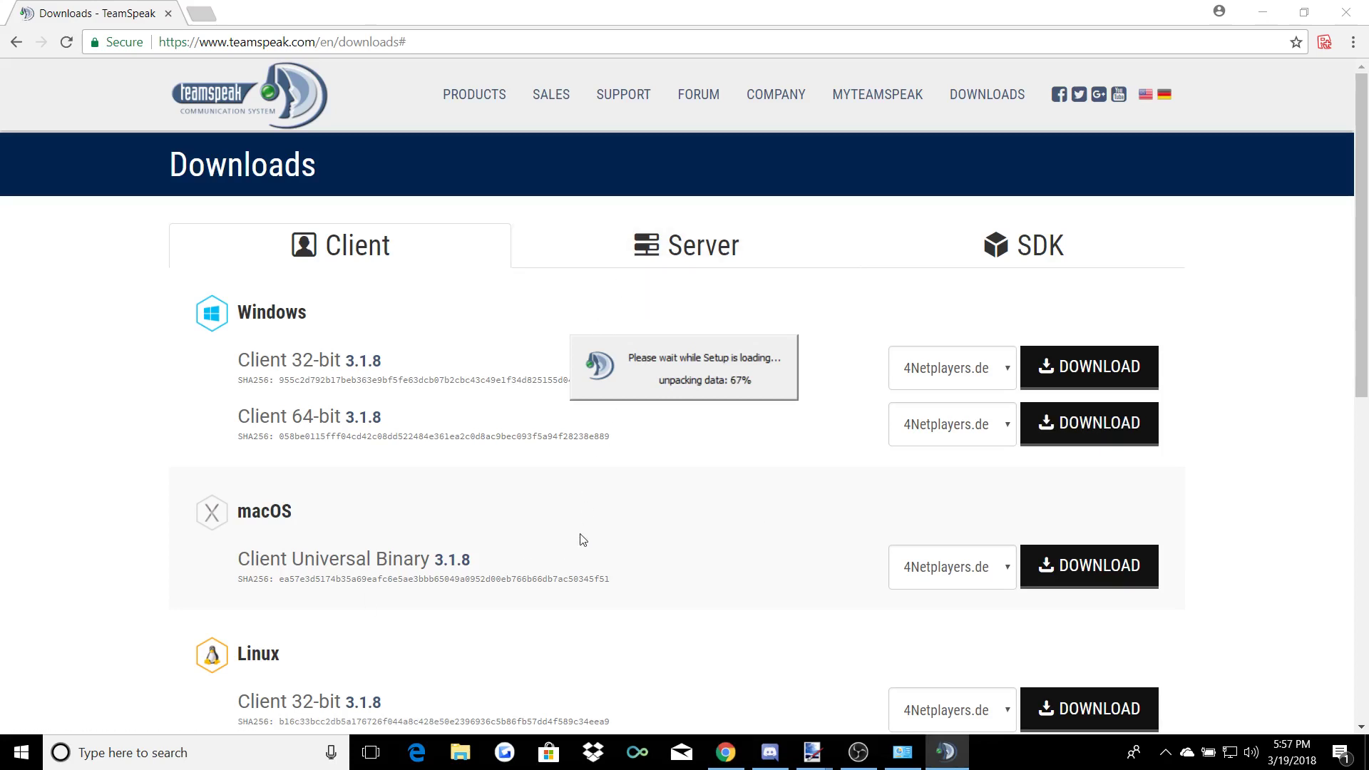
left_click(770, 752)
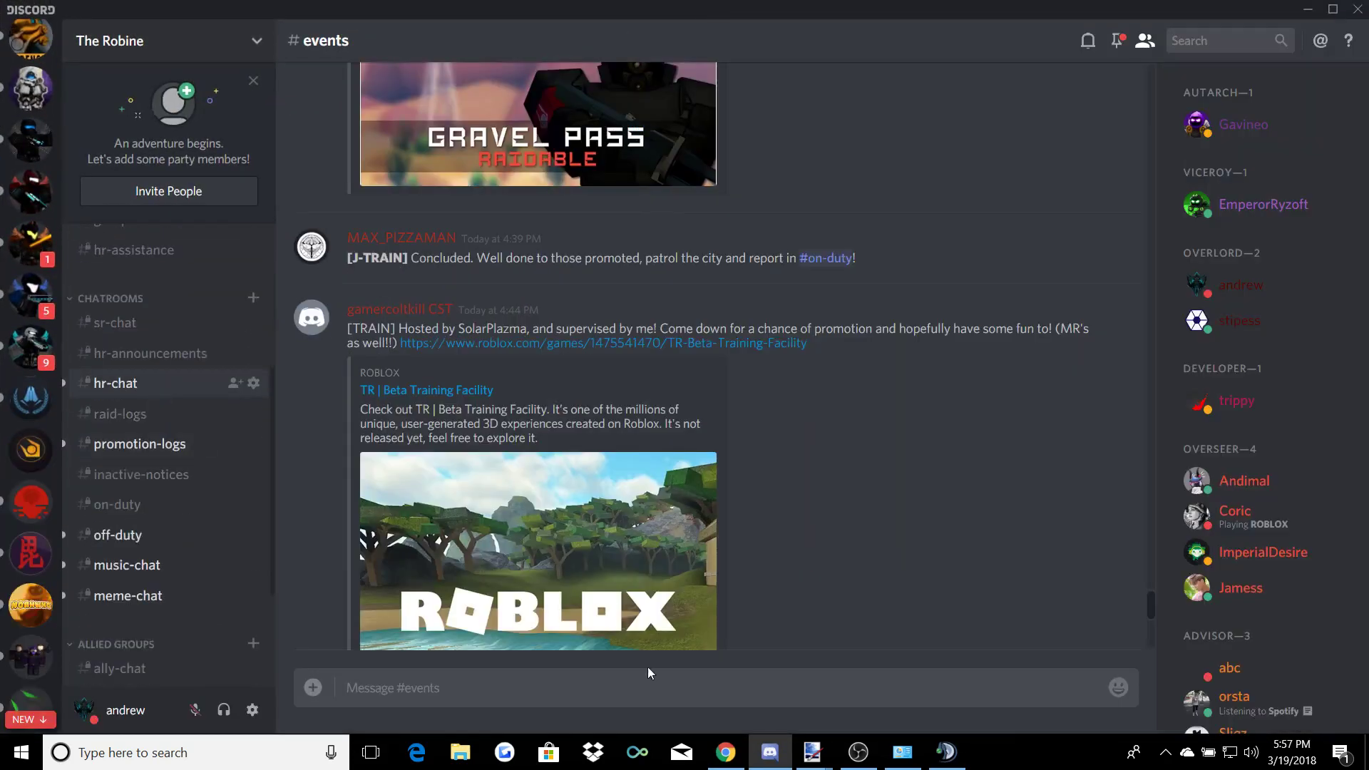
- Mention a server member in Discord chat and send the mention several times
type("@")
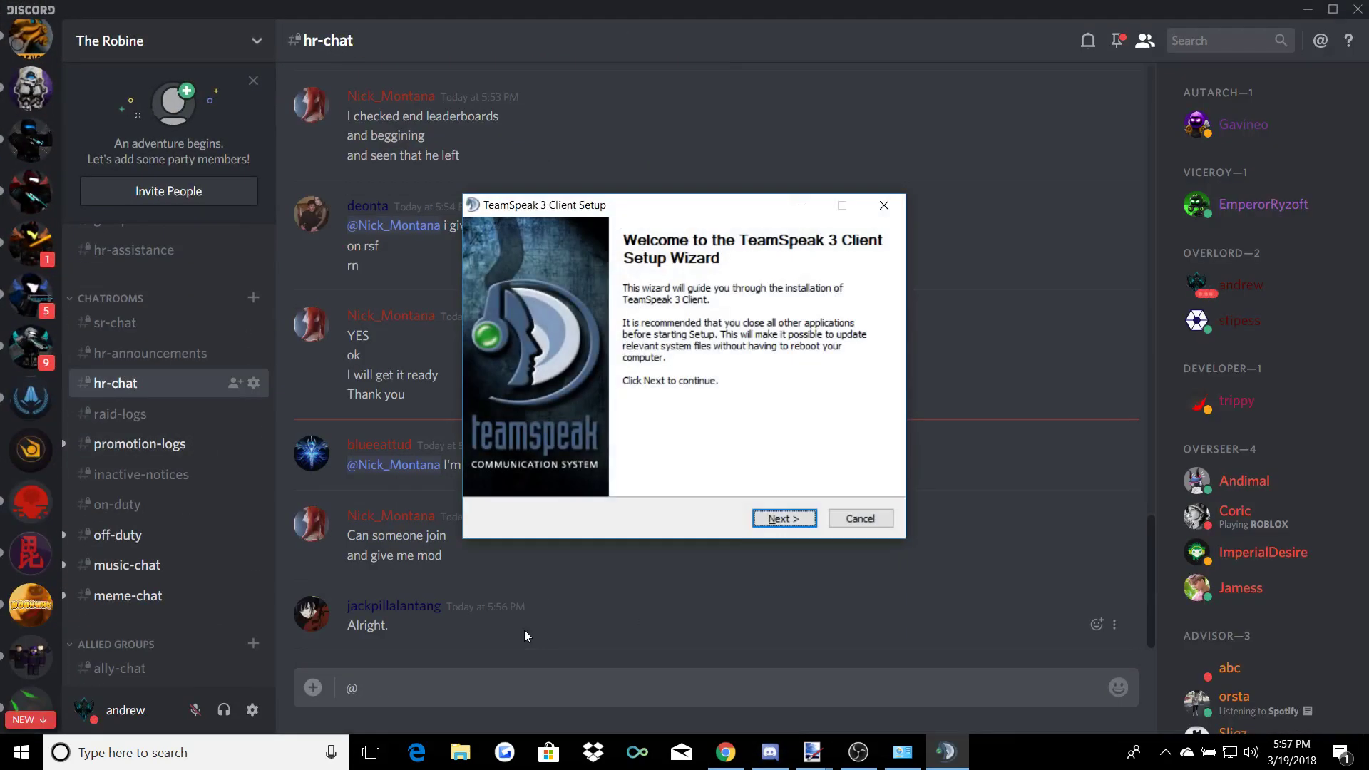
left_click(505, 673)
type("jack")
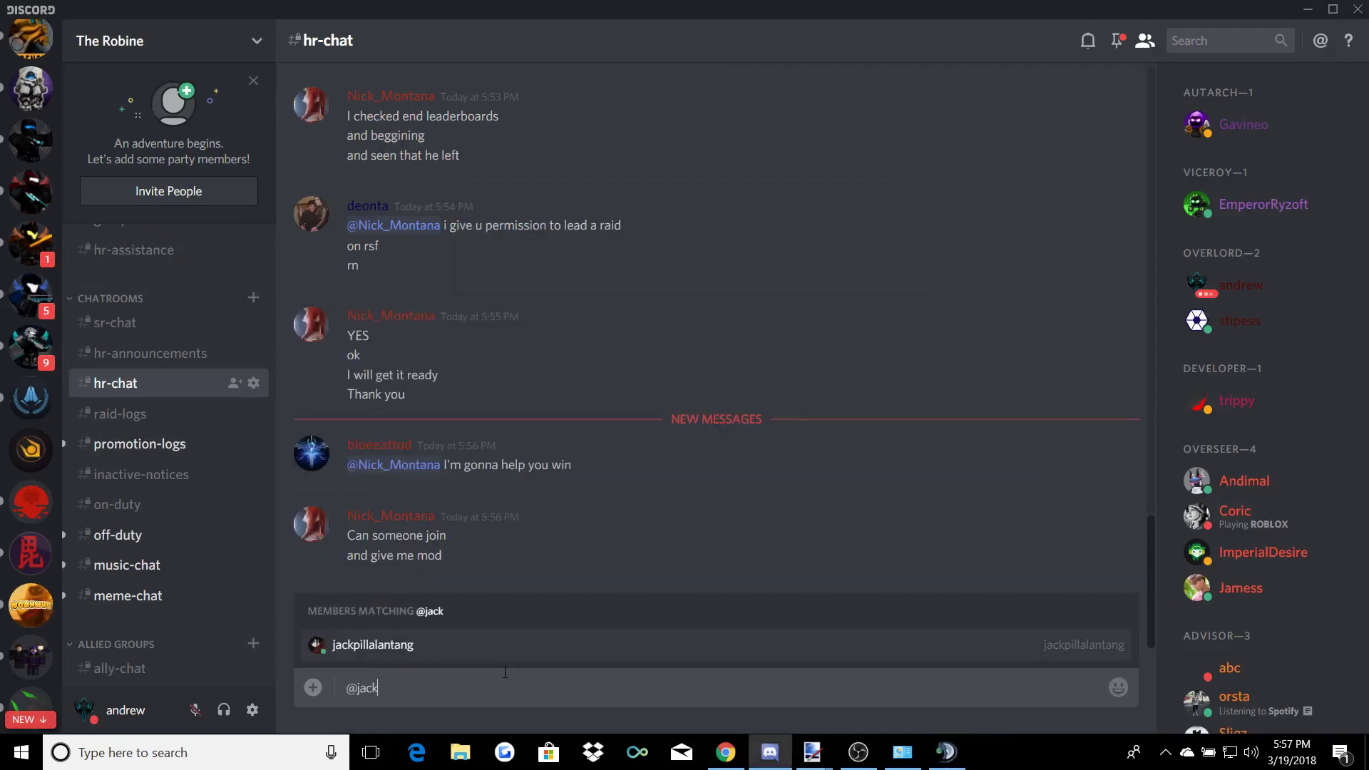
left_click(504, 649)
key("ctrl+a")
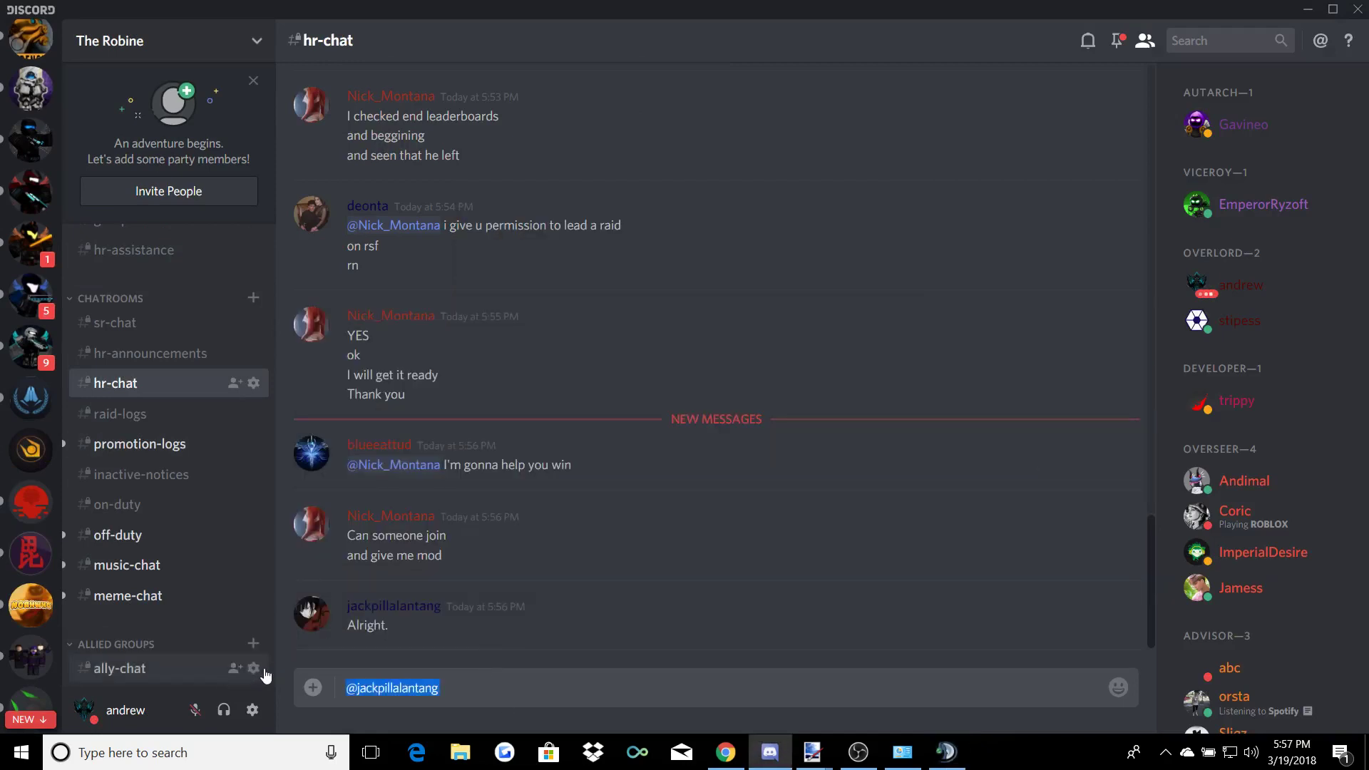
key("ctrl+c")
key("Return")
key("ctrl+v")
key("Return")
key("ctrl+v")
key("Return")
key("ctrl+v")
key("Return")
key("ctrl+v")
key("ctrl+v")
key("Return")
key("ctrl+v")
key("Return")
key("ctrl+v")
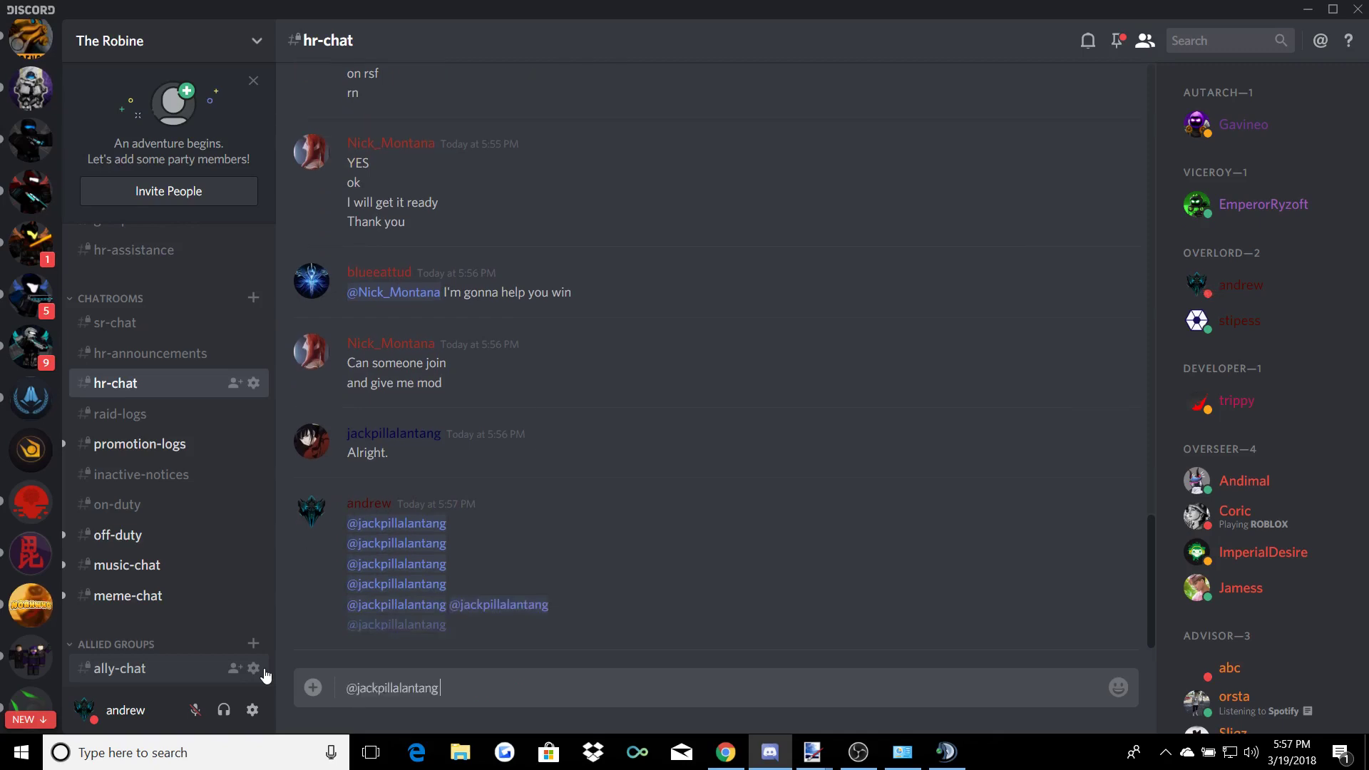
key("Return")
key("ctrl+v")
key("Return")
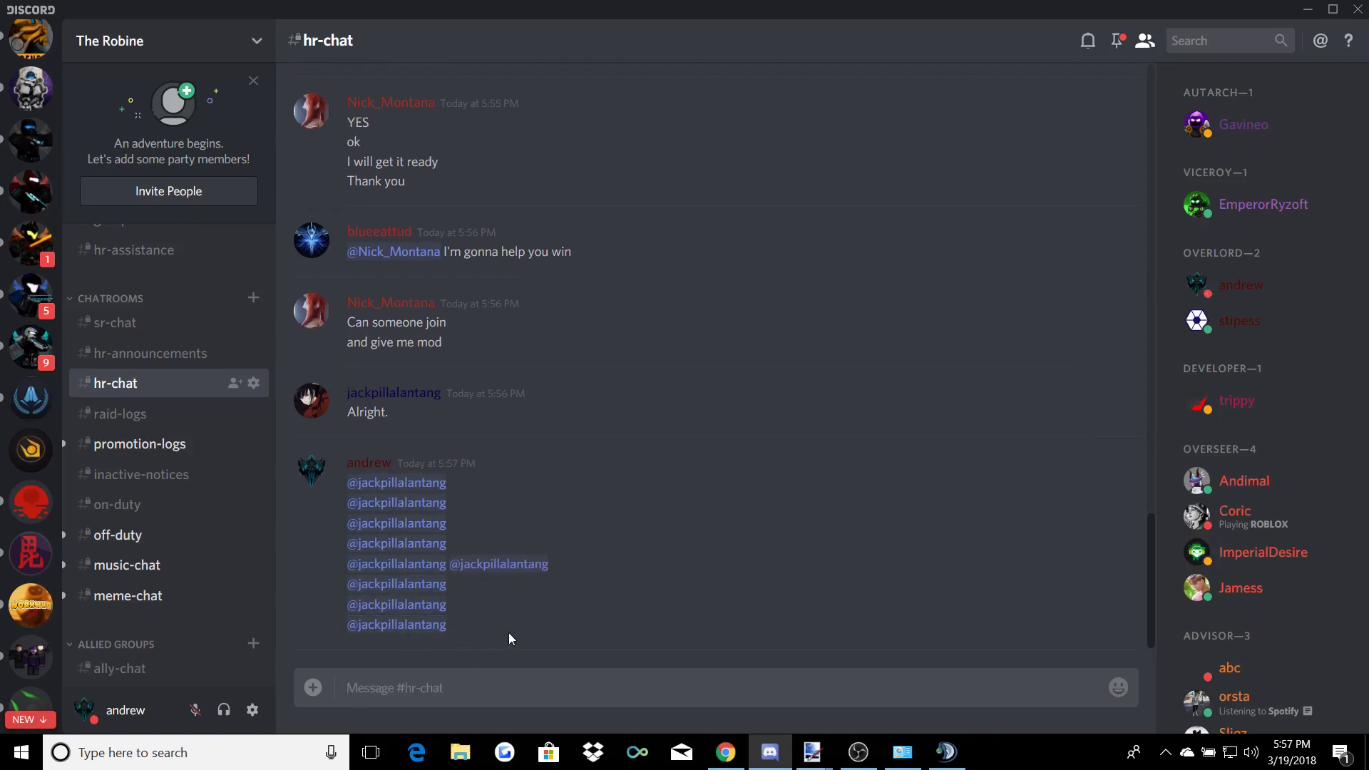
- View and close the mentioned member's profile, then drag Discord aside to reveal the setup wizard
left_click_drag(508, 589, 476, 512)
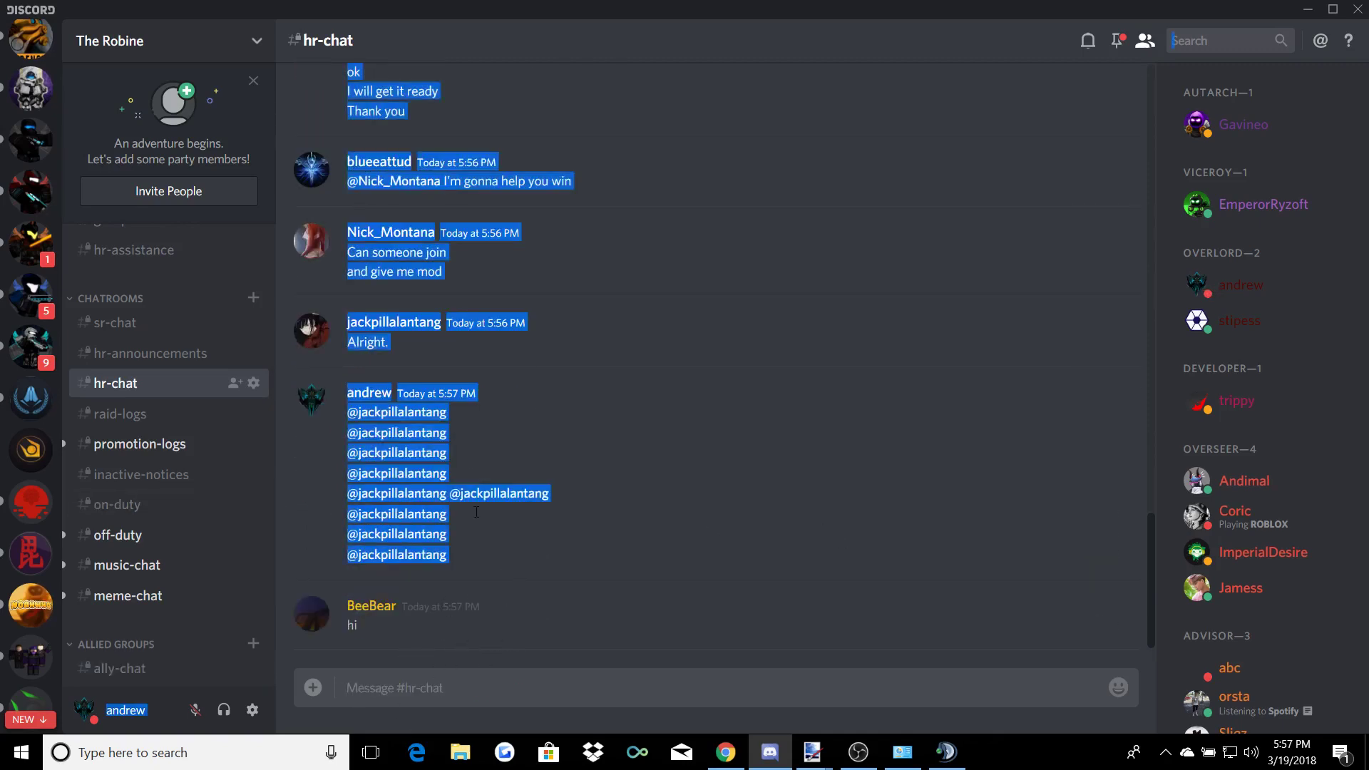
left_click(582, 564)
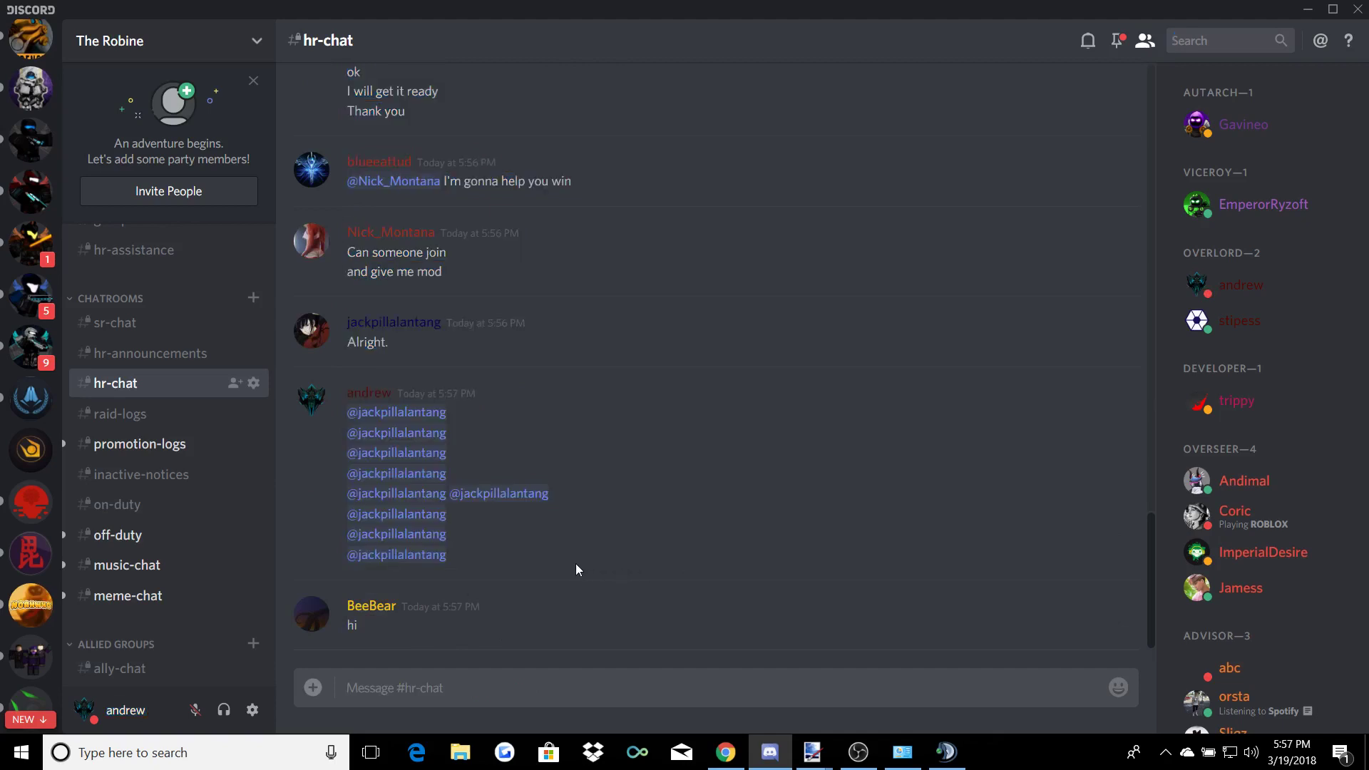
left_click(428, 555)
left_click(829, 525)
scroll(1200, 487, "down", 10)
scroll(1201, 487, "up", 4)
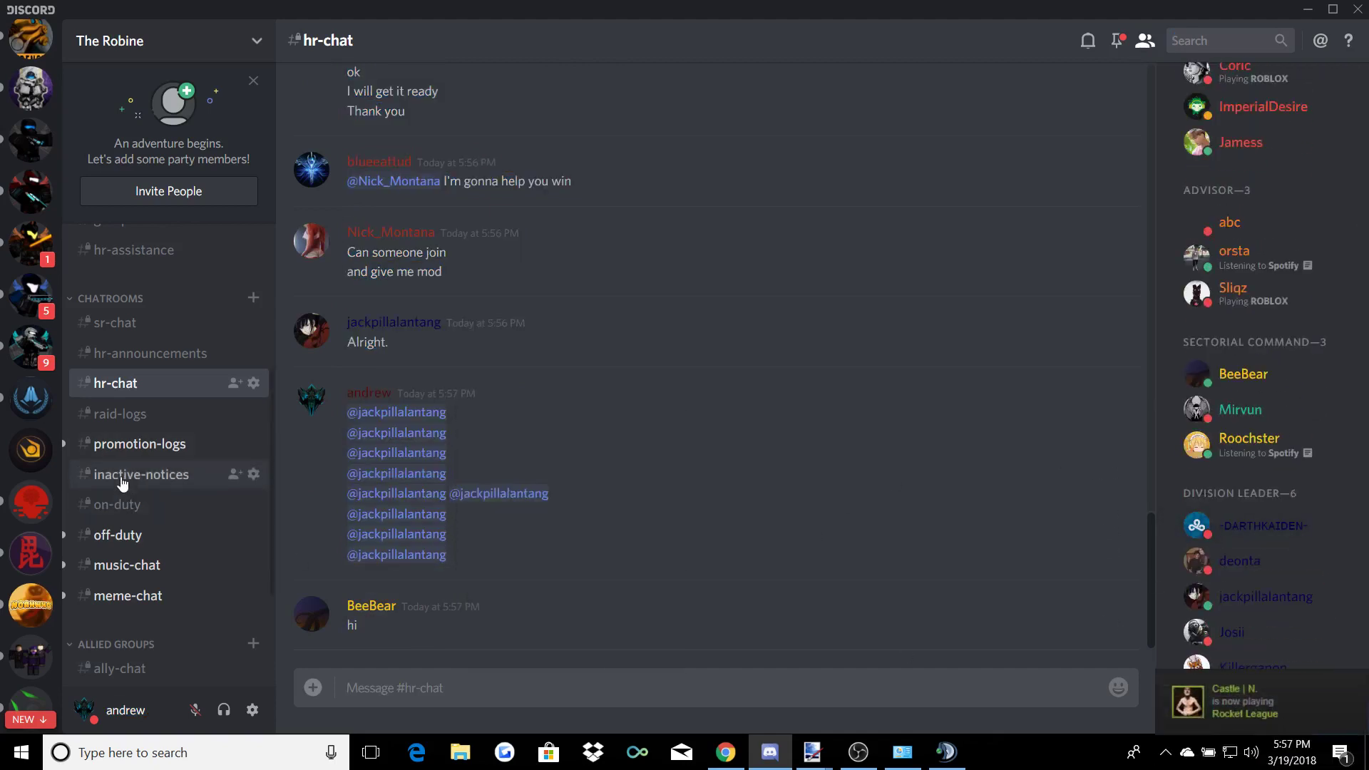
left_click_drag(807, 8, 1368, 14)
- Install TeamSpeak 3 just for the current user, with default folders and without Overwolf
left_click(770, 524)
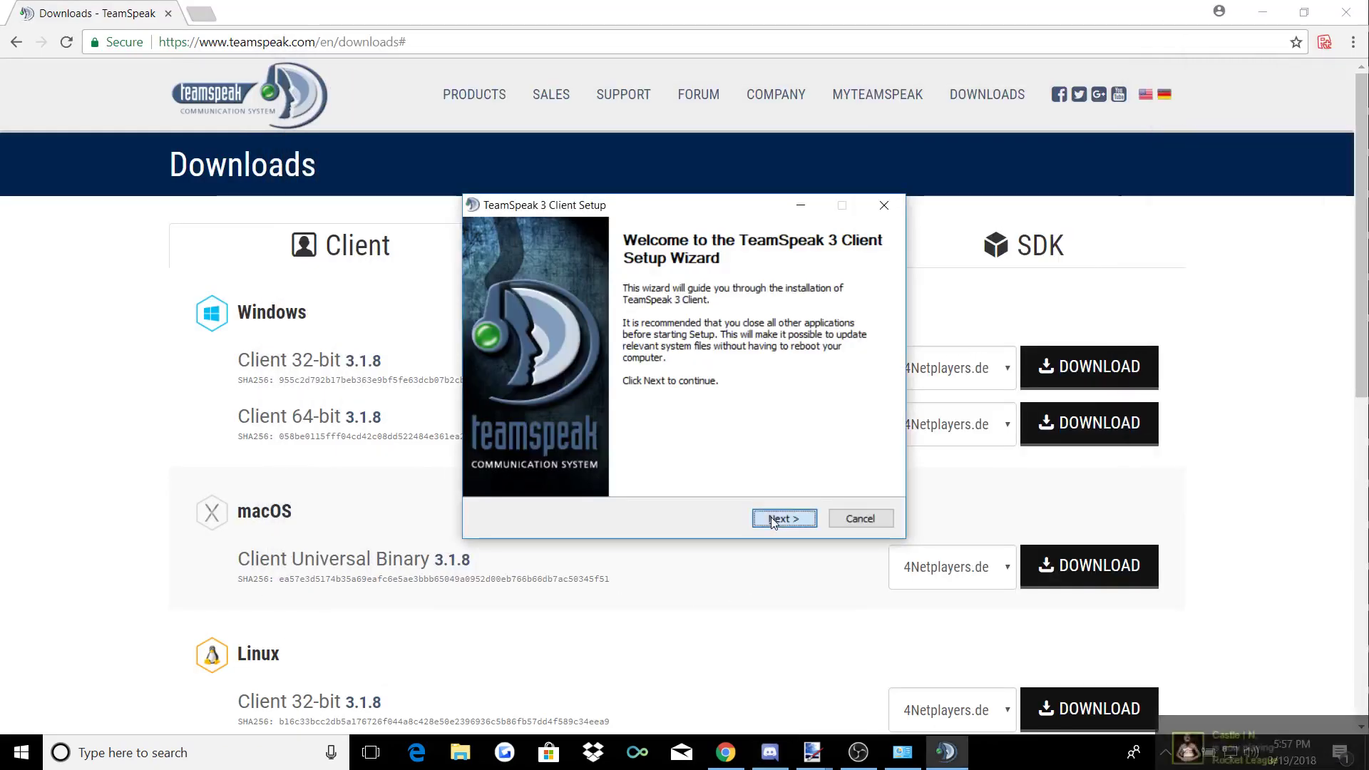
scroll(632, 400, "down", 15)
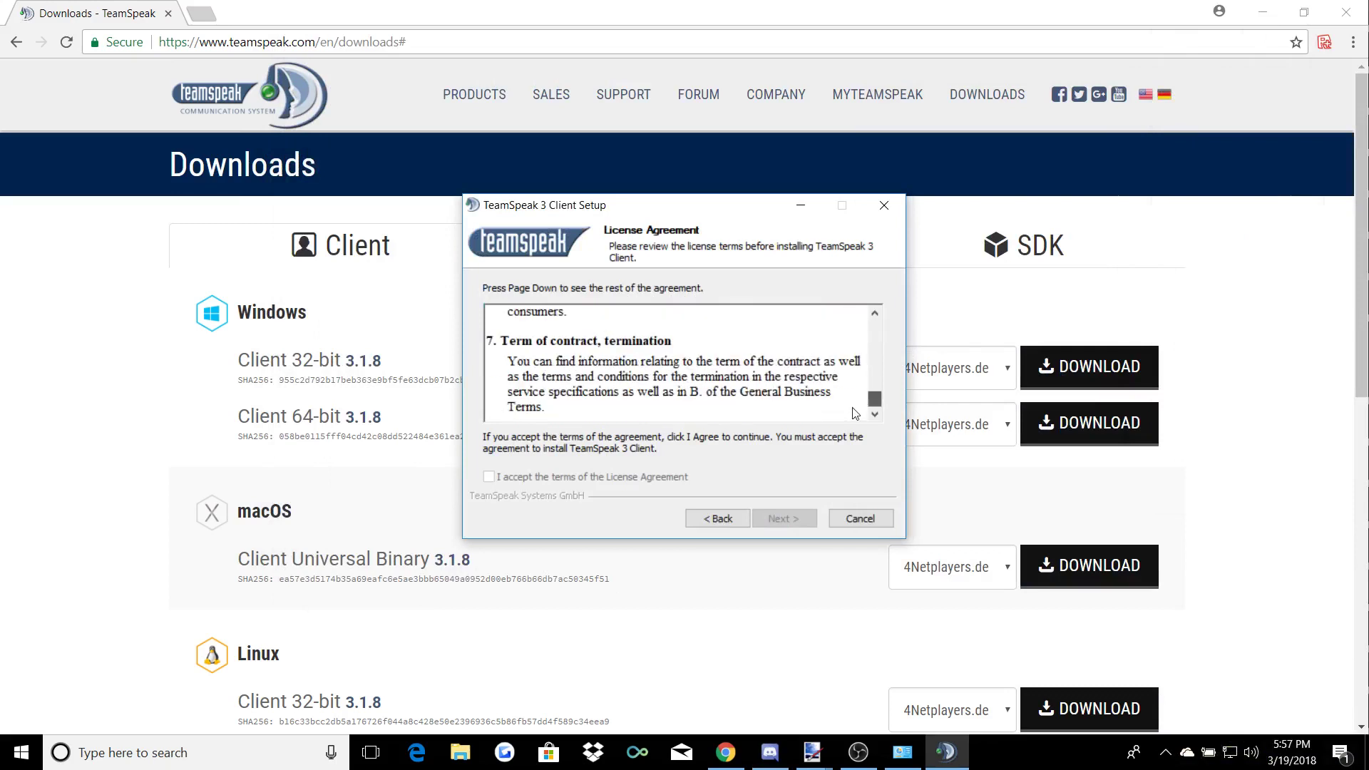
left_click(520, 478)
left_click(784, 519)
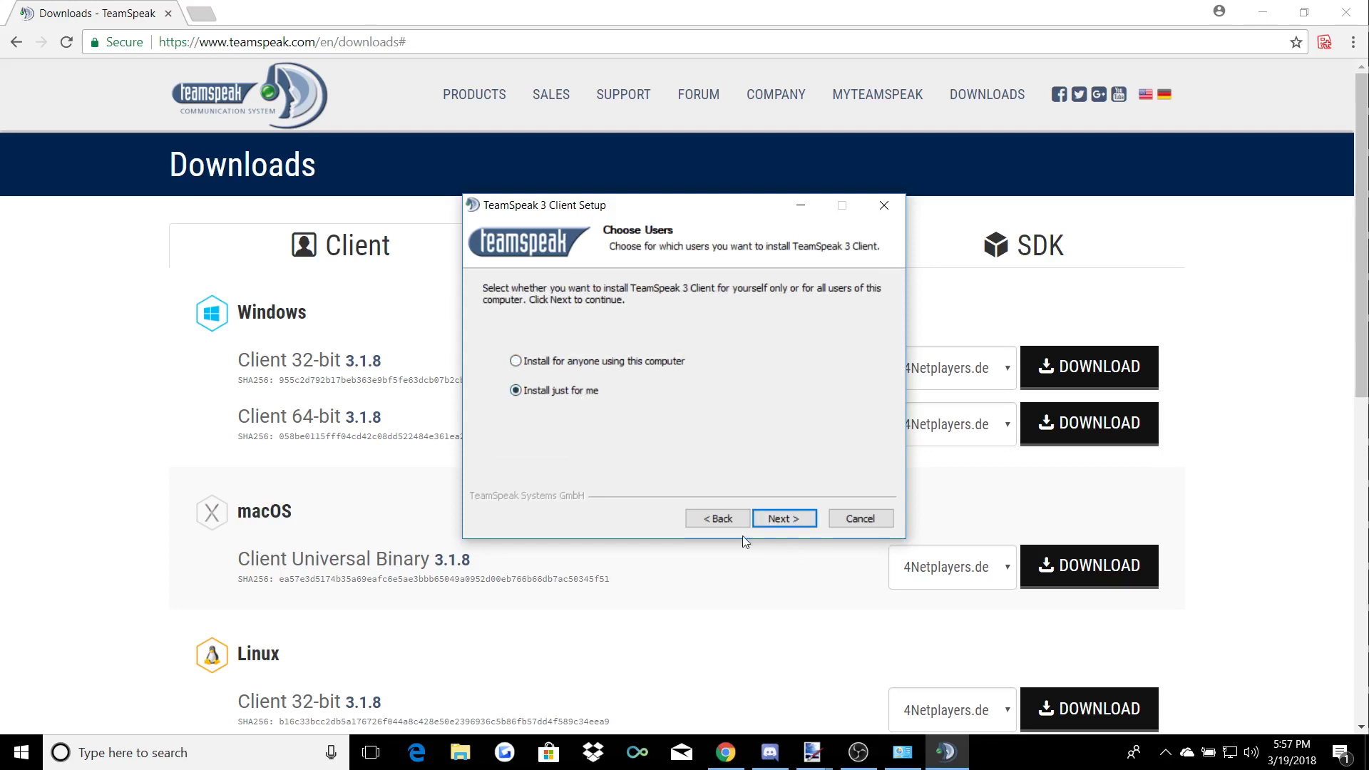
left_click(774, 519)
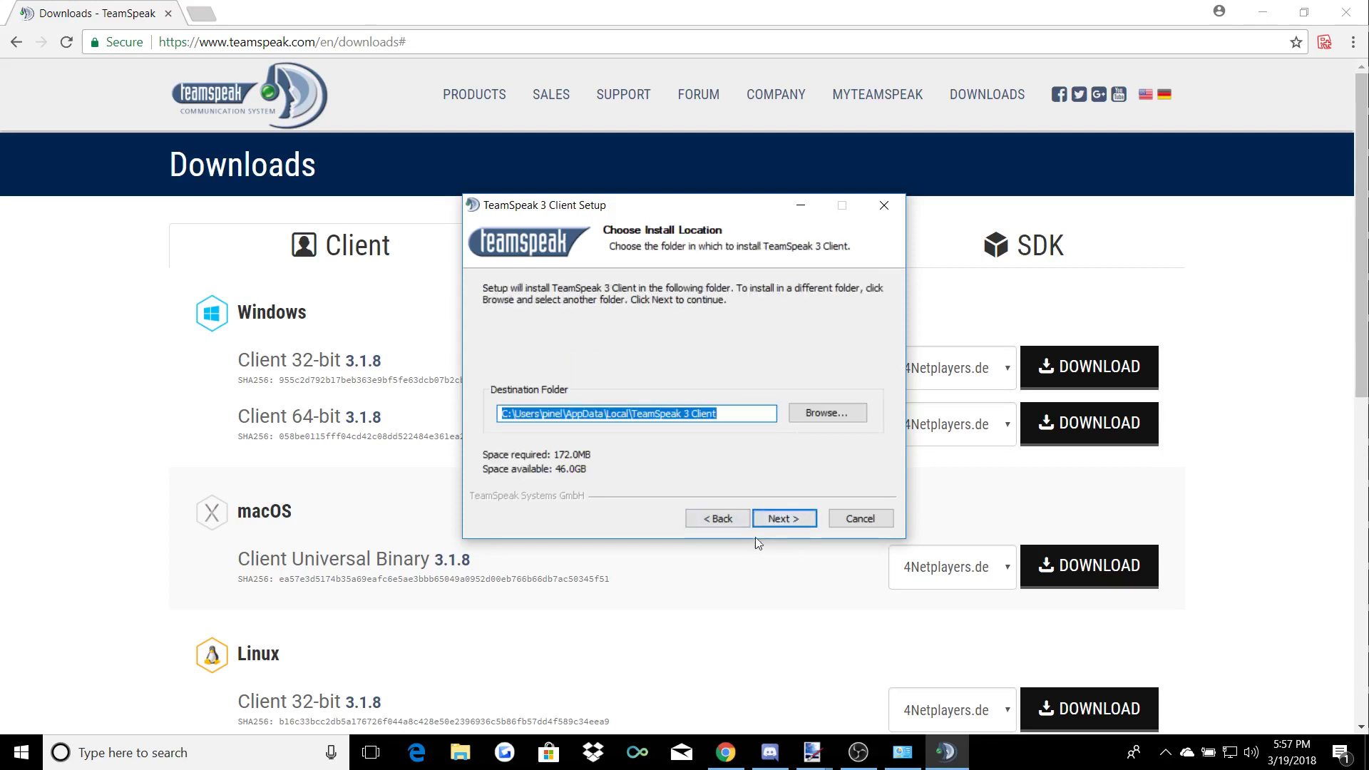
left_click(784, 518)
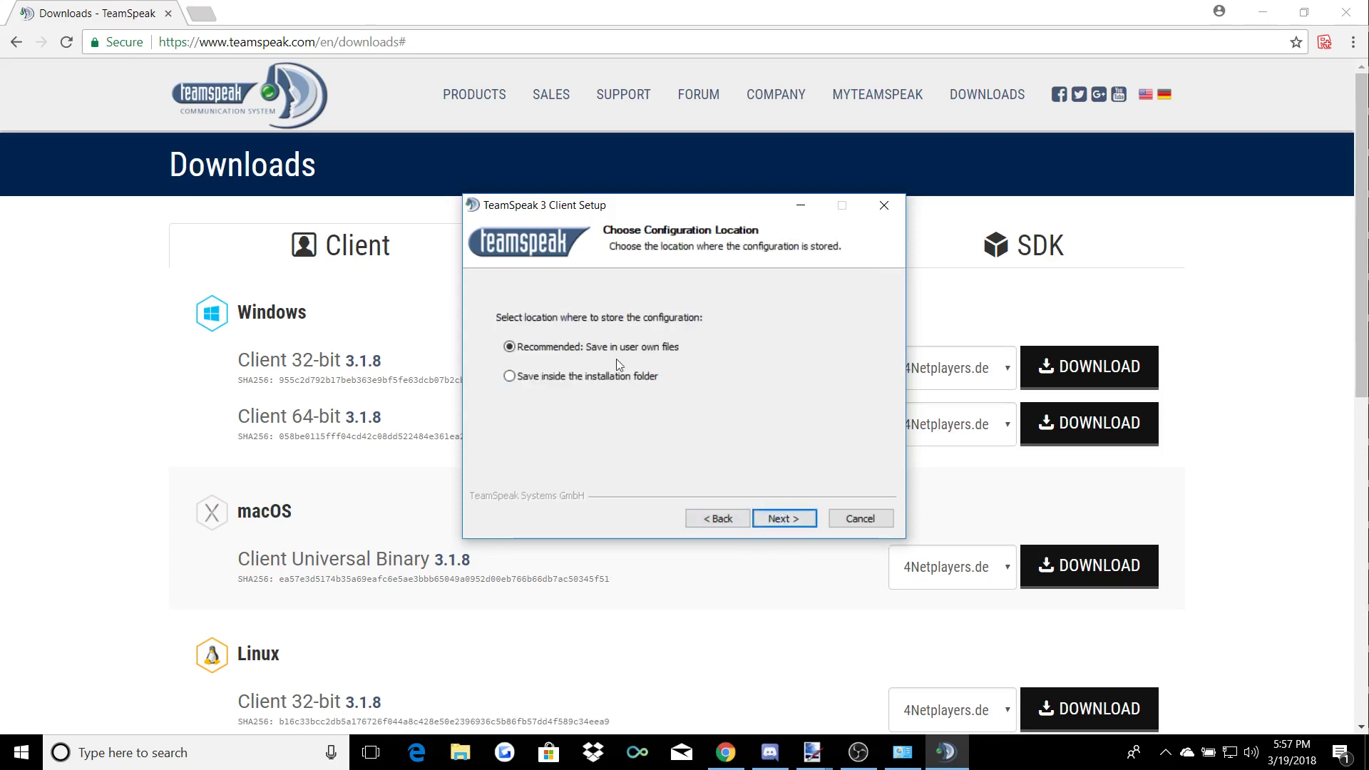
left_click(782, 517)
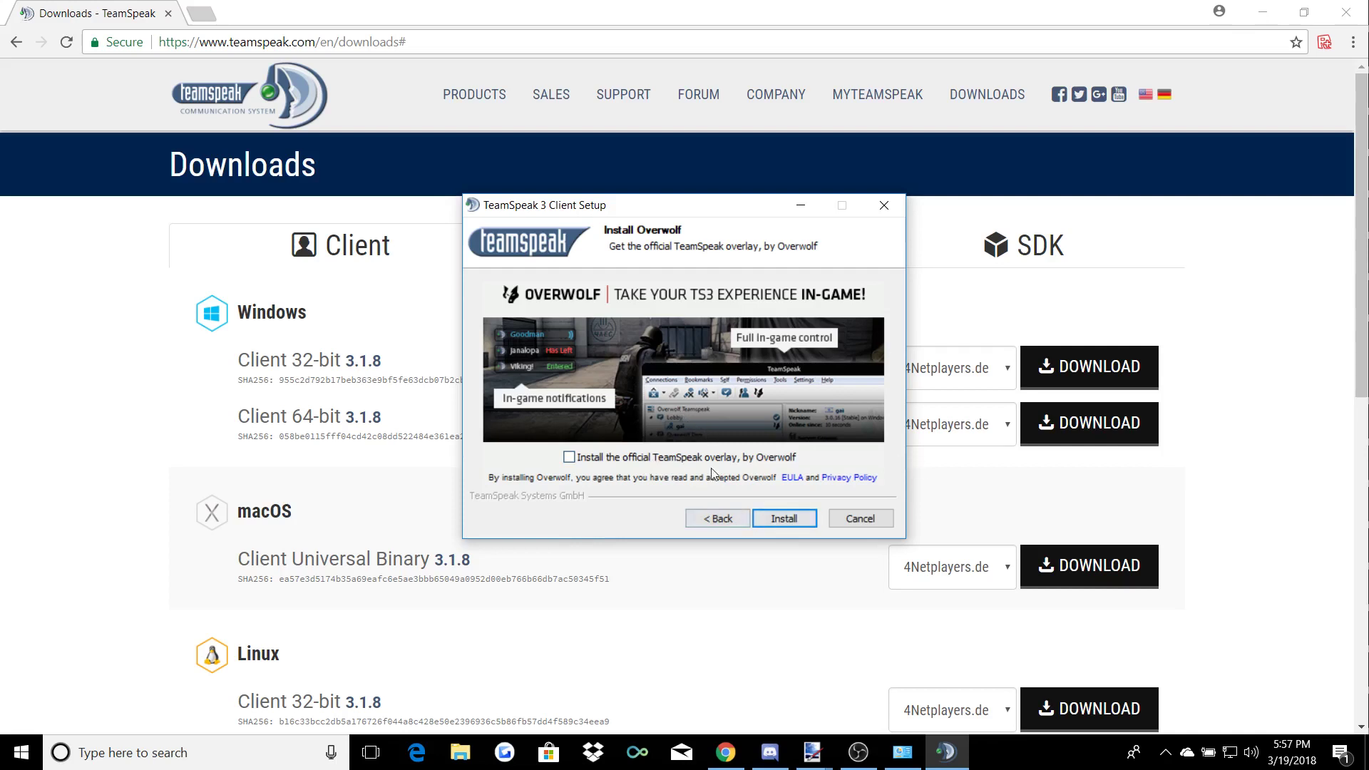
left_click(785, 521)
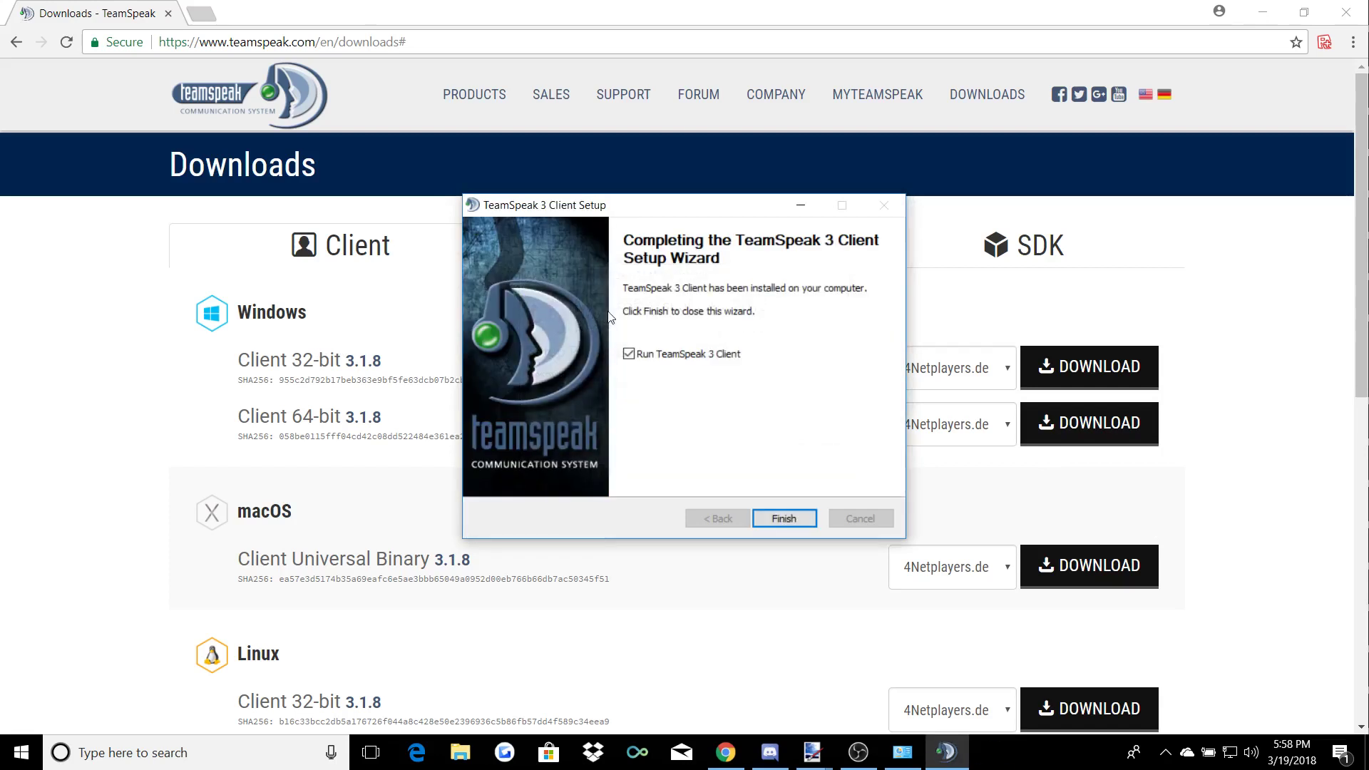
- Finish setup to launch the TeamSpeak client and open Connections > Connect
left_click(785, 520)
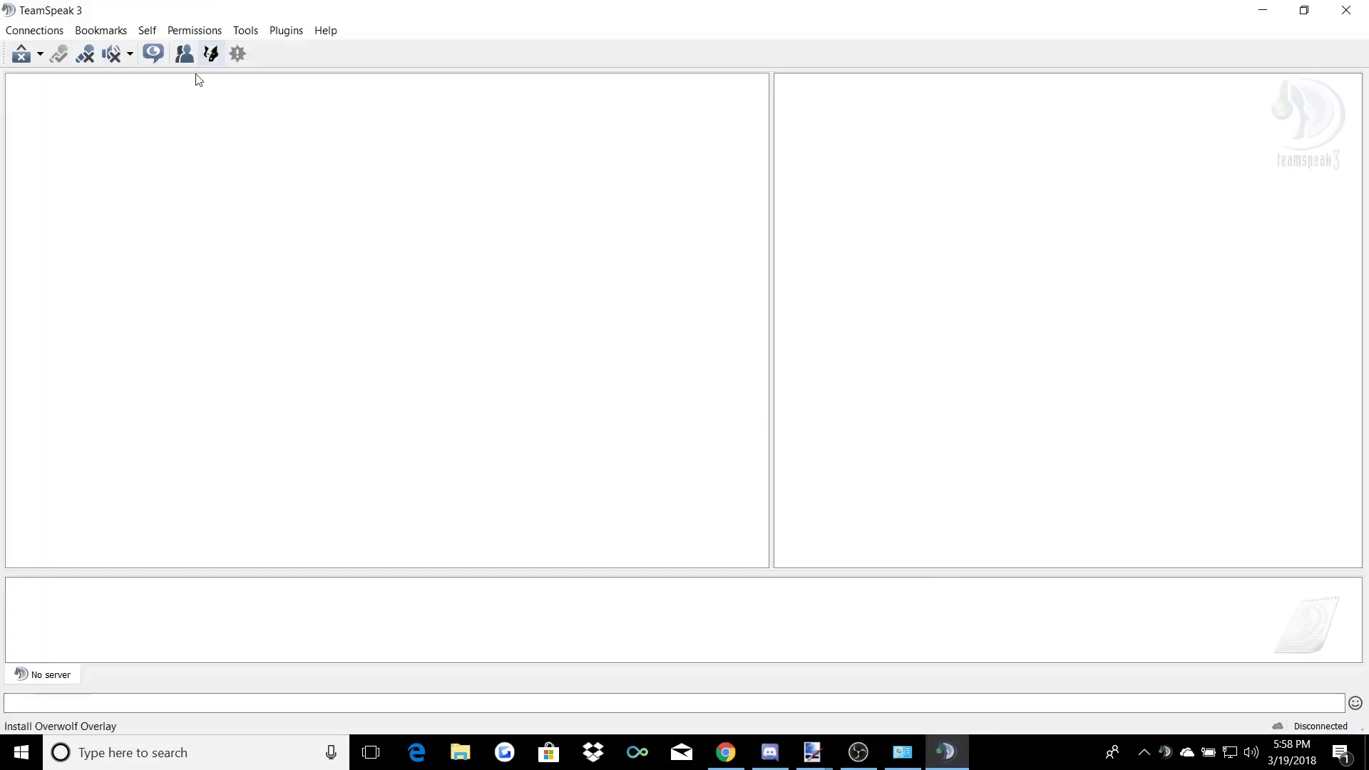
left_click(36, 31)
left_click(44, 49)
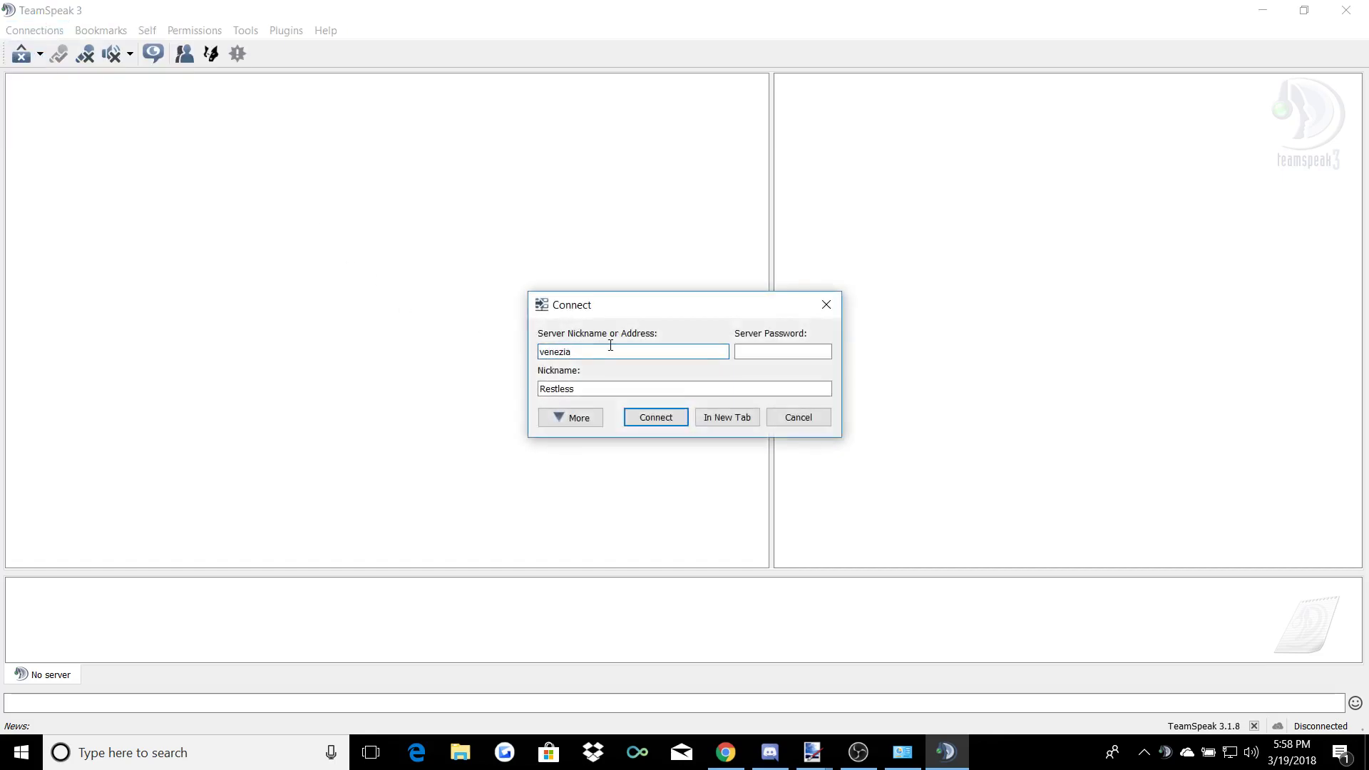
- Look through the server bookmarks, then reopen the Connect dialog
left_click(827, 304)
left_click(100, 30)
left_click(107, 68)
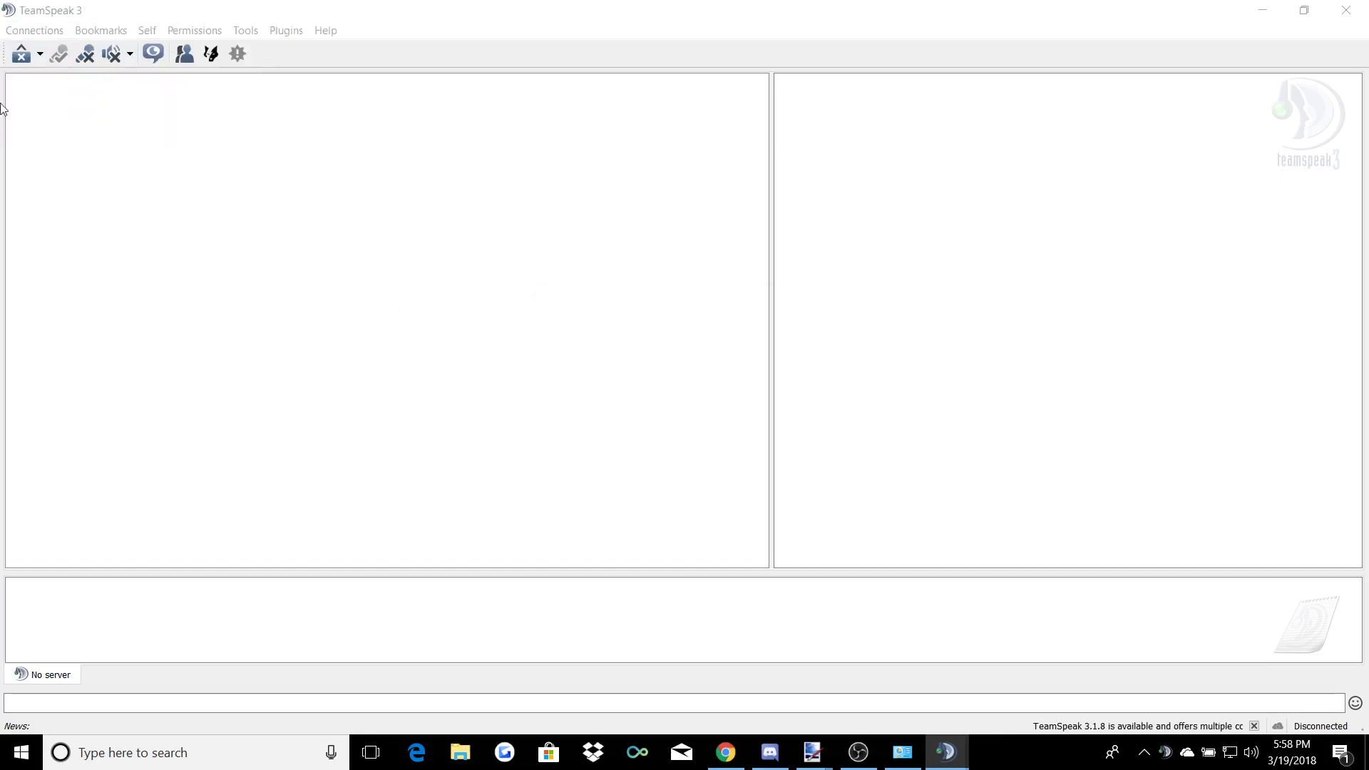
left_click(101, 29)
left_click(298, 207)
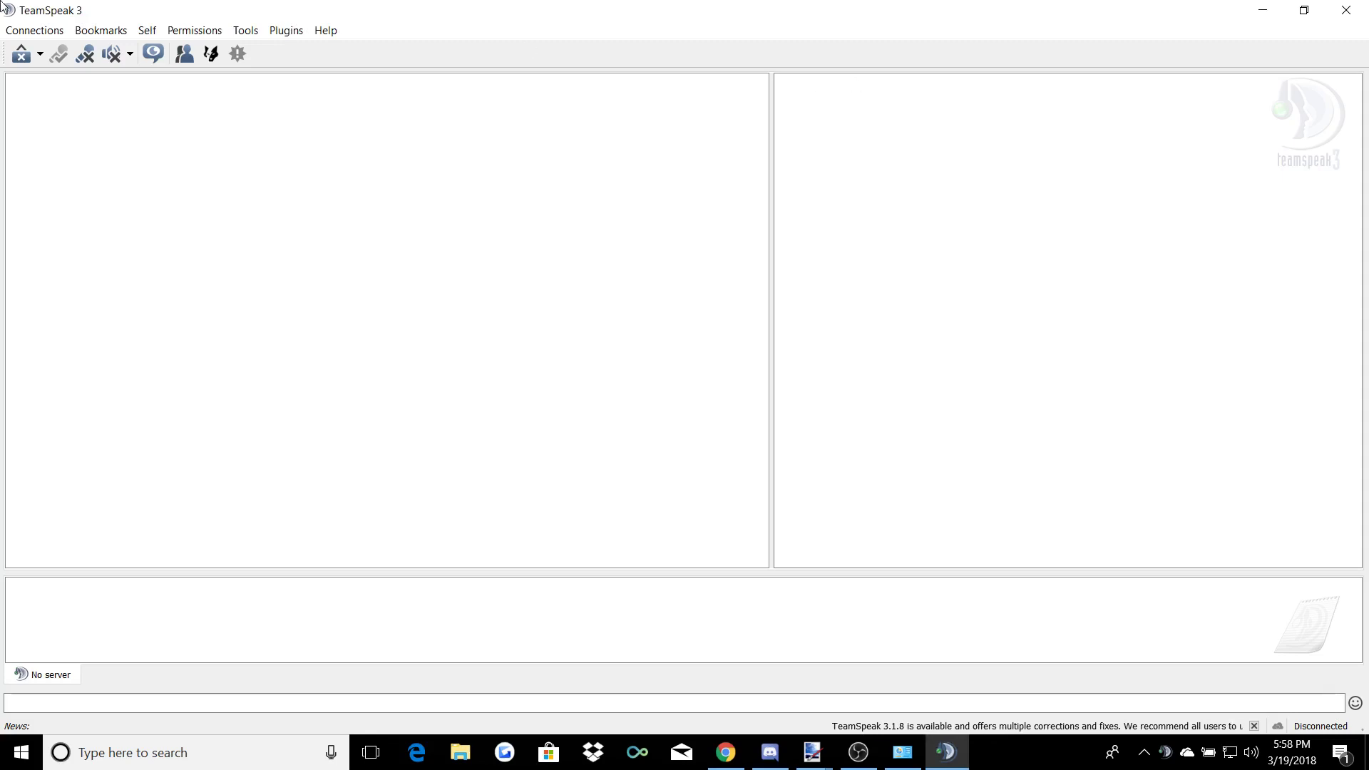
left_click(56, 35)
left_click(54, 51)
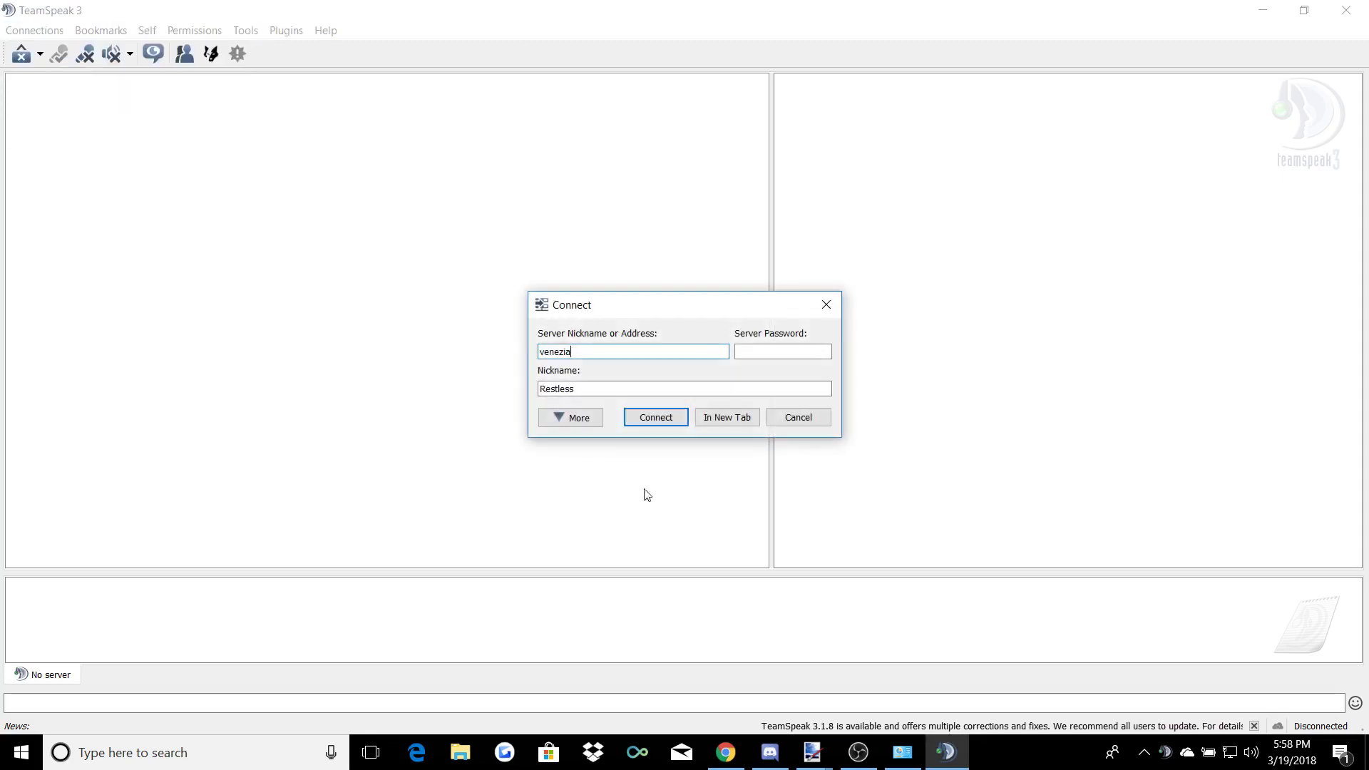
- Paste vip2.ts3shield.com:5032 as the server address
type("vip2.ts3shield.com:5032")
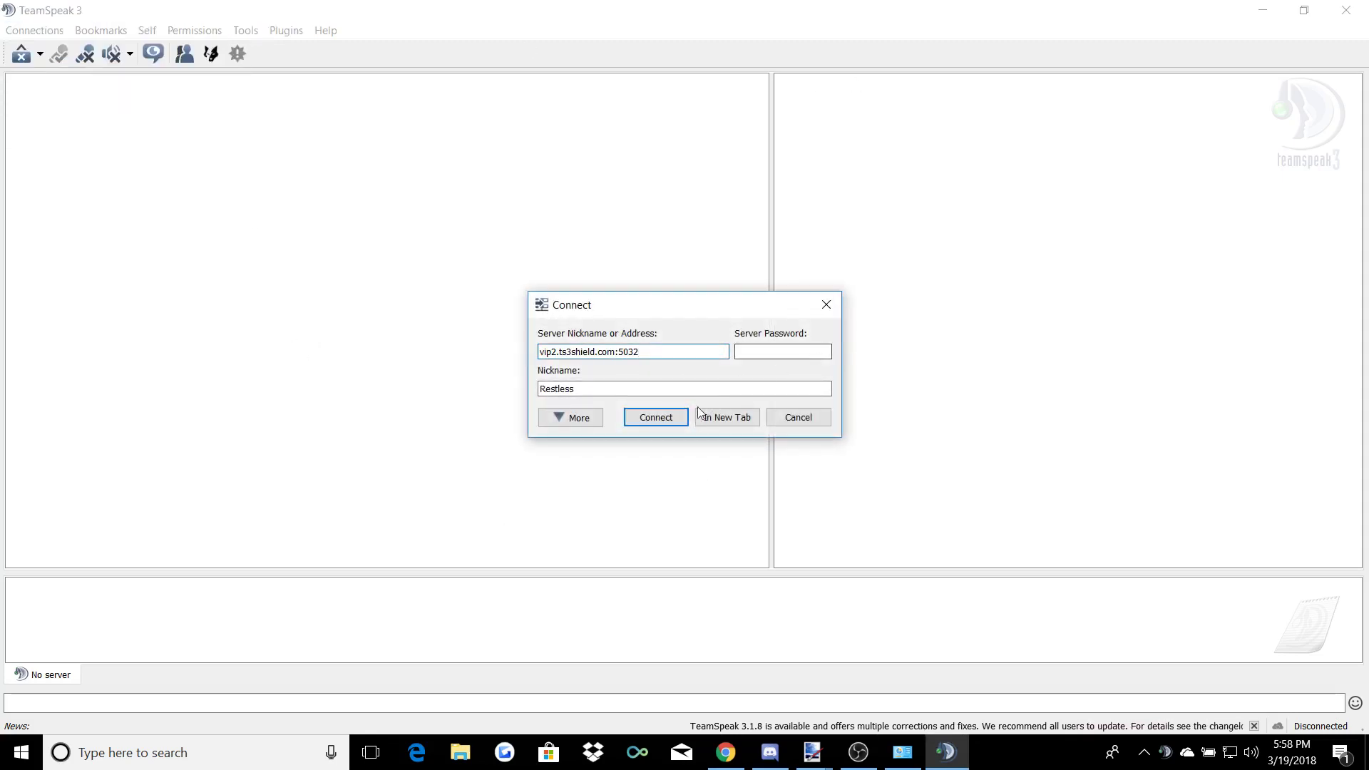
left_click(778, 750)
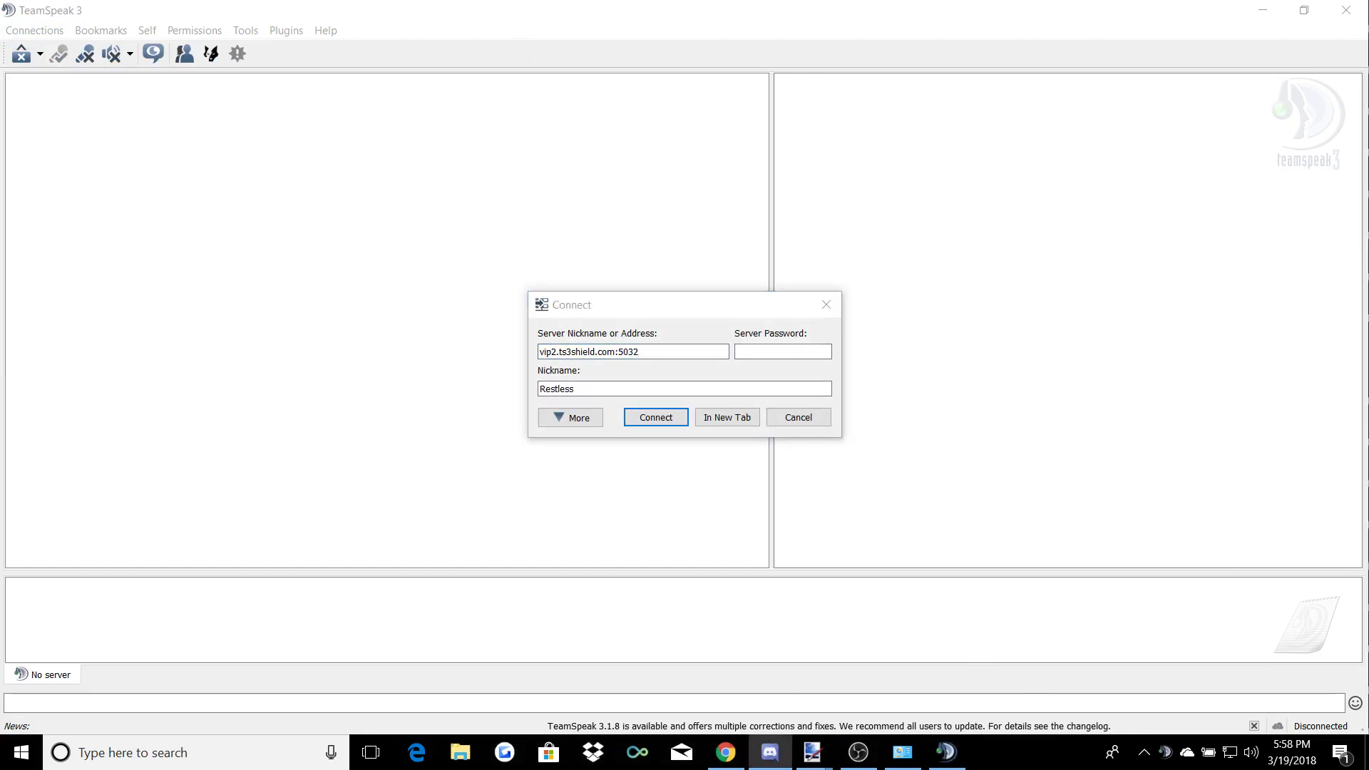
key("alt+Tab")
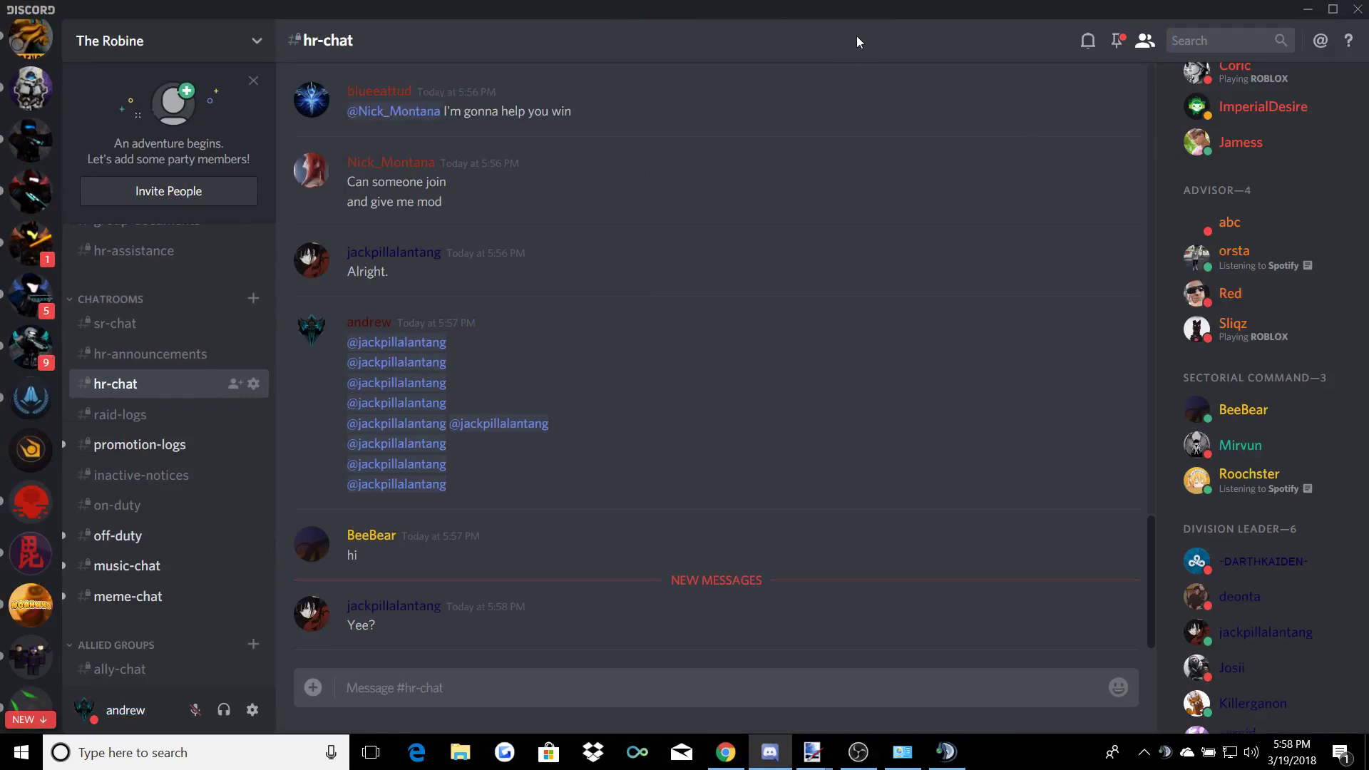
key("alt+Tab")
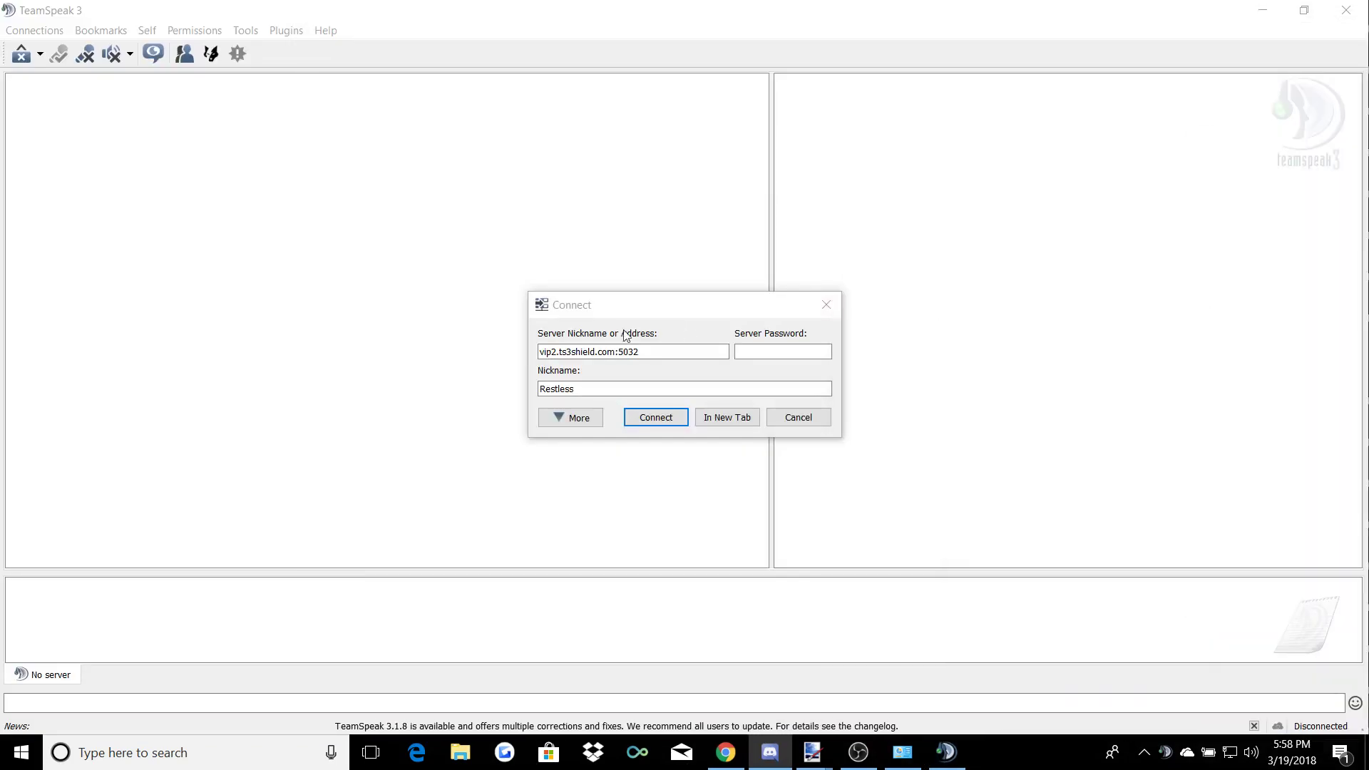
left_click_drag(694, 355, 361, 361)
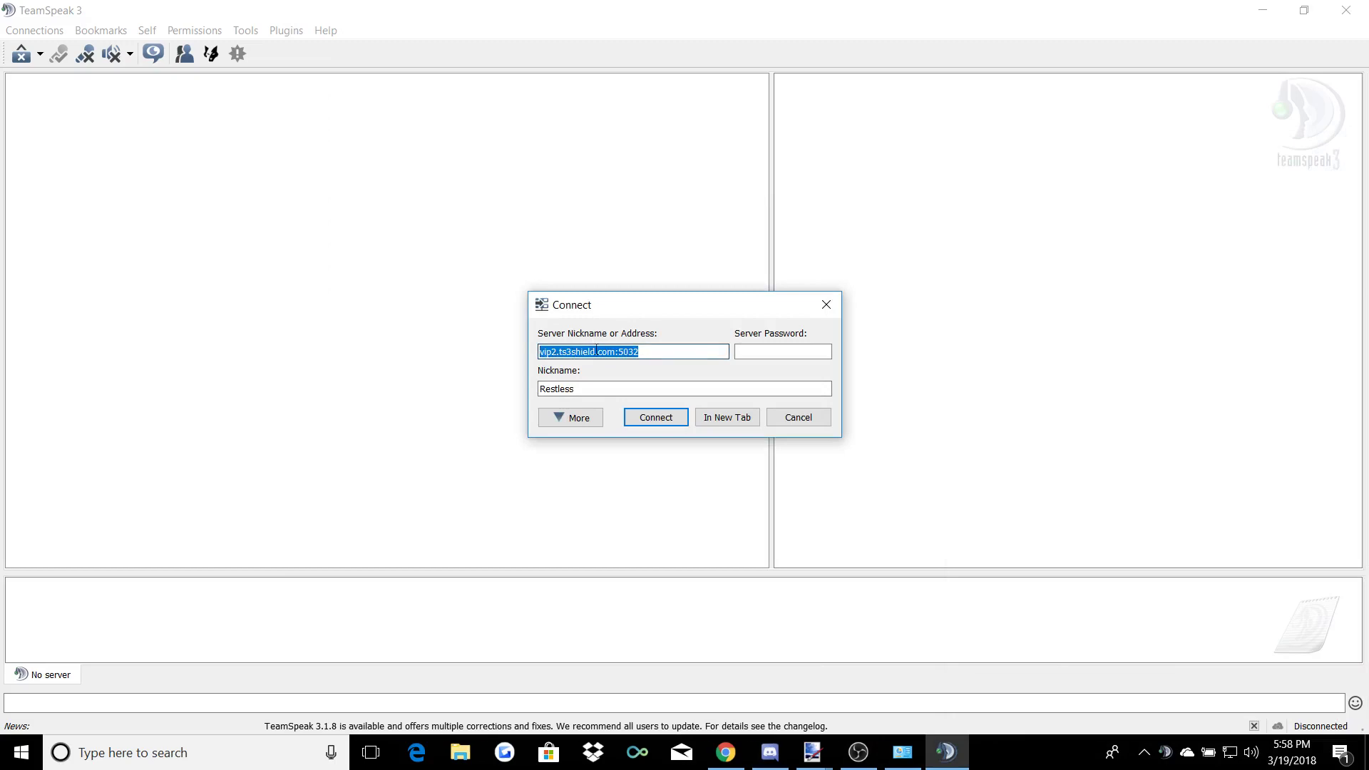
left_click(641, 350)
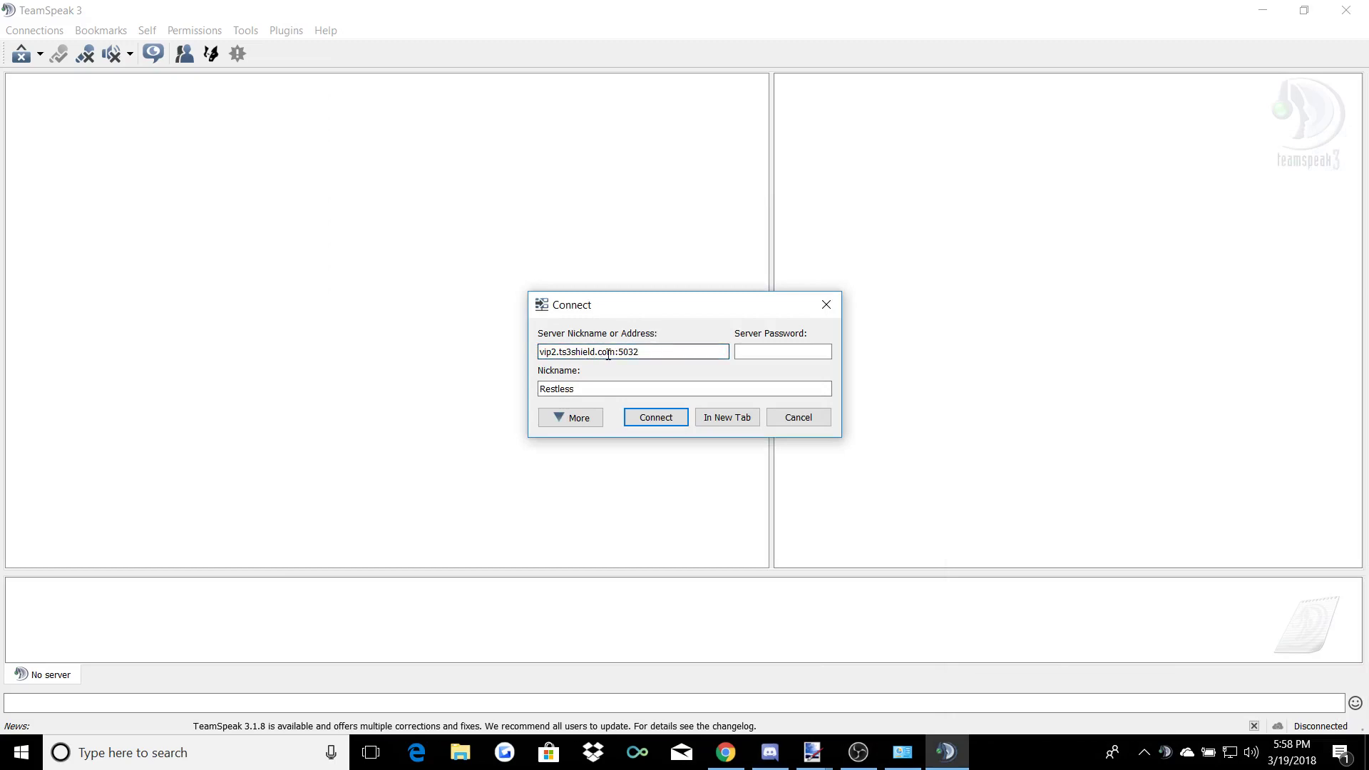
- Replace the nickname with a new one and connect to the server
key("Tab")
key("Tab")
key("BackSpace")
type("Rest")
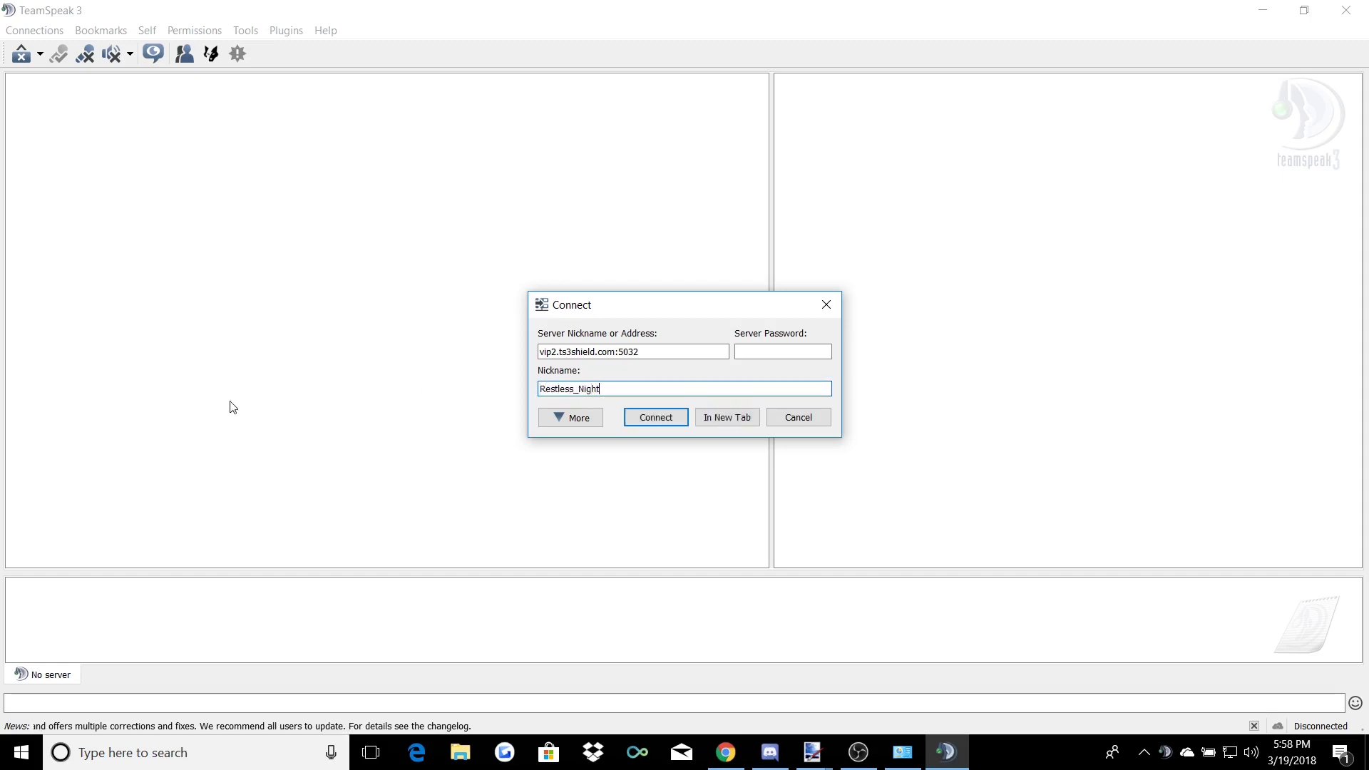
double_click(612, 393)
type("Majestic")
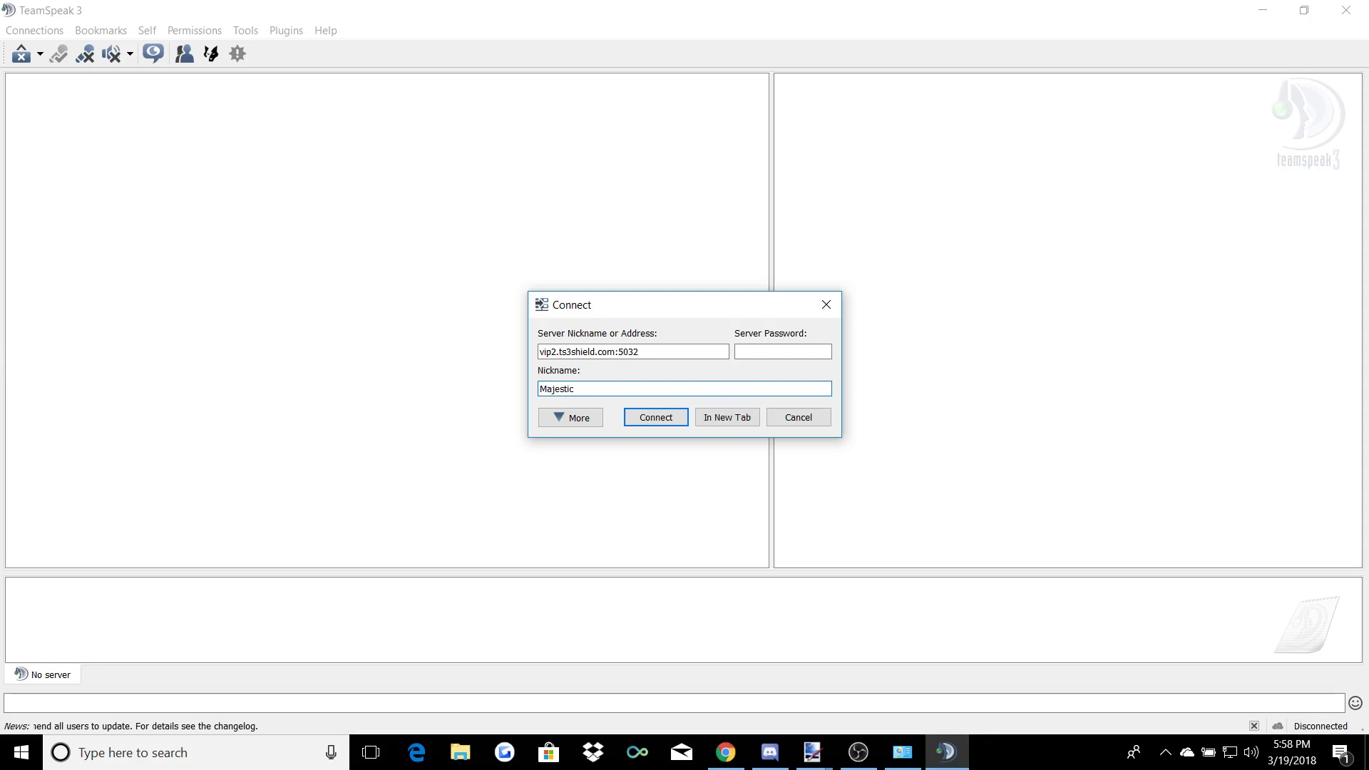
left_click(646, 420)
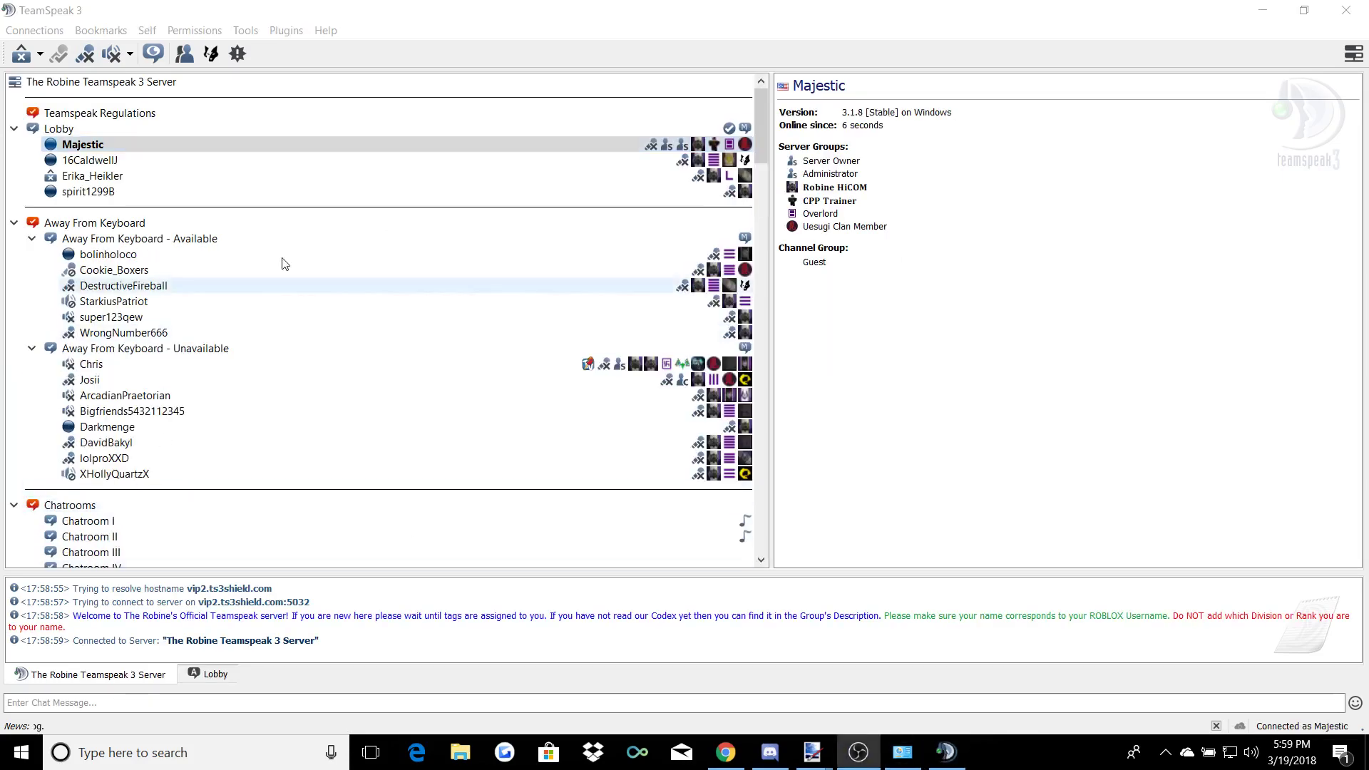
left_click(398, 364)
scroll(382, 337, "down", 20)
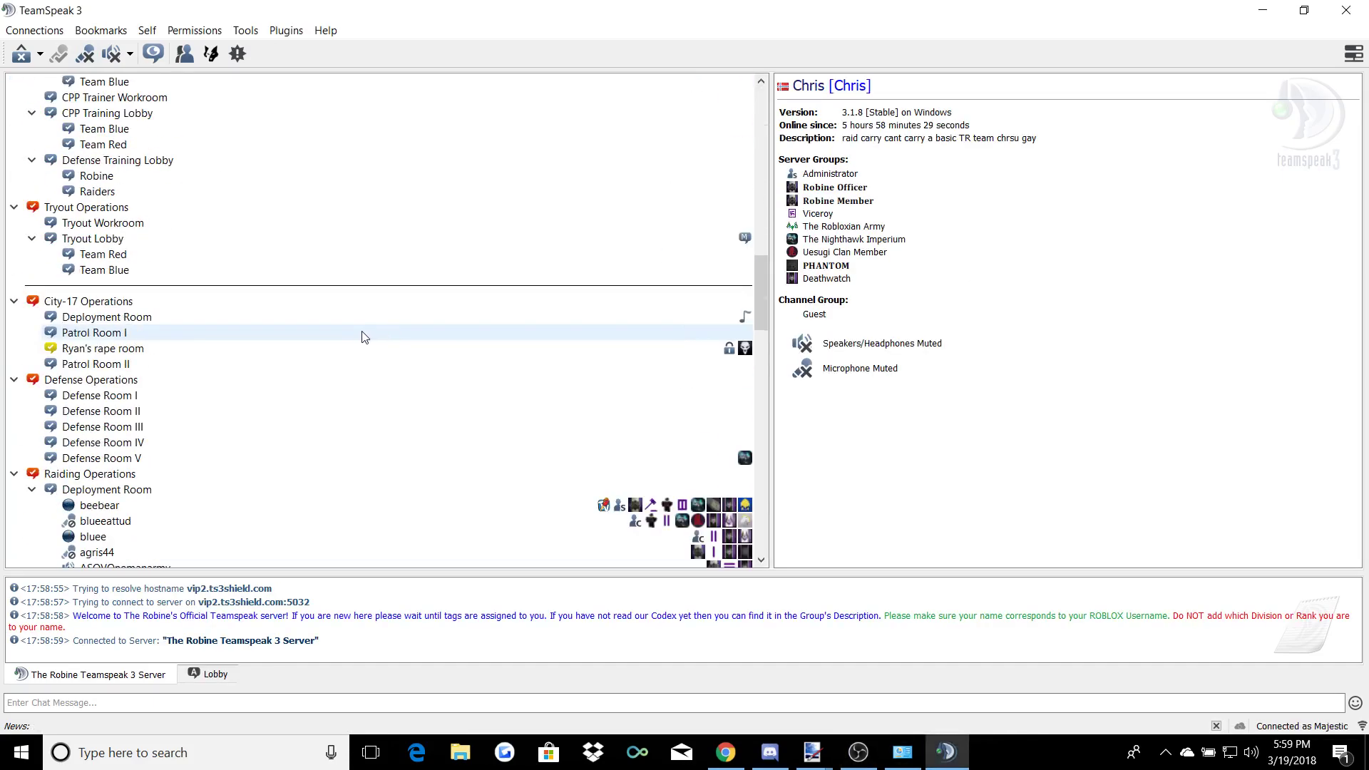
scroll(269, 352, "down", 5)
scroll(269, 357, "up", 10)
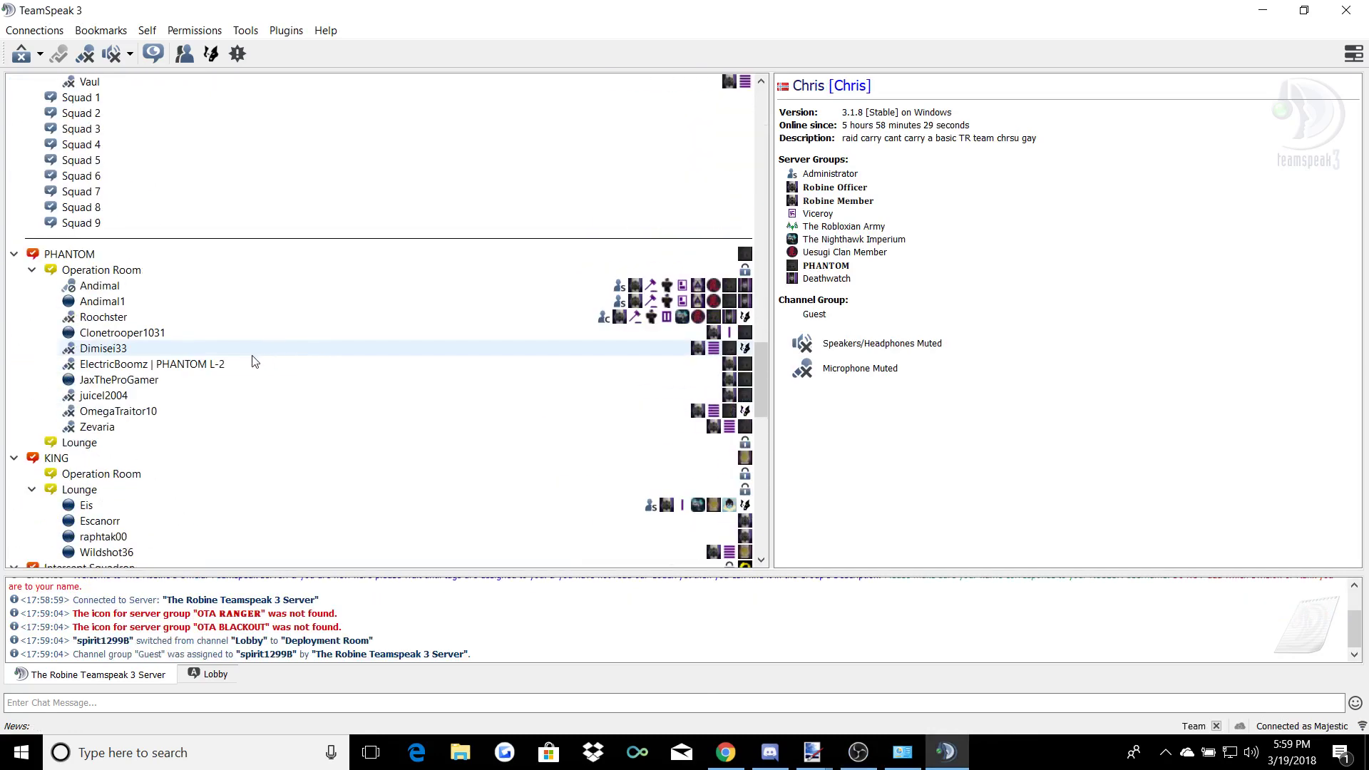
scroll(212, 406, "down", 3)
right_click(126, 322)
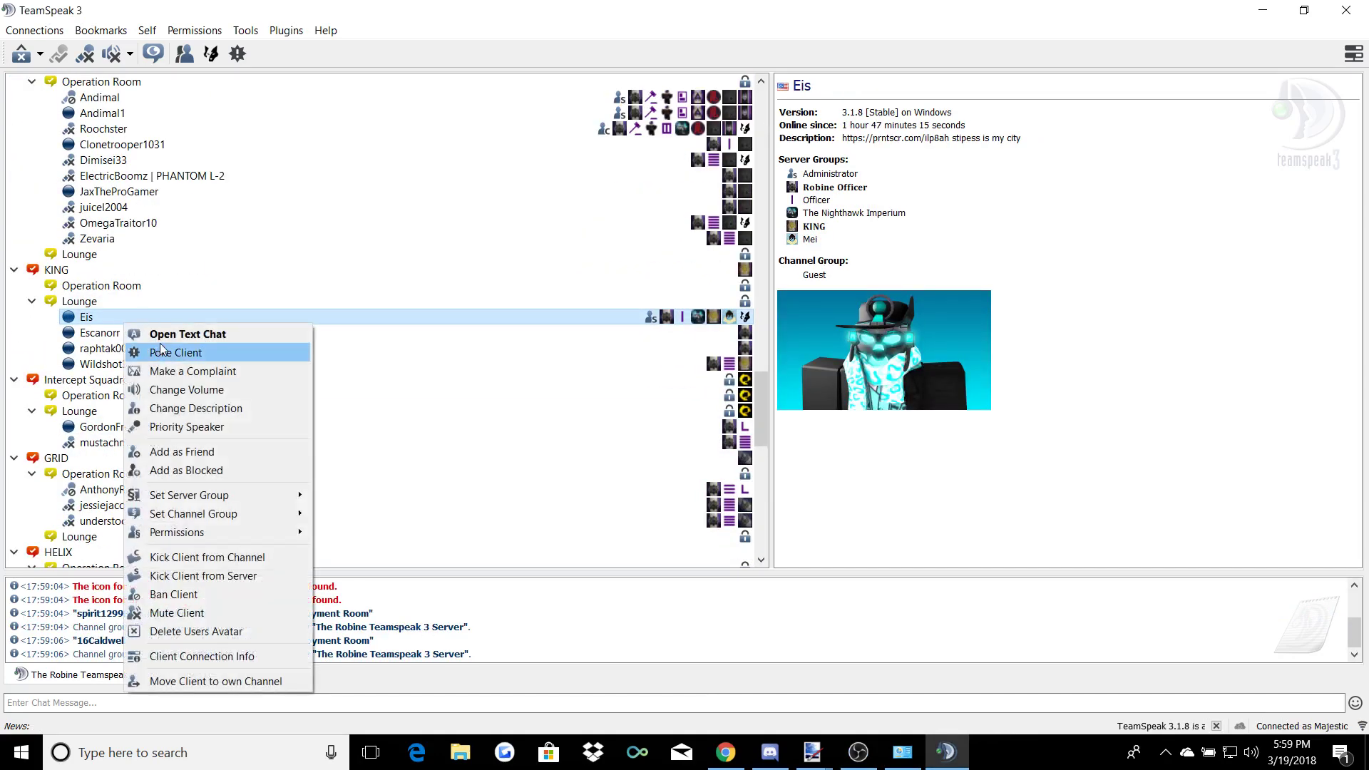
left_click(162, 352)
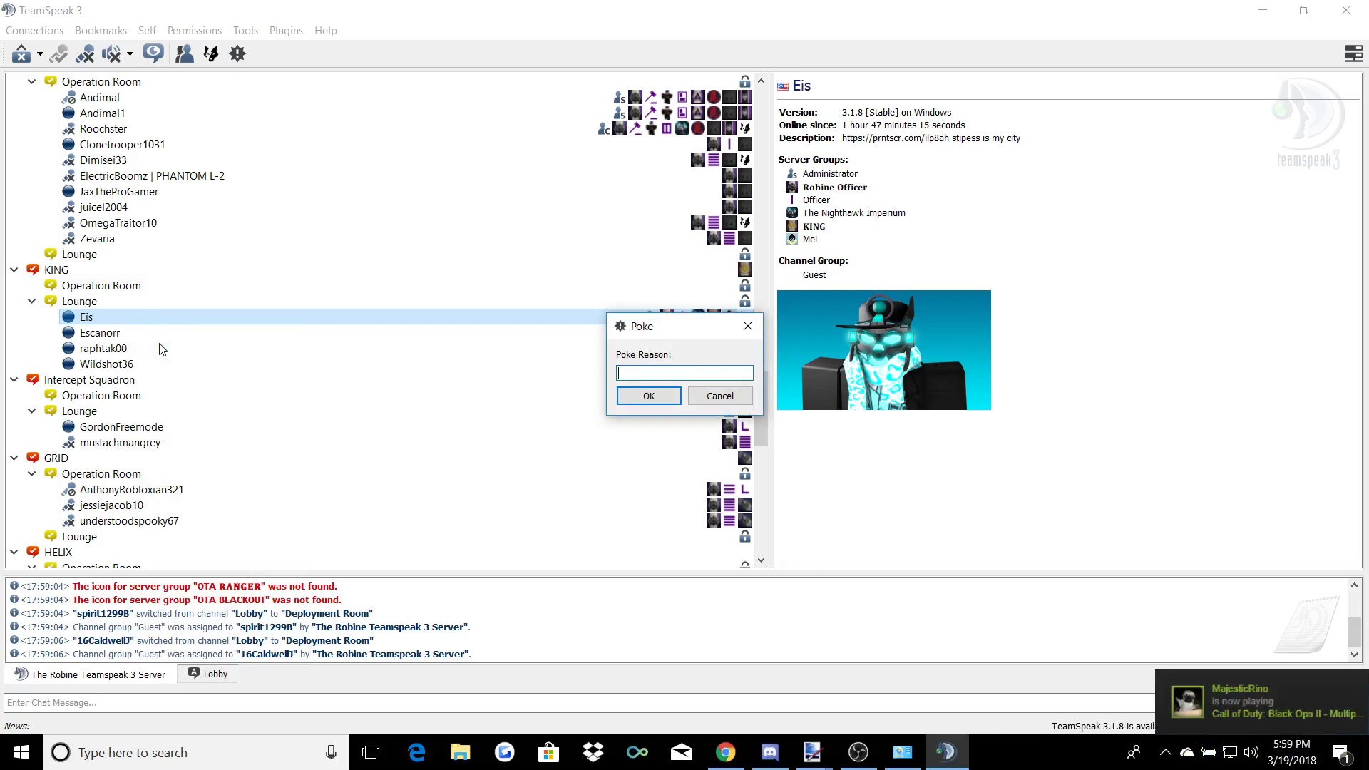
type("Respond to this poke")
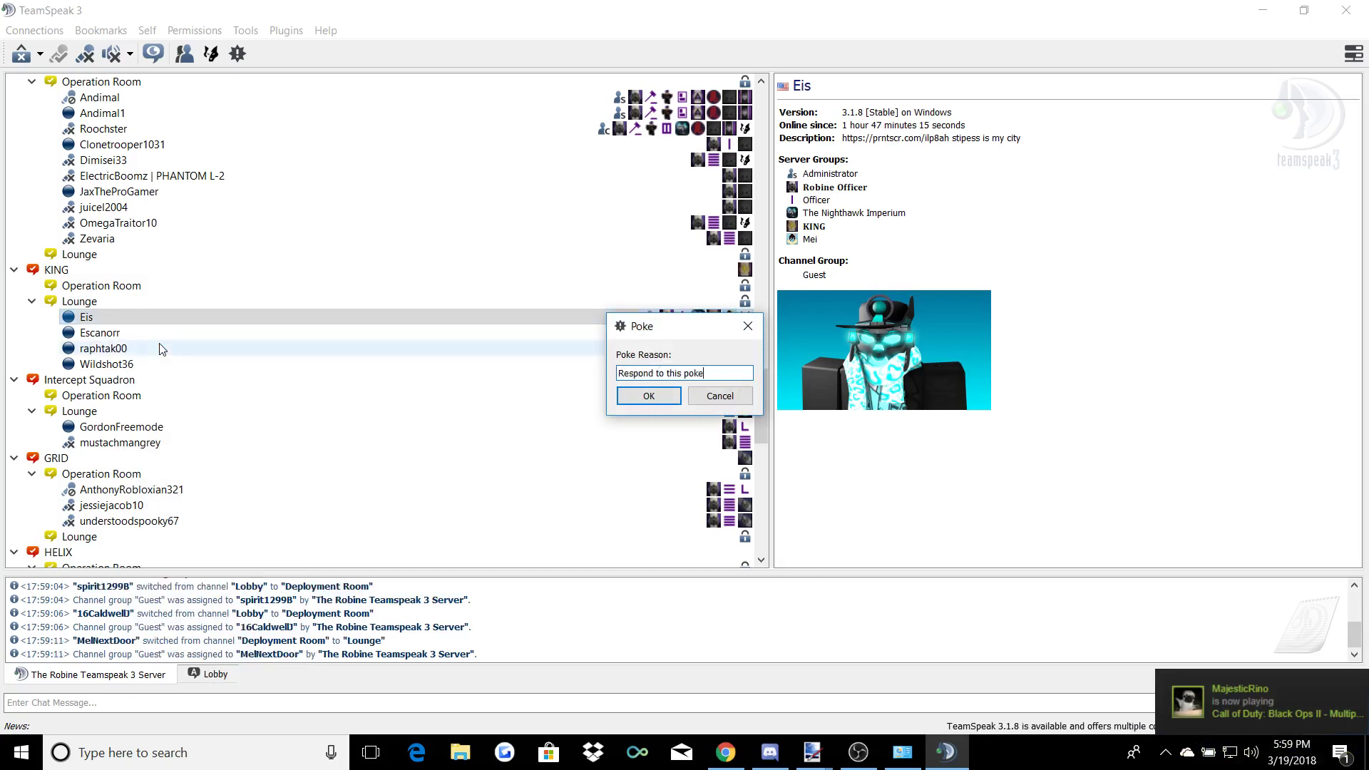
key("Return")
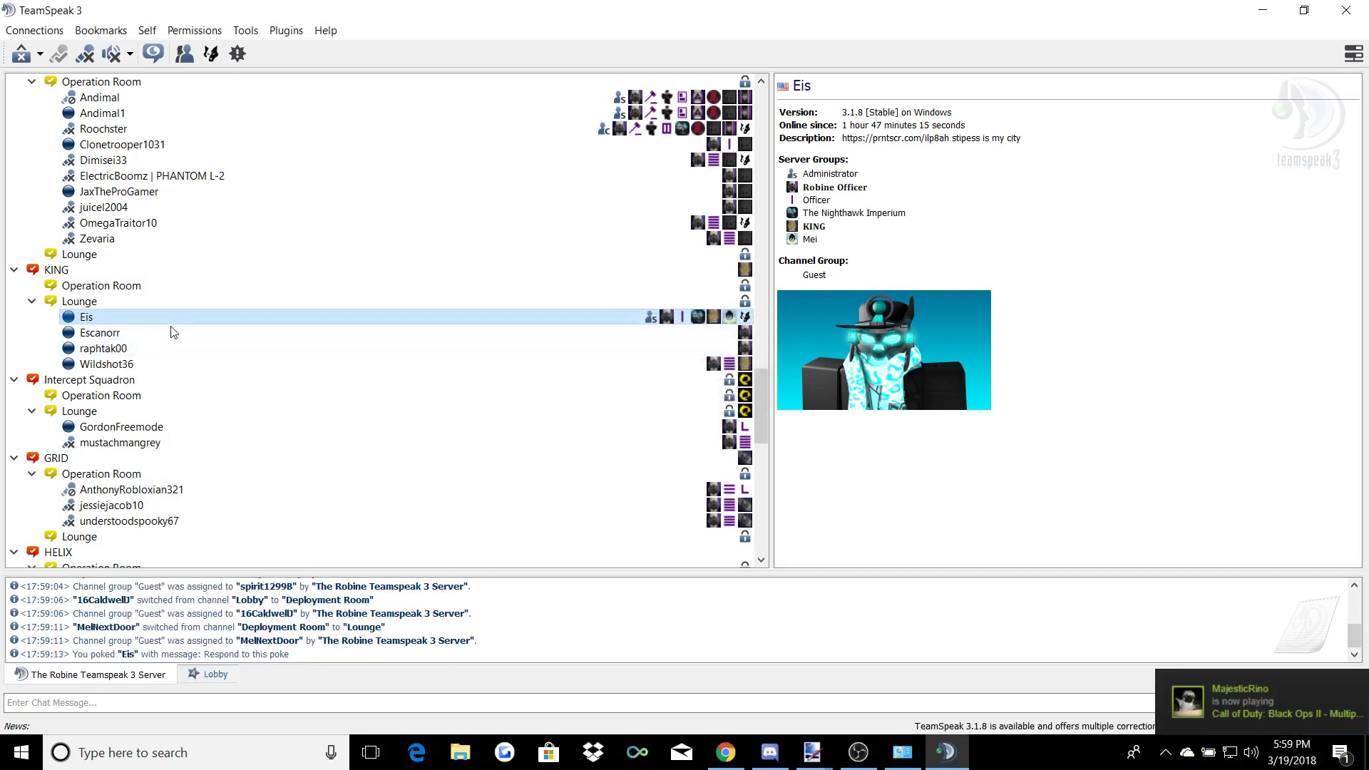
left_click(232, 678)
scroll(327, 290, "down", 15)
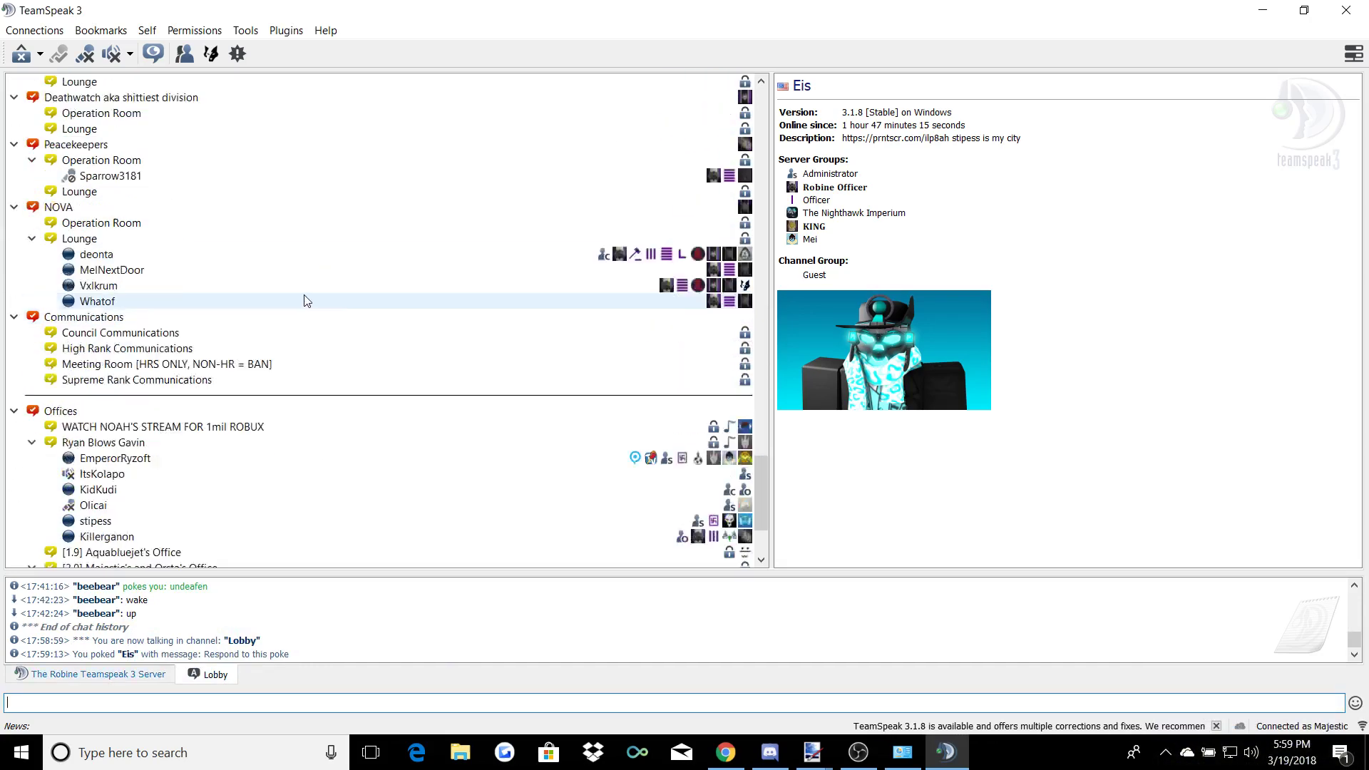
scroll(285, 225, "up", 12)
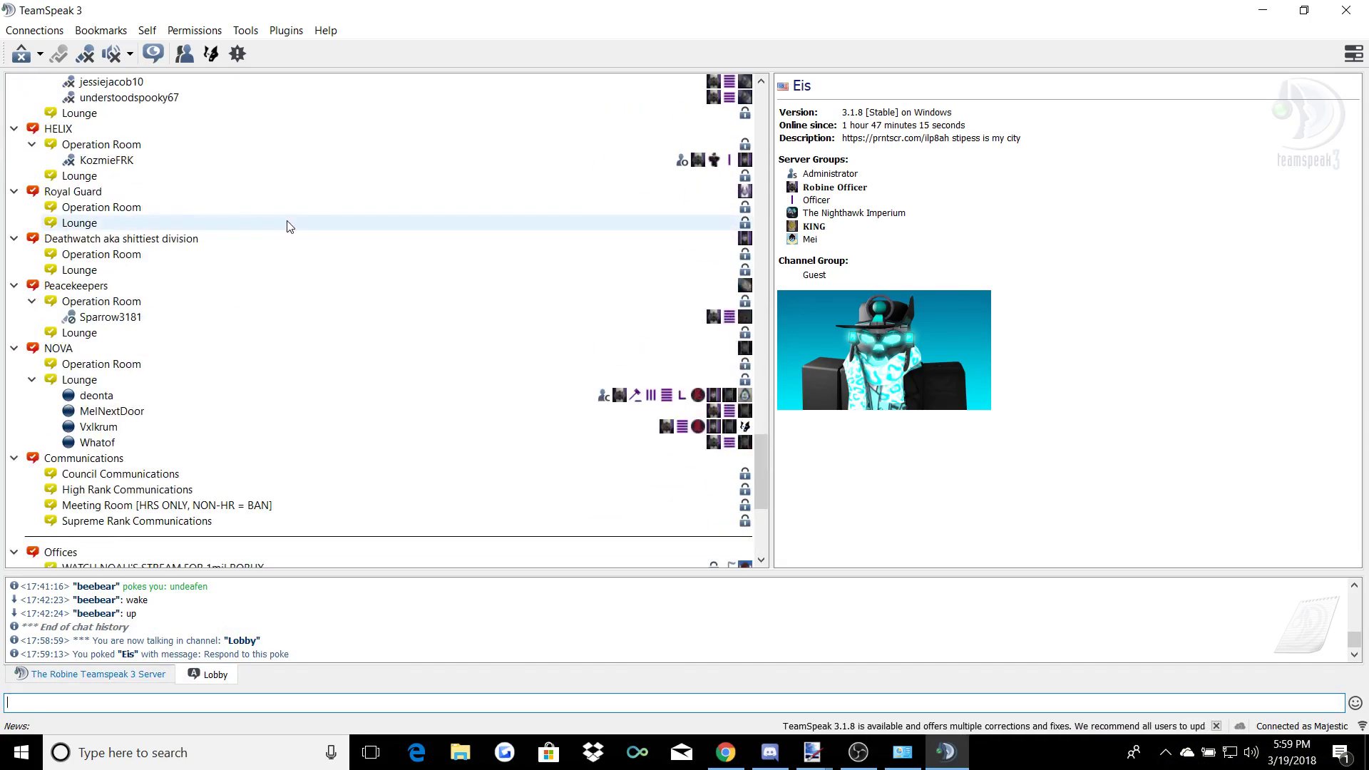
scroll(257, 285, "down", 8)
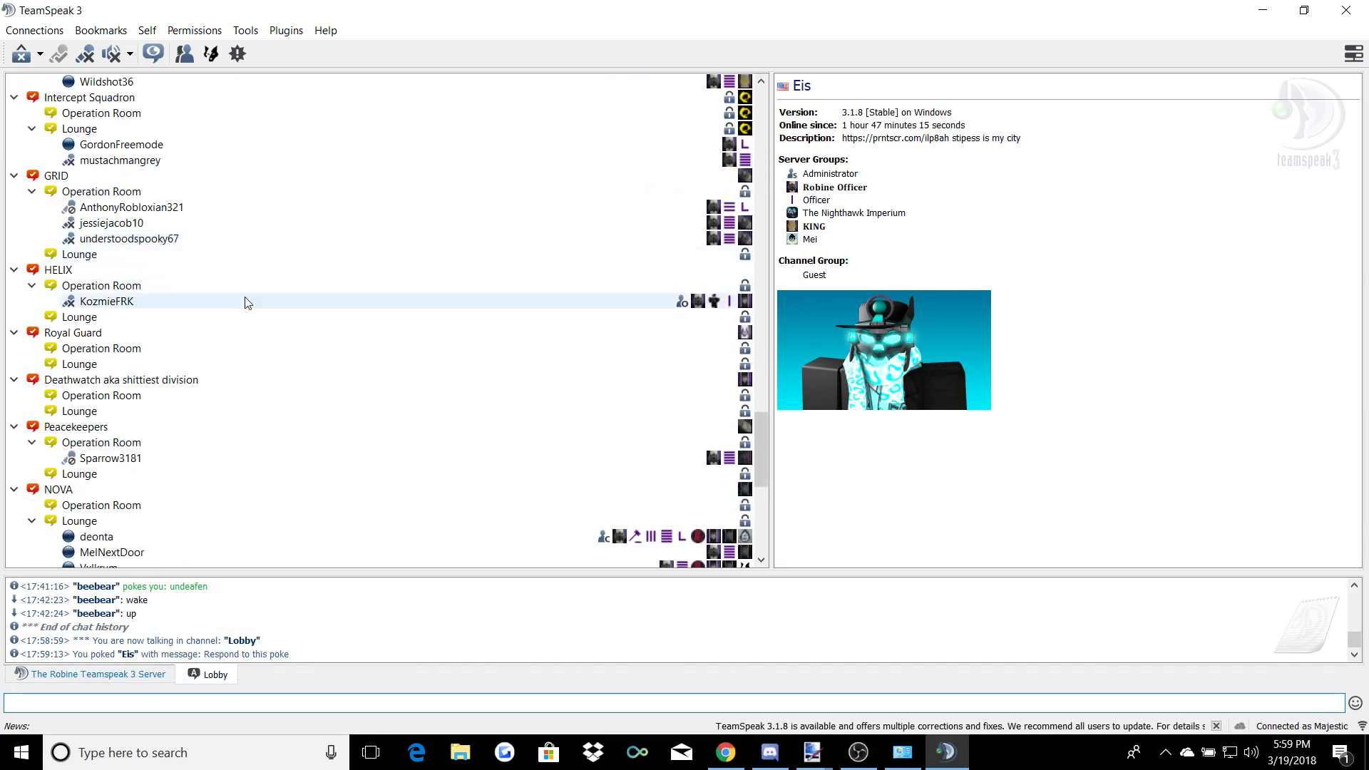
scroll(269, 275, "up", 3)
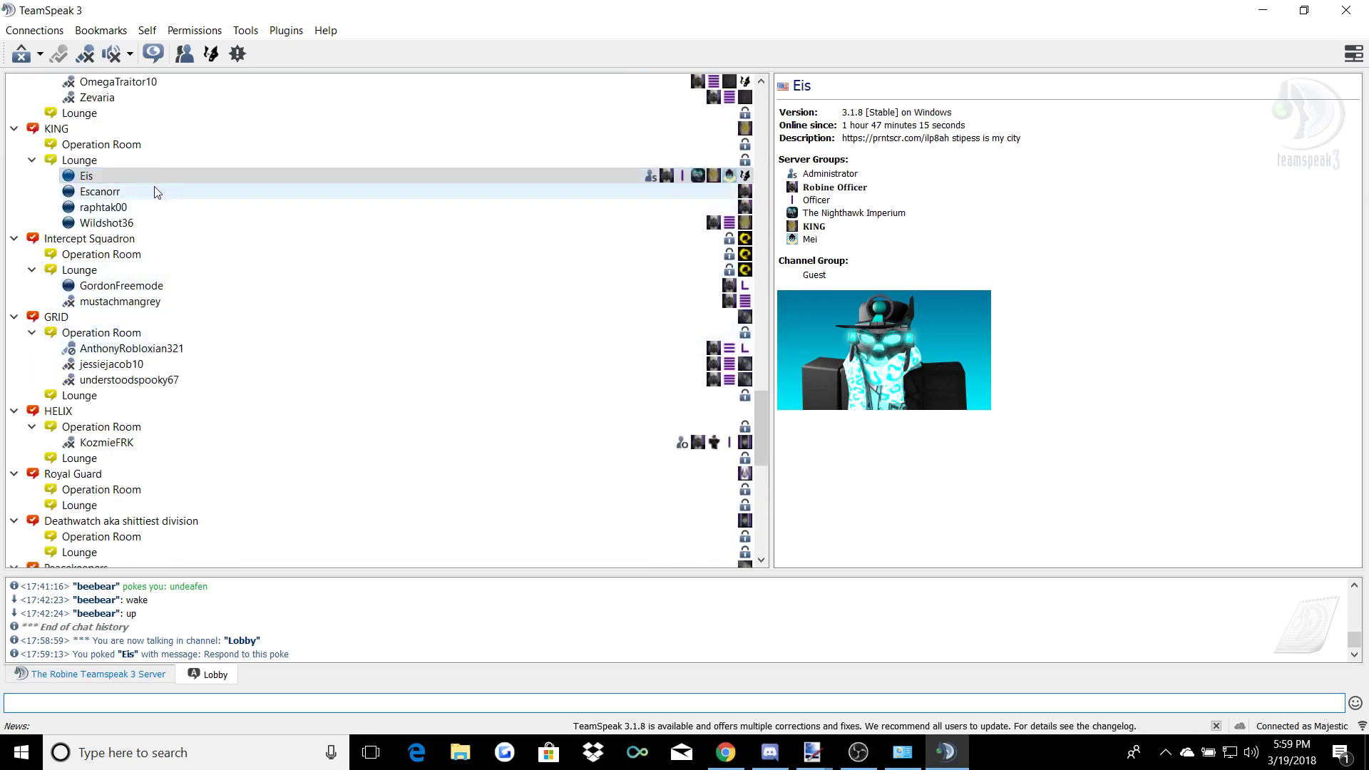
scroll(159, 214, "down", 7)
scroll(159, 227, "up", 3)
scroll(158, 227, "down", 8)
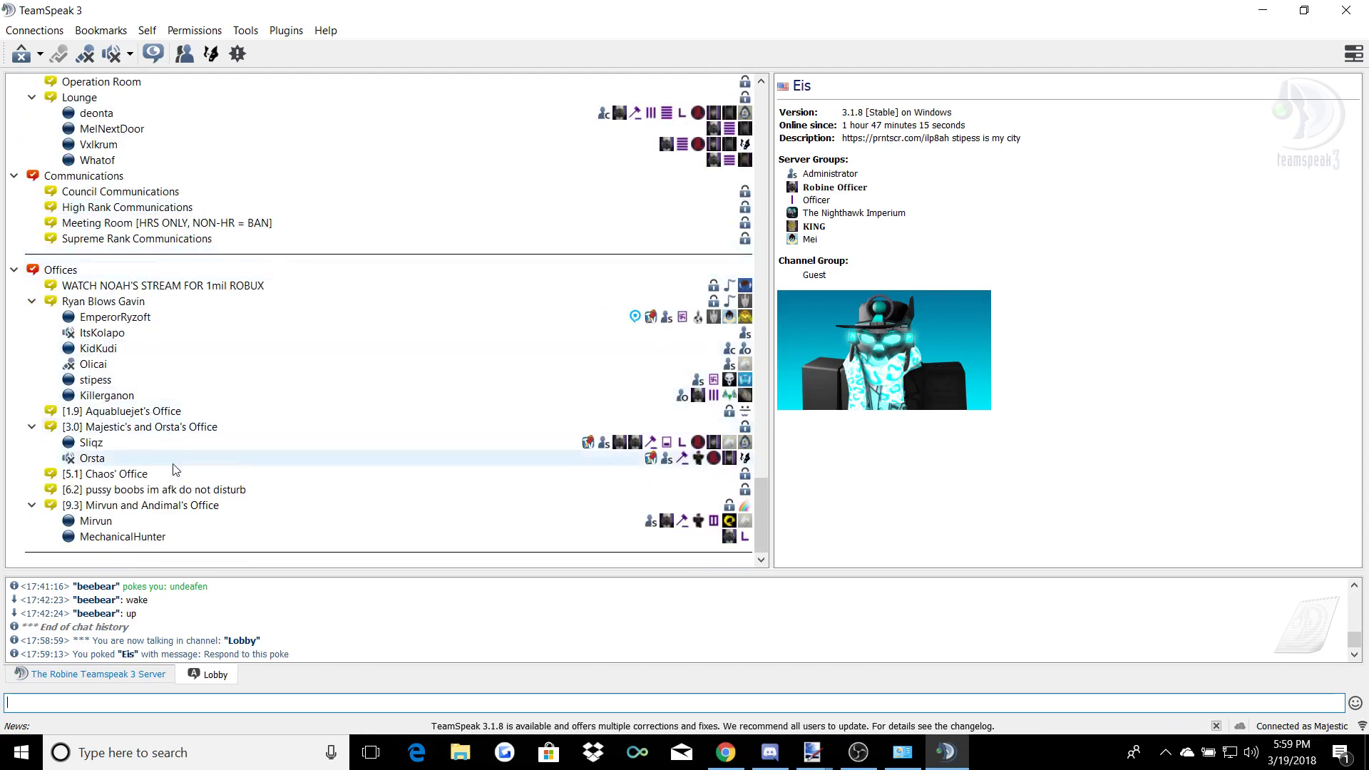
- Poke a user in the Offices with the message 'Respond to this poke'
right_click(166, 448)
left_click(283, 126)
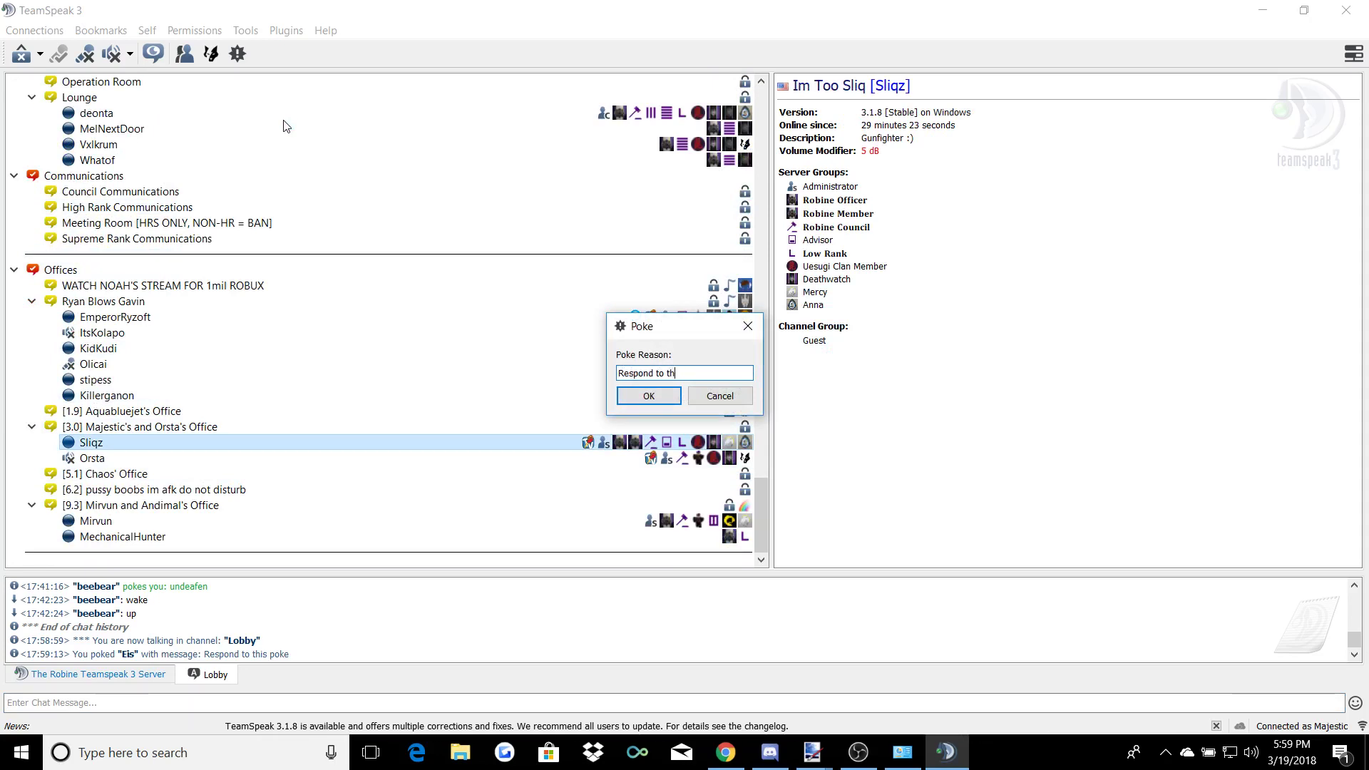
key("Return")
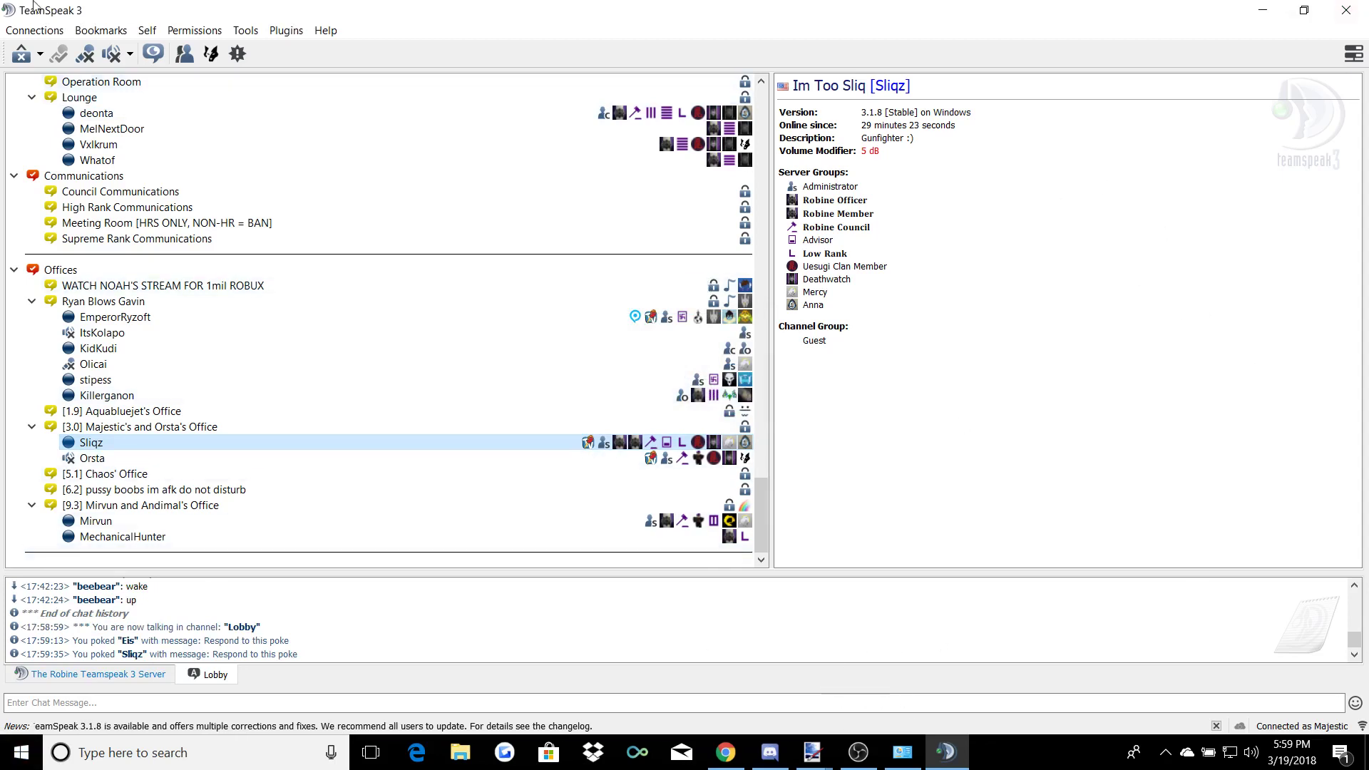
- Review the poke lines in the chat log and dismiss the received 'kkkkk' poke notice
left_click(246, 30)
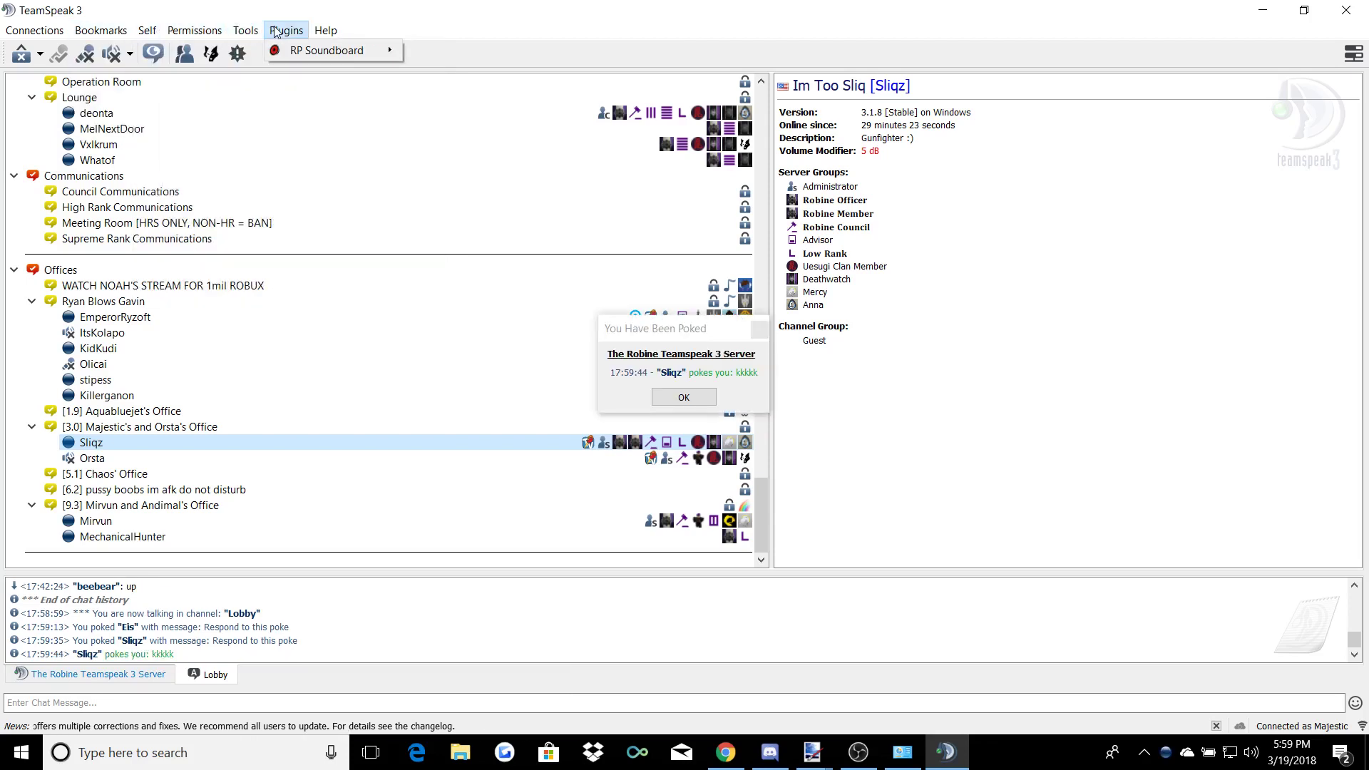
left_click(22, 79)
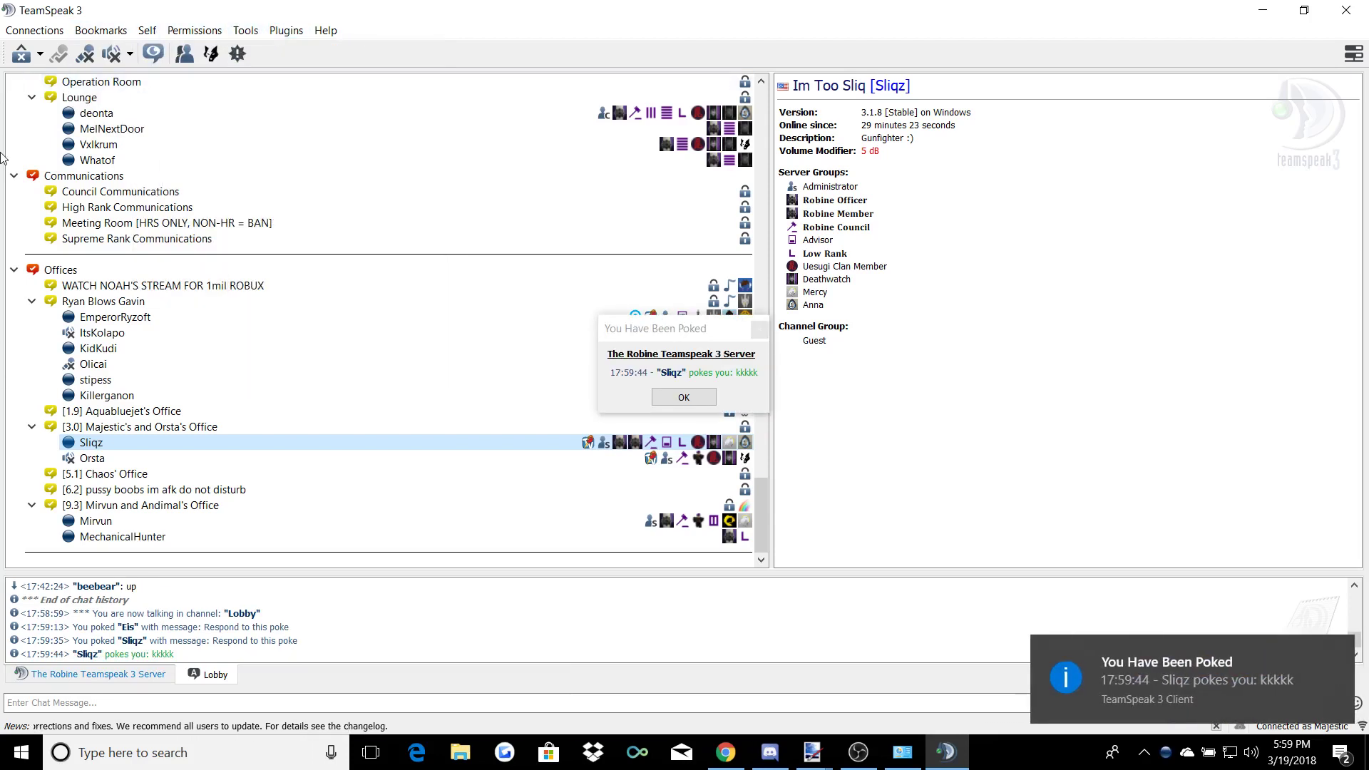
left_click(147, 683)
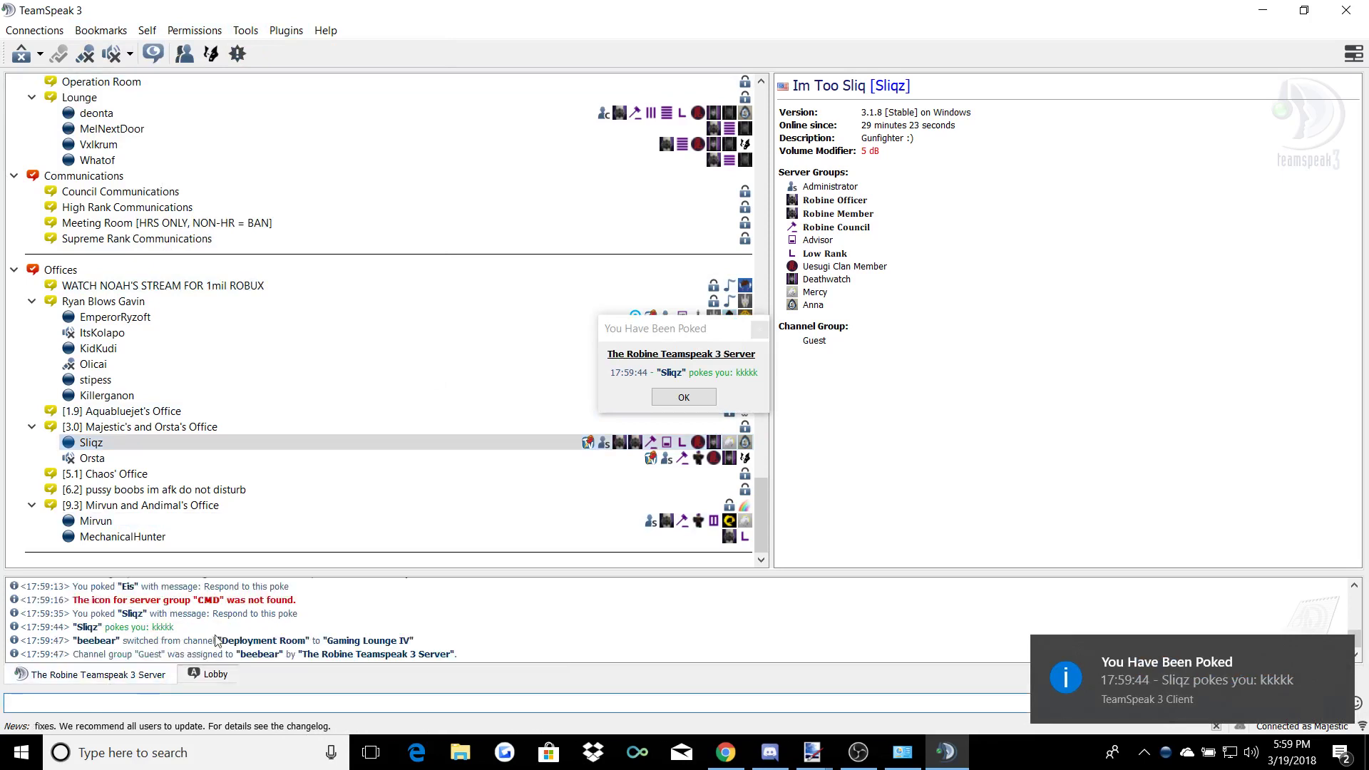
left_click_drag(214, 629, 2, 620)
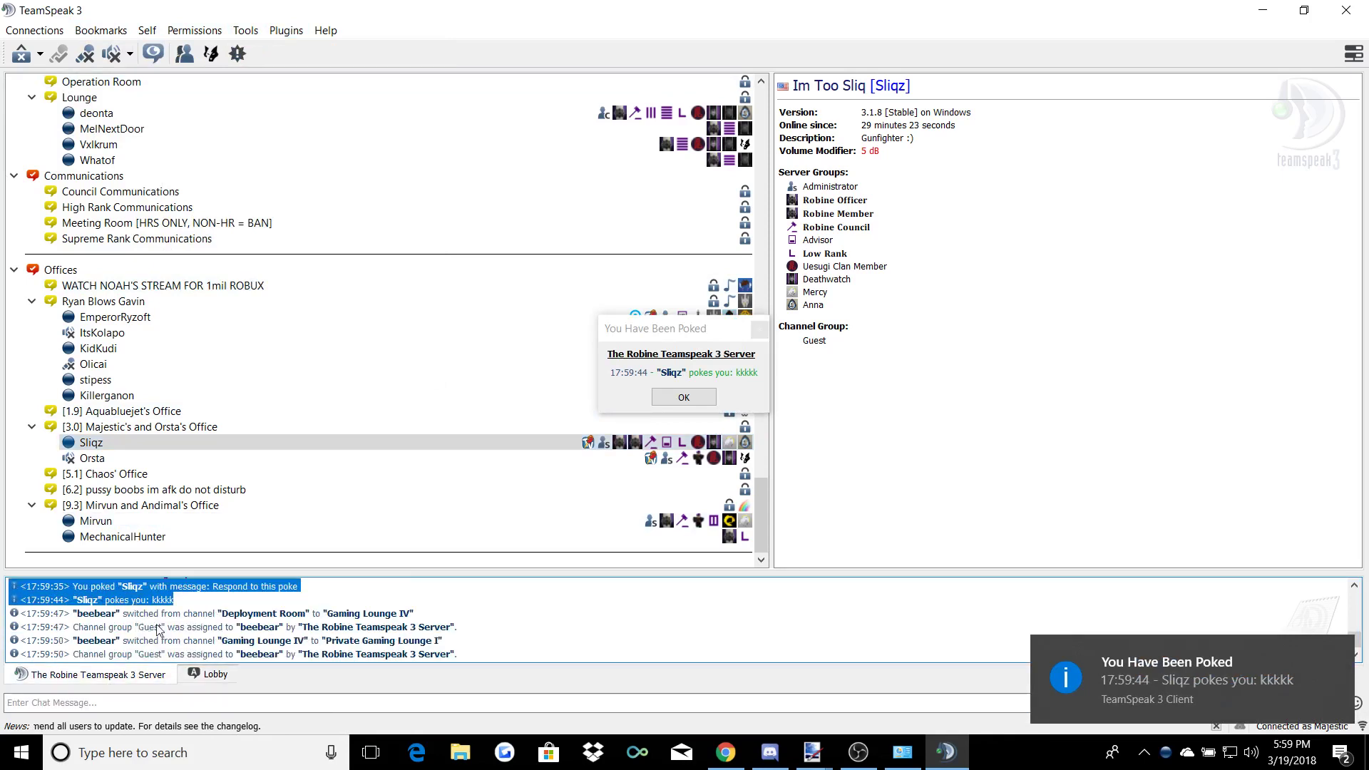
left_click(439, 599)
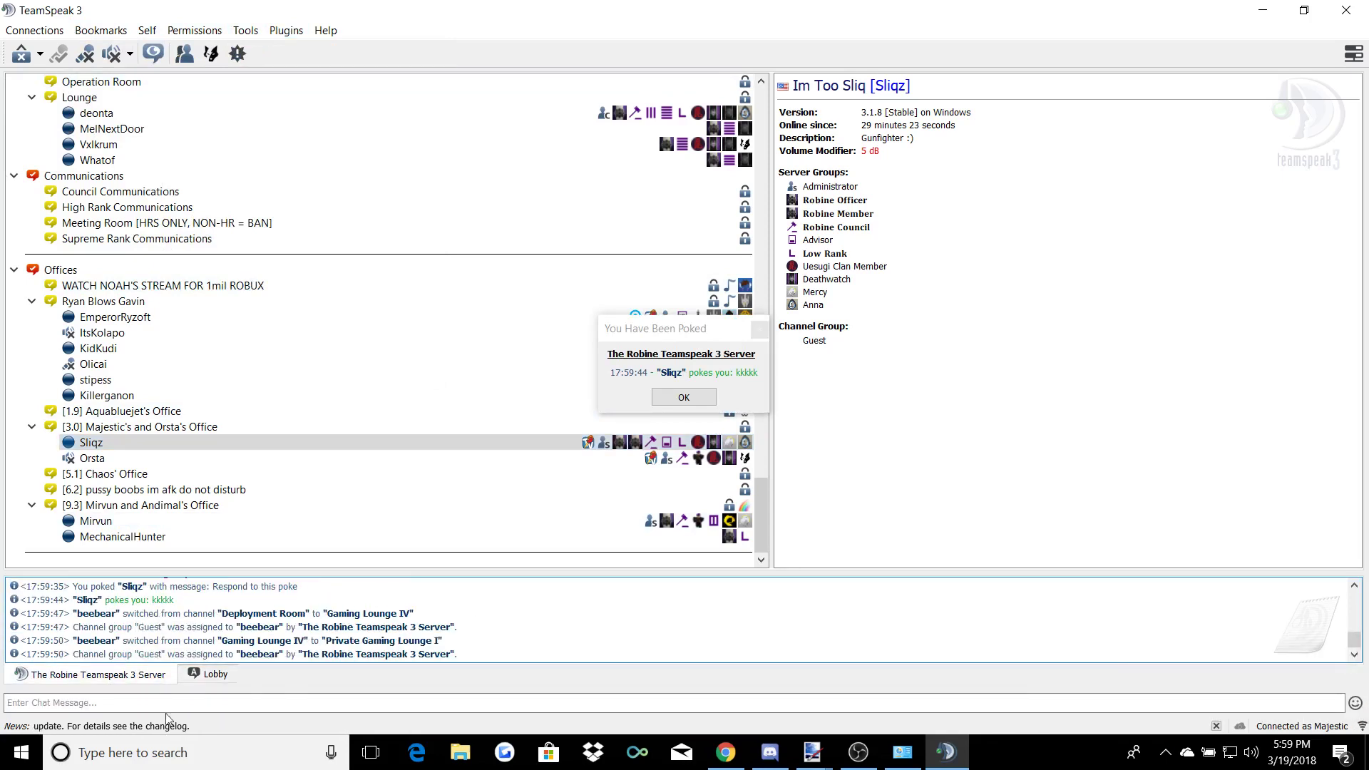
left_click(227, 679)
left_click(683, 397)
left_click(286, 30)
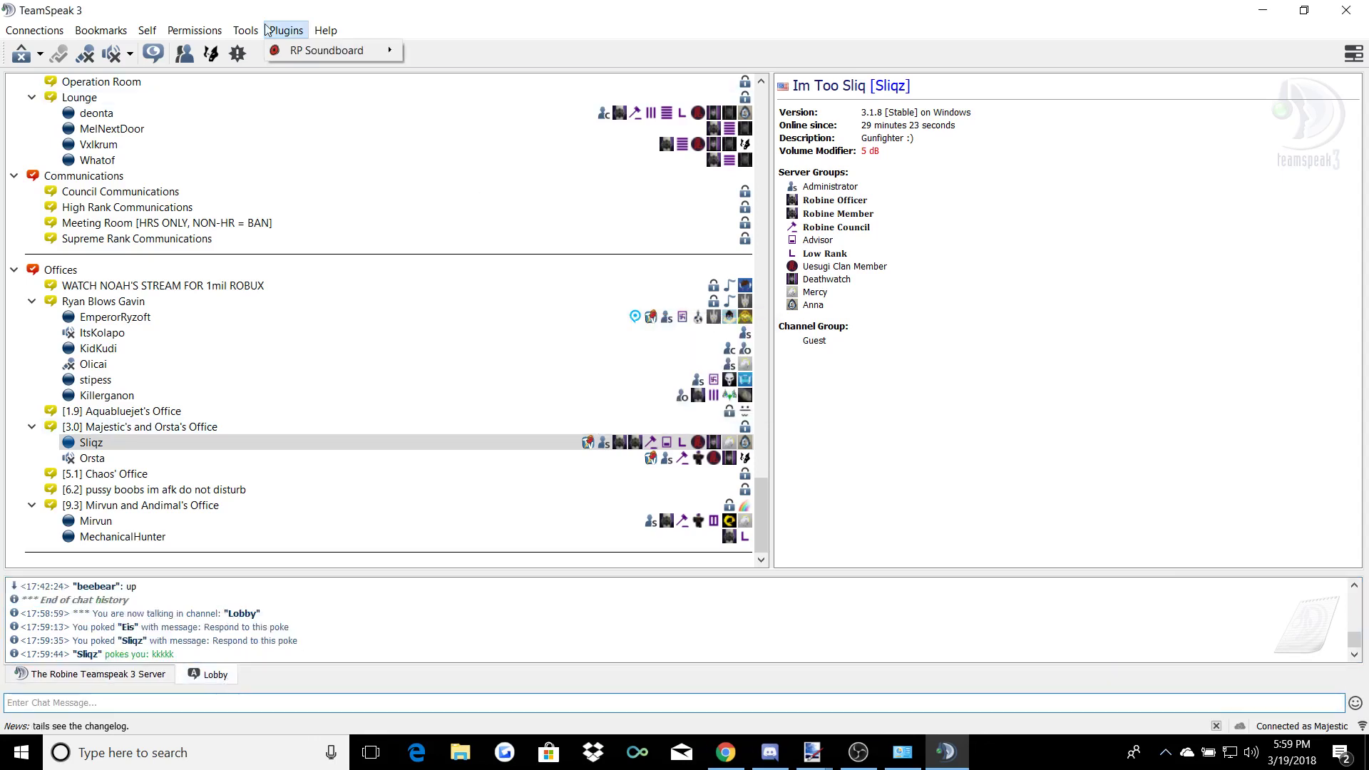
- Mute the speakers/headphones and the microphone from the toolbar
mouse_move(245, 30)
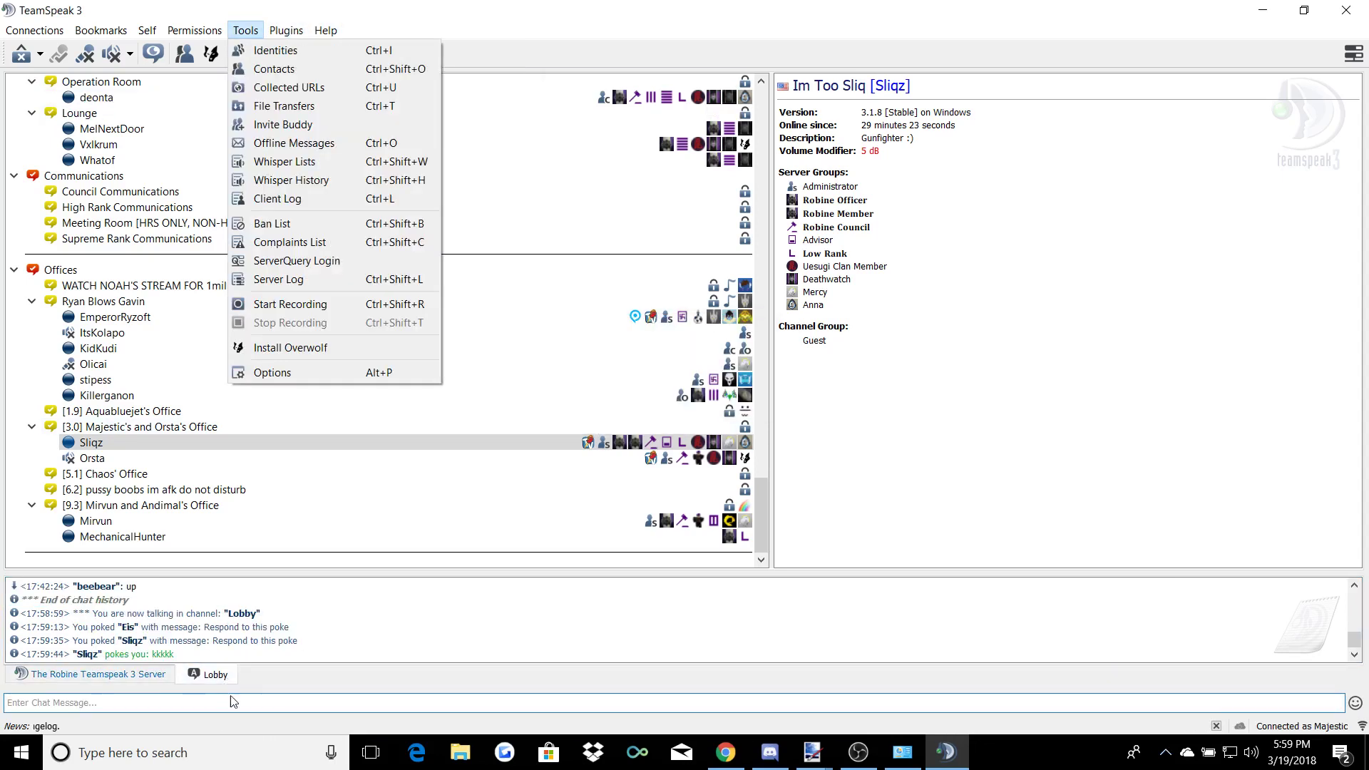
left_click(359, 646)
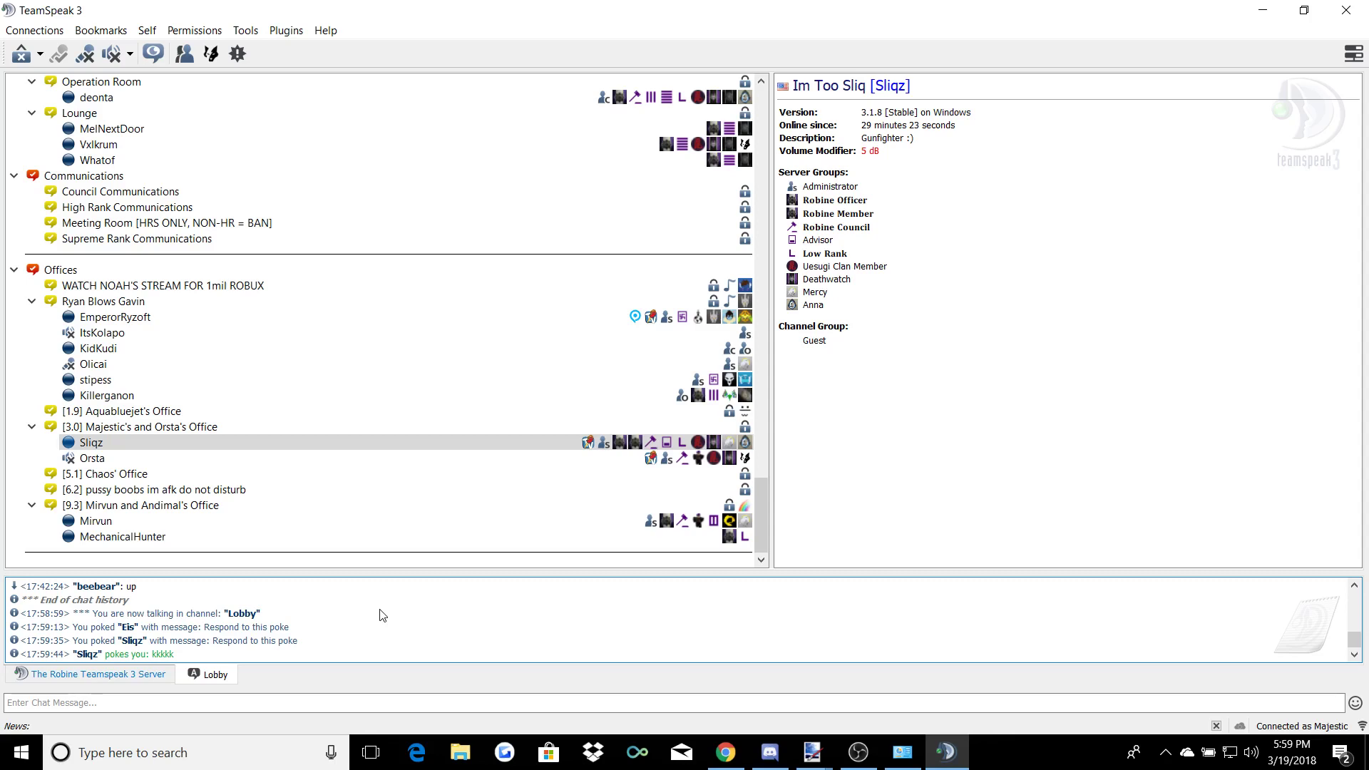
left_click(245, 30)
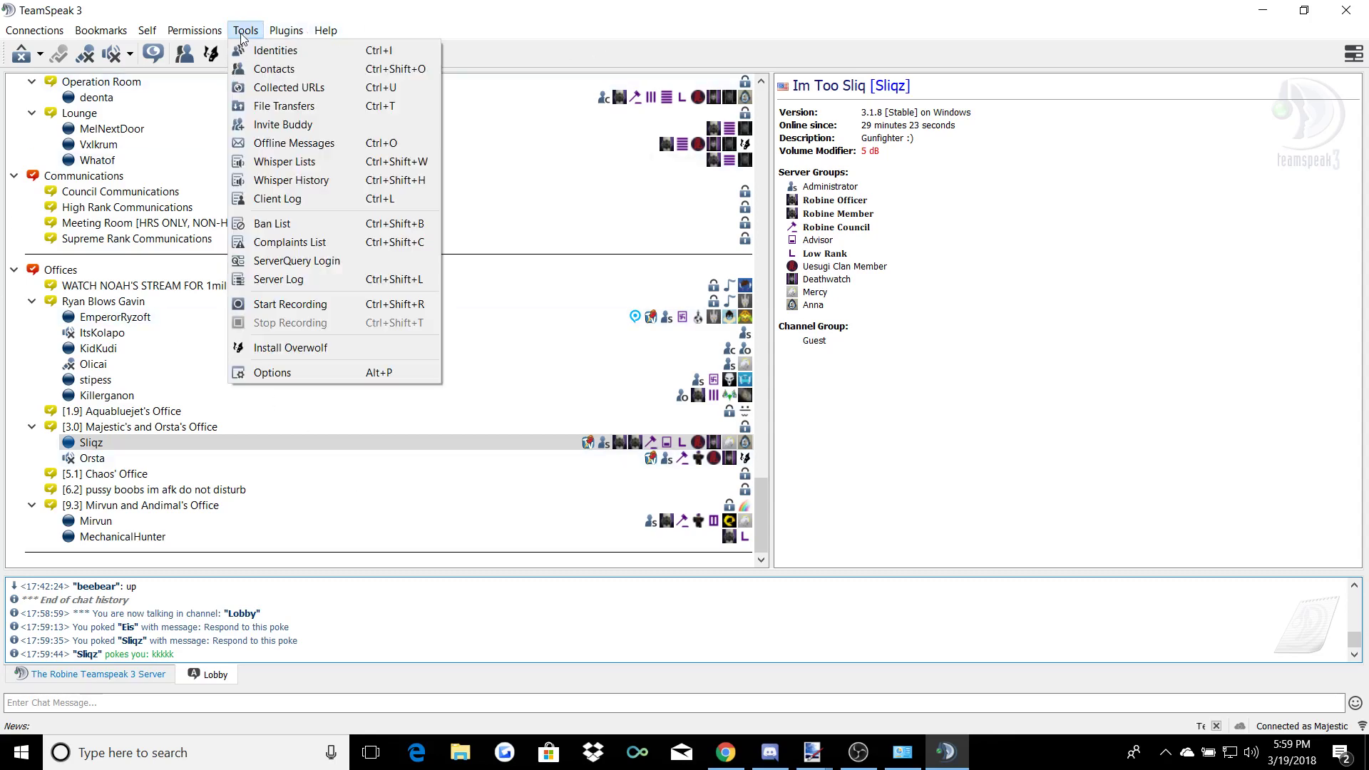
left_click(270, 369)
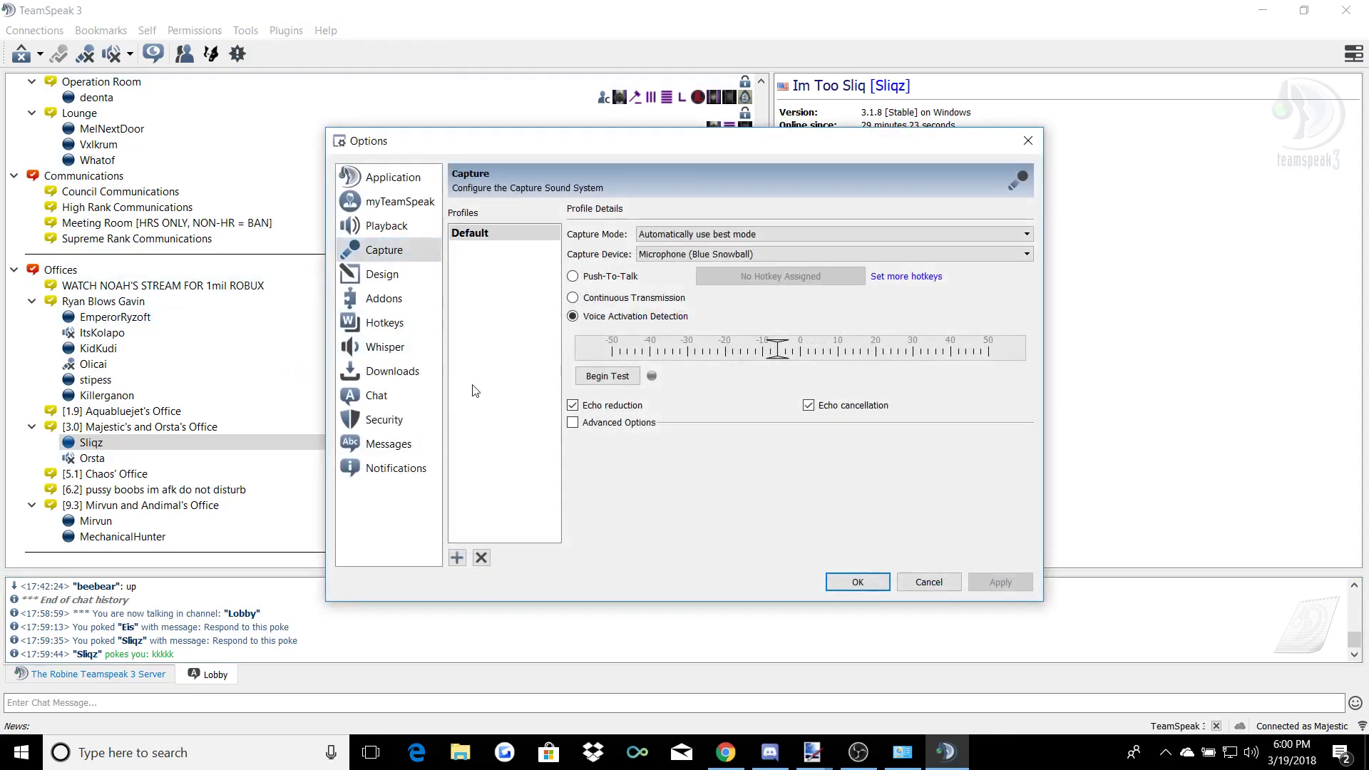
left_click(1027, 141)
mouse_move(761, 488)
left_mouse_down()
mouse_move(760, 109)
mouse_move(760, 506)
left_mouse_up()
left_click(111, 57)
left_click(85, 58)
- In Options > Capture, keep the automatic capture mode and the Blue Snowball microphone
left_click(269, 30)
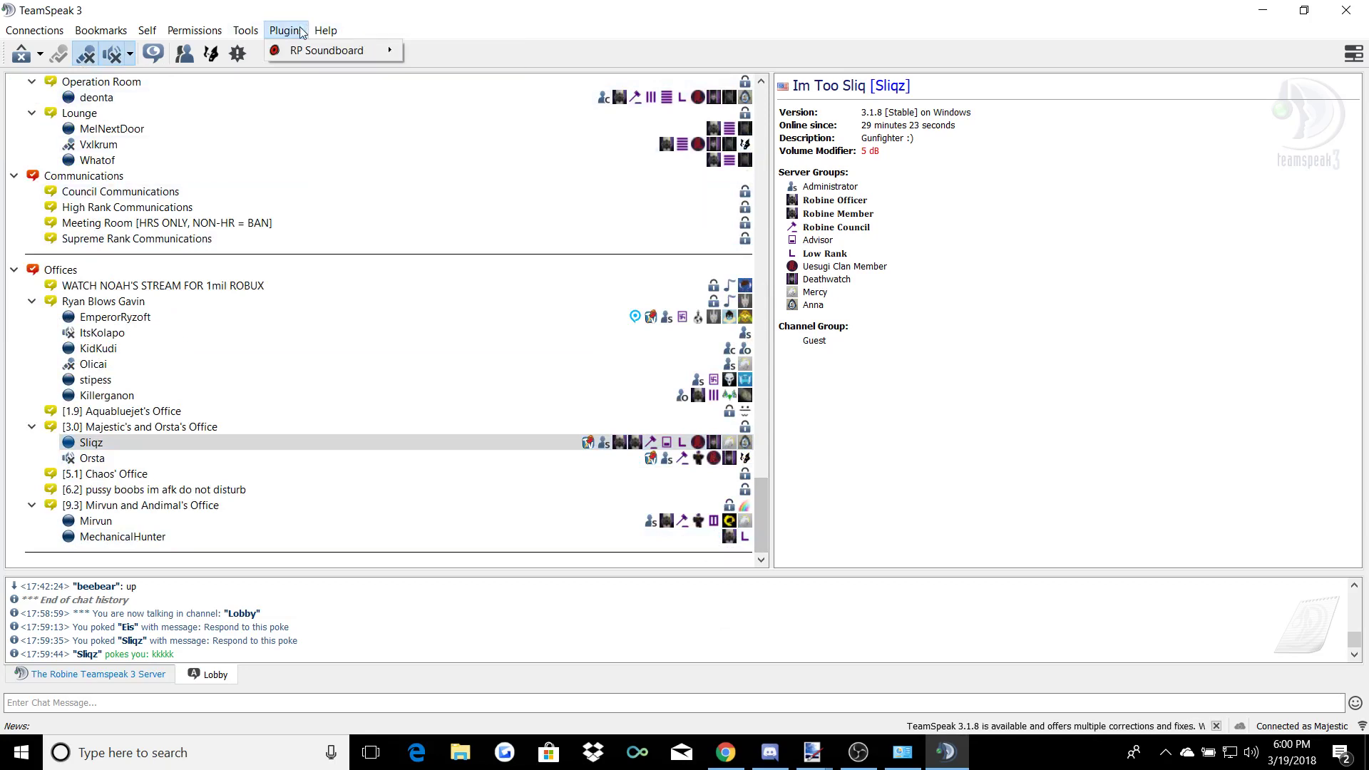
mouse_move(203, 35)
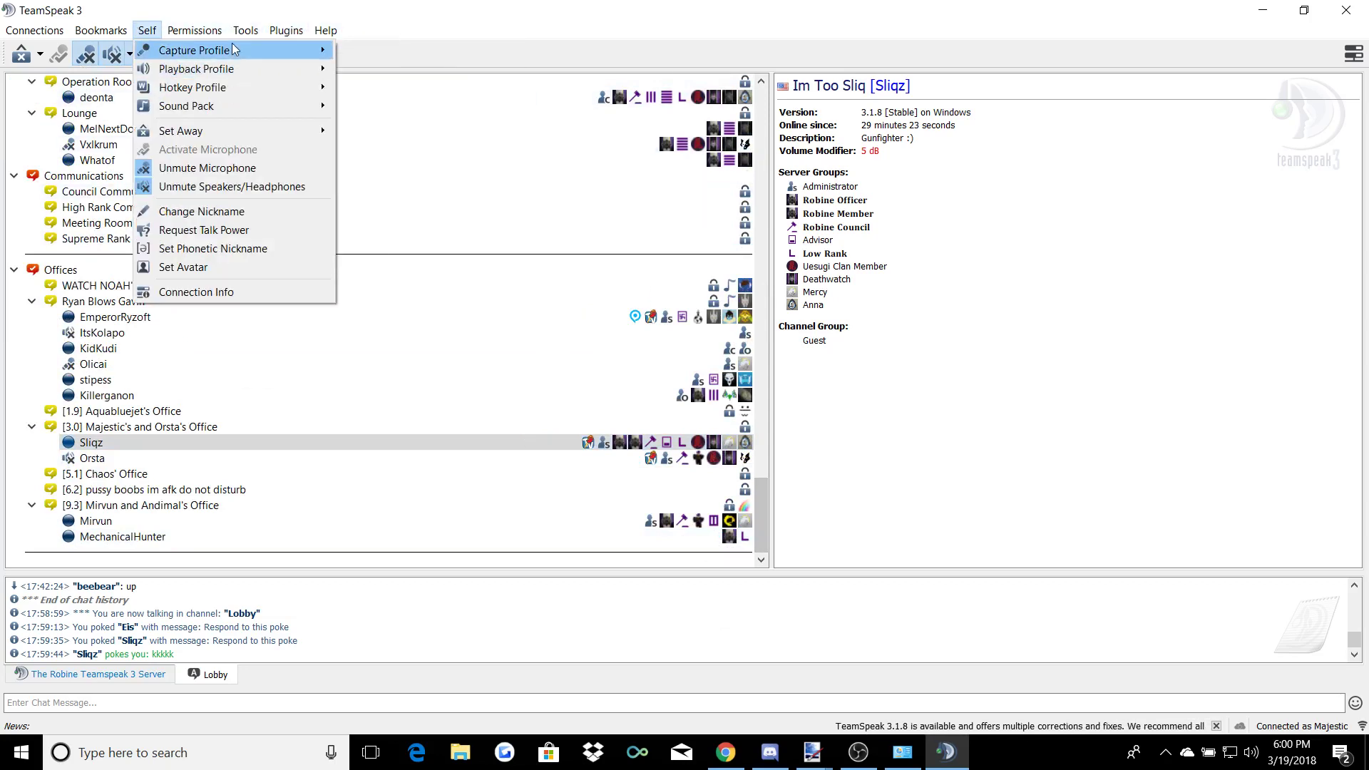
mouse_move(248, 36)
left_click(314, 372)
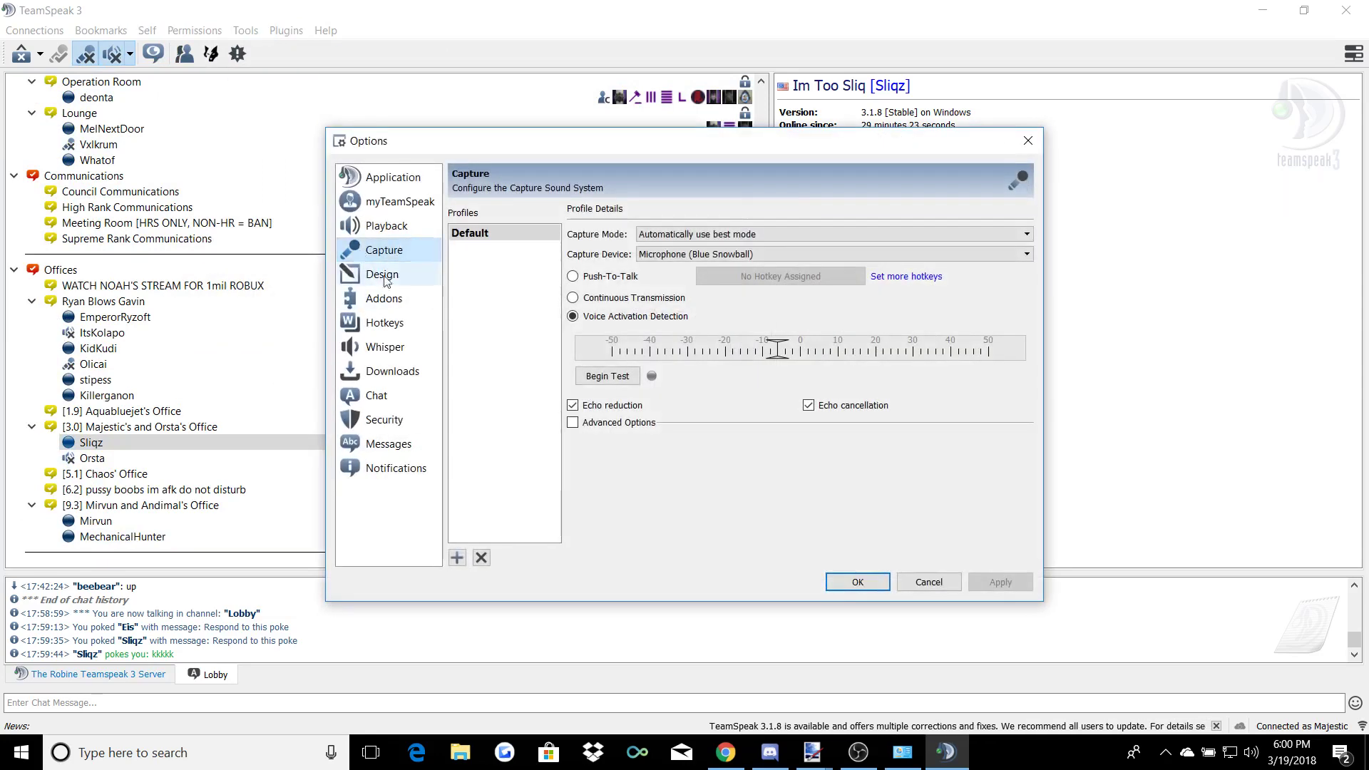
left_click(1027, 140)
left_click(255, 31)
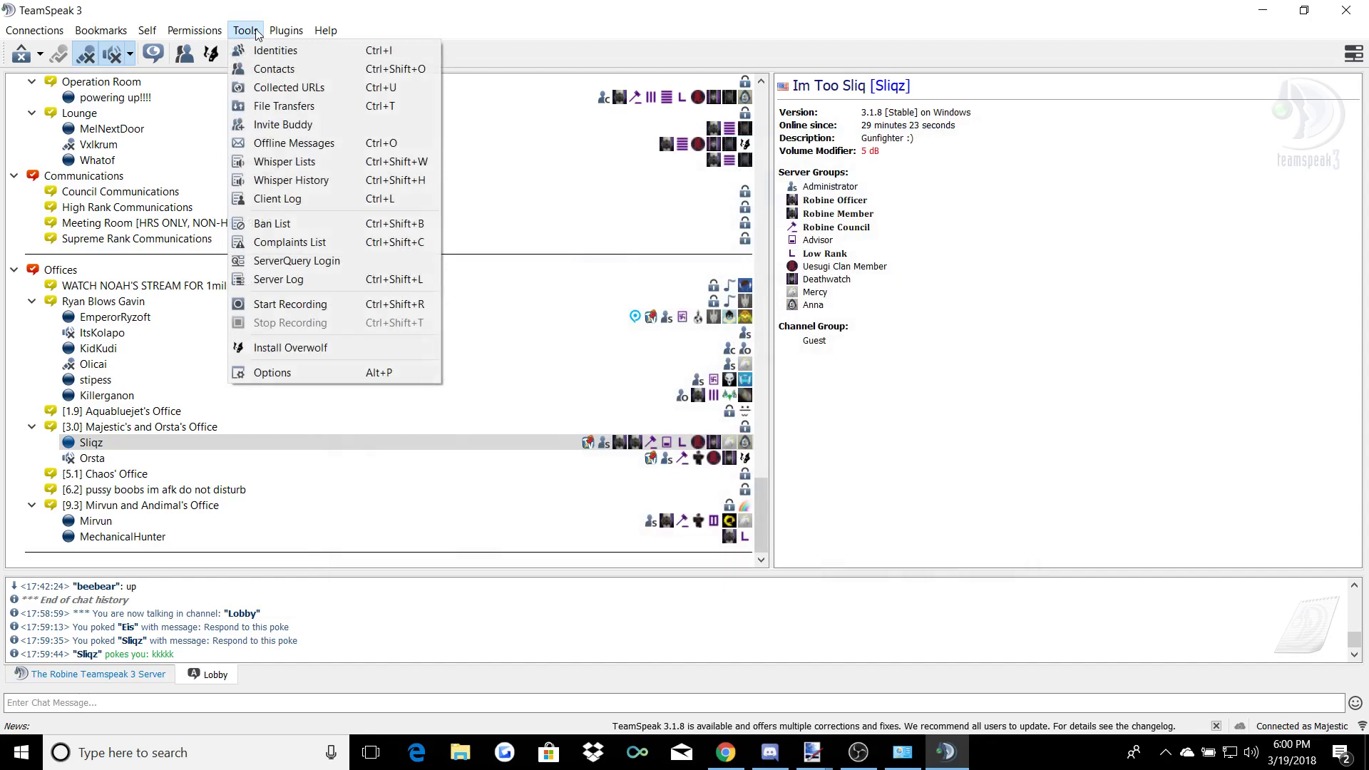
left_click(296, 373)
left_click(644, 233)
left_click(652, 249)
left_click(655, 255)
left_click(655, 279)
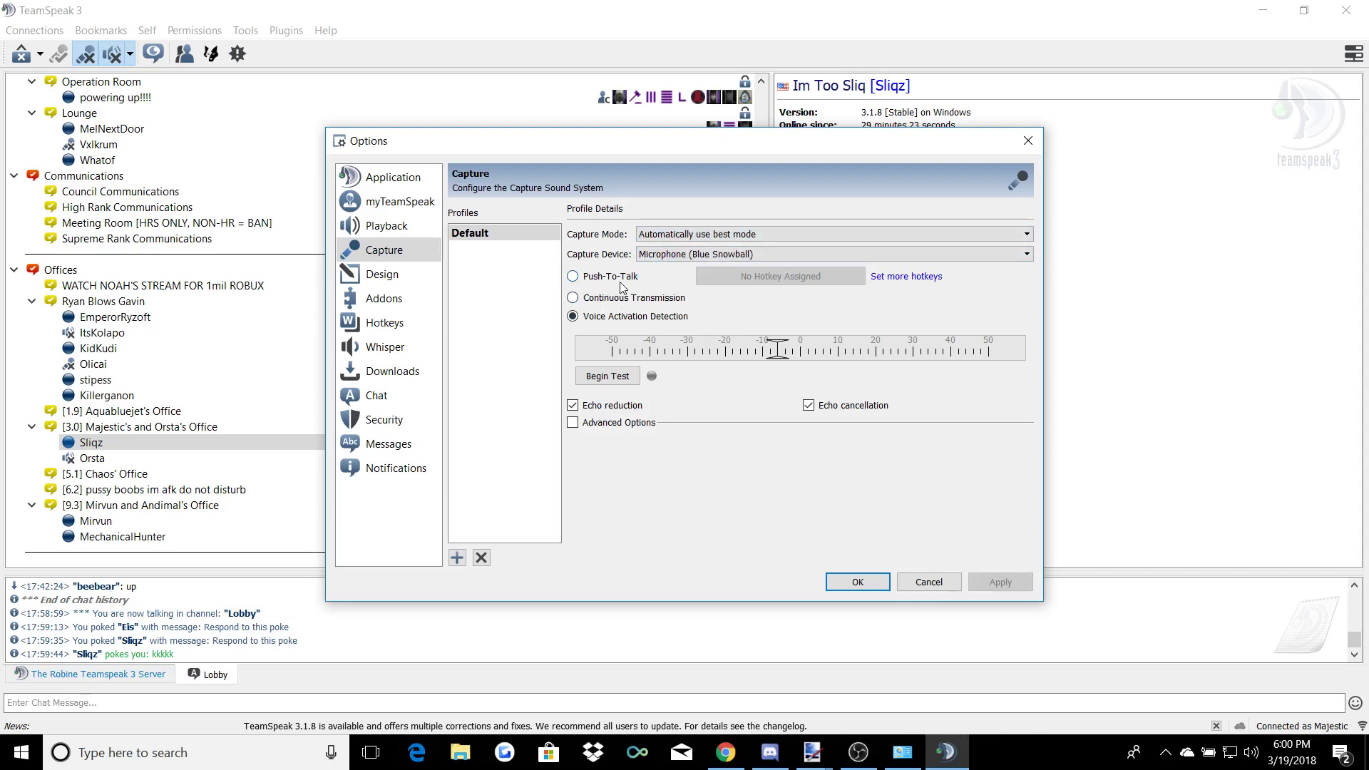
- Switch to Push-To-Talk with hotkey E and run a microphone test
mouse_move(621, 287)
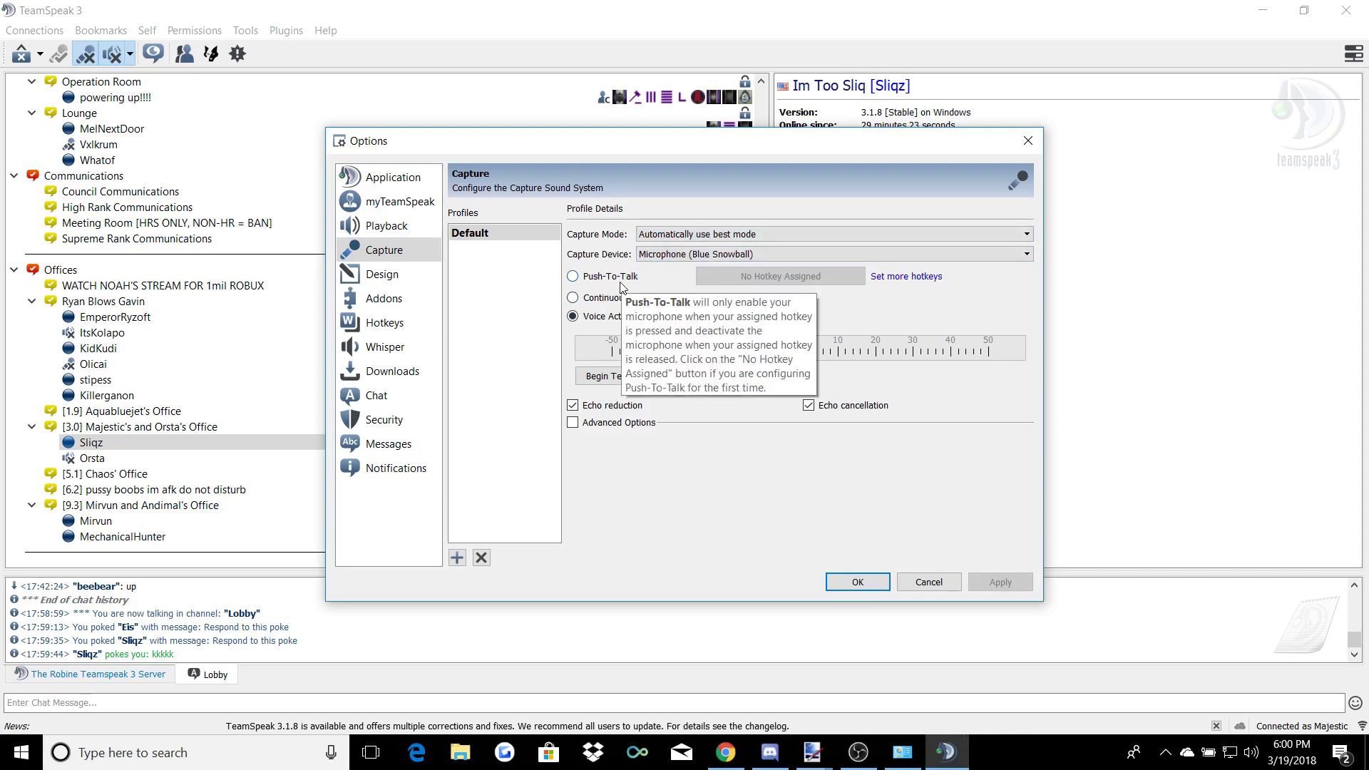
left_click(575, 278)
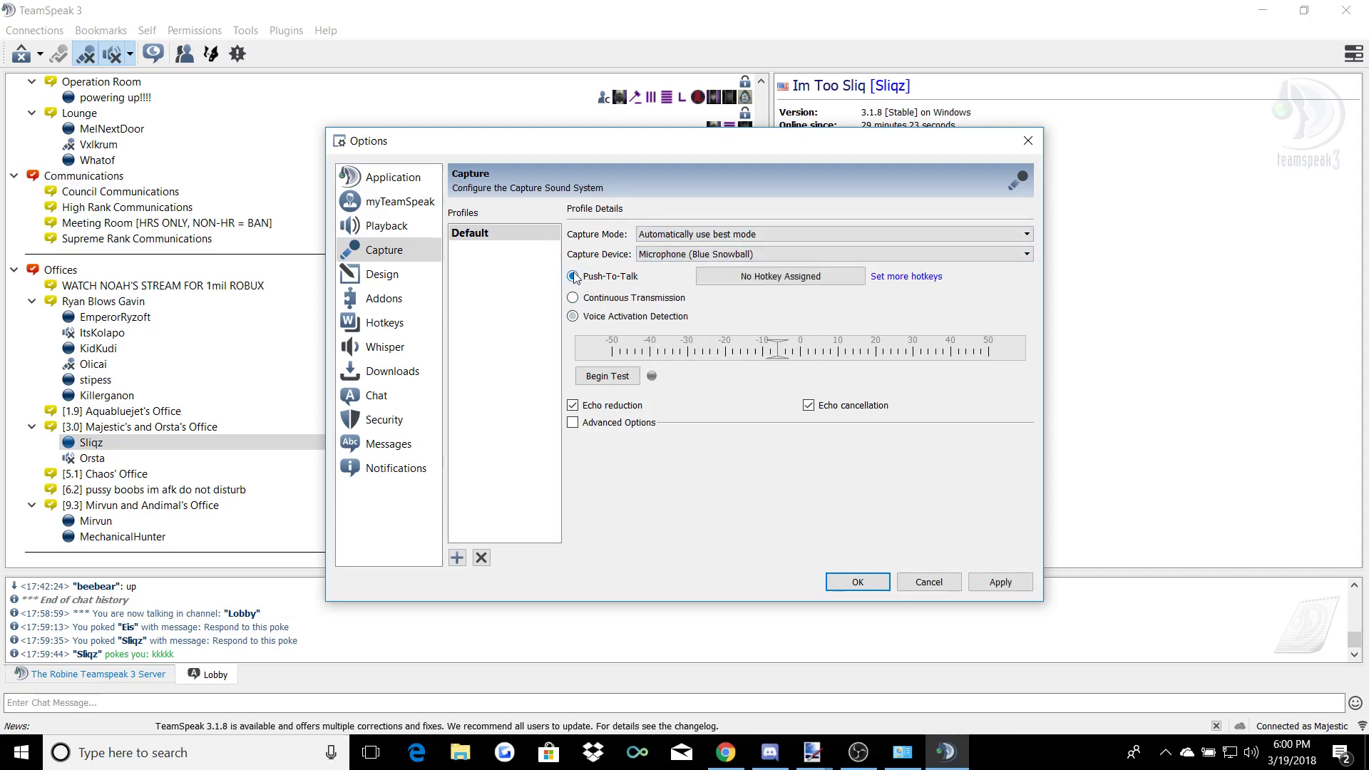
left_click(745, 278)
key("e")
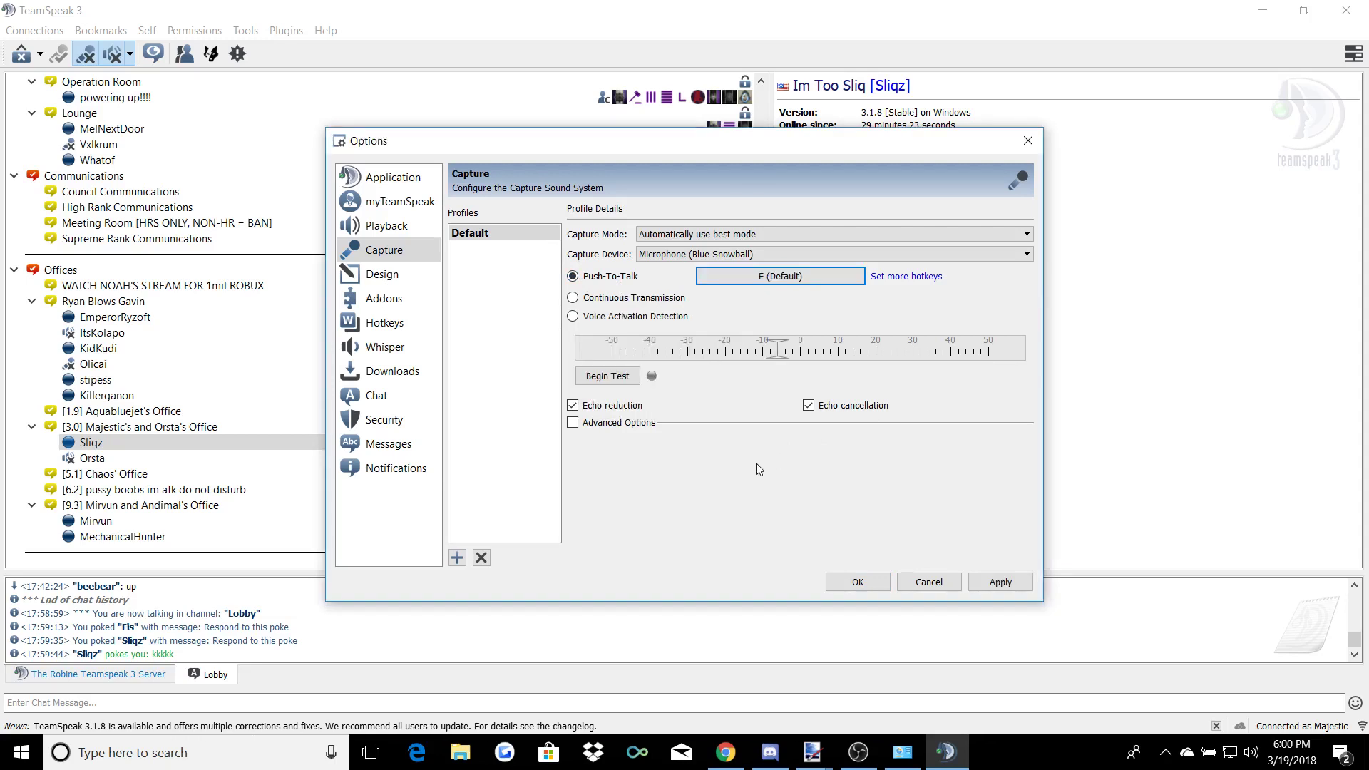
left_click(586, 376)
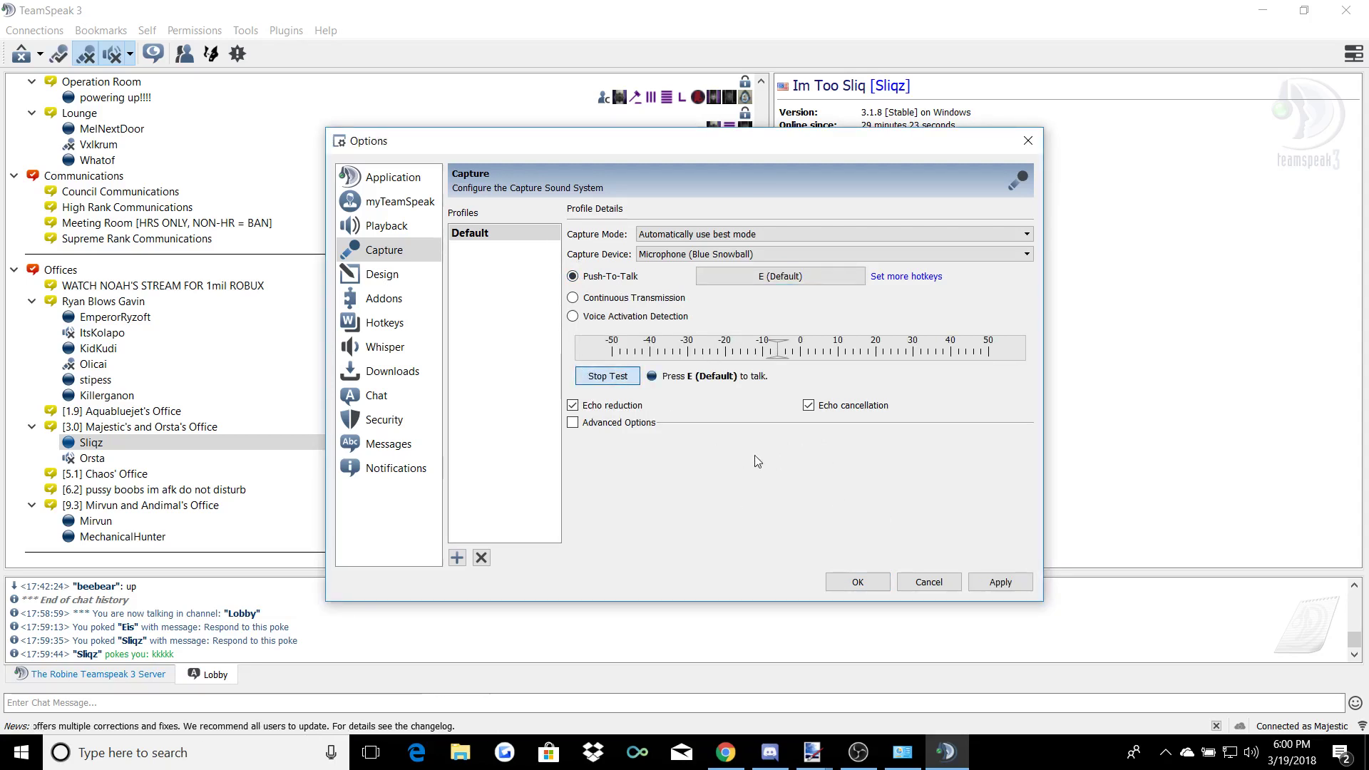
key("e")
left_click(611, 383)
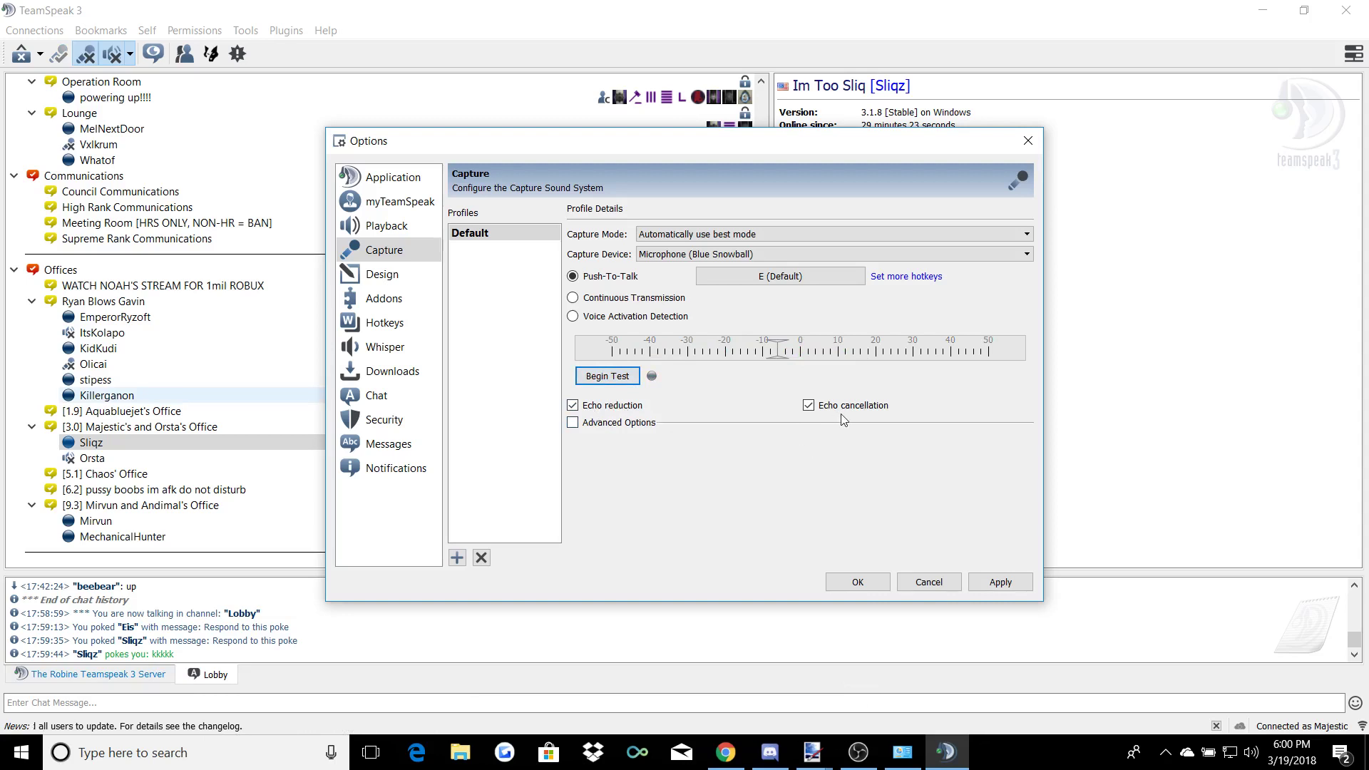
- Reselect Voice Activation Detection and return to the Capture settings after glancing at Design
left_click(582, 323)
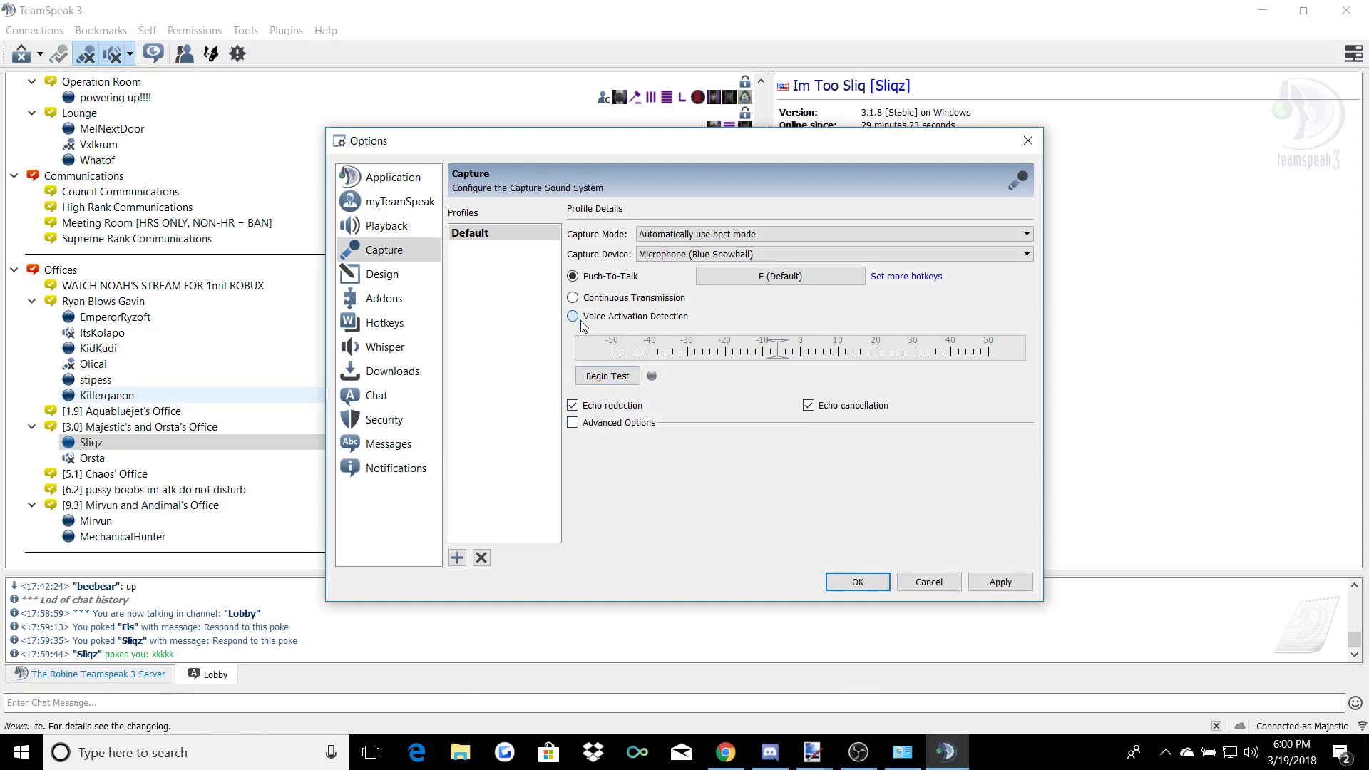
left_click(628, 321)
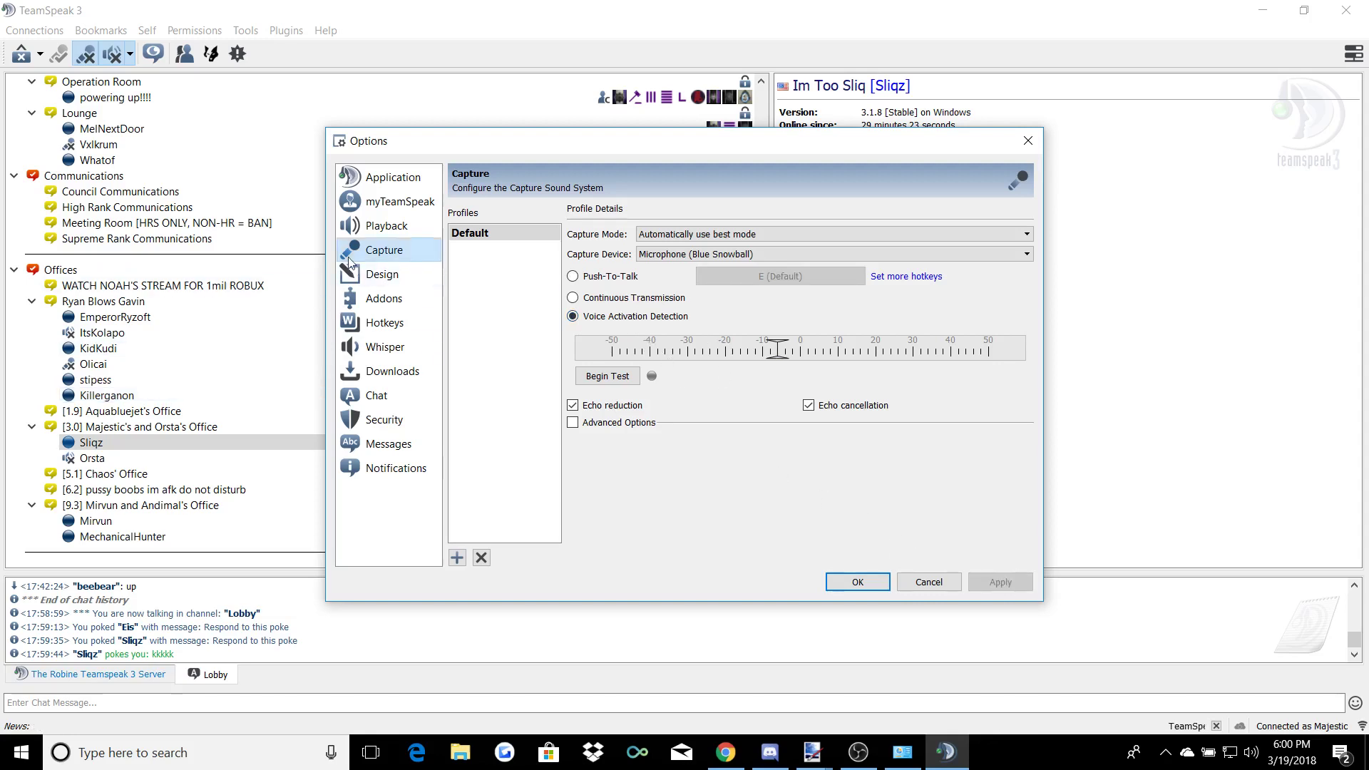
left_click(381, 275)
left_click(383, 249)
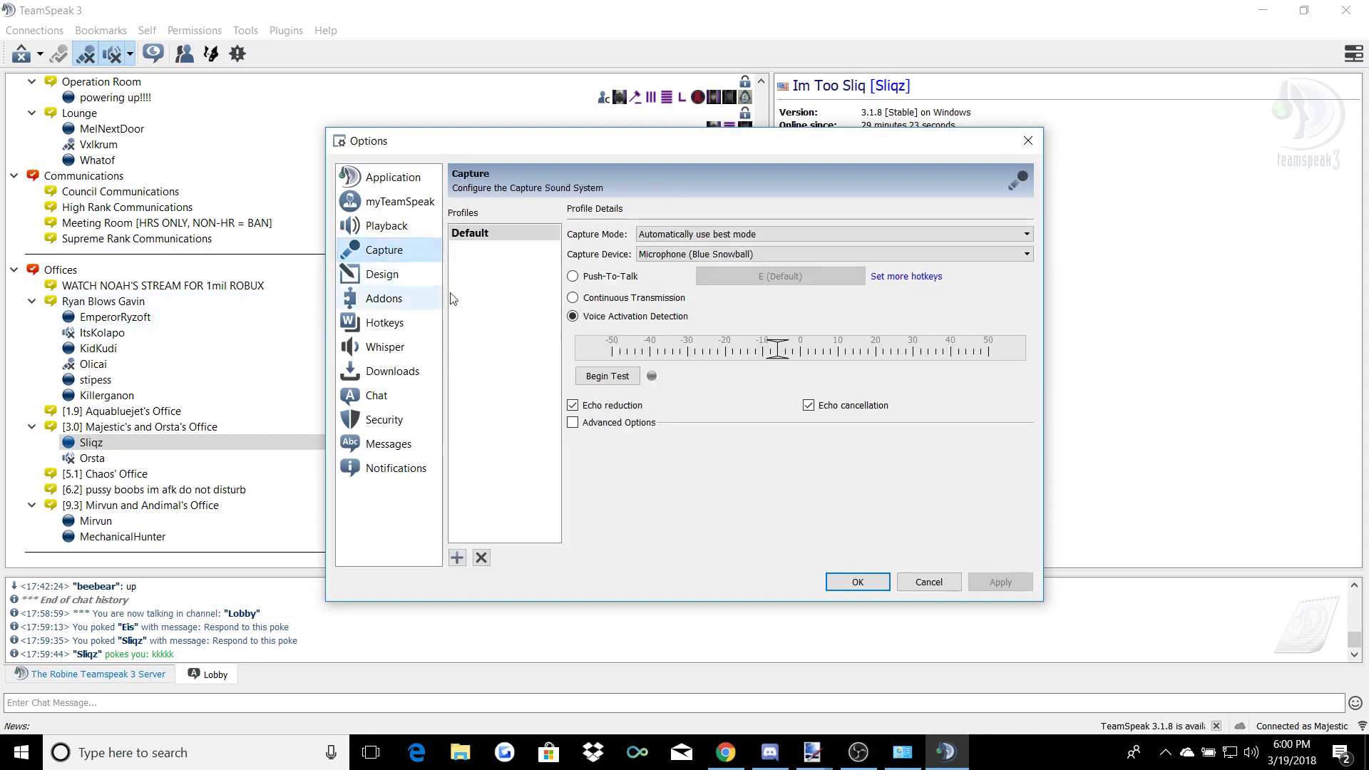
mouse_move(699, 151)
left_mouse_down()
mouse_move(690, 238)
mouse_move(710, 152)
left_mouse_up()
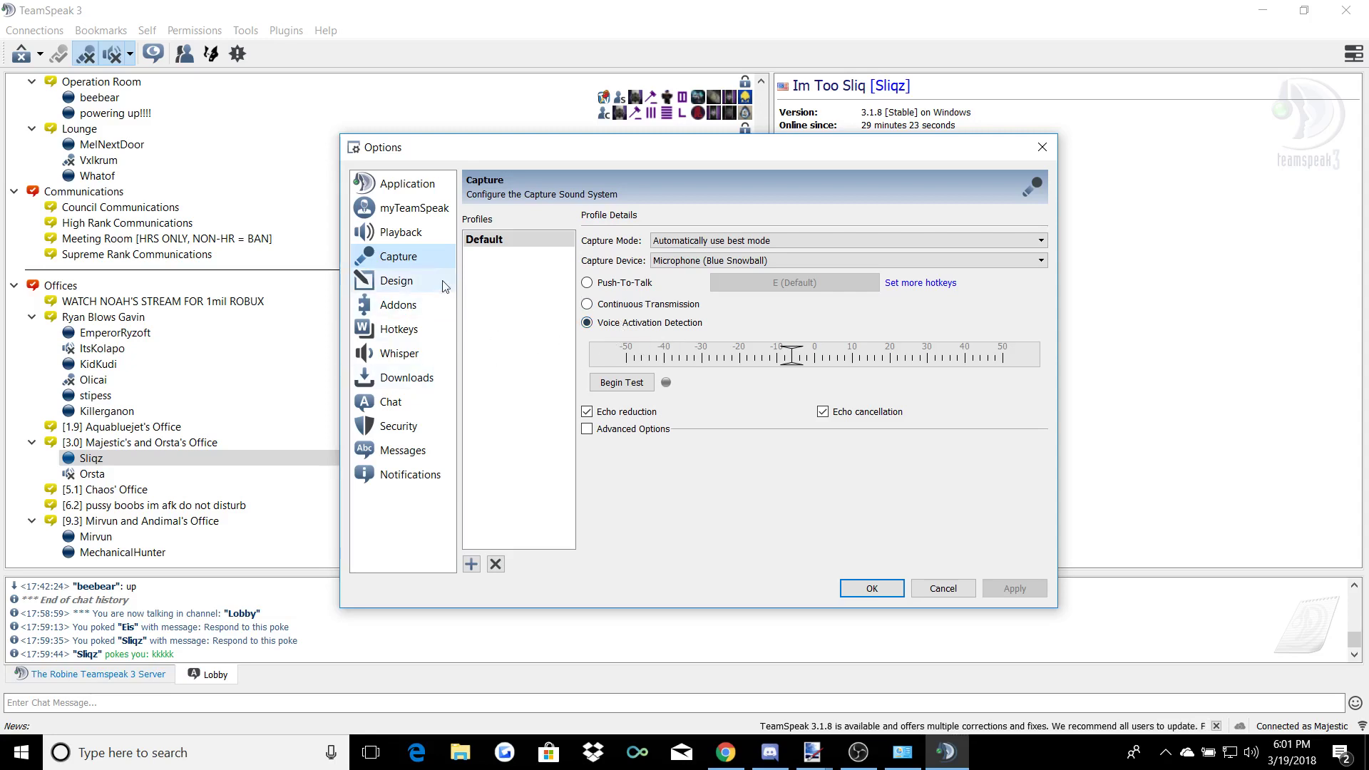
- Delete the Push-to-Talk hotkey from the Default hotkey profile
left_click(400, 329)
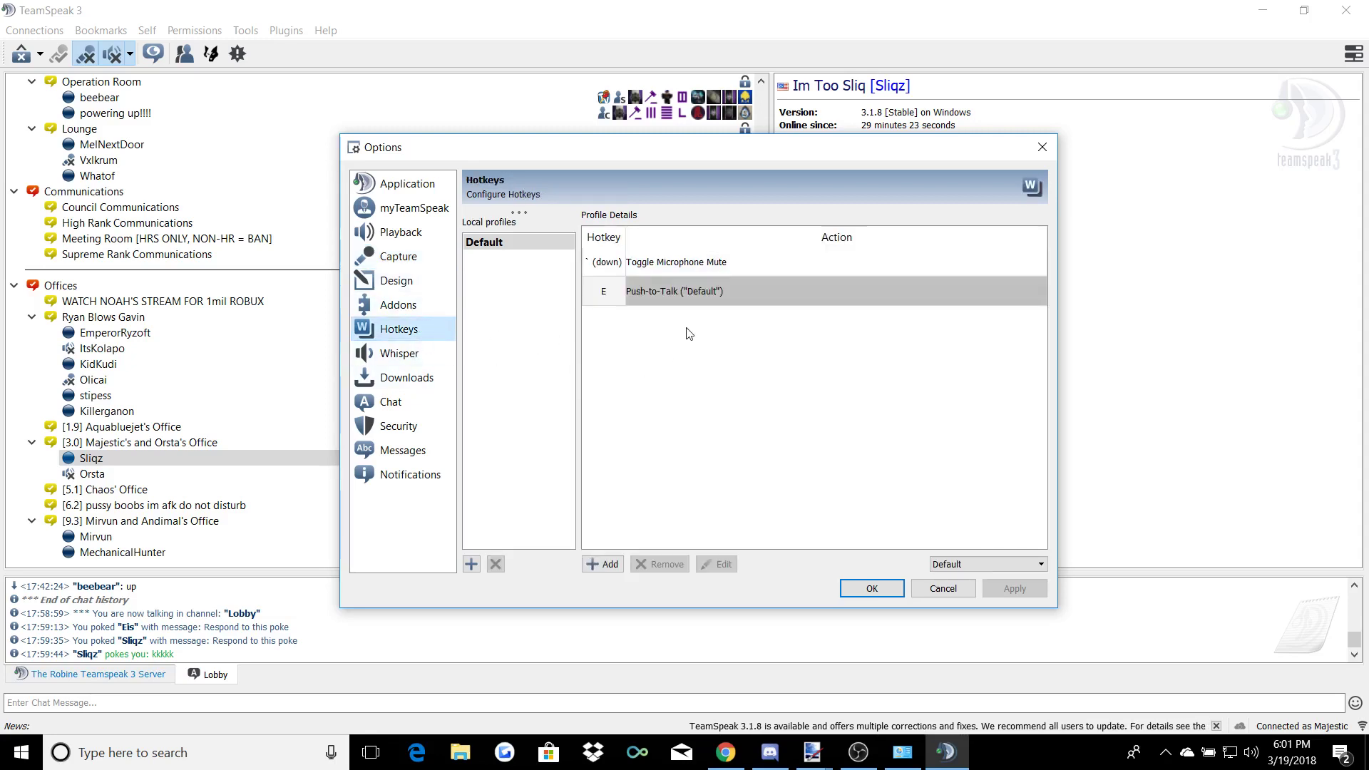
left_click(659, 269)
left_click(661, 287)
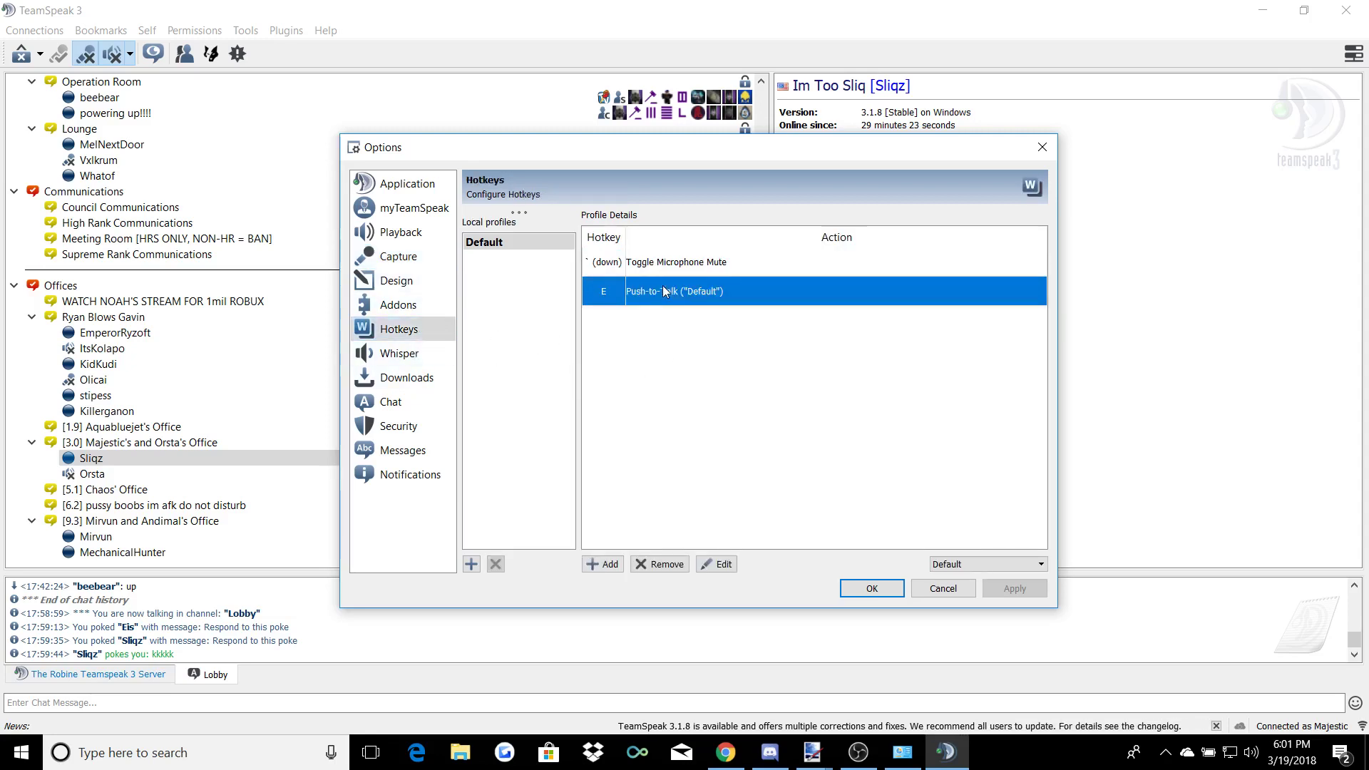
key("Delete")
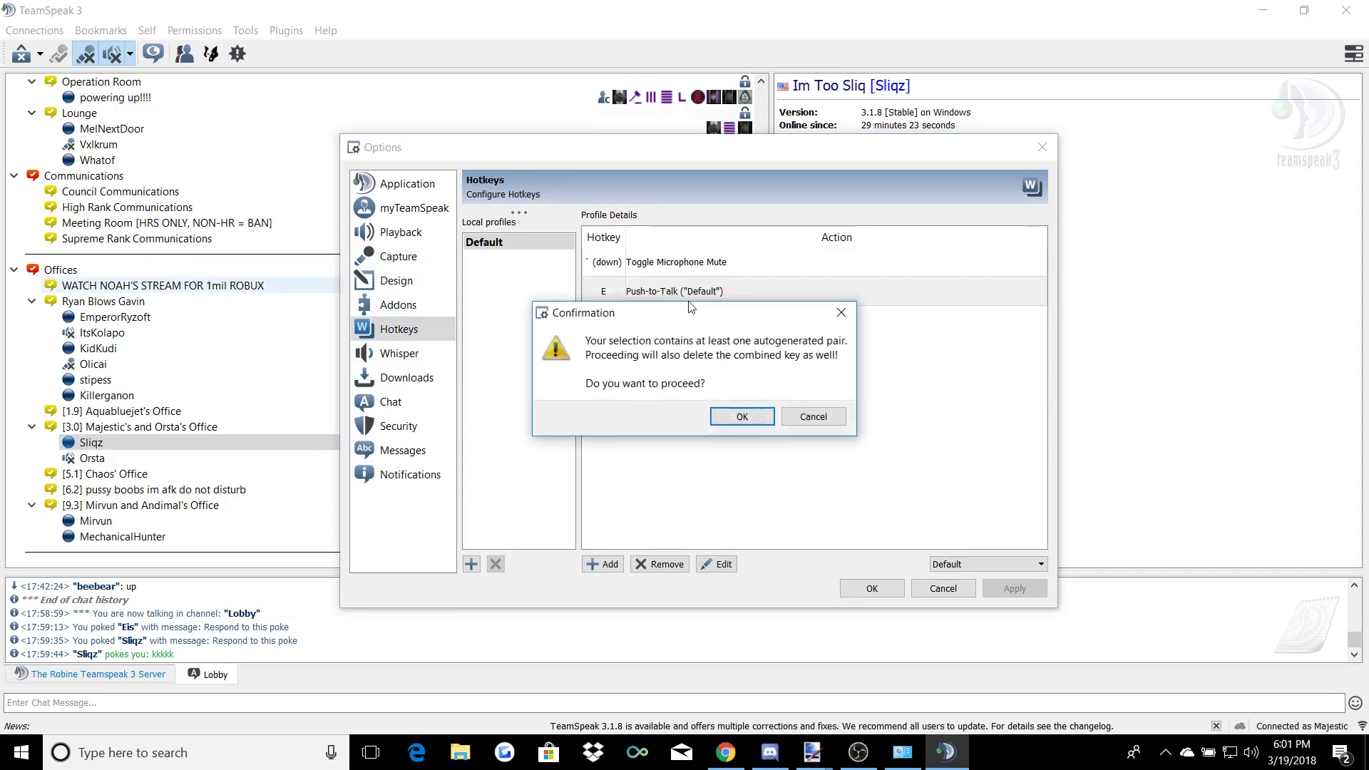
left_click(734, 423)
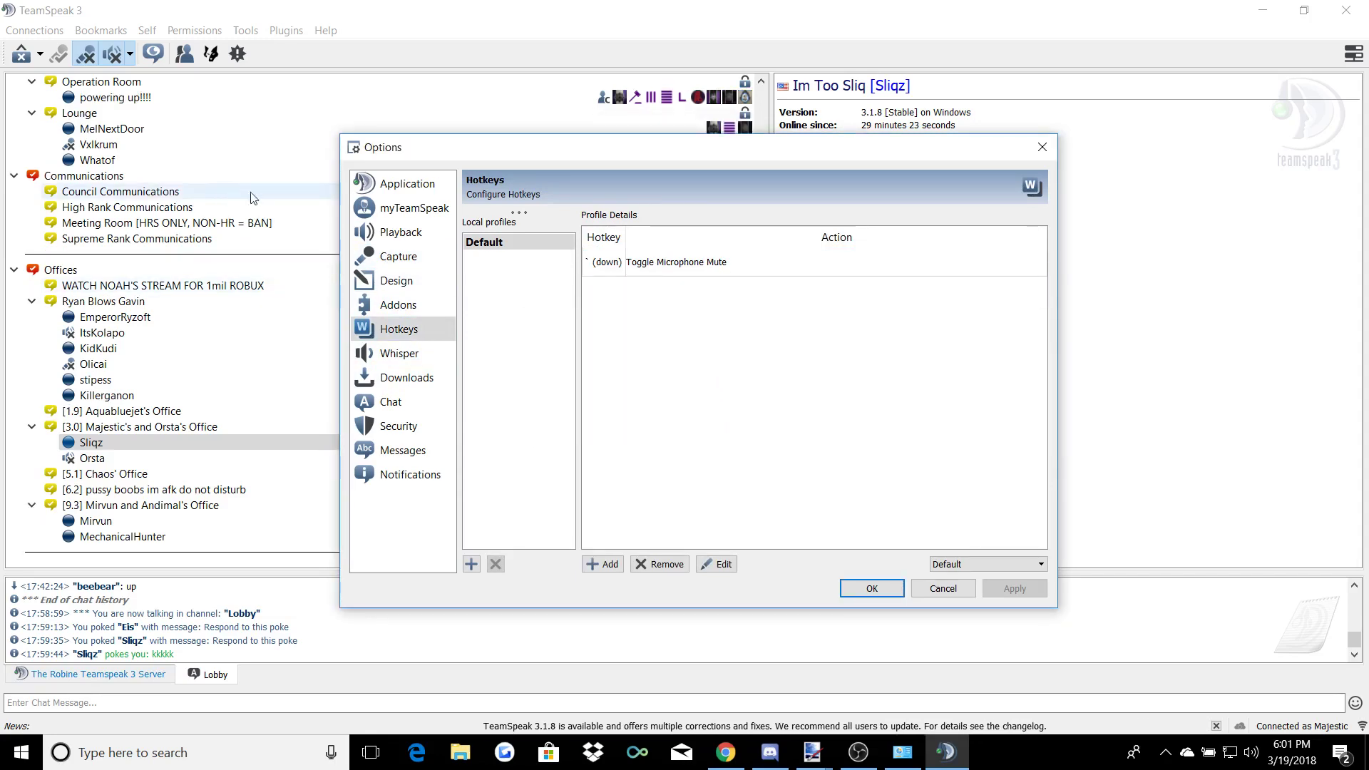
- Test the Toggle Microphone Mute hotkey with the grave key while watching client info
left_click(645, 264)
left_click_drag(845, 160, 1216, 302)
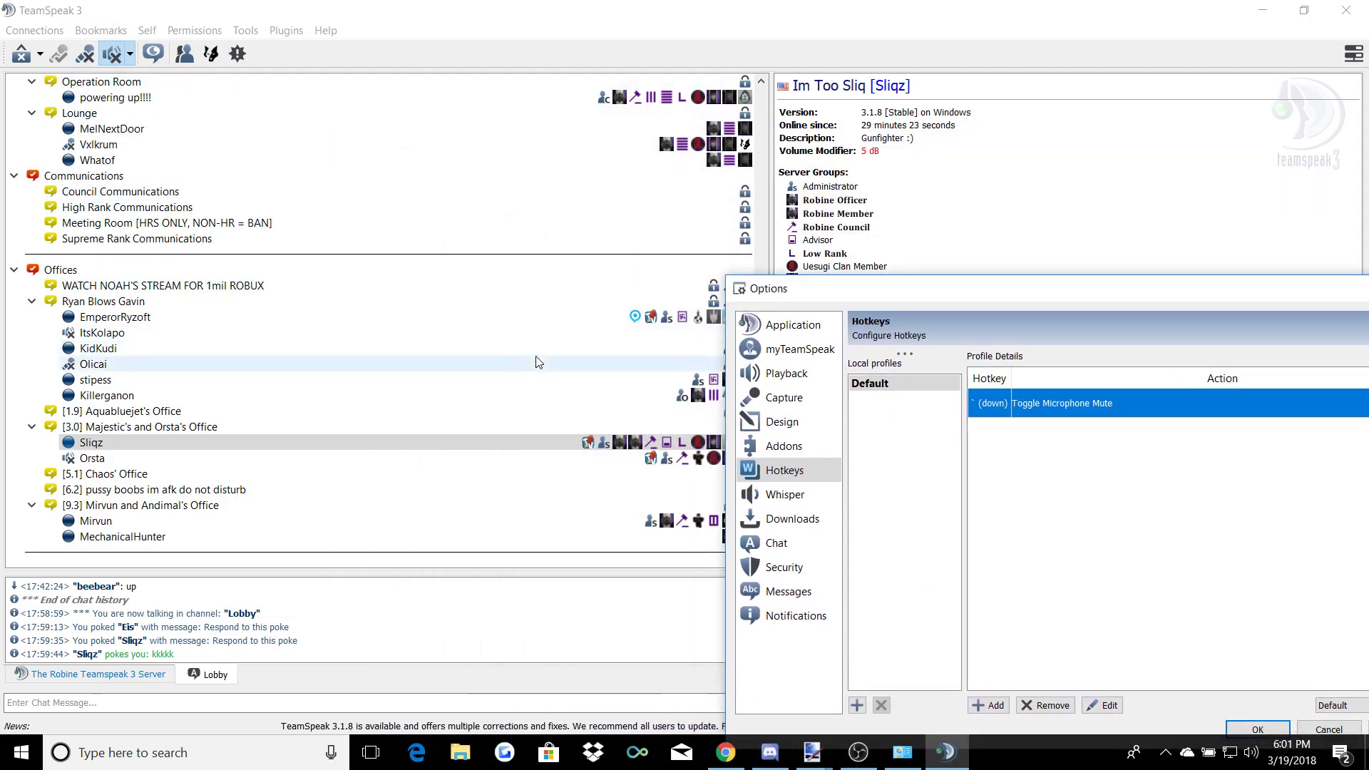
key("grave")
left_click_drag(1033, 298, 807, 242)
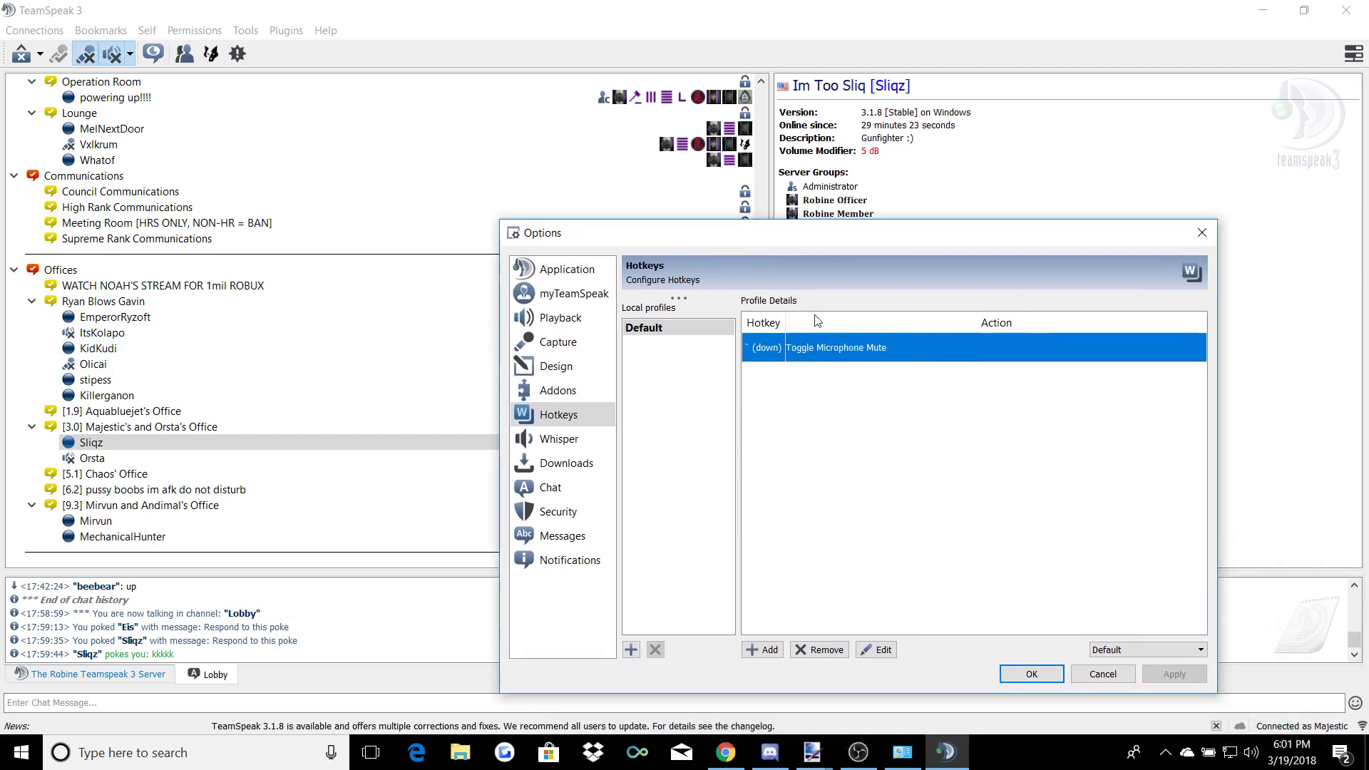
- Preview adding a Toggle Microphone Mute hotkey, cancel it, and close Options
left_click(762, 646)
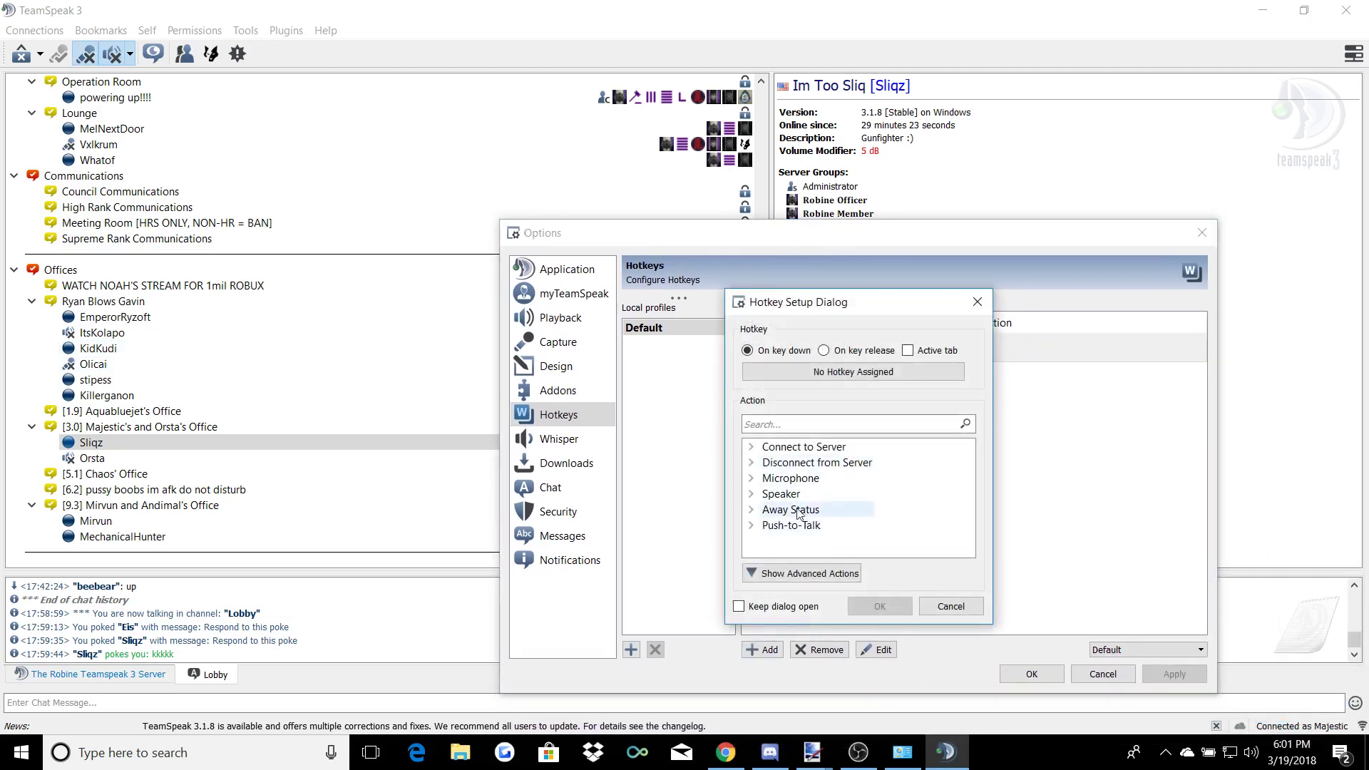
left_click(751, 478)
left_click(790, 492)
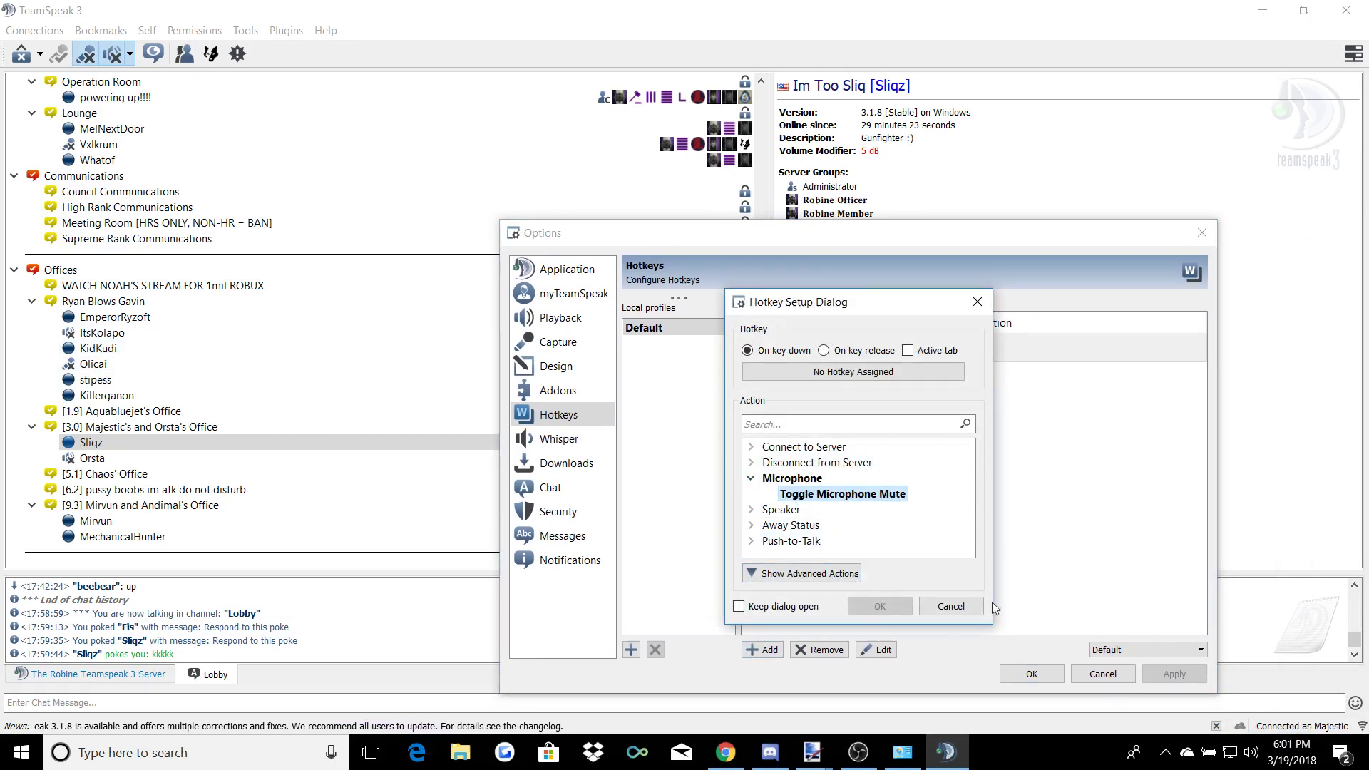
left_click(978, 303)
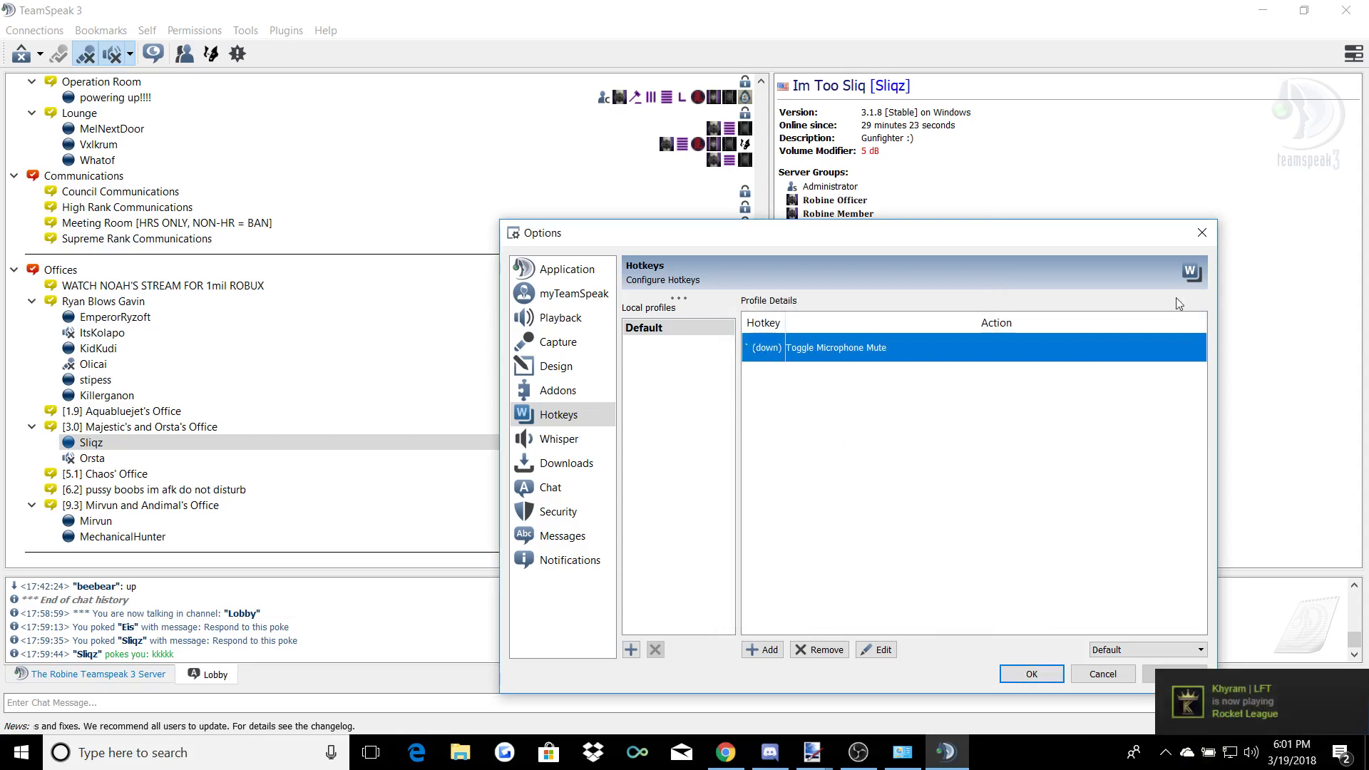
left_click(1202, 234)
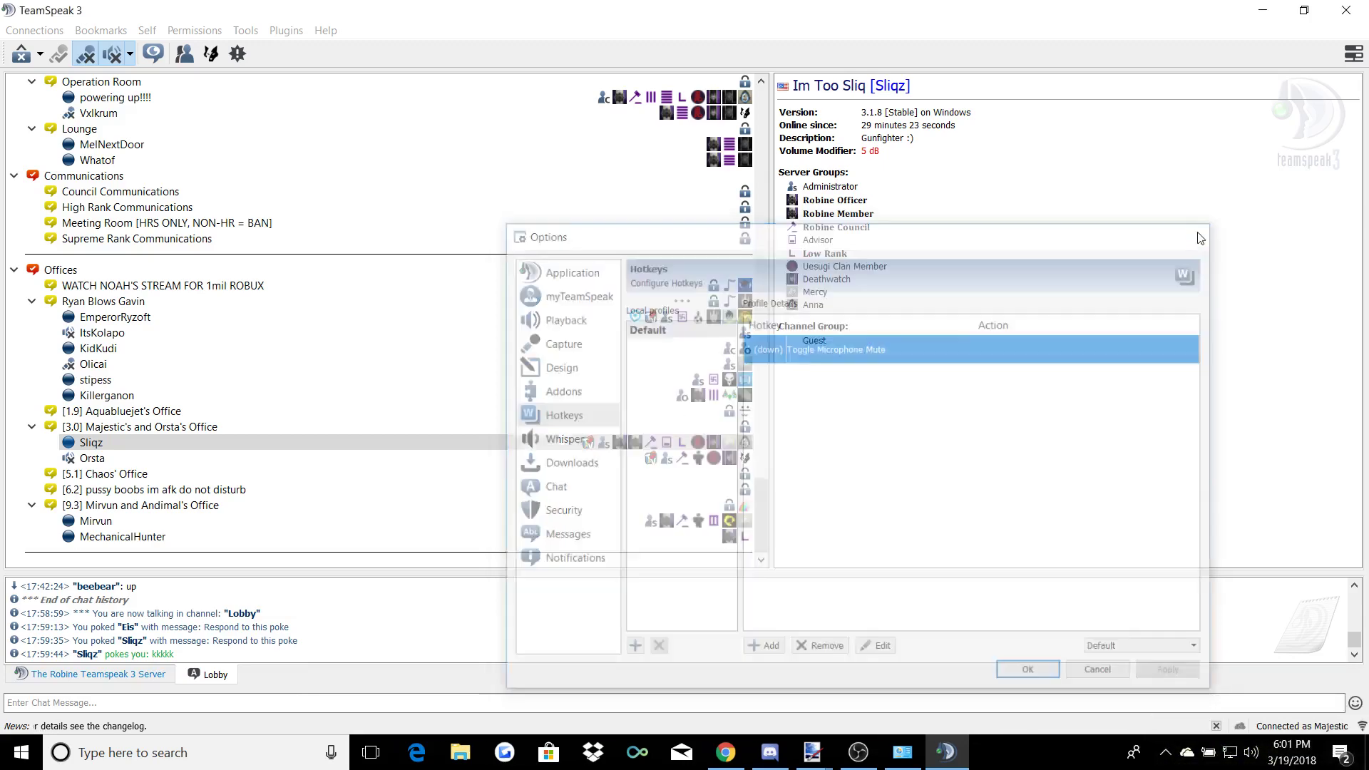
scroll(535, 336, "up", 15)
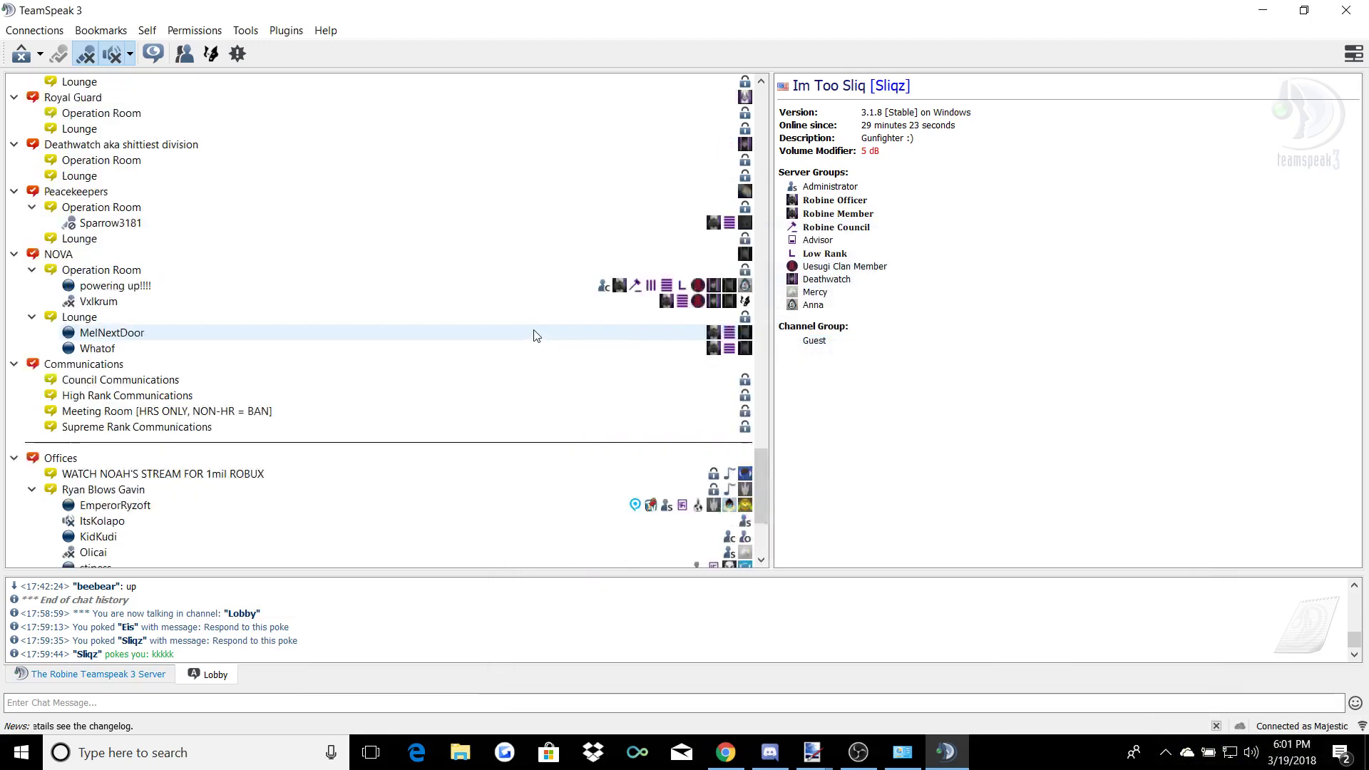
- Open Tools > Options and move past the Design and Capture pages to Playback
left_click(245, 30)
left_click(307, 371)
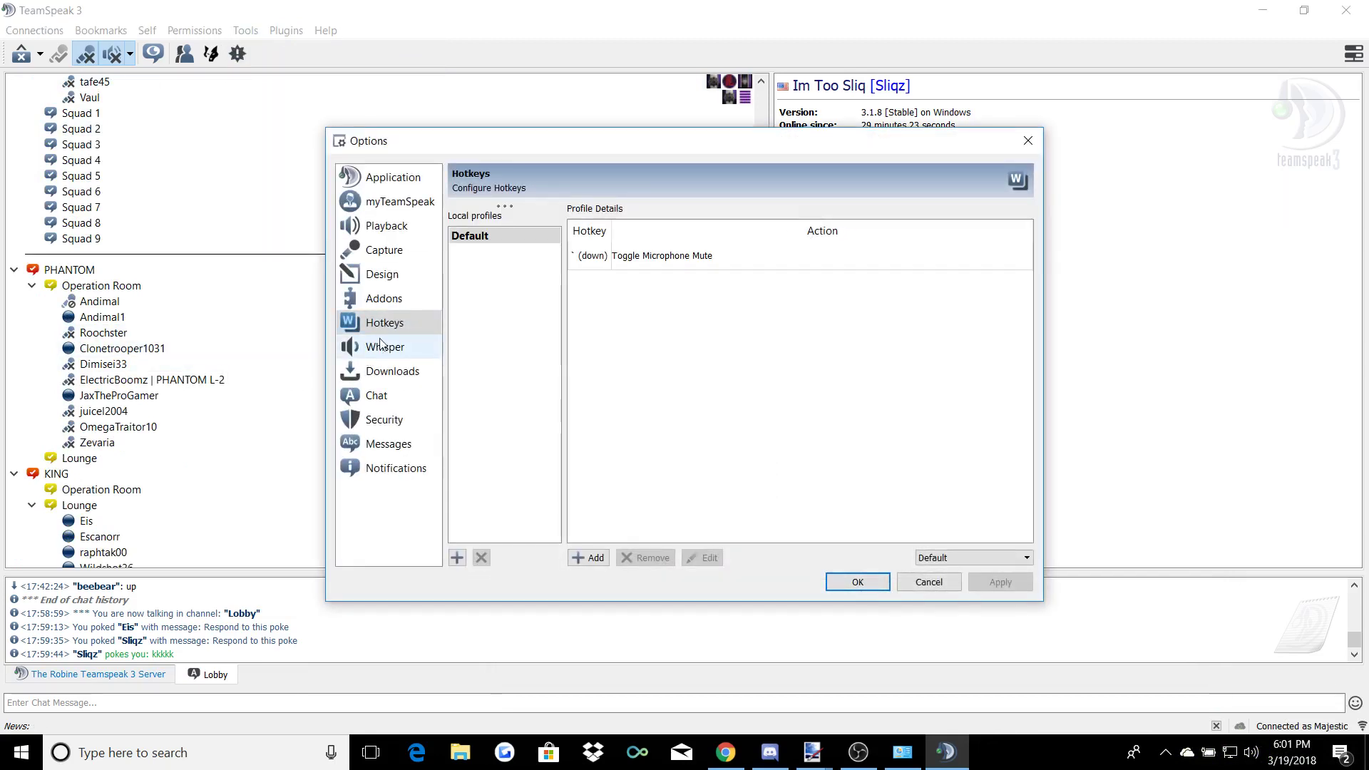
left_click(383, 274)
left_click(384, 250)
left_click(386, 225)
- Check the playback mode and device lists, keeping the Default device, then go to Application
left_click(717, 233)
left_click(728, 246)
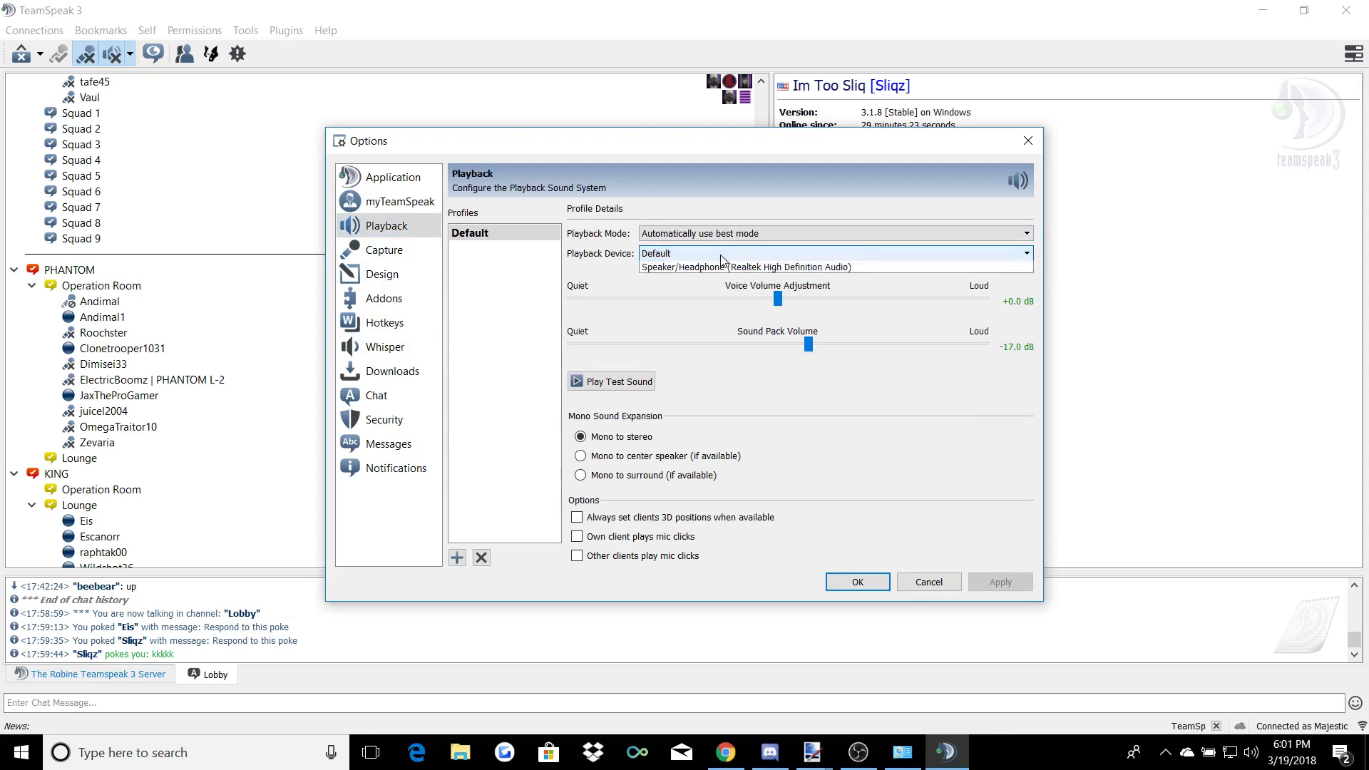
left_click(697, 265)
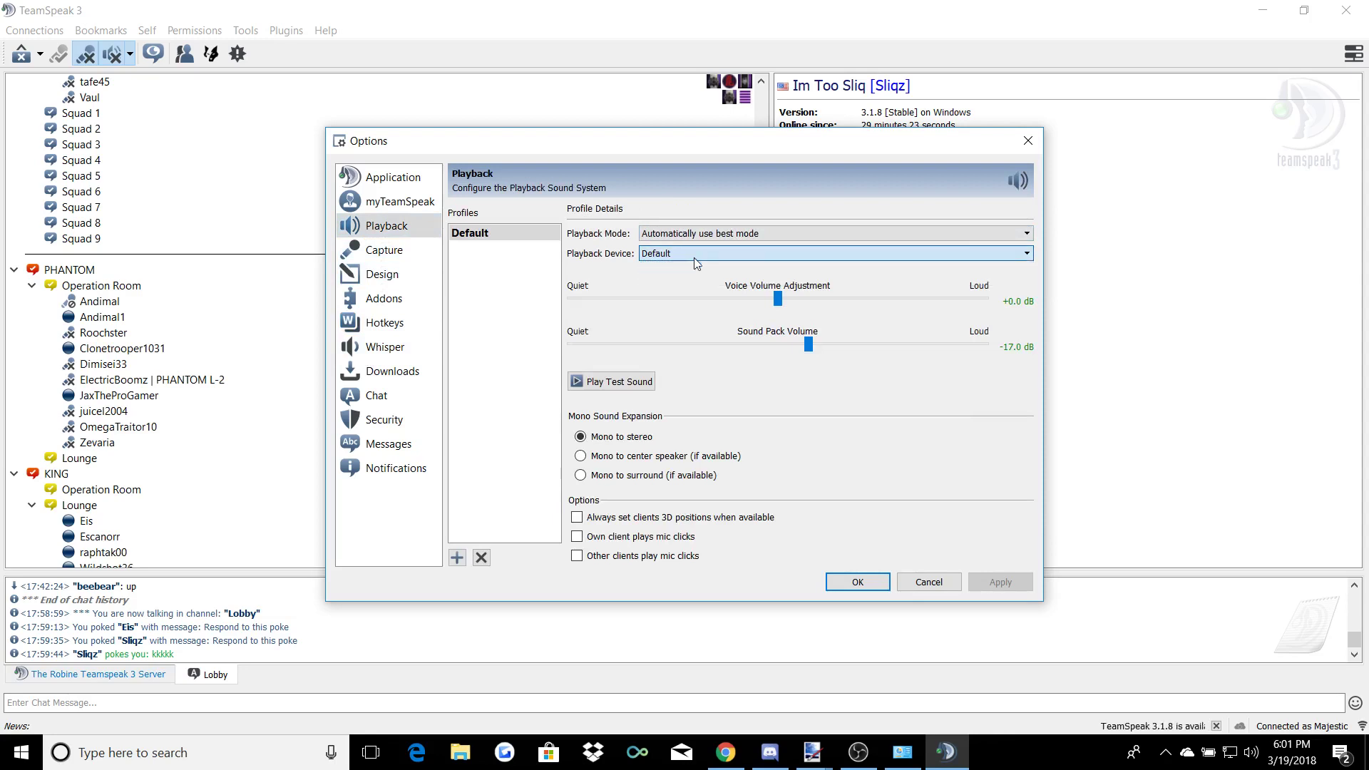
left_click(703, 259)
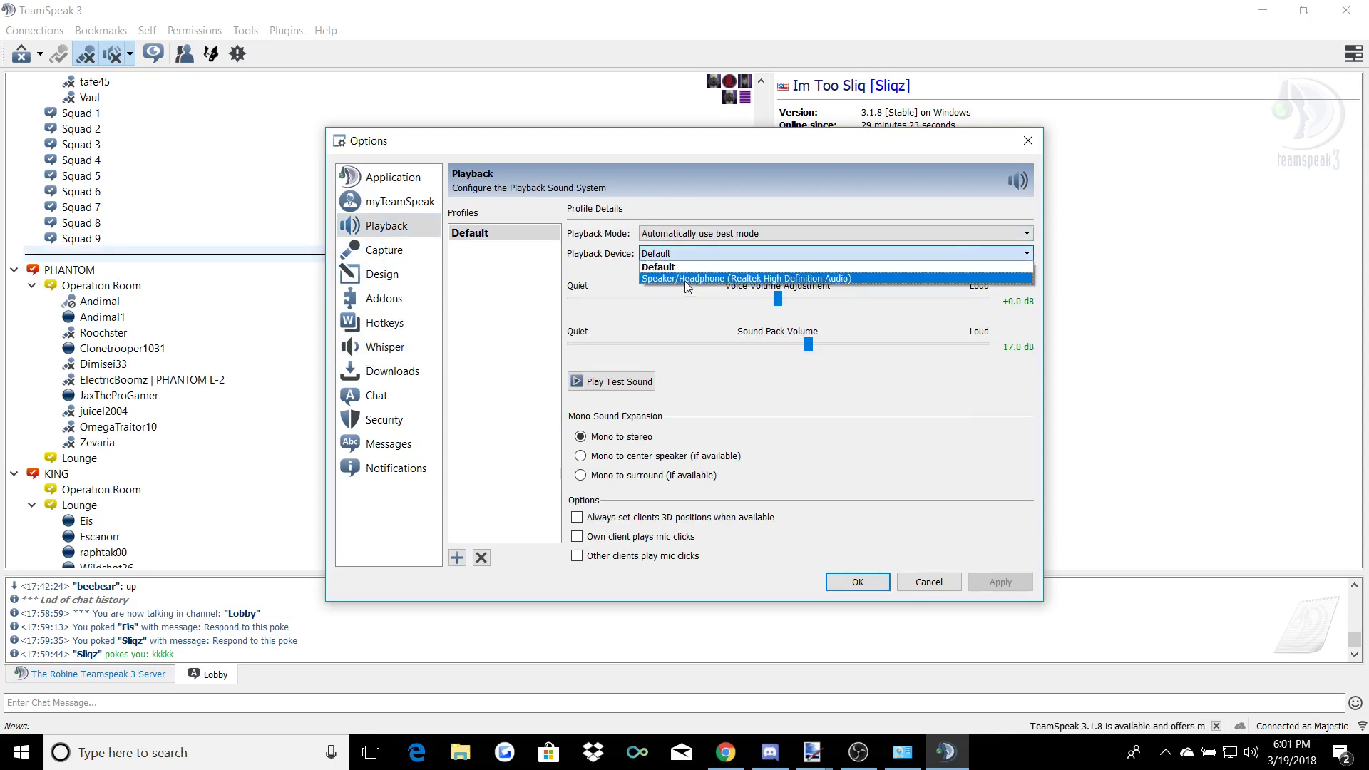
left_click(686, 280)
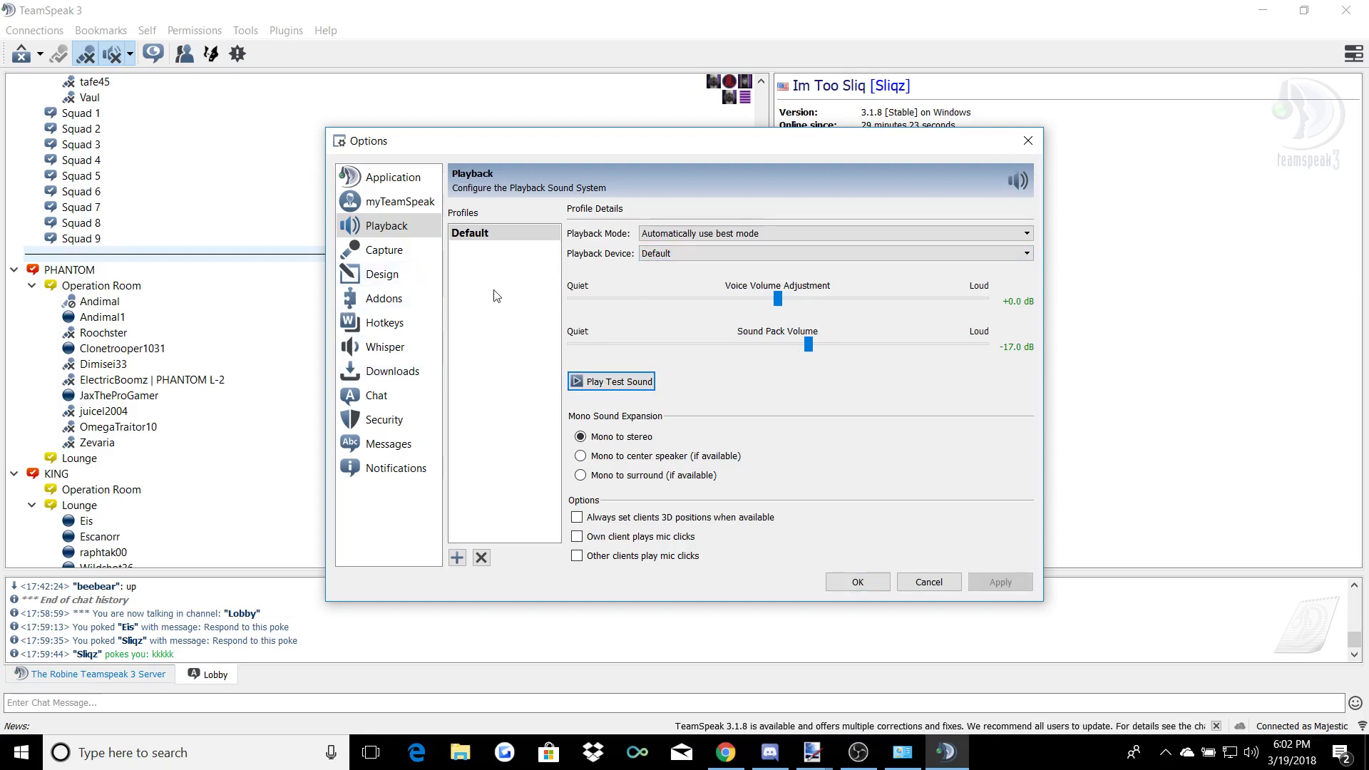
key("Up")
key("Up")
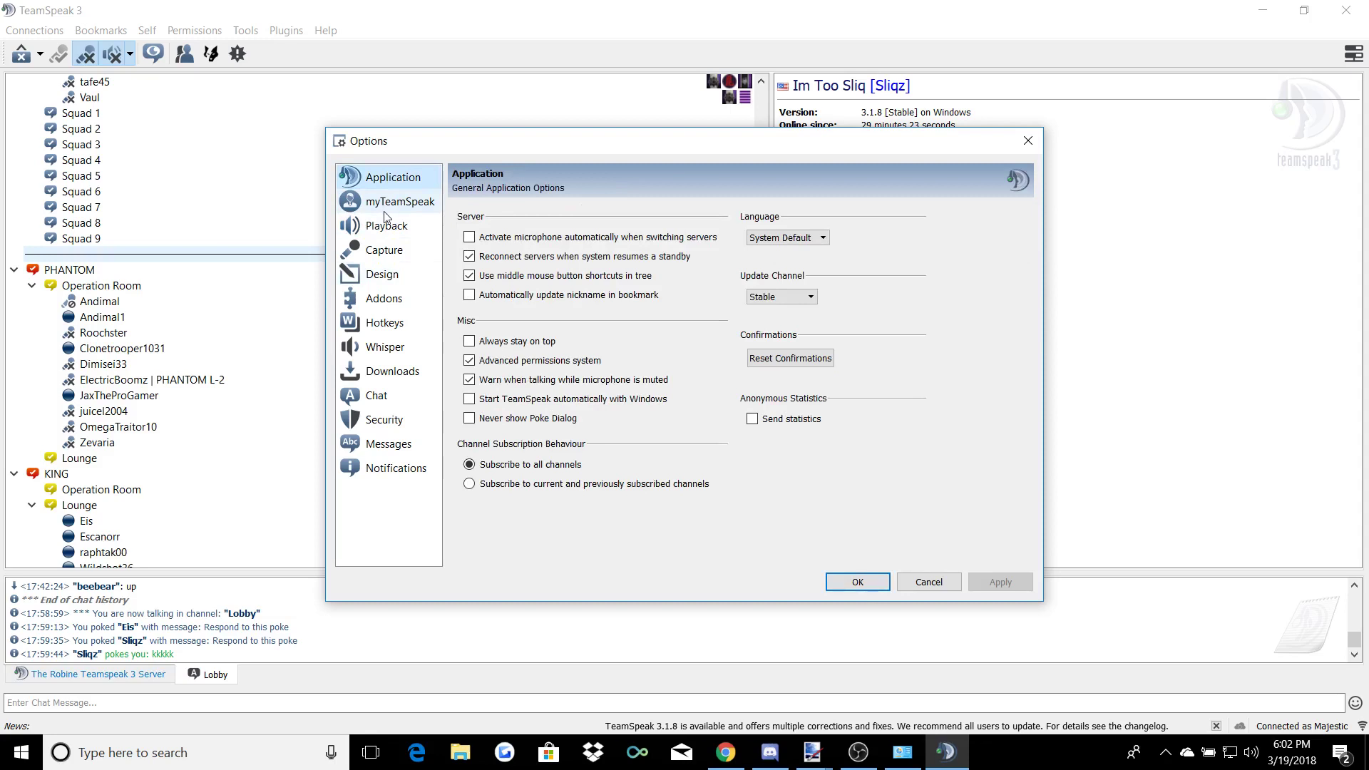
- Step through the Notifications, Security, Downloads and Whisper option pages by keyboard
key("End")
key("Up")
key("Up")
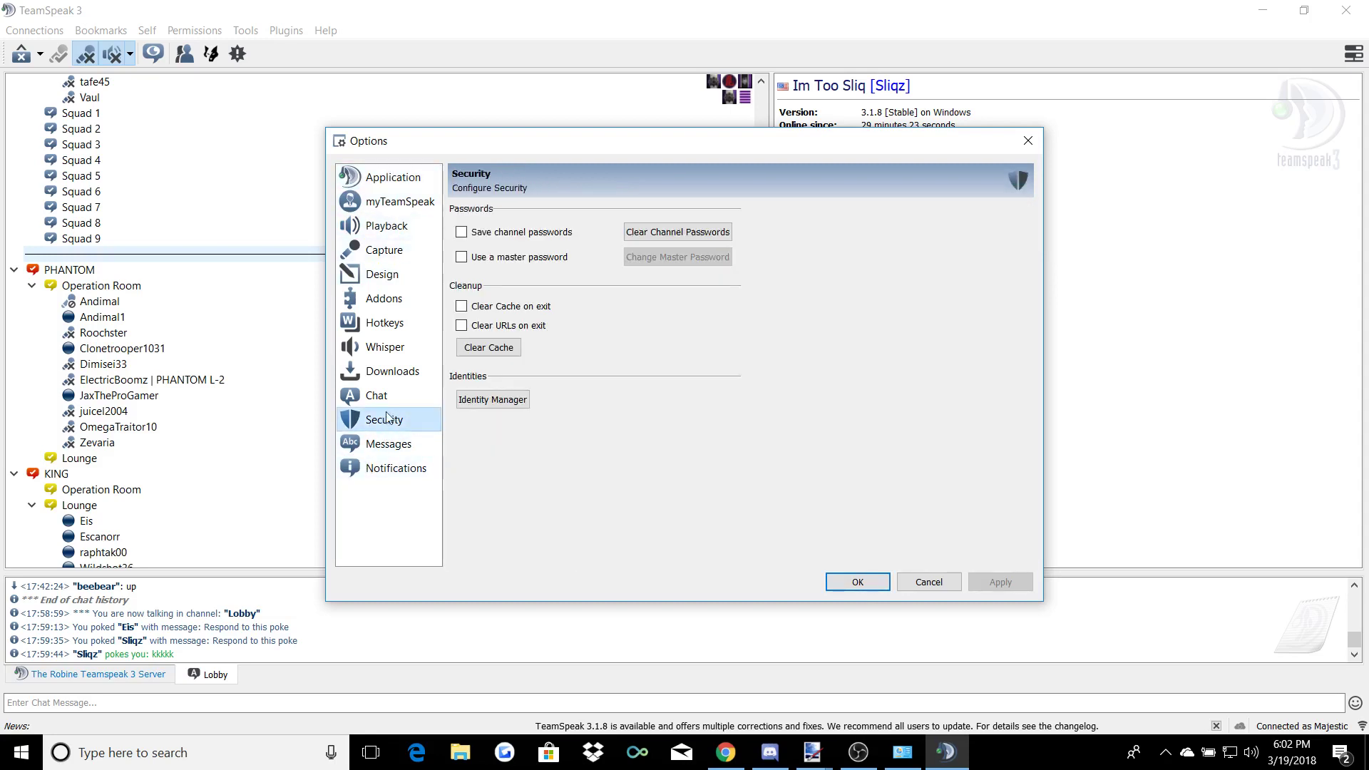
key("Up")
key("Up")
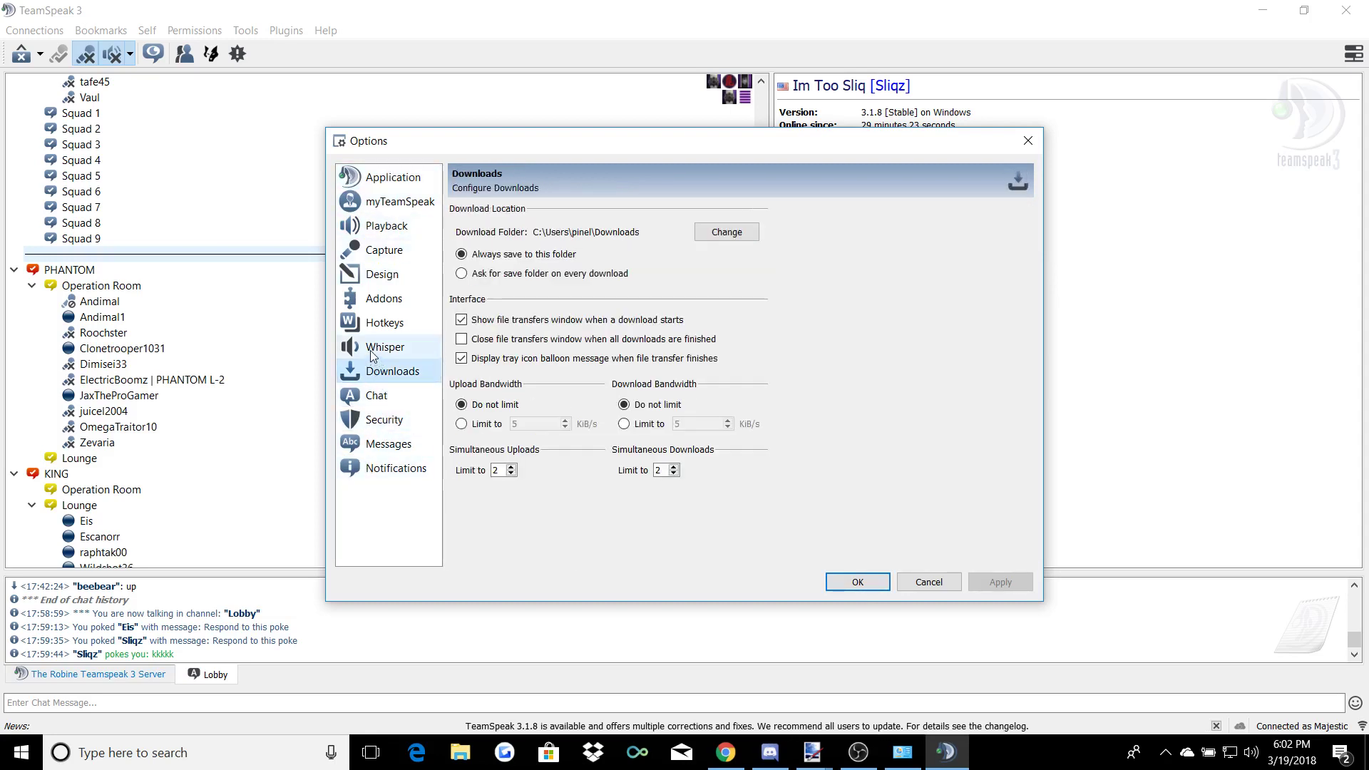
key("Up")
key("Up")
key("Down")
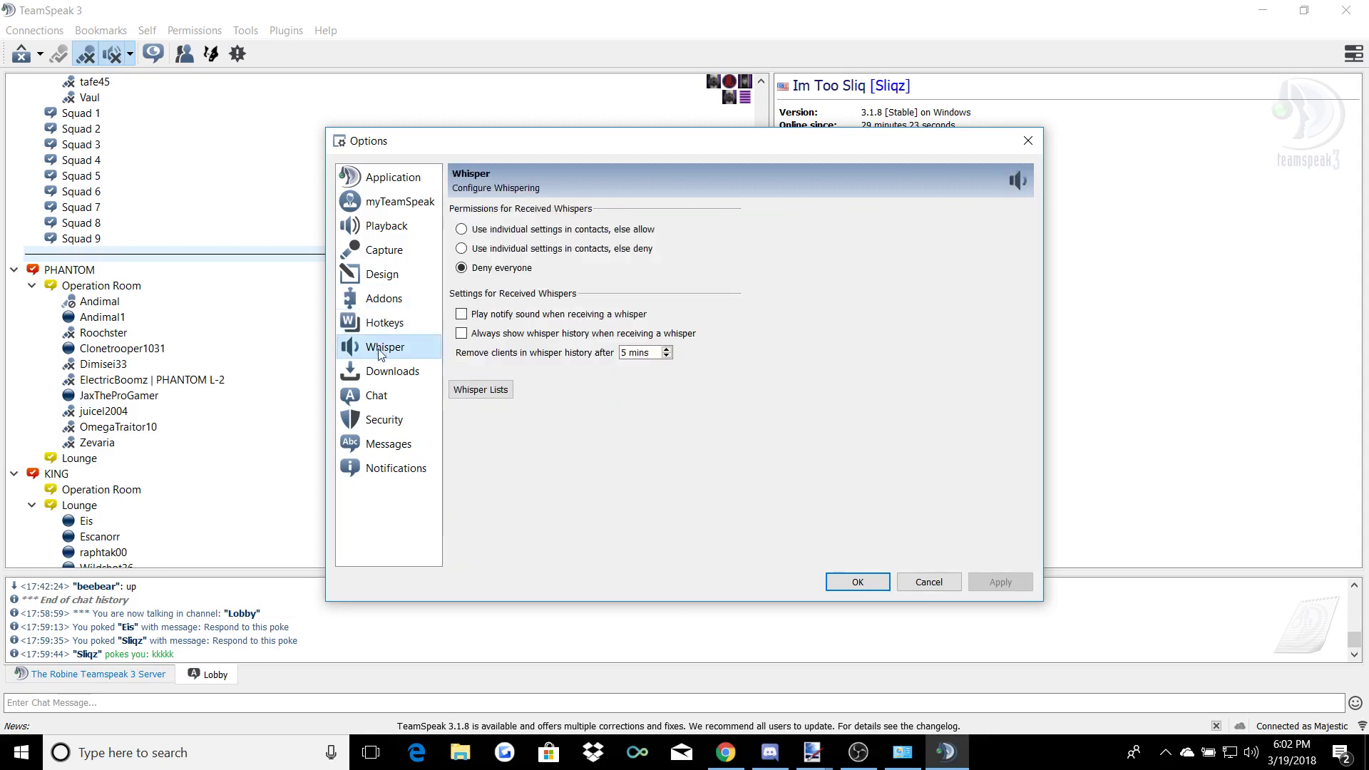
- Browse the Downloads, Chat, Messages, Notifications and Whisper option pages
left_click(380, 378)
left_click(389, 401)
left_click(382, 441)
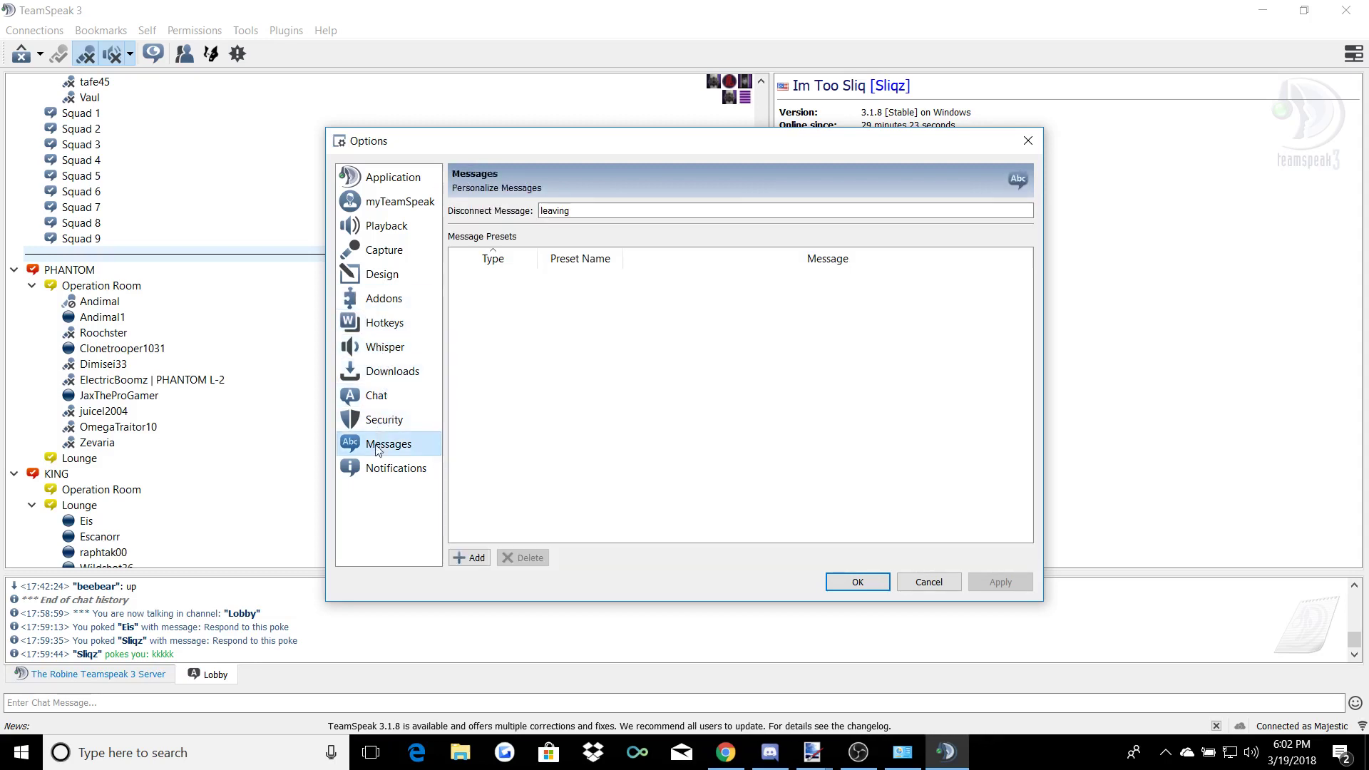
left_click(373, 471)
left_click(393, 442)
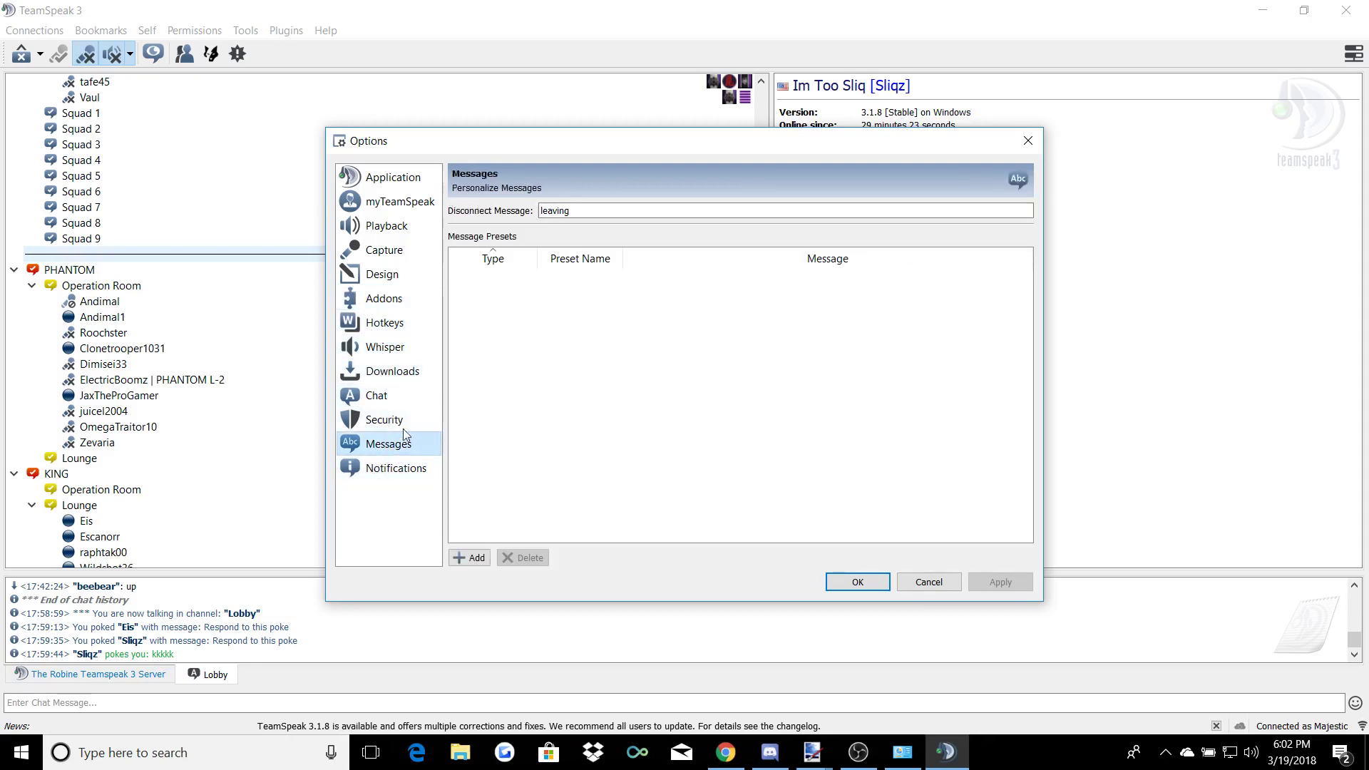
left_click(410, 393)
left_click(410, 377)
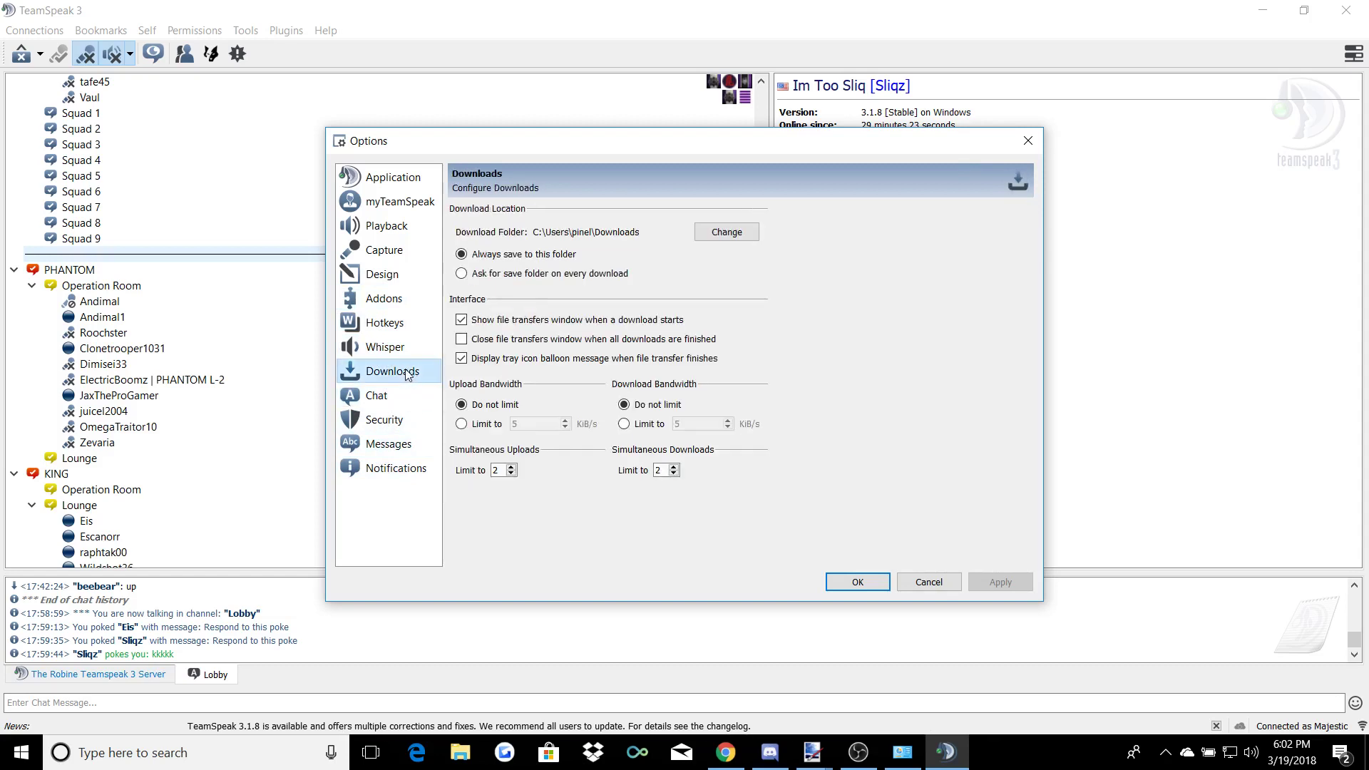
left_click(403, 353)
- Browse the Hotkeys, Addons, Design, Capture, Playback, myTeamSpeak and Application pages
left_click(401, 326)
left_click(393, 299)
left_click(390, 269)
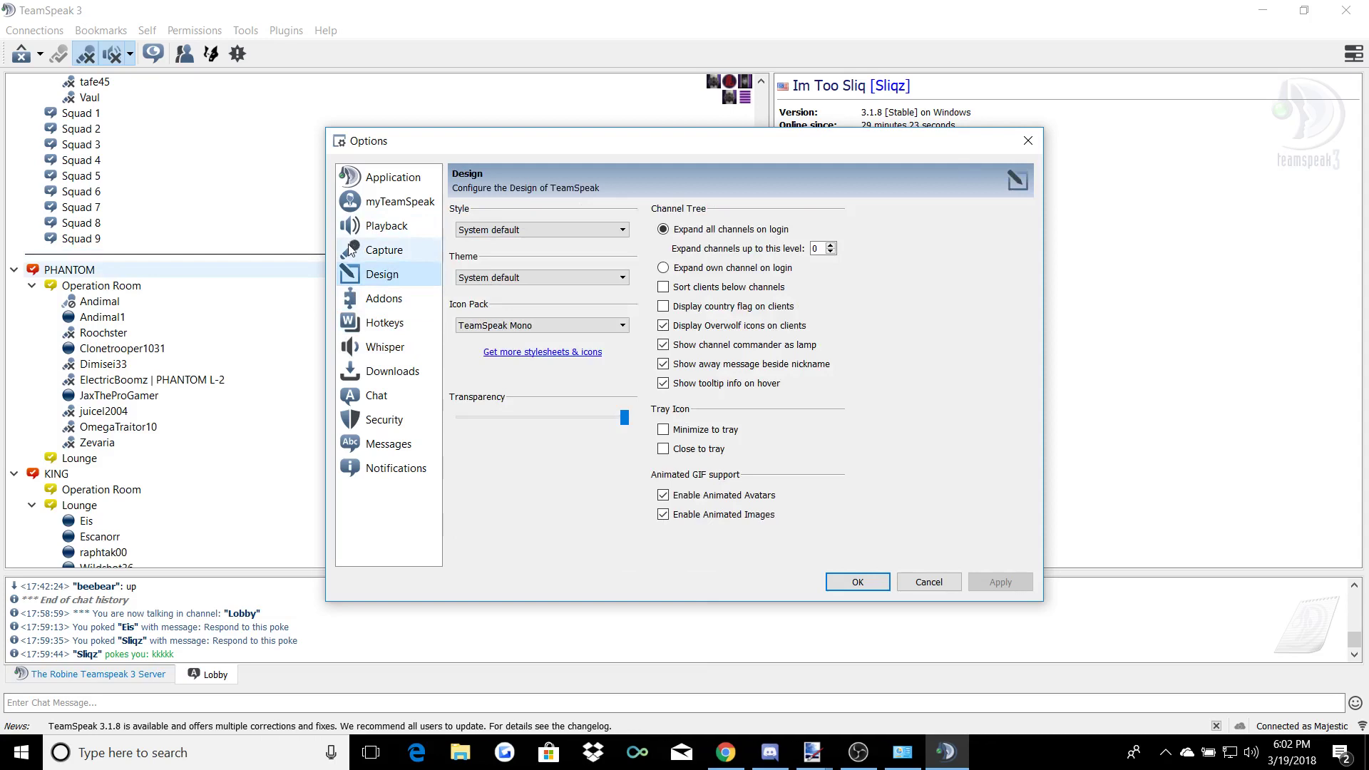
left_click(367, 251)
left_click(371, 226)
left_click(374, 202)
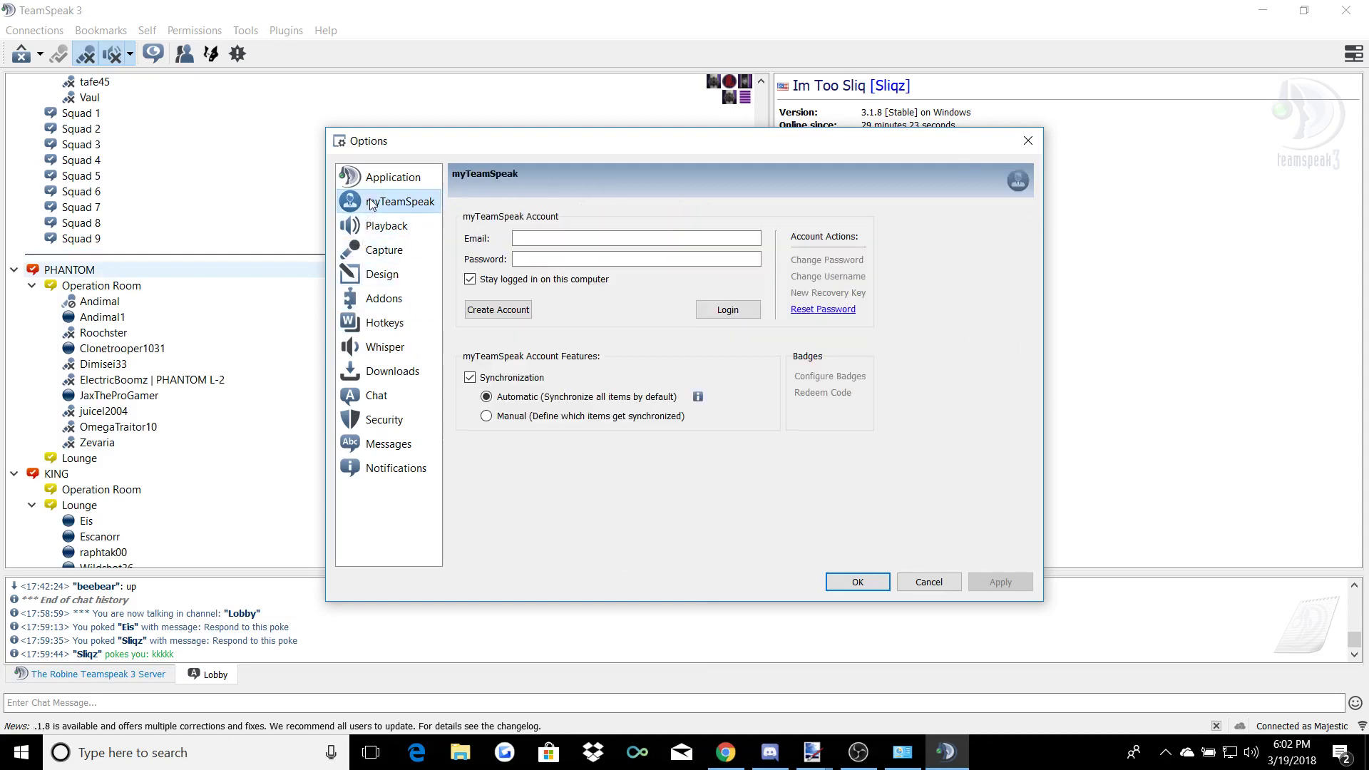
left_click(376, 176)
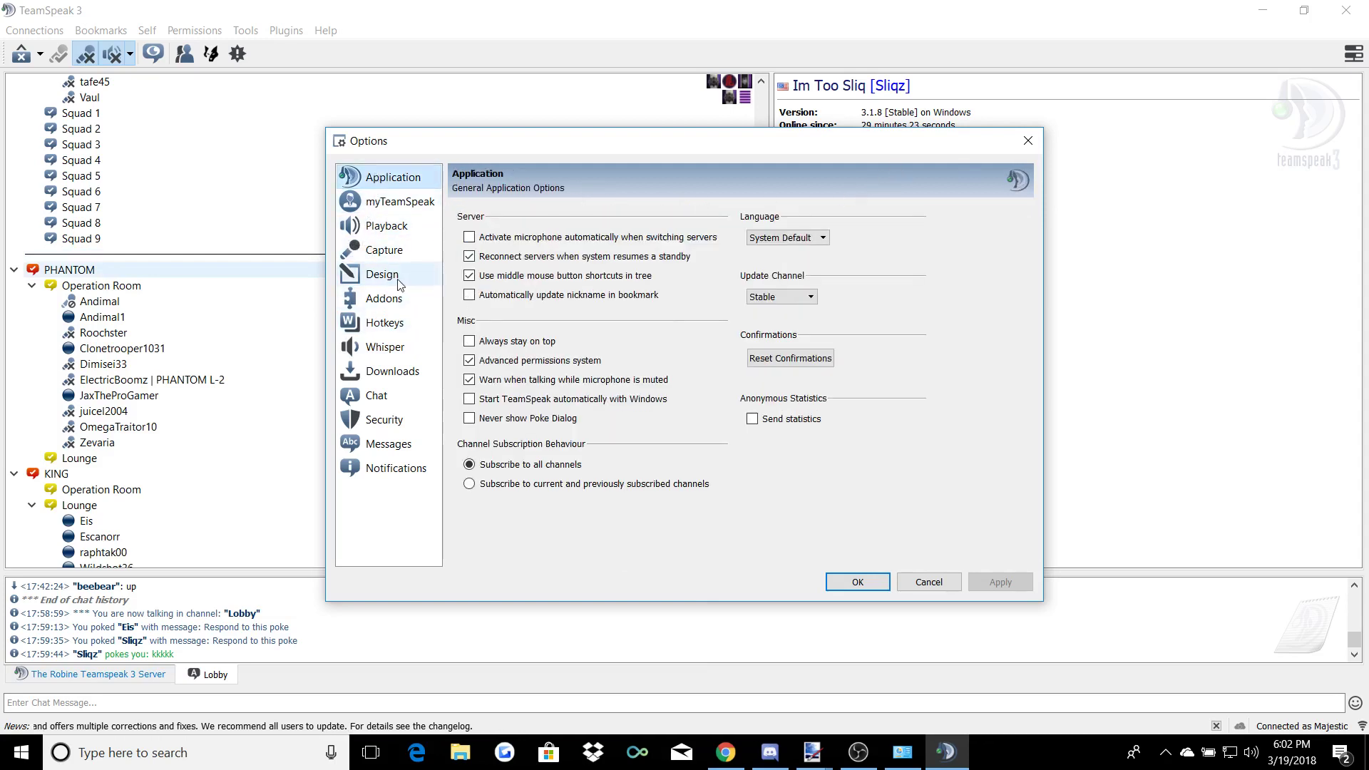
- Revisit the Hotkeys, Whisper and Capture pages, then close the Options window
left_click(389, 324)
left_click(385, 347)
left_click(385, 323)
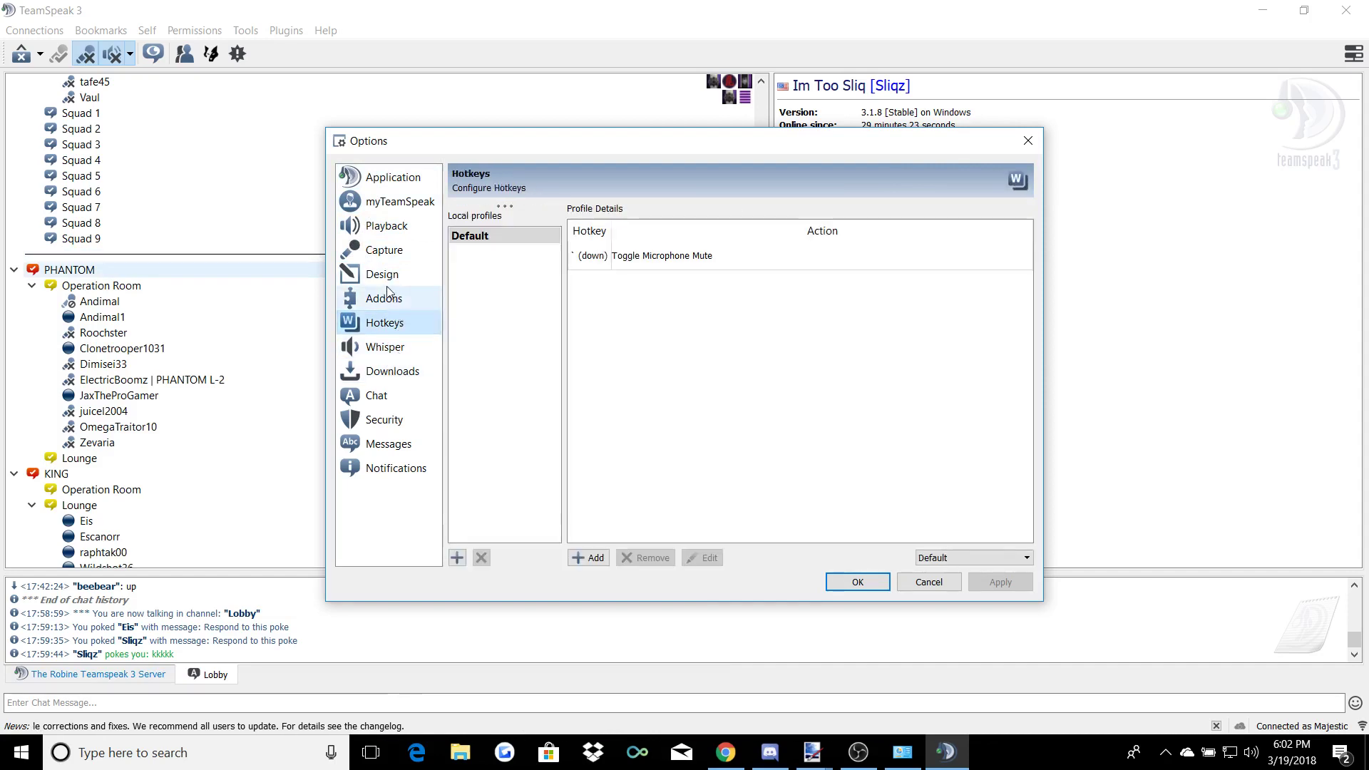
left_click(384, 250)
left_click(1037, 149)
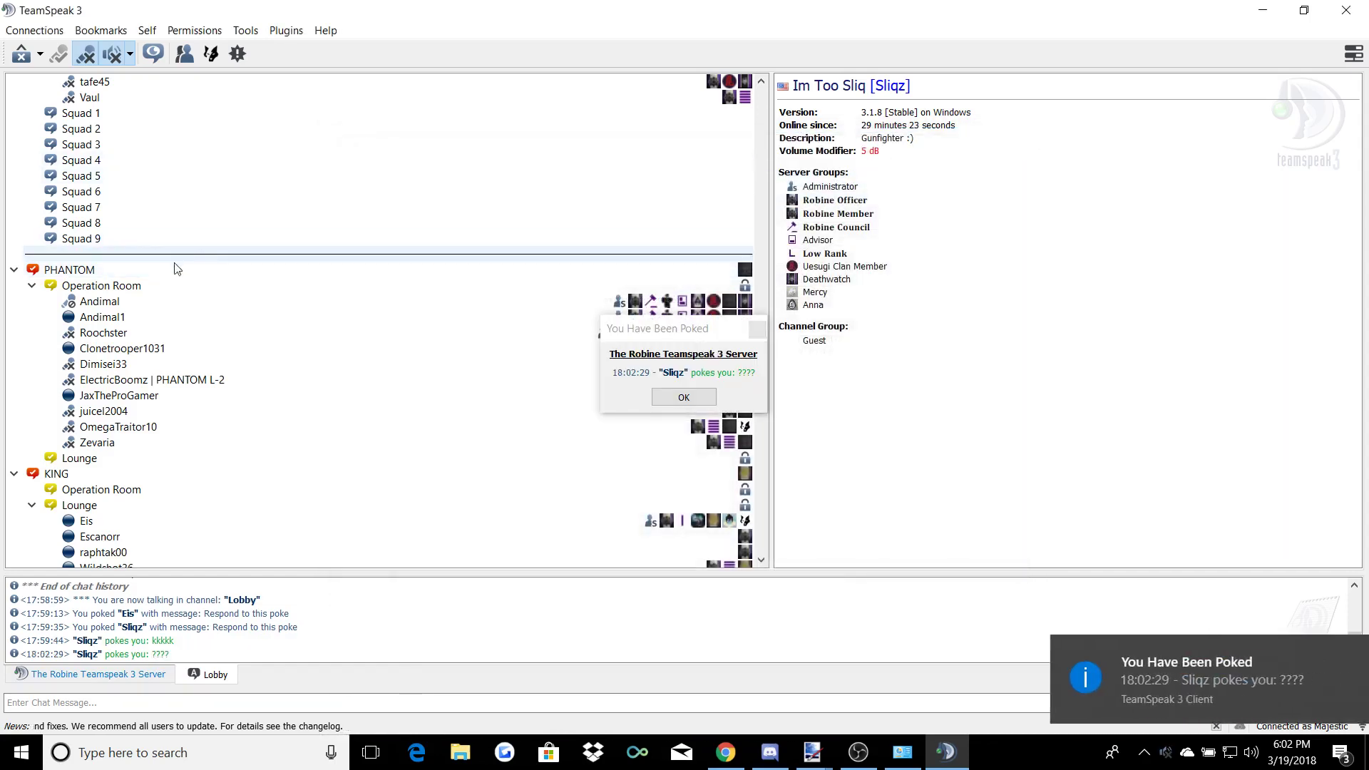
- Dismiss the poke, poke the sender back with 'wait a sec', then open the Permissions menu
left_click(683, 398)
right_click(87, 642)
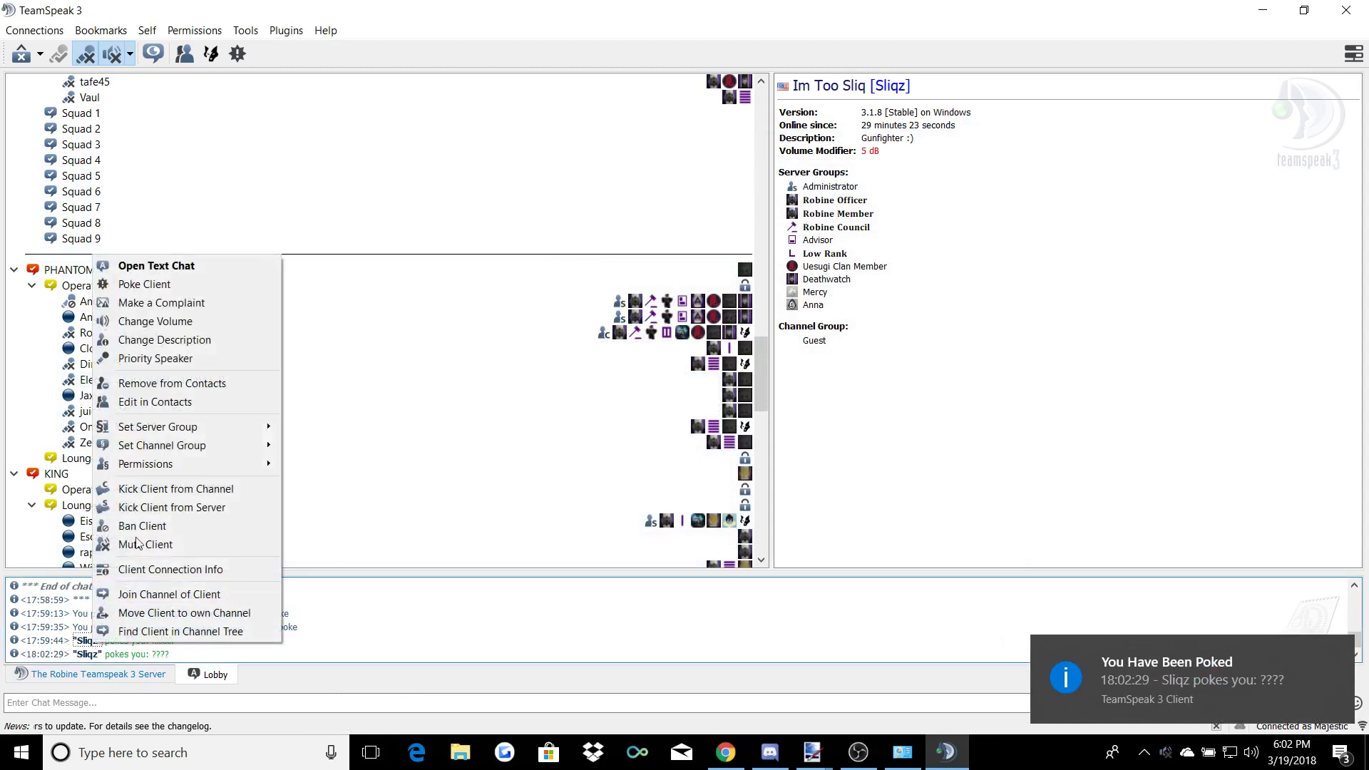
left_click(226, 286)
type("w")
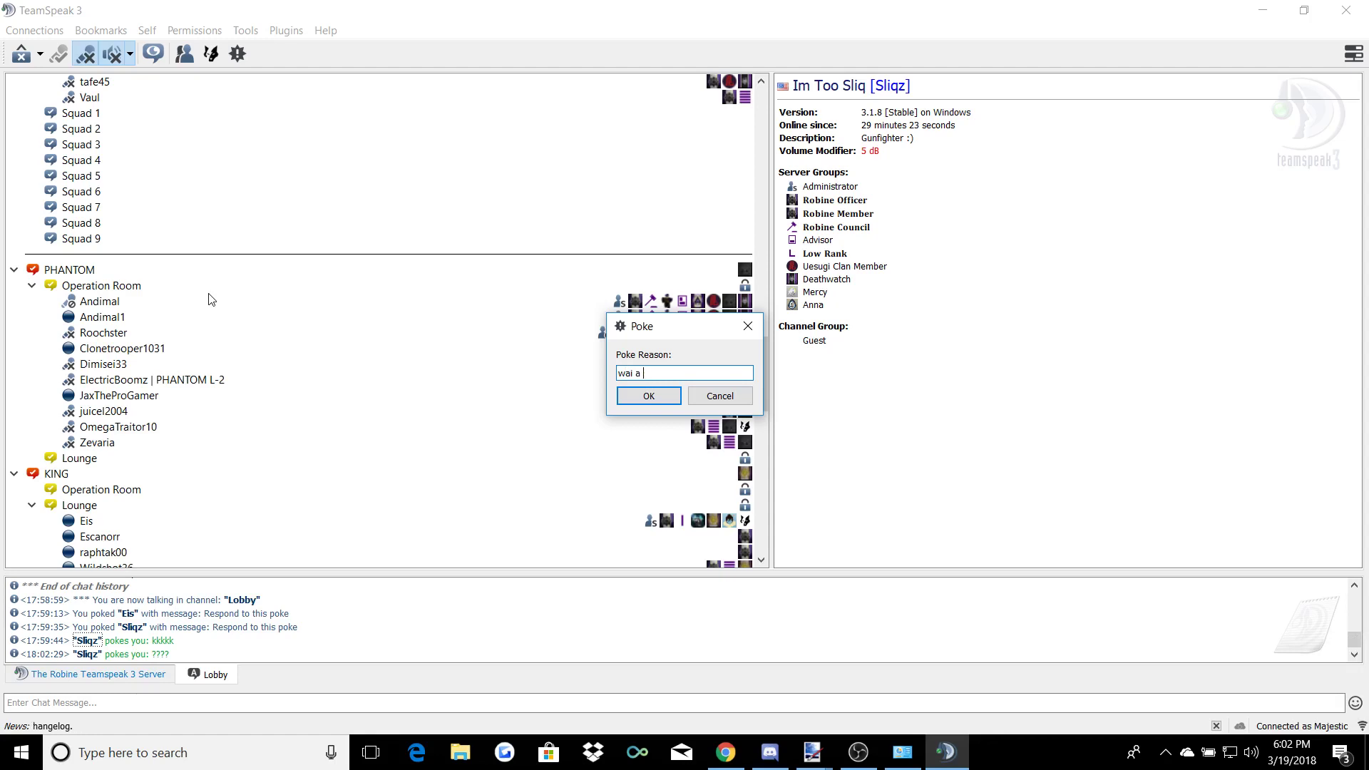
type("ait a sec")
key("Return")
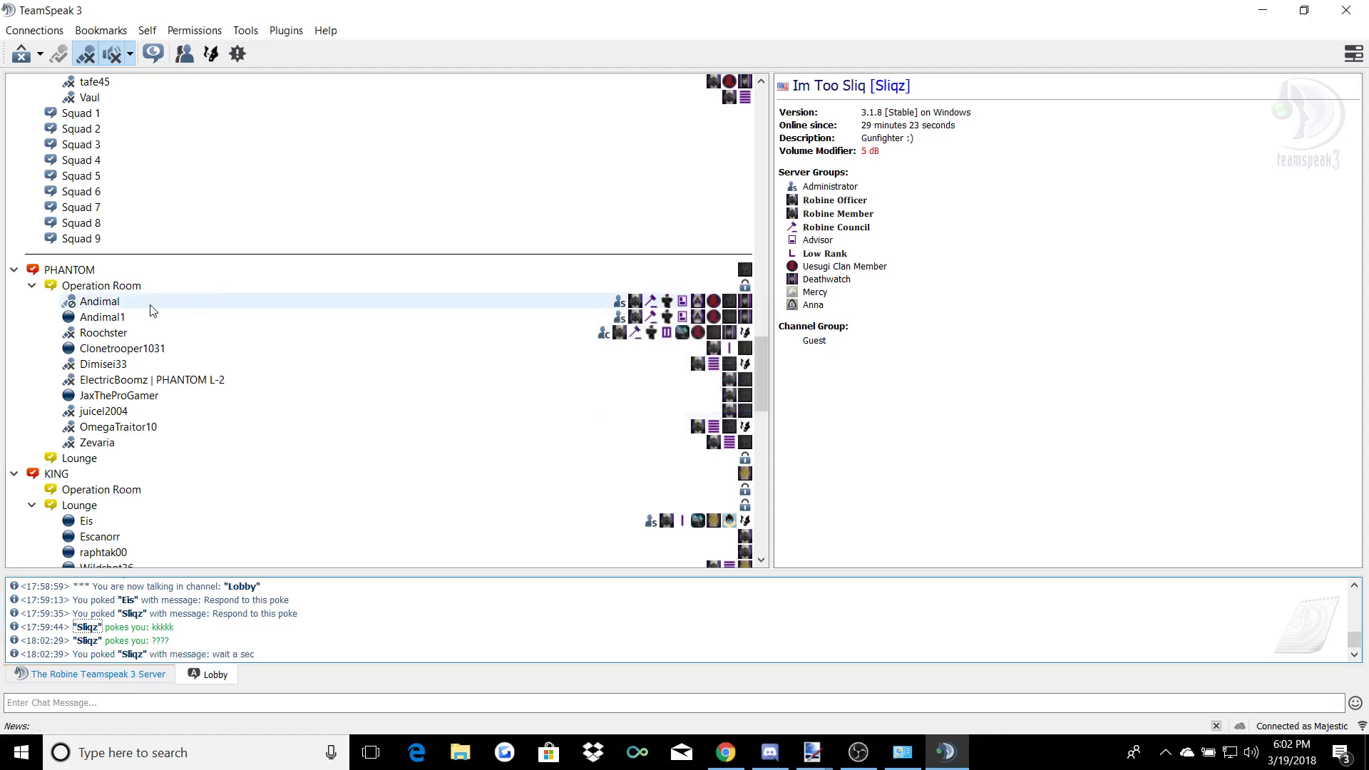
left_click(197, 30)
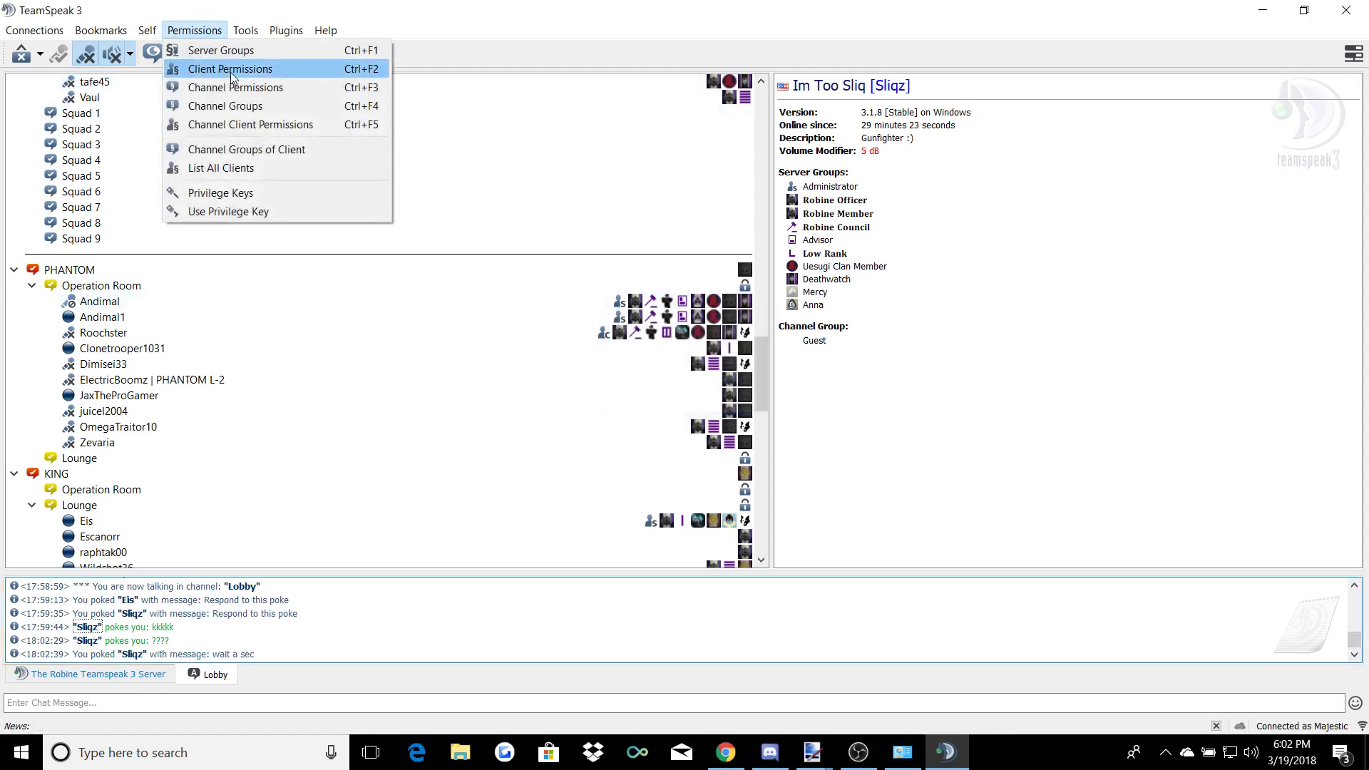
- Close the plugins list, select NihilSemper and view his server group list without changes
mouse_move(285, 30)
left_click(959, 424)
scroll(762, 367, "up", 15)
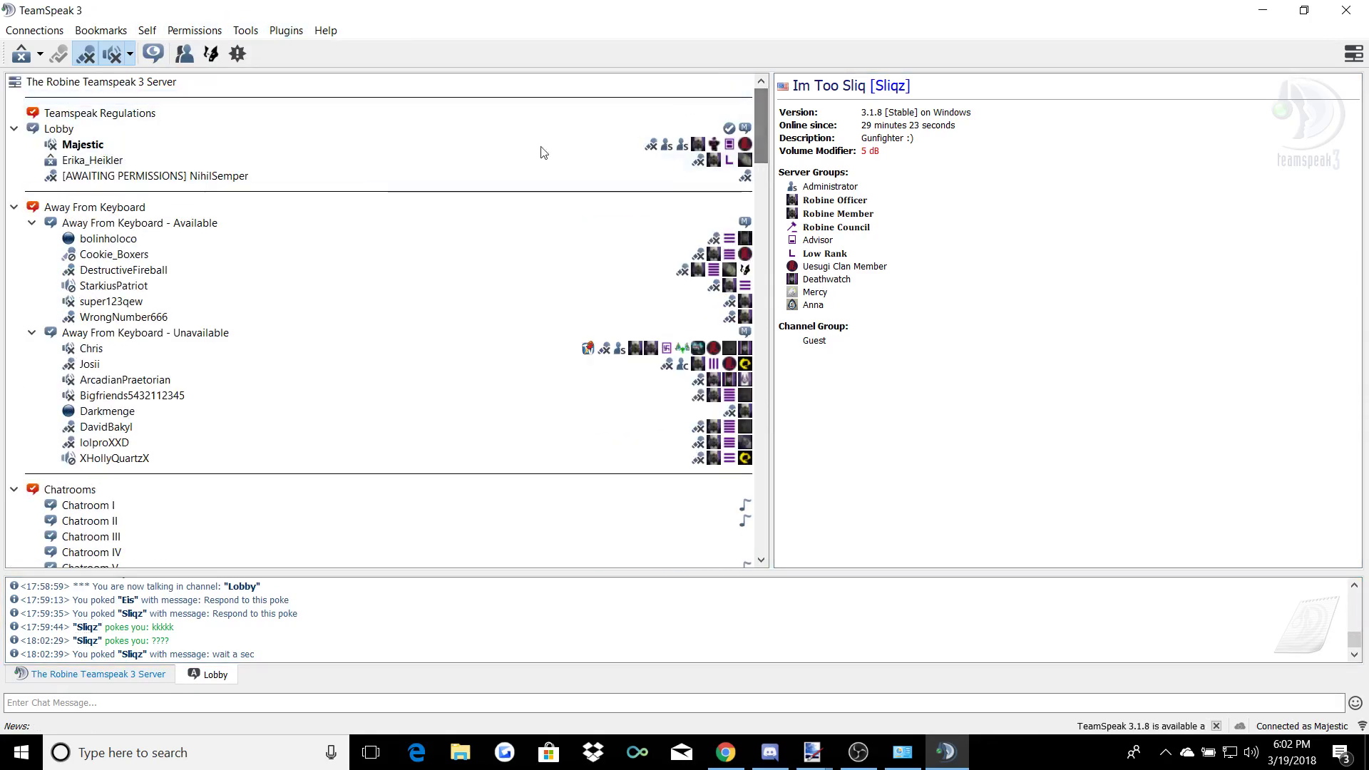
left_click(153, 179)
left_click(121, 146)
left_click(126, 176)
right_click(126, 175)
mouse_move(188, 364)
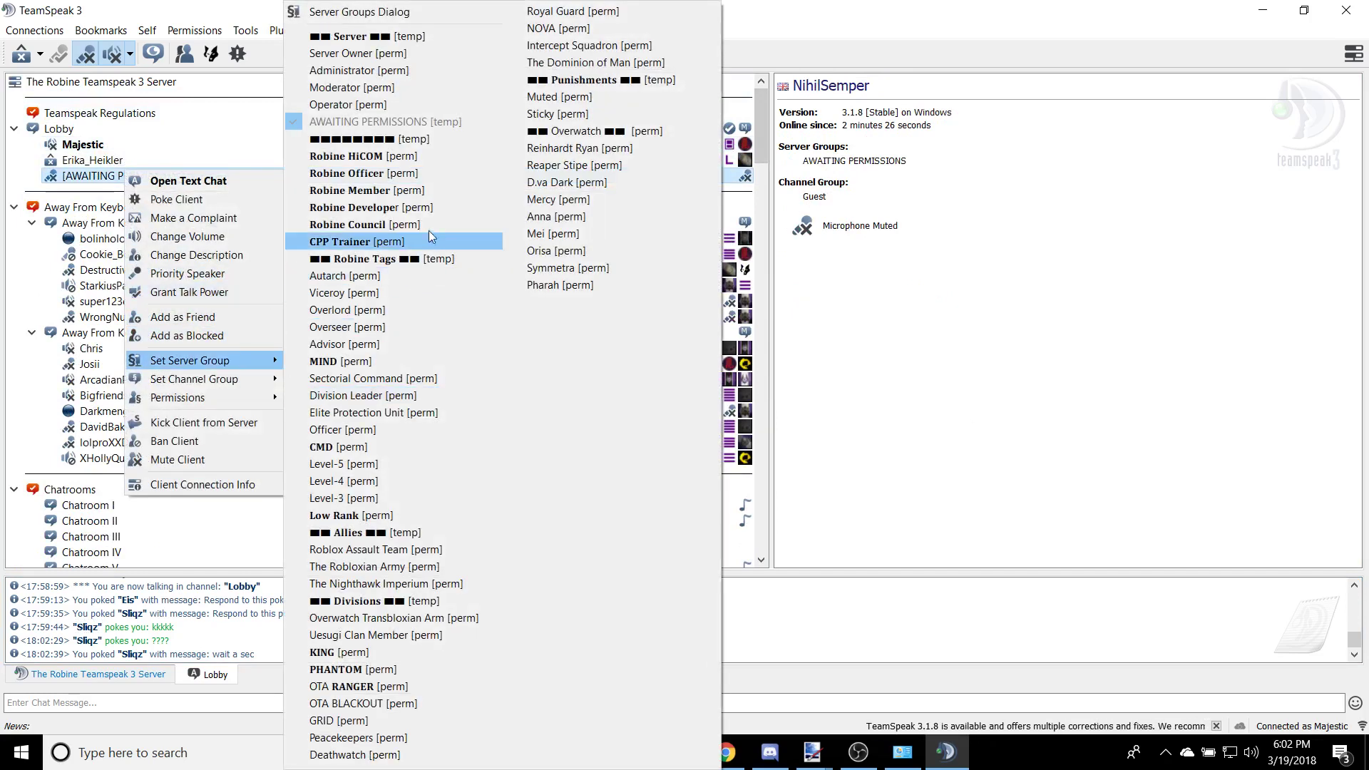
left_click(97, 333)
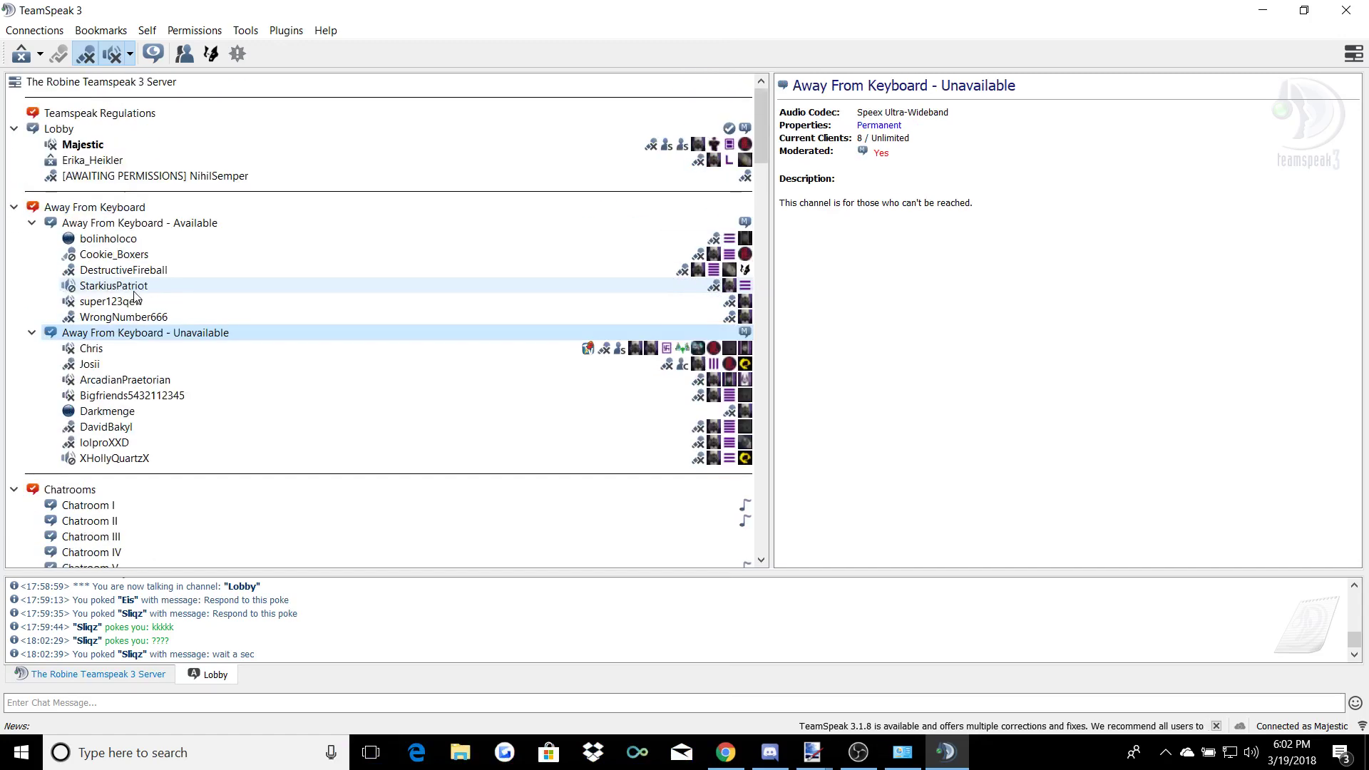
scroll(136, 294, "down", 1)
scroll(107, 249, "up", 1)
right_click(81, 178)
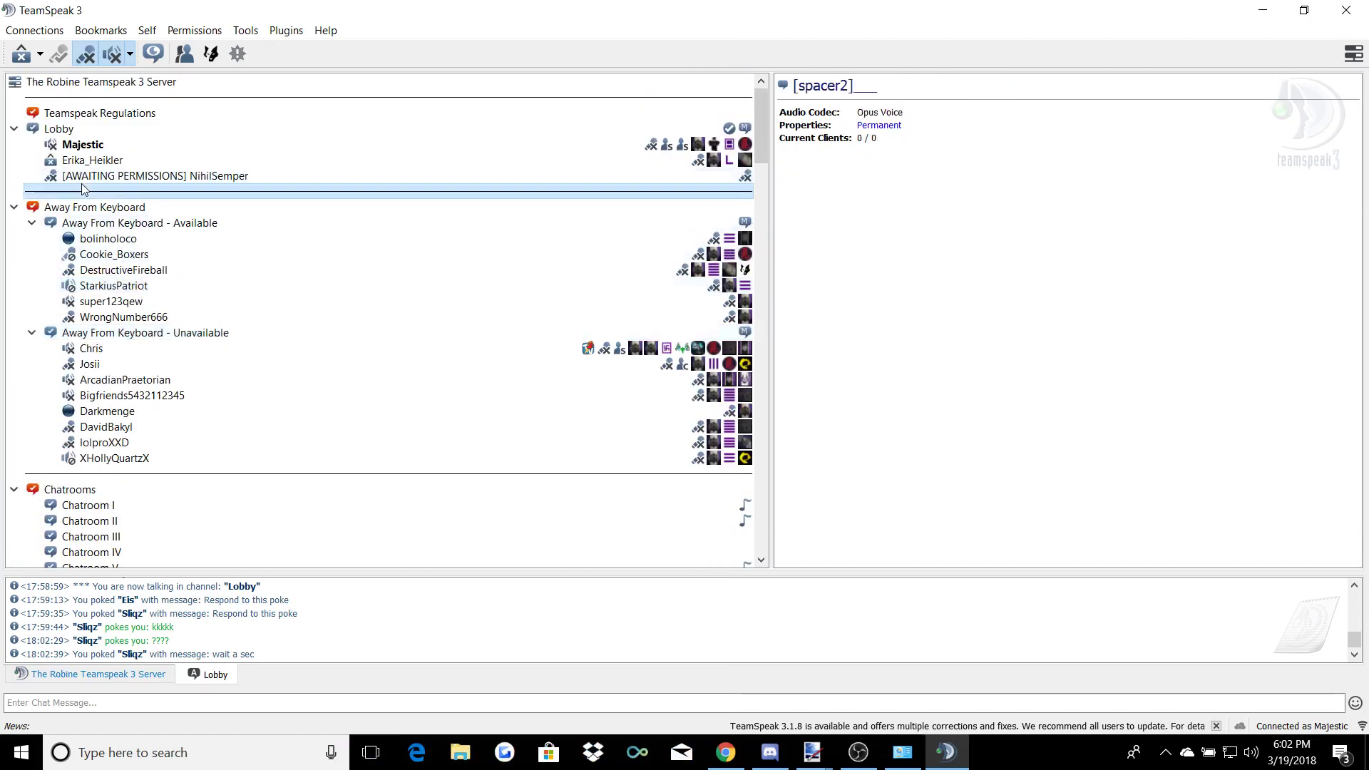
mouse_move(187, 367)
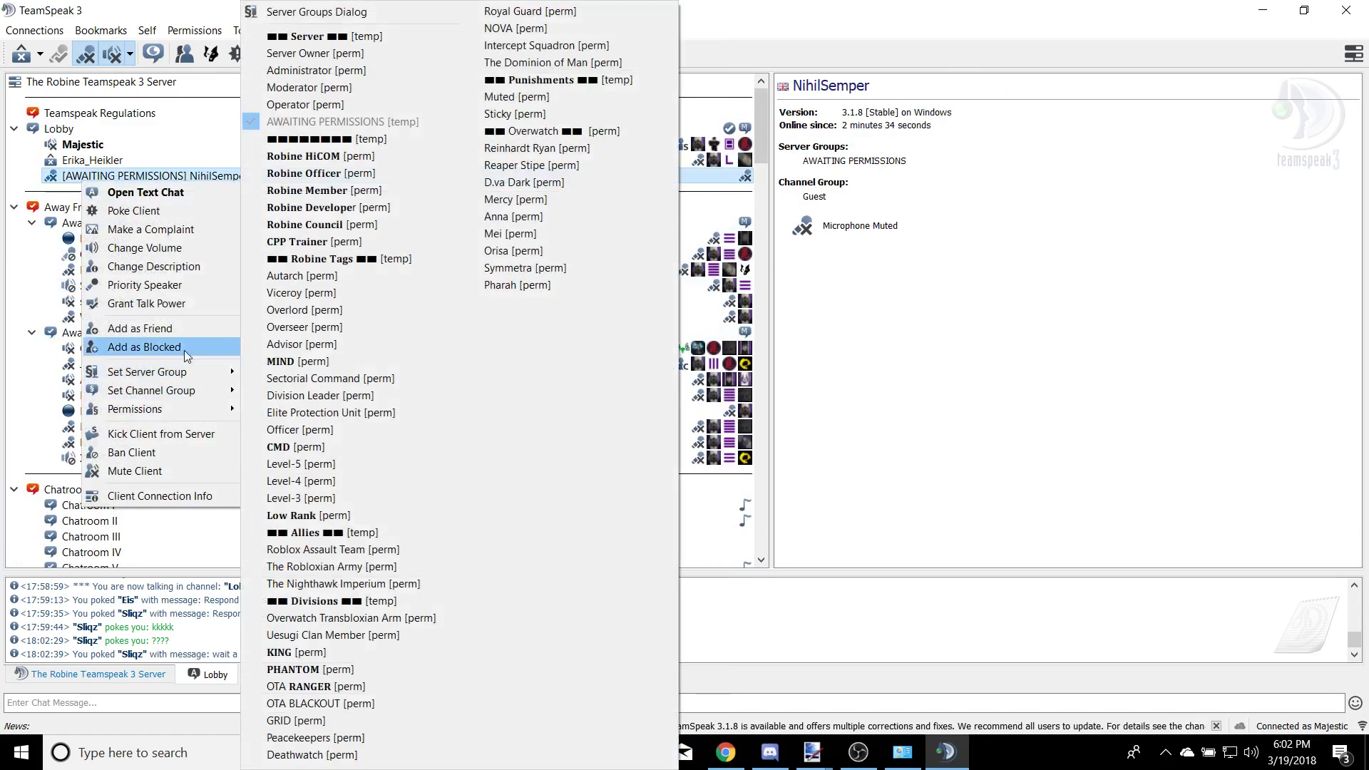
left_click(395, 196)
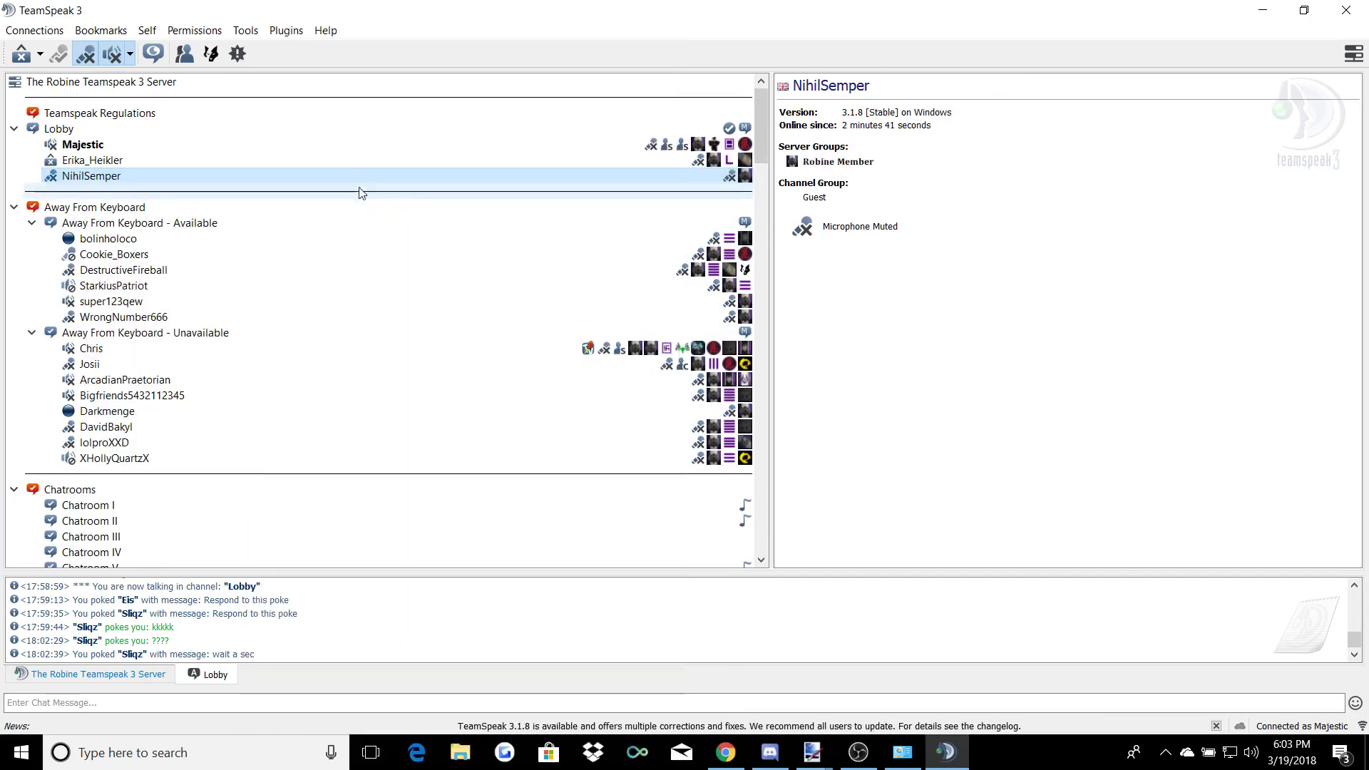
- Reopen the user's actions to bring up the Set Server Group submenu again
right_click(366, 174)
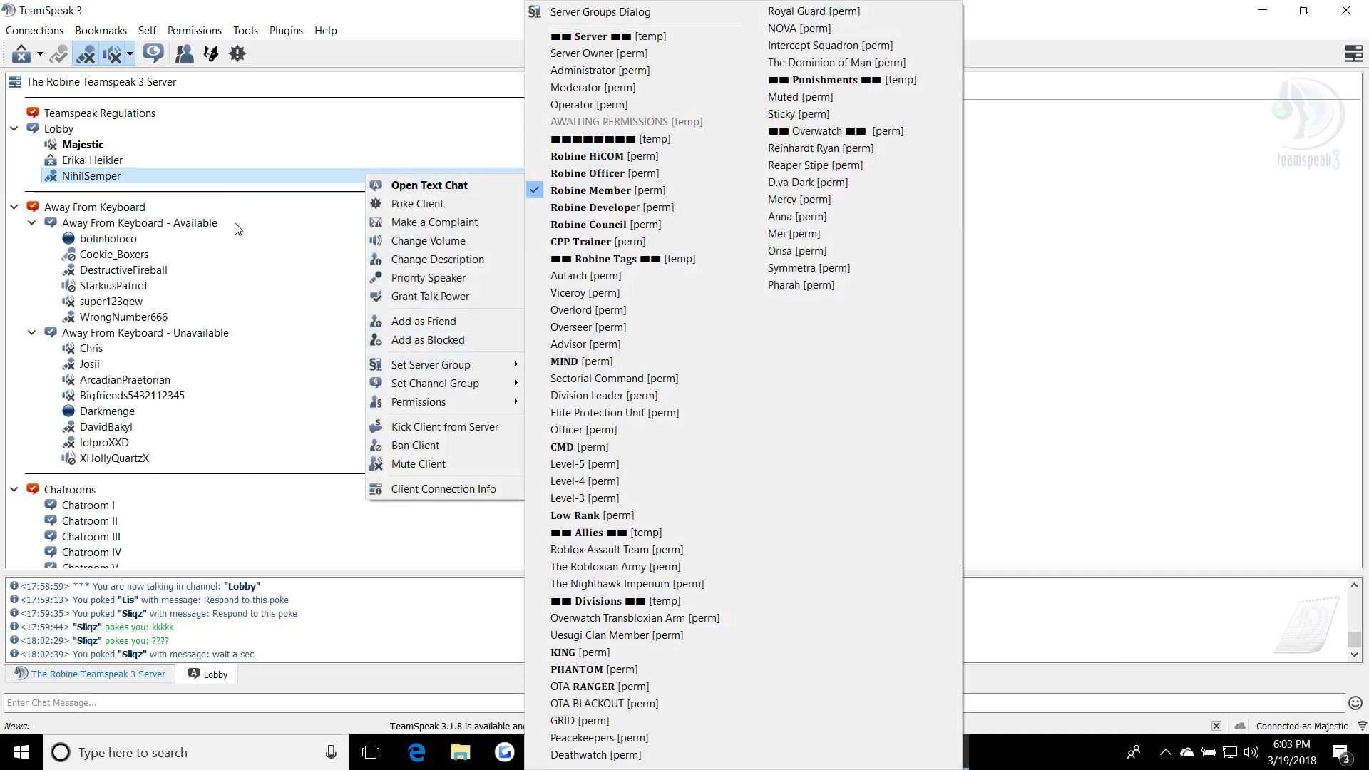
left_click(214, 174)
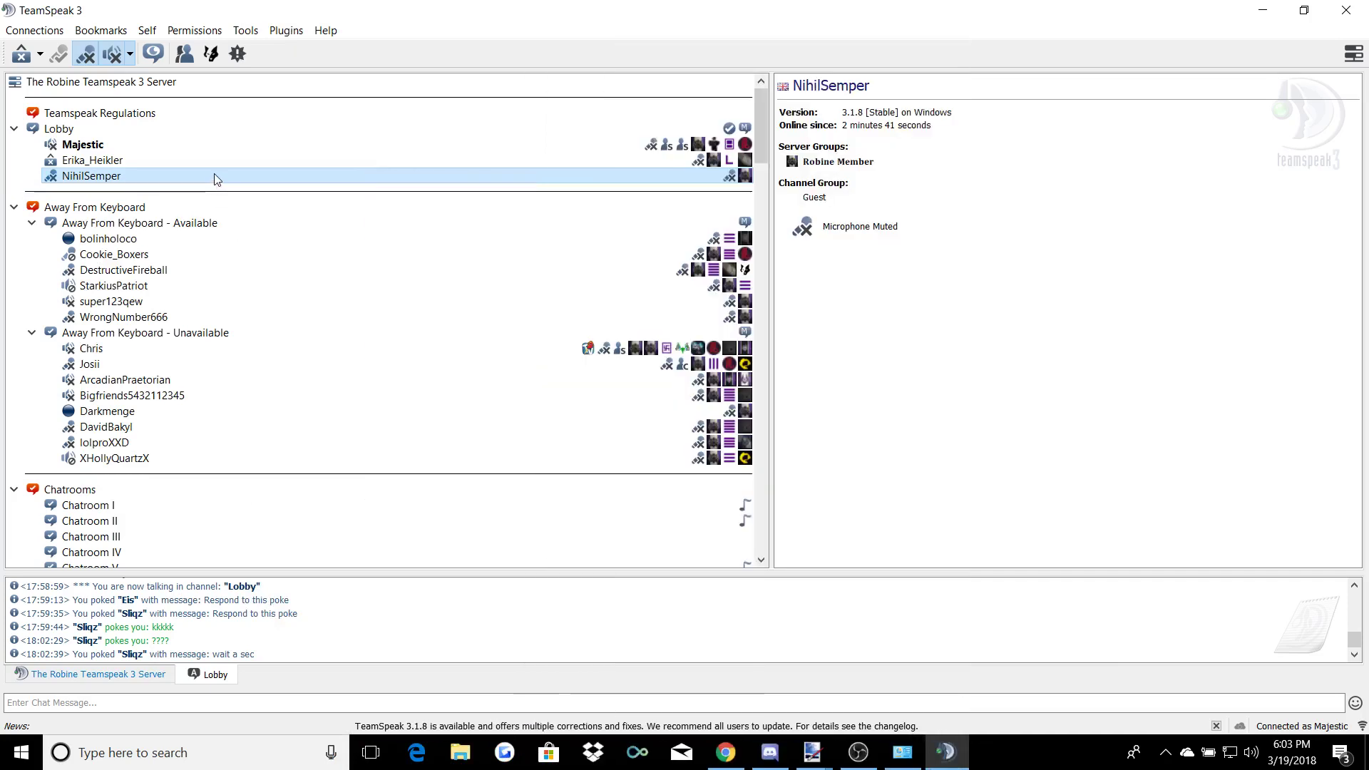
right_click(397, 173)
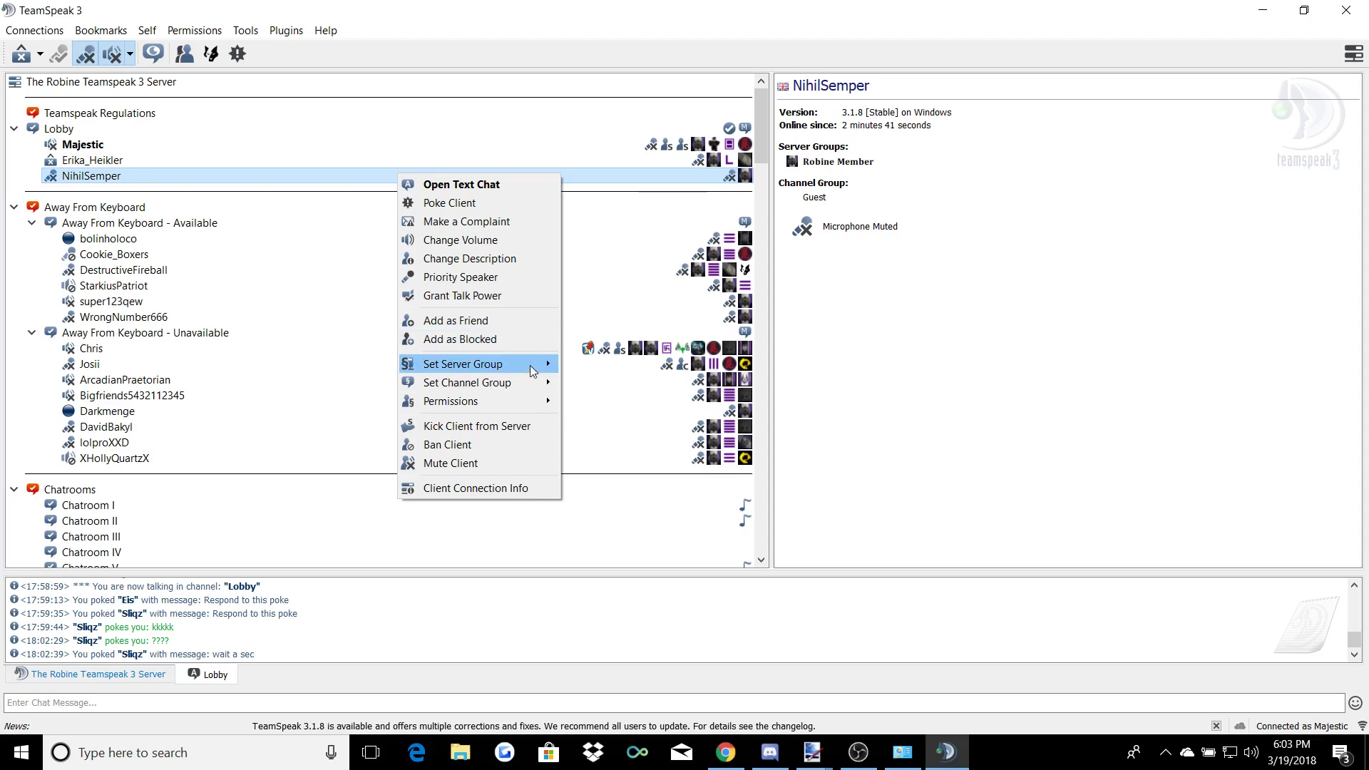
mouse_move(500, 364)
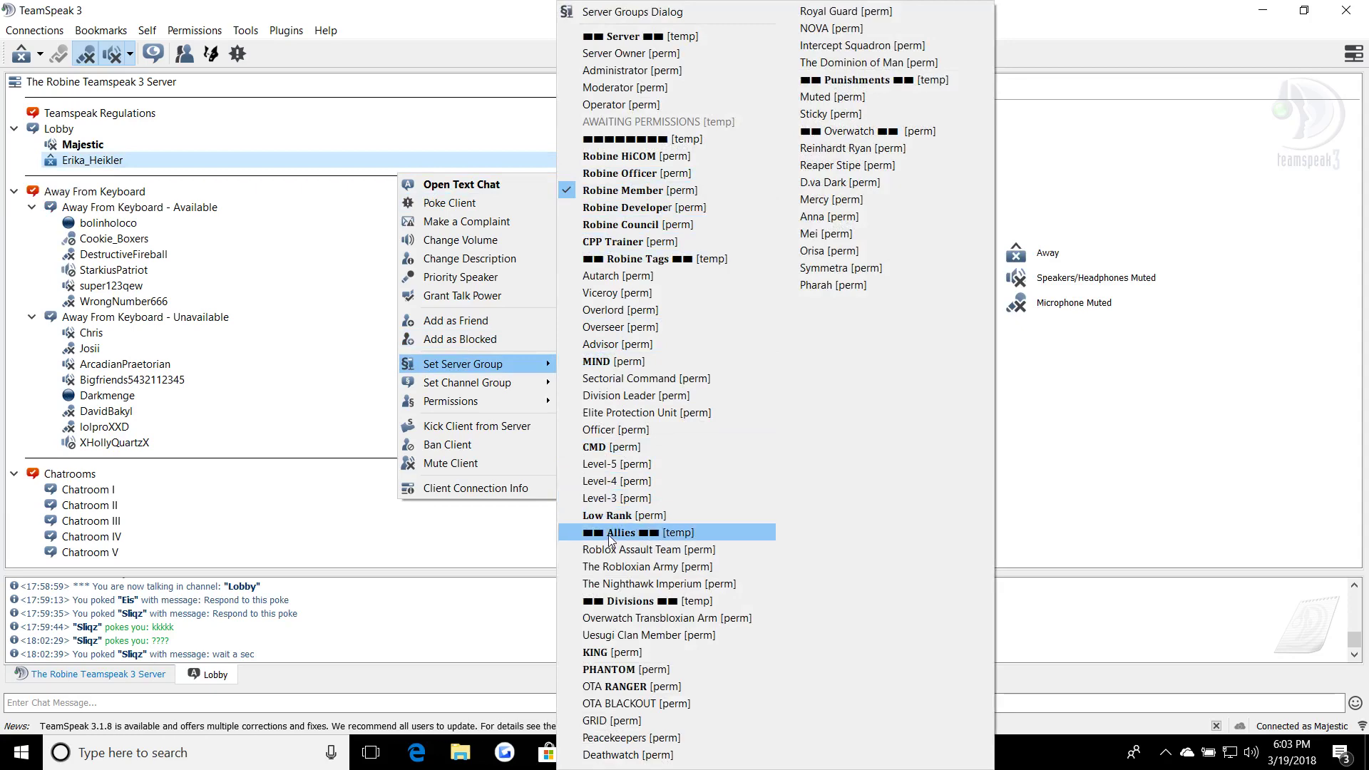
left_click(1123, 531)
scroll(371, 332, "down", 20)
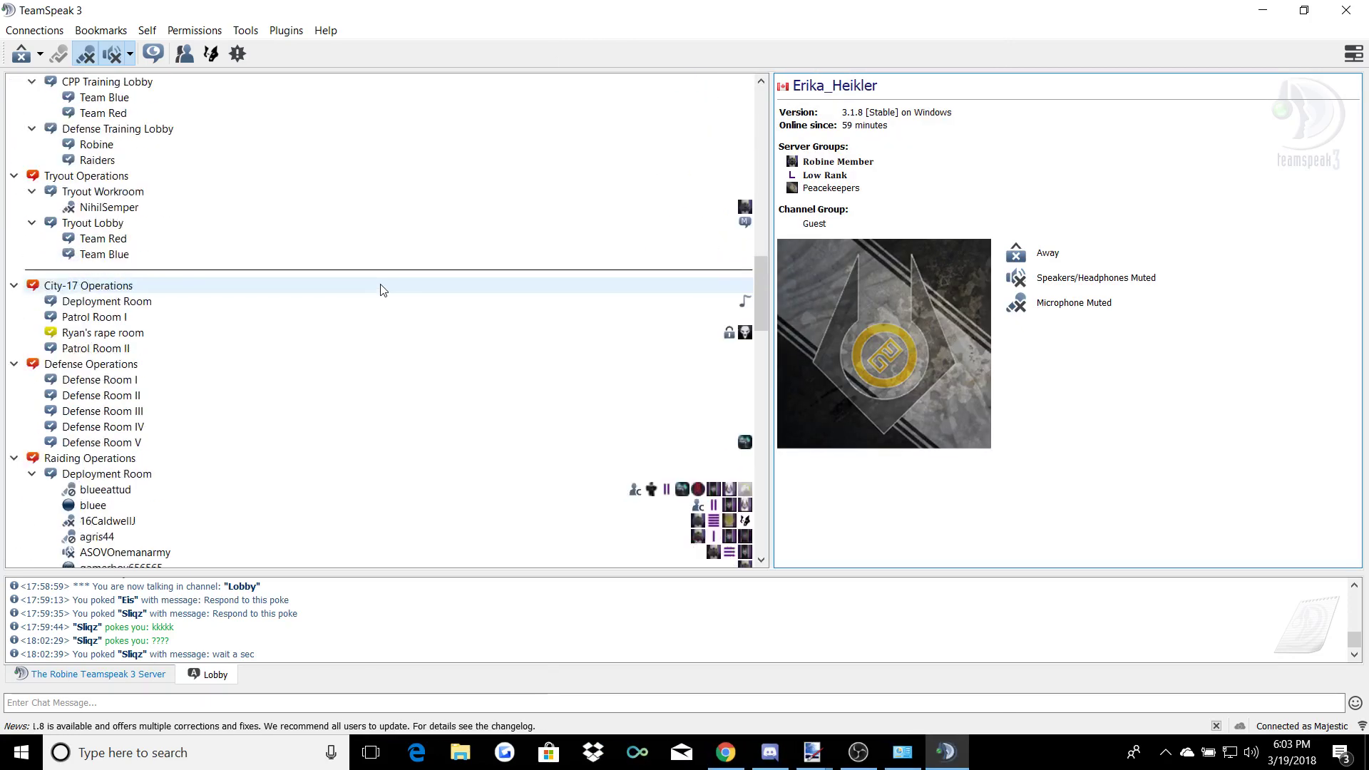
scroll(357, 300, "down", 12)
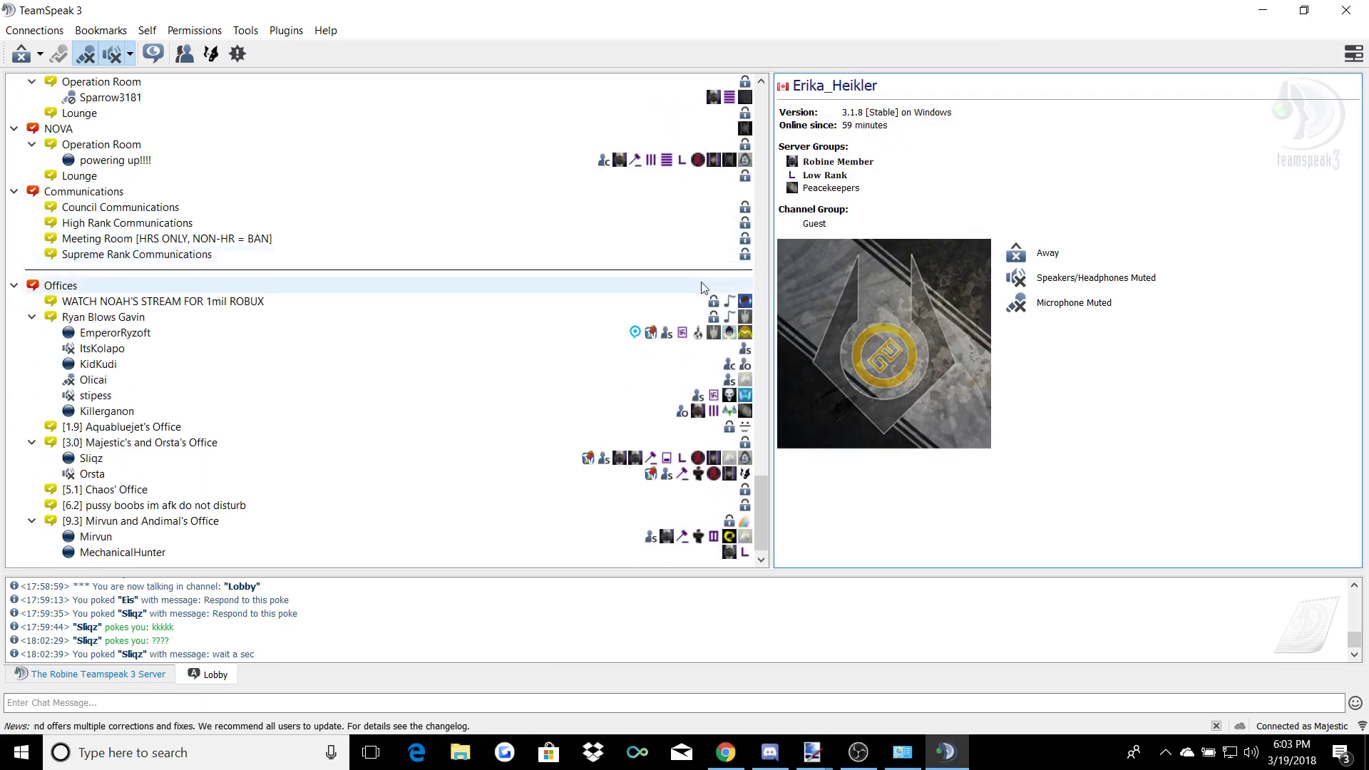
scroll(733, 275, "up", 20)
scroll(686, 316, "down", 15)
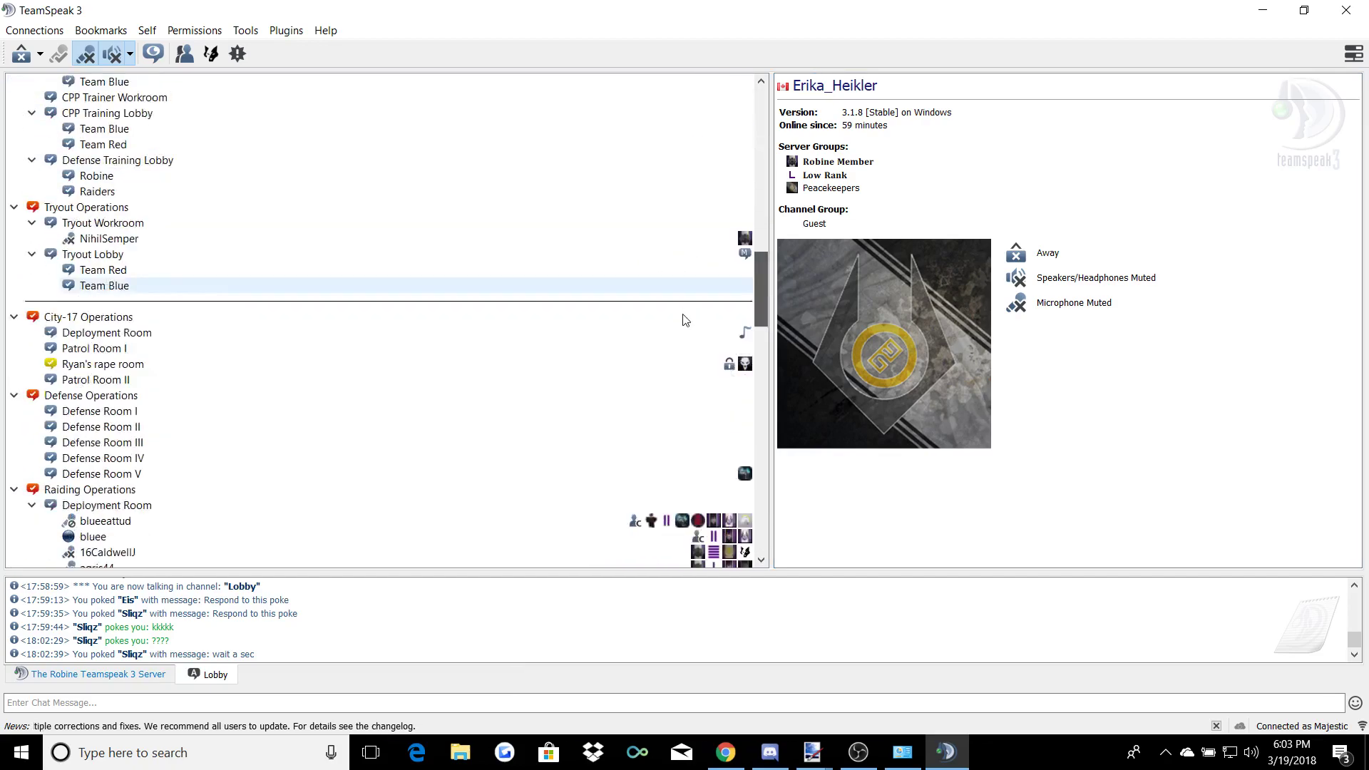
scroll(687, 419, "up", 20)
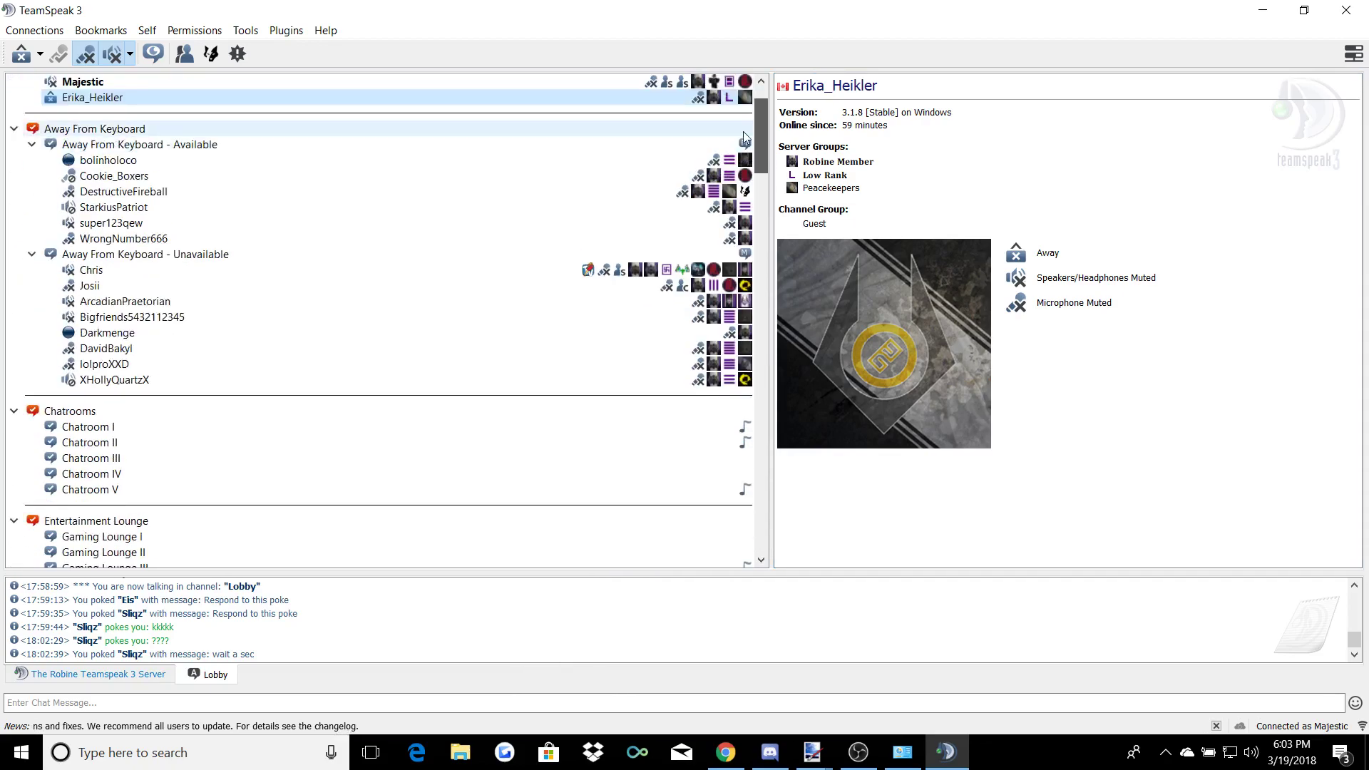
scroll(503, 300, "down", 5)
- Join Chatroom I, then Chatroom III, and settle in Chatroom IV
double_click(121, 238)
double_click(129, 269)
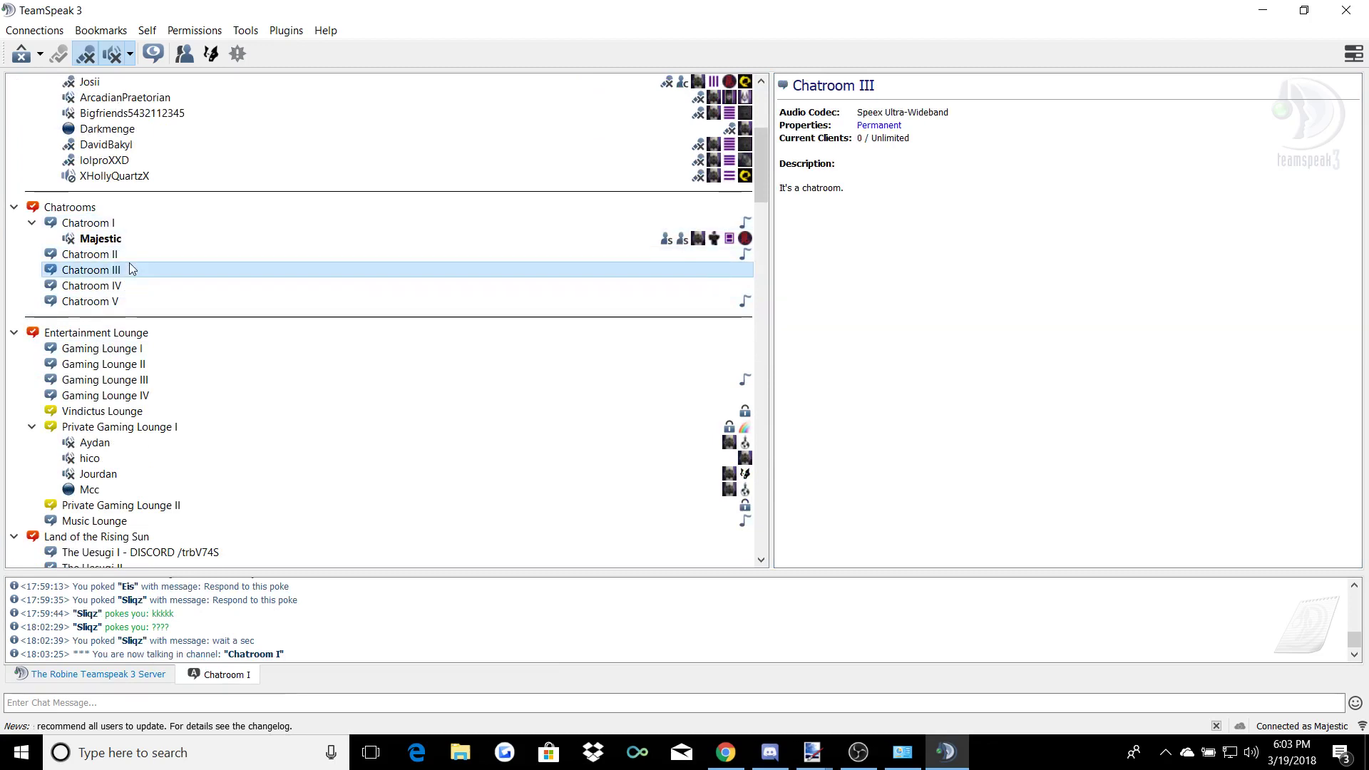
double_click(91, 285)
- Browse the channel tree: Chatroom V, City-17 and Royal Guard details, toggling NOVA and PHANTOM
left_click(90, 301)
scroll(96, 364, "down", 4)
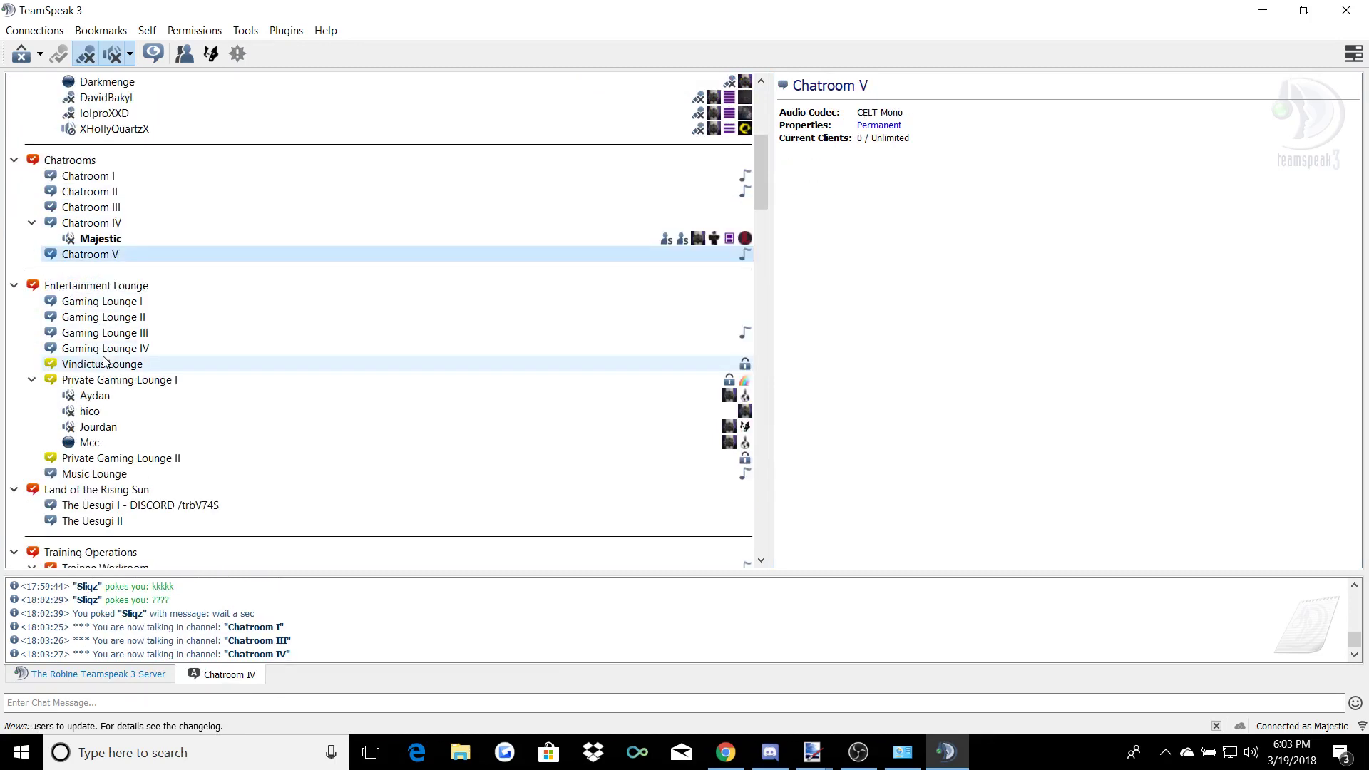
scroll(96, 364, "down", 15)
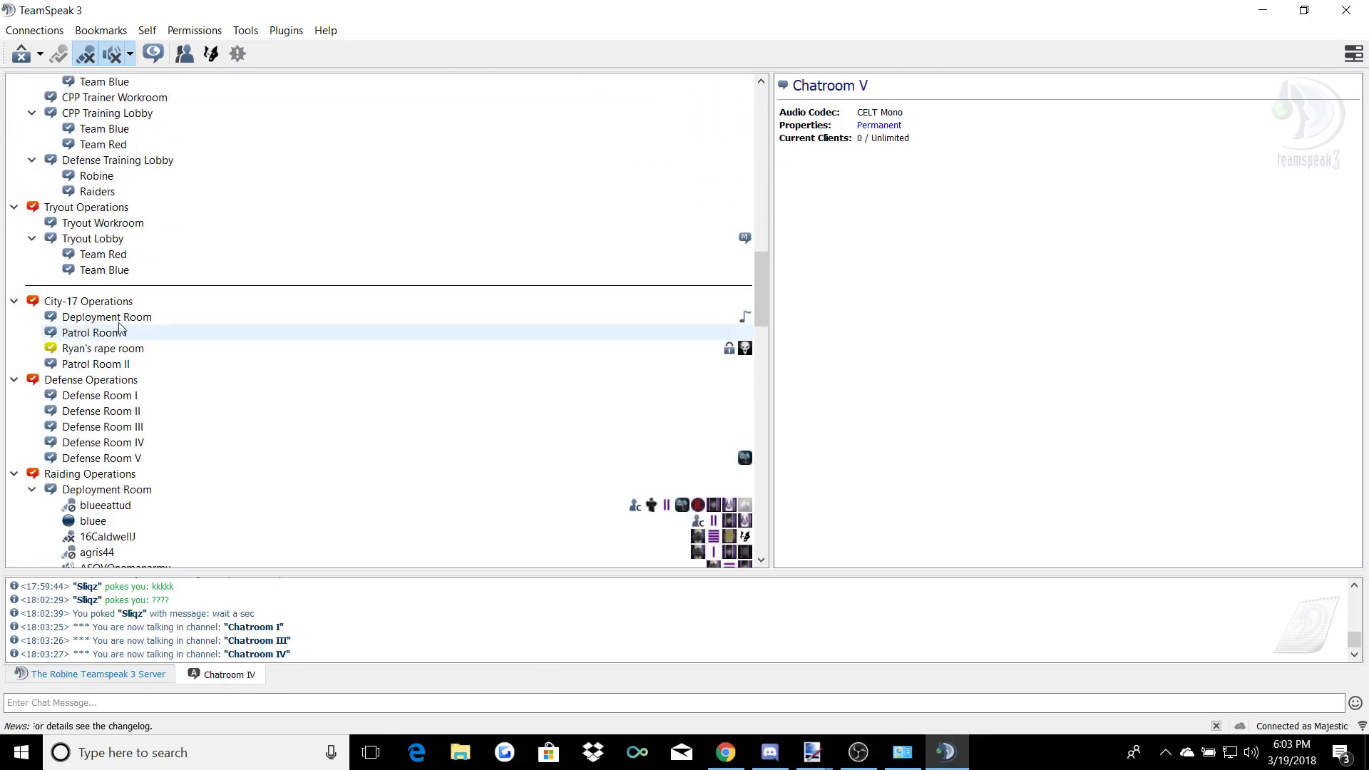
scroll(119, 328, "down", 3)
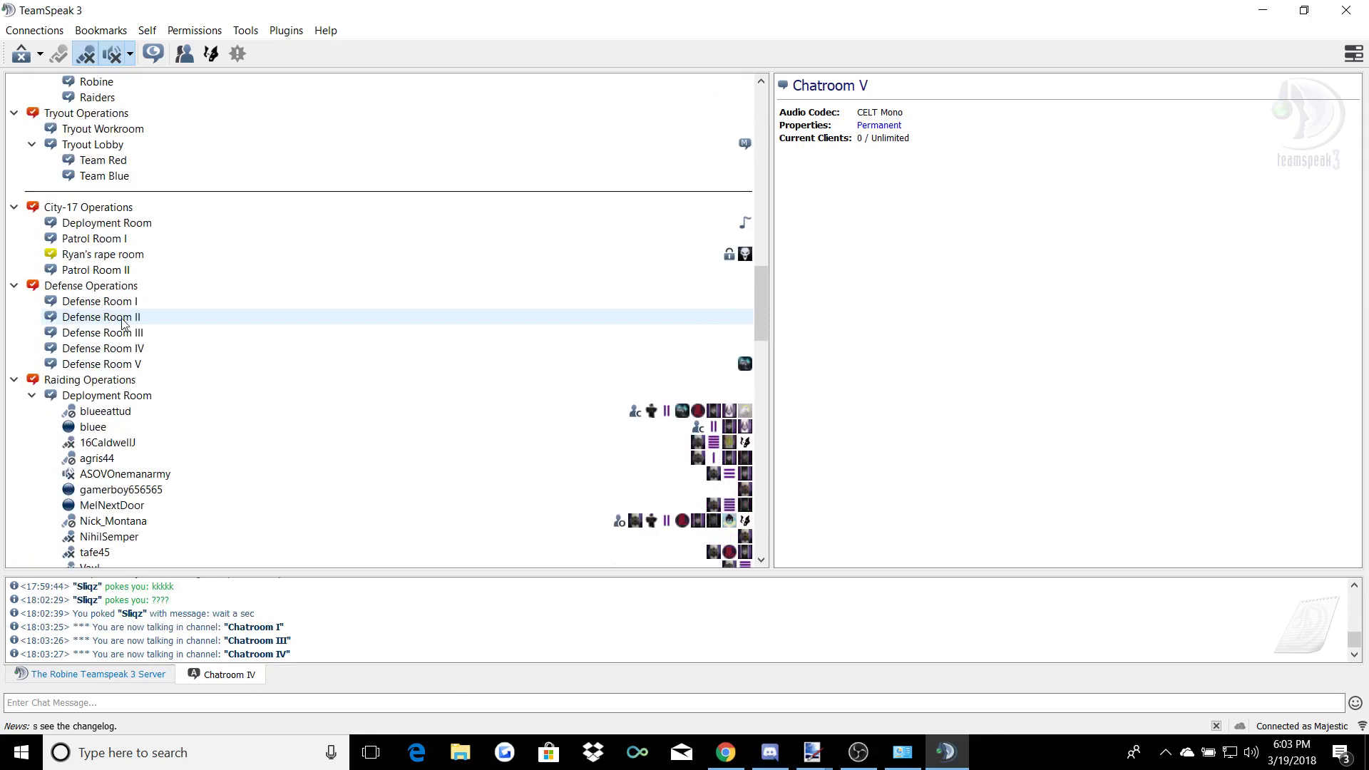
left_click(48, 258)
scroll(50, 264, "down", 20)
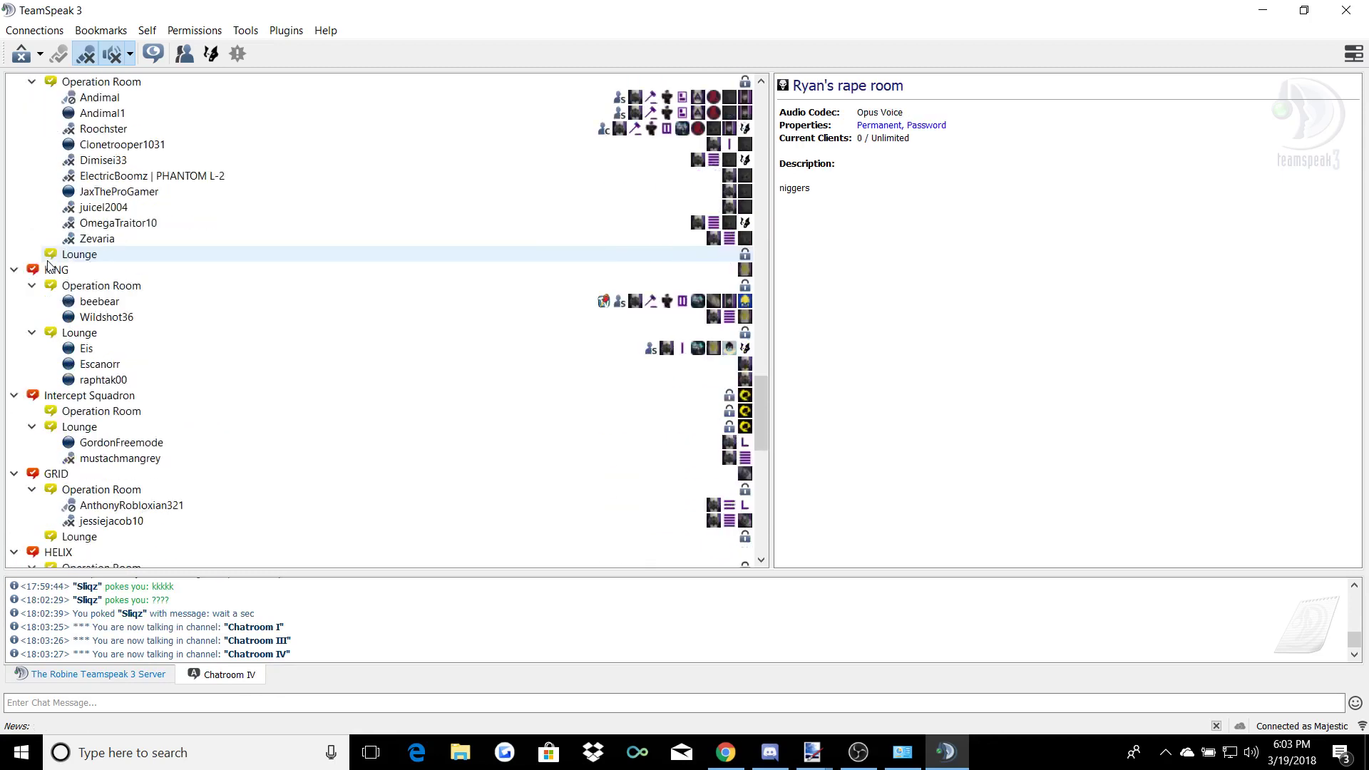
left_click(76, 382)
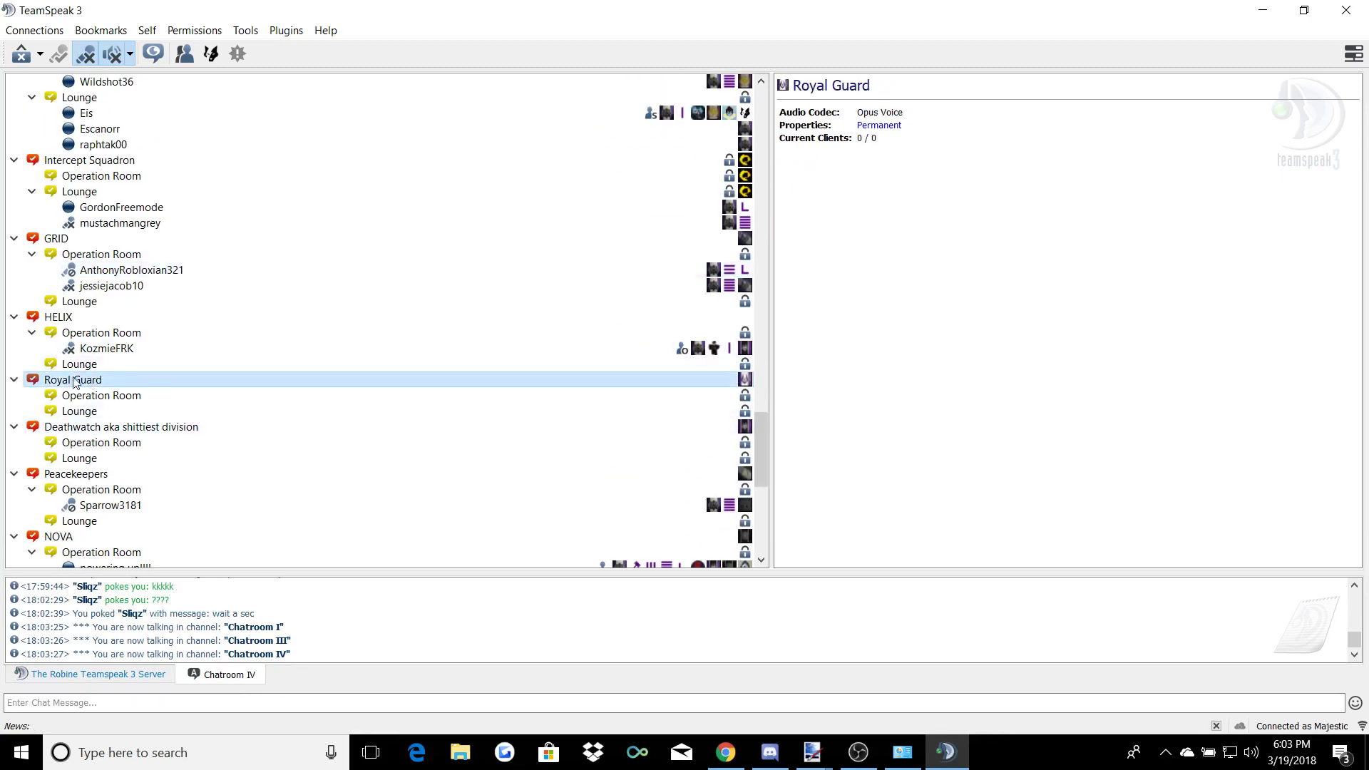
scroll(164, 393, "down", 5)
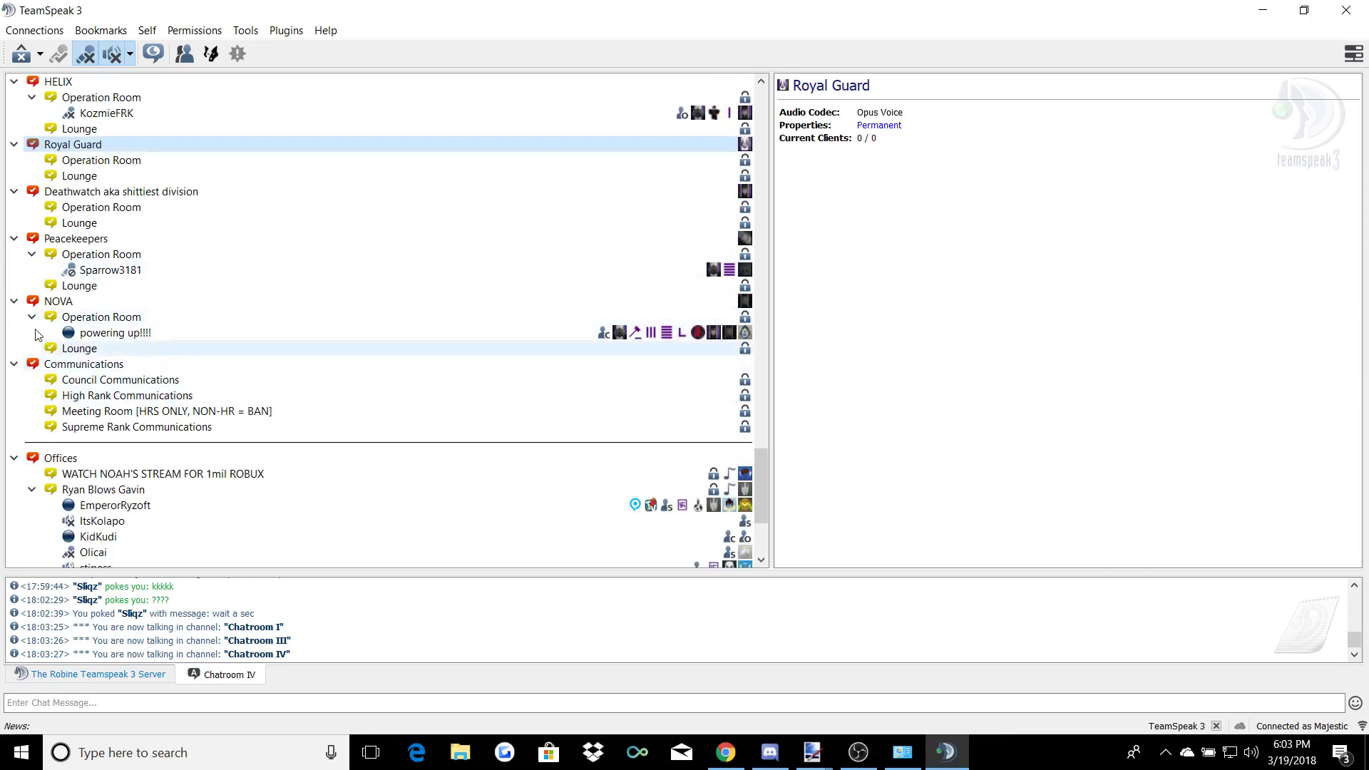
left_click(13, 302)
left_click(14, 302)
scroll(12, 303, "up", 12)
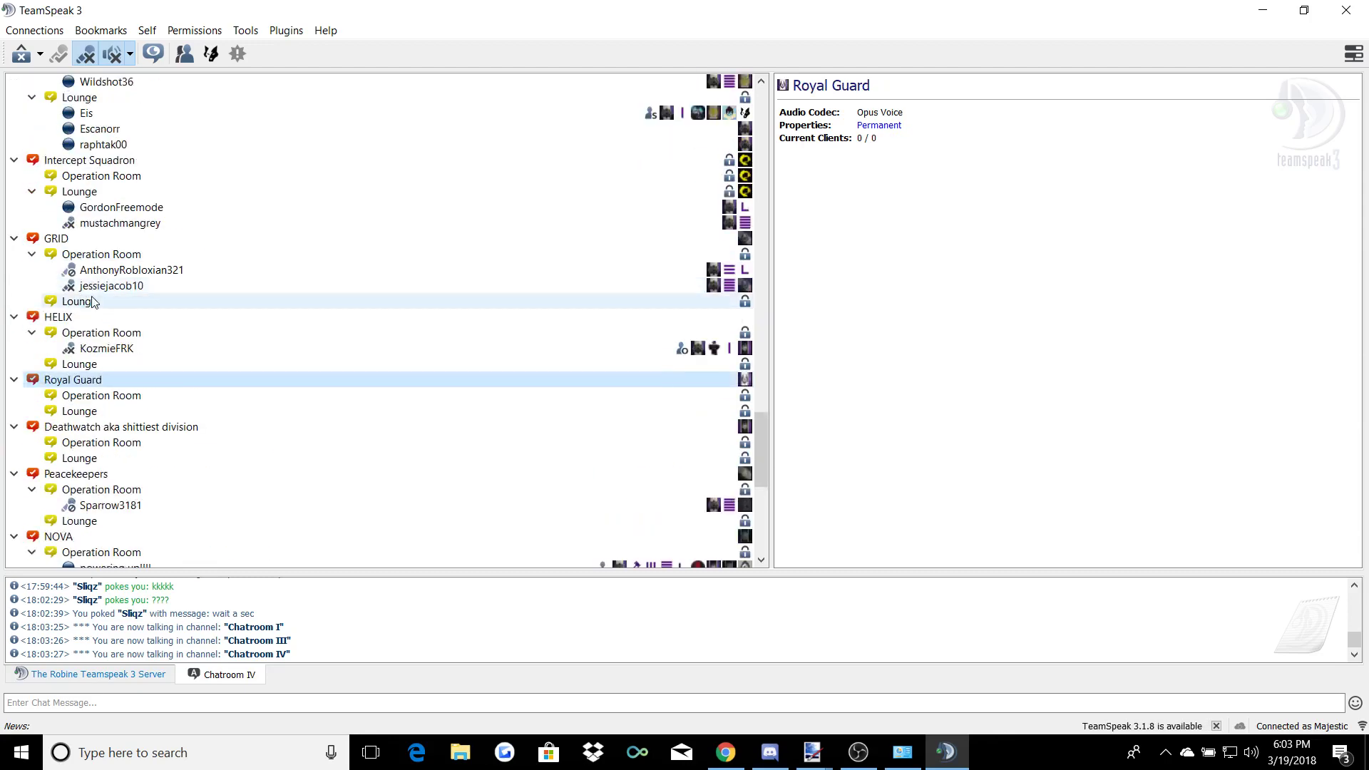
left_click(13, 443)
left_click_drag(13, 442, 18, 437)
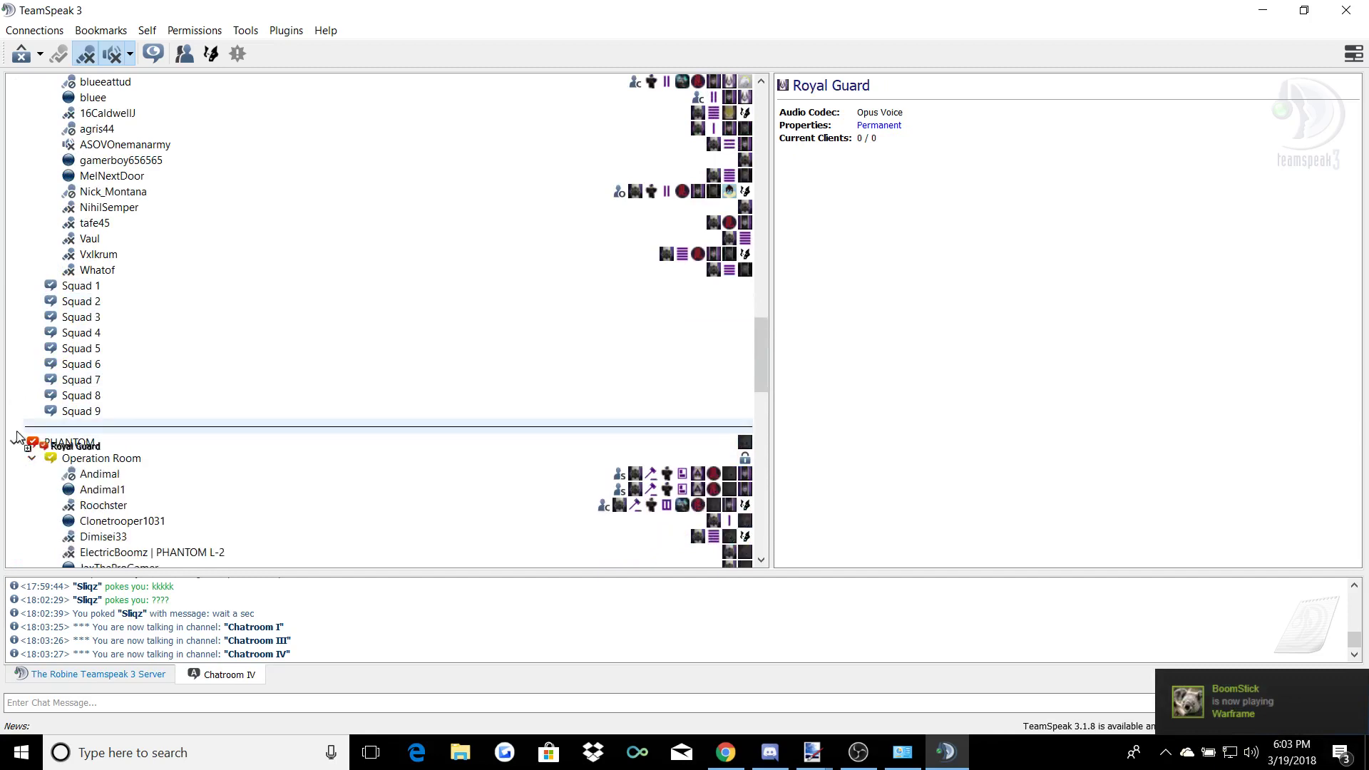
scroll(82, 448, "down", 1)
left_click(131, 430)
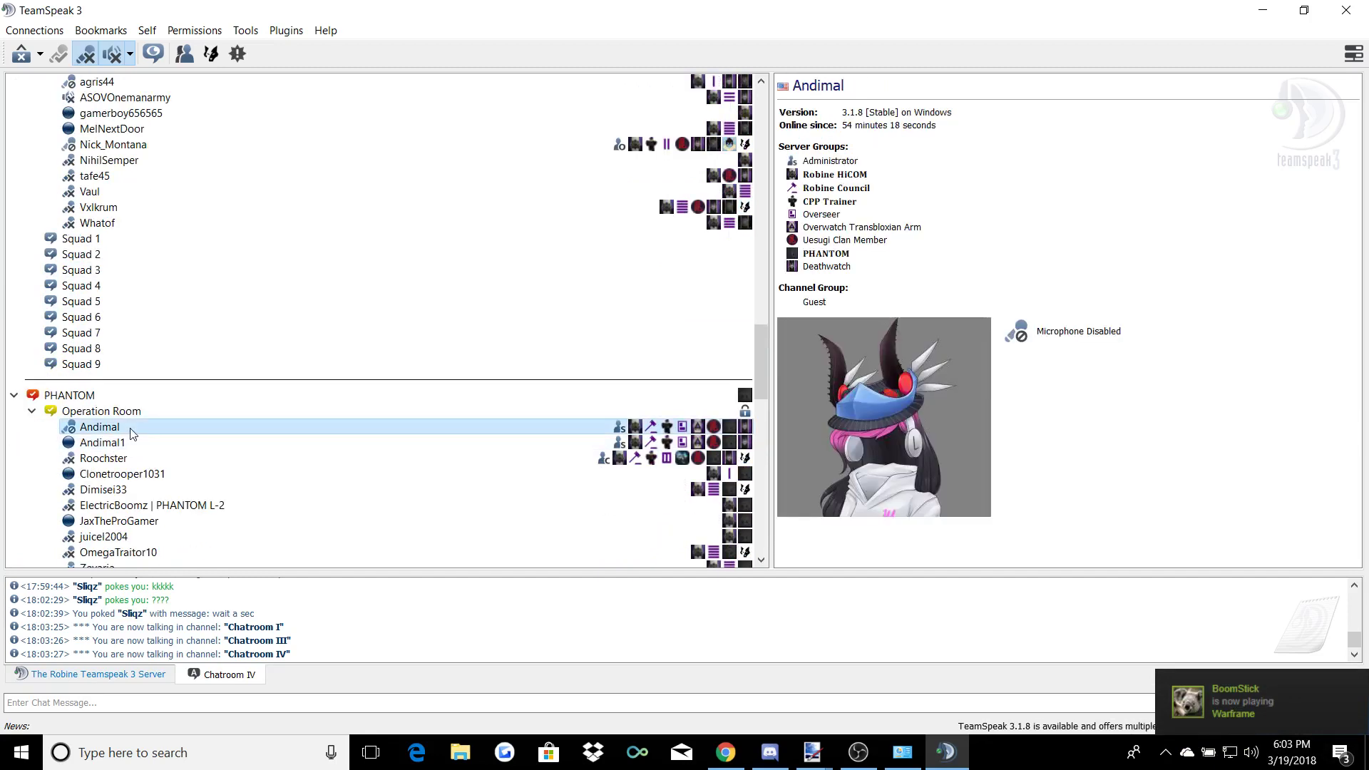
scroll(131, 433, "down", 1)
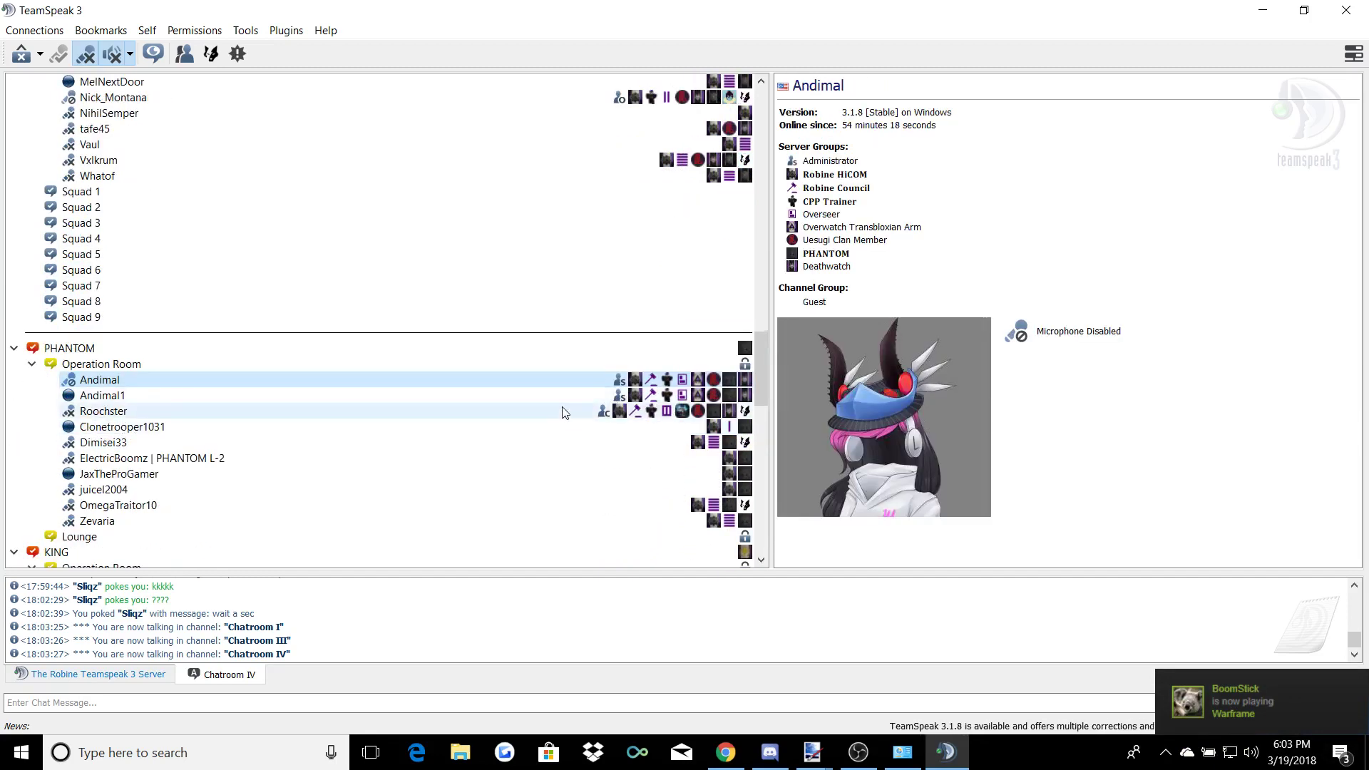
left_click(580, 398)
right_click(580, 398)
left_click(628, 422)
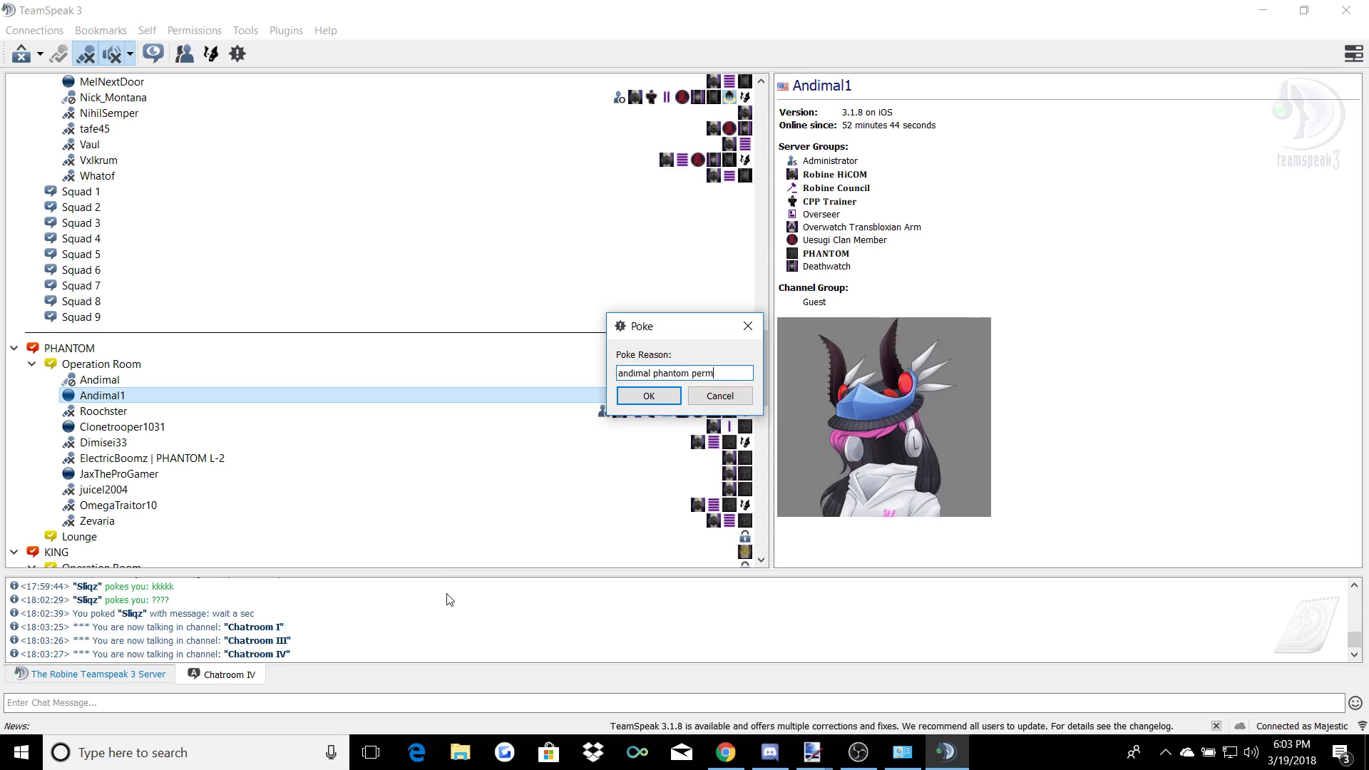
left_click(749, 326)
scroll(428, 385, "up", 15)
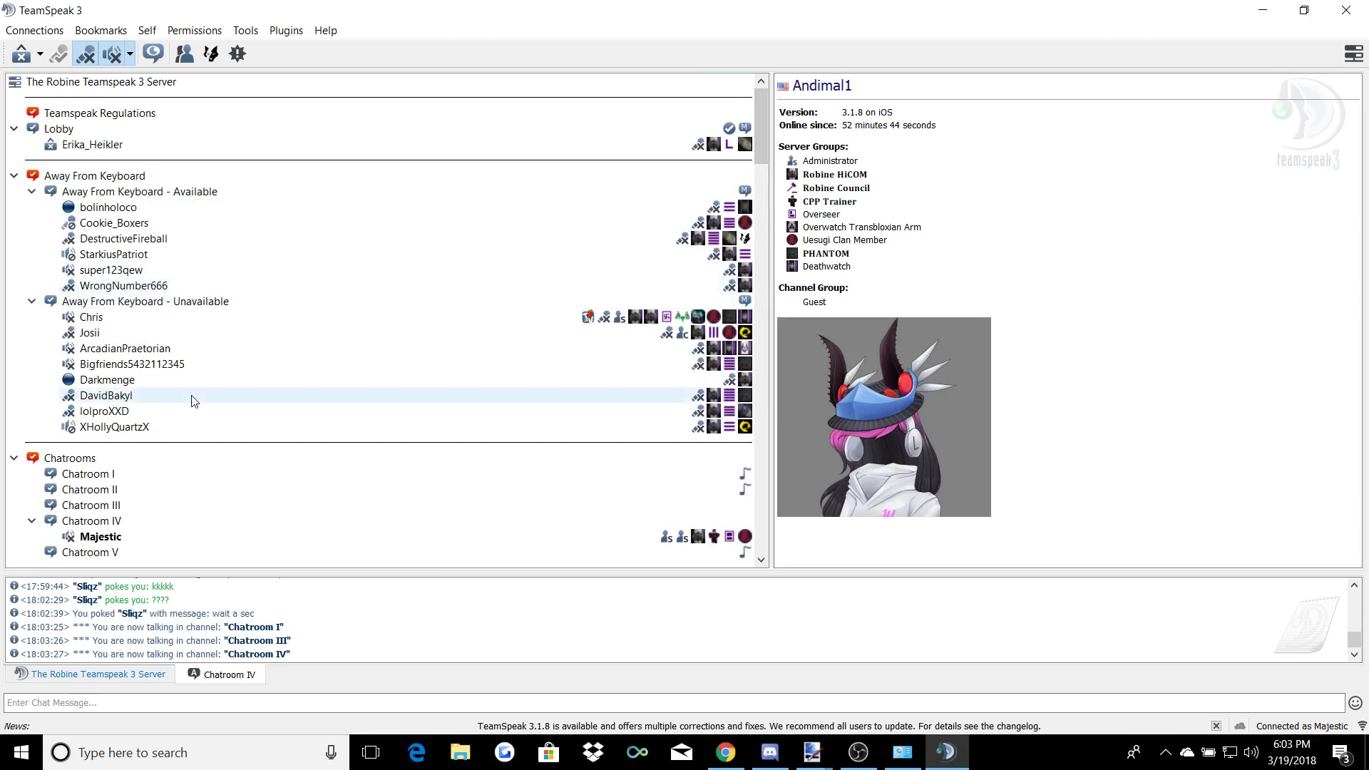
scroll(191, 399, "down", 5)
right_click(177, 303)
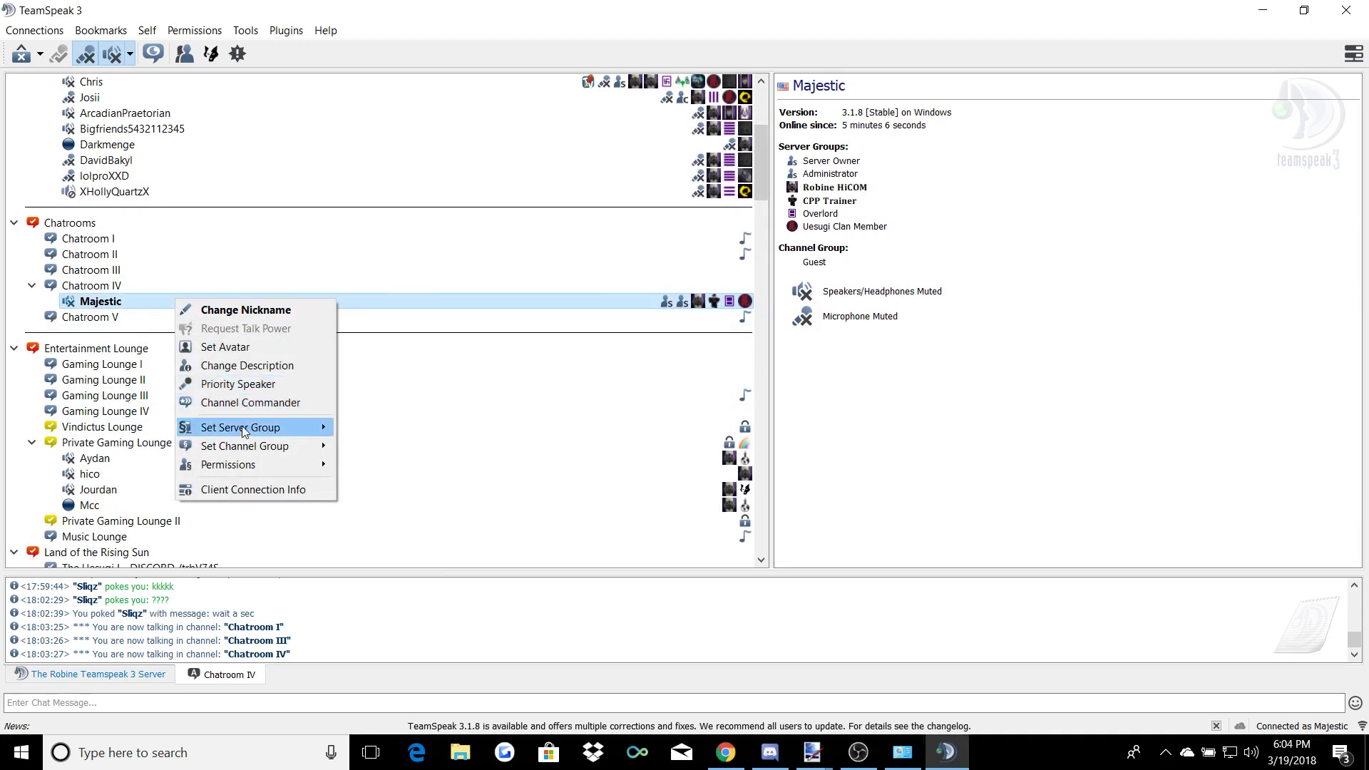
mouse_move(243, 429)
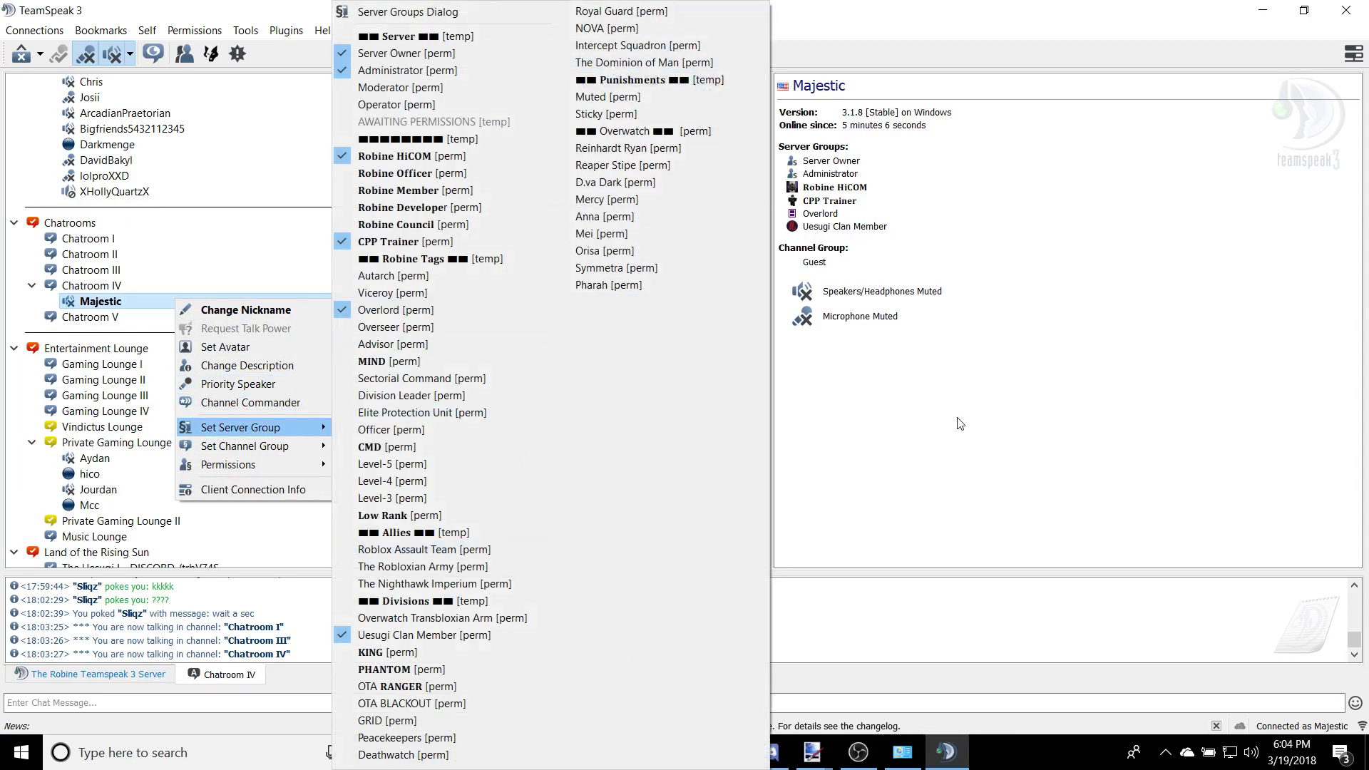
left_click(959, 423)
scroll(612, 346, "down", 20)
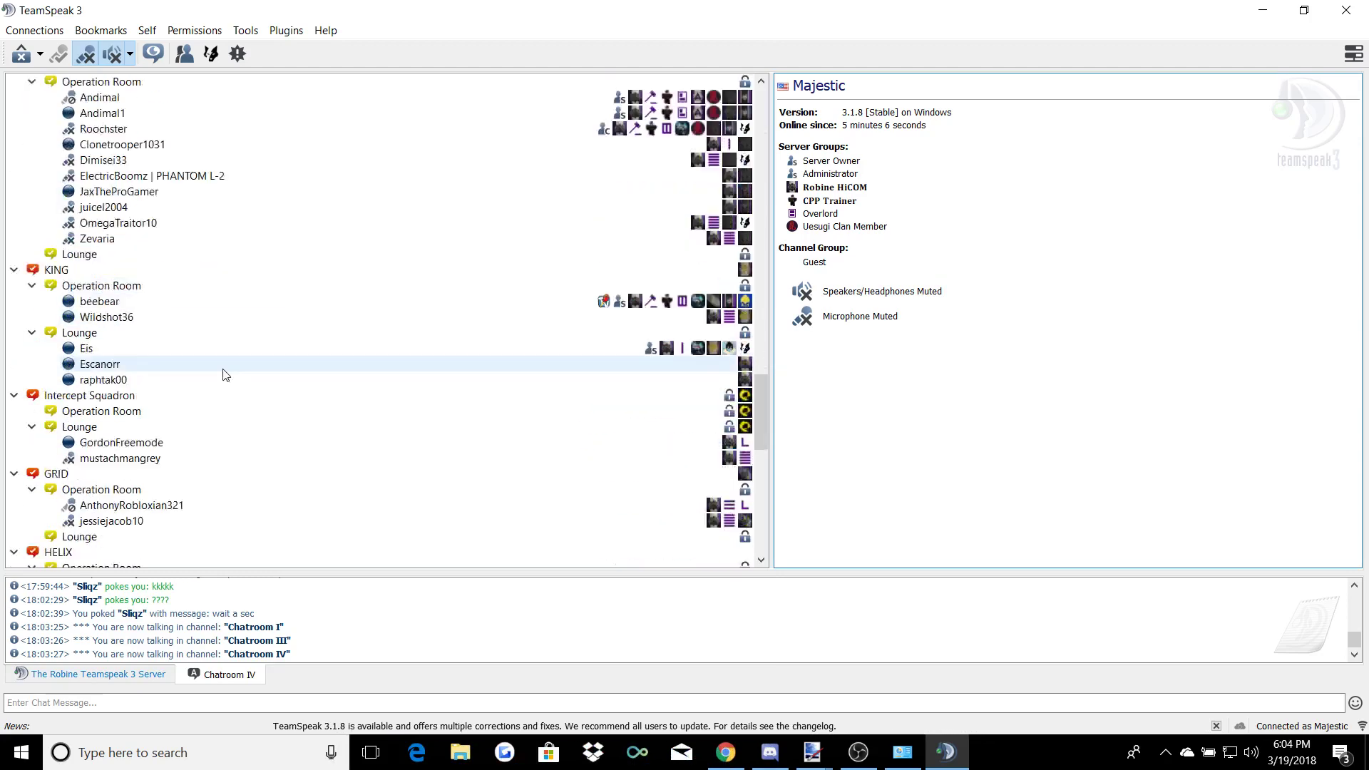
scroll(214, 356, "up", 4)
scroll(206, 360, "down", 16)
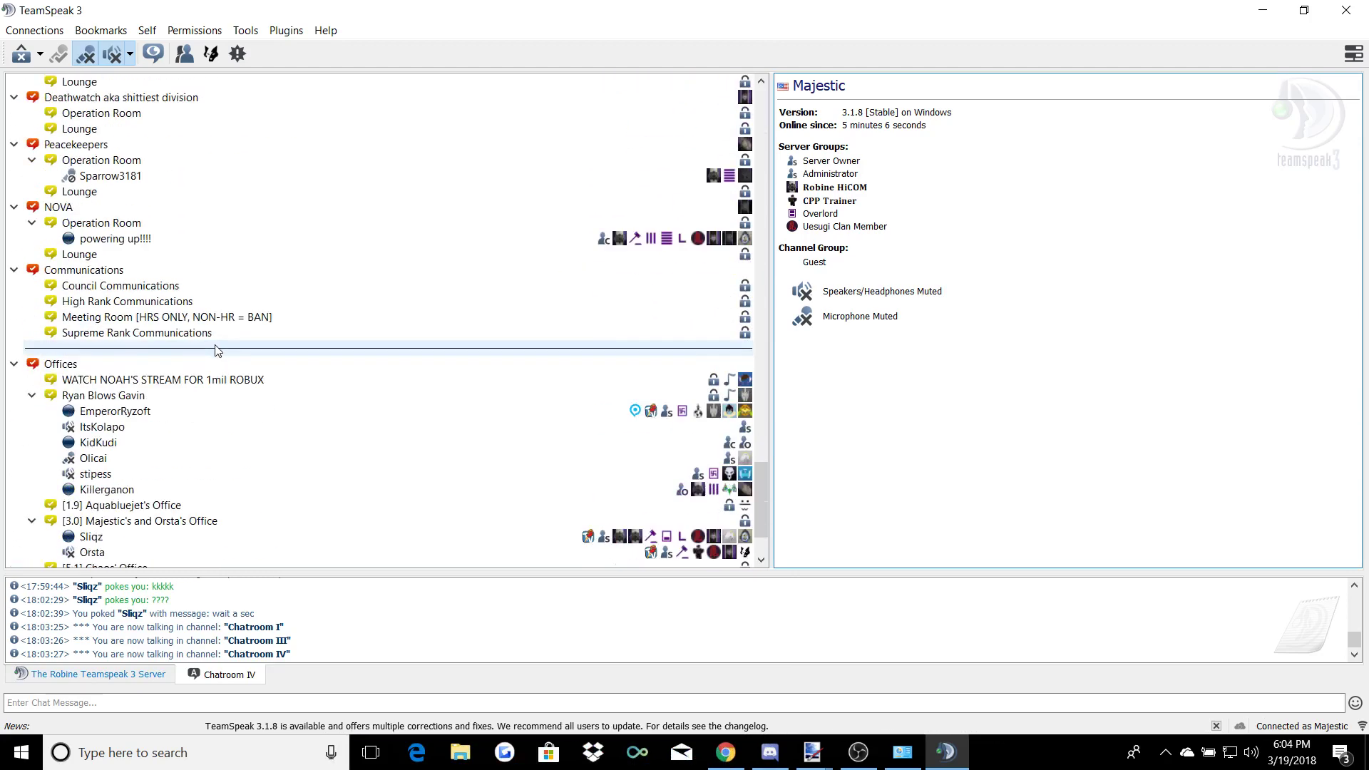
scroll(218, 348, "down", 2)
scroll(221, 321, "up", 9)
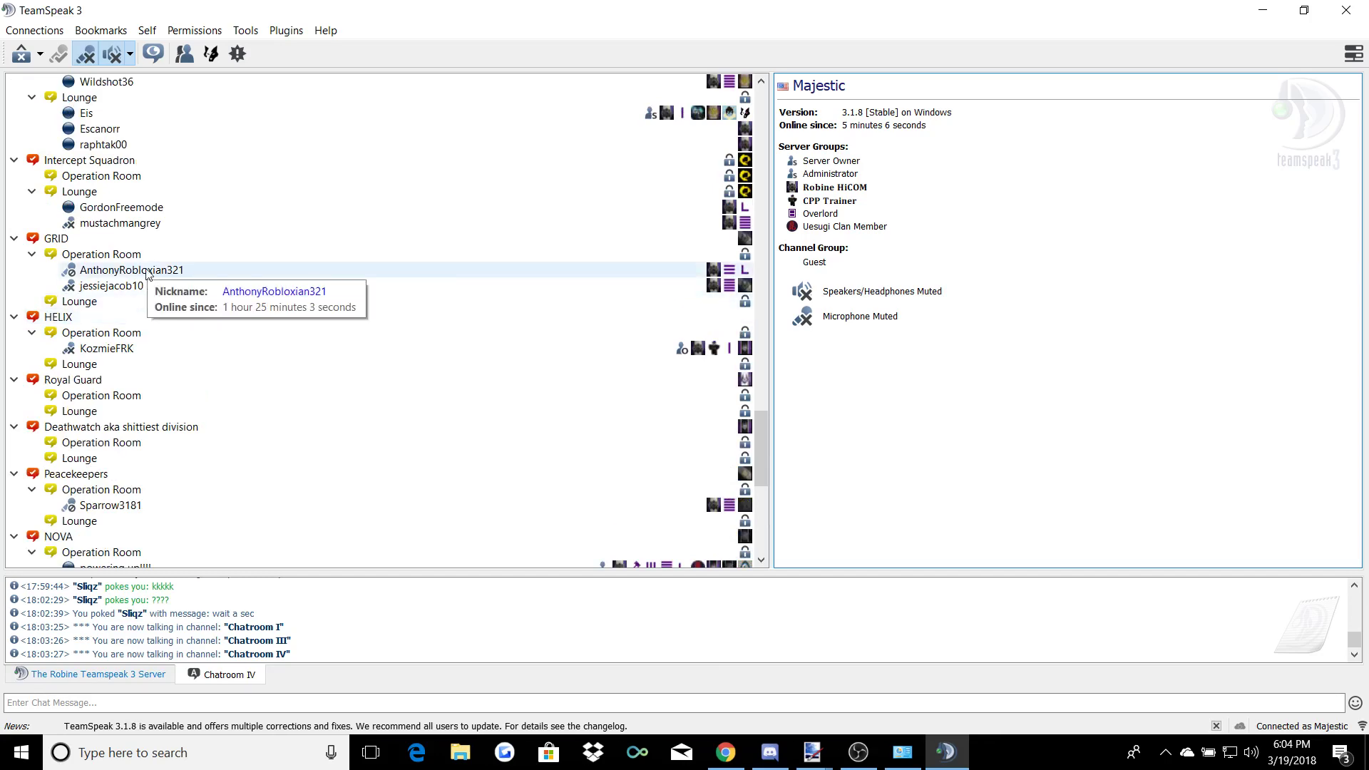
scroll(149, 320, "down", 9)
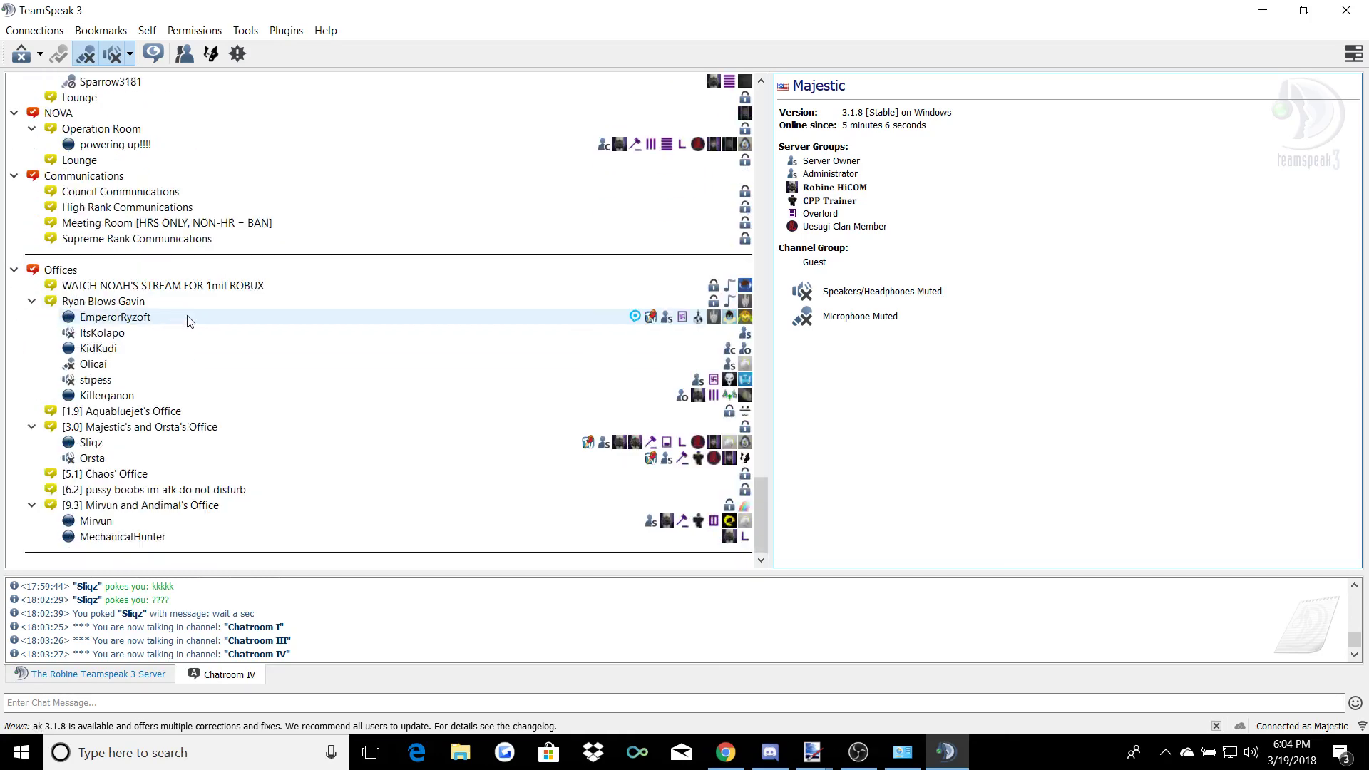
scroll(169, 365, "up", 15)
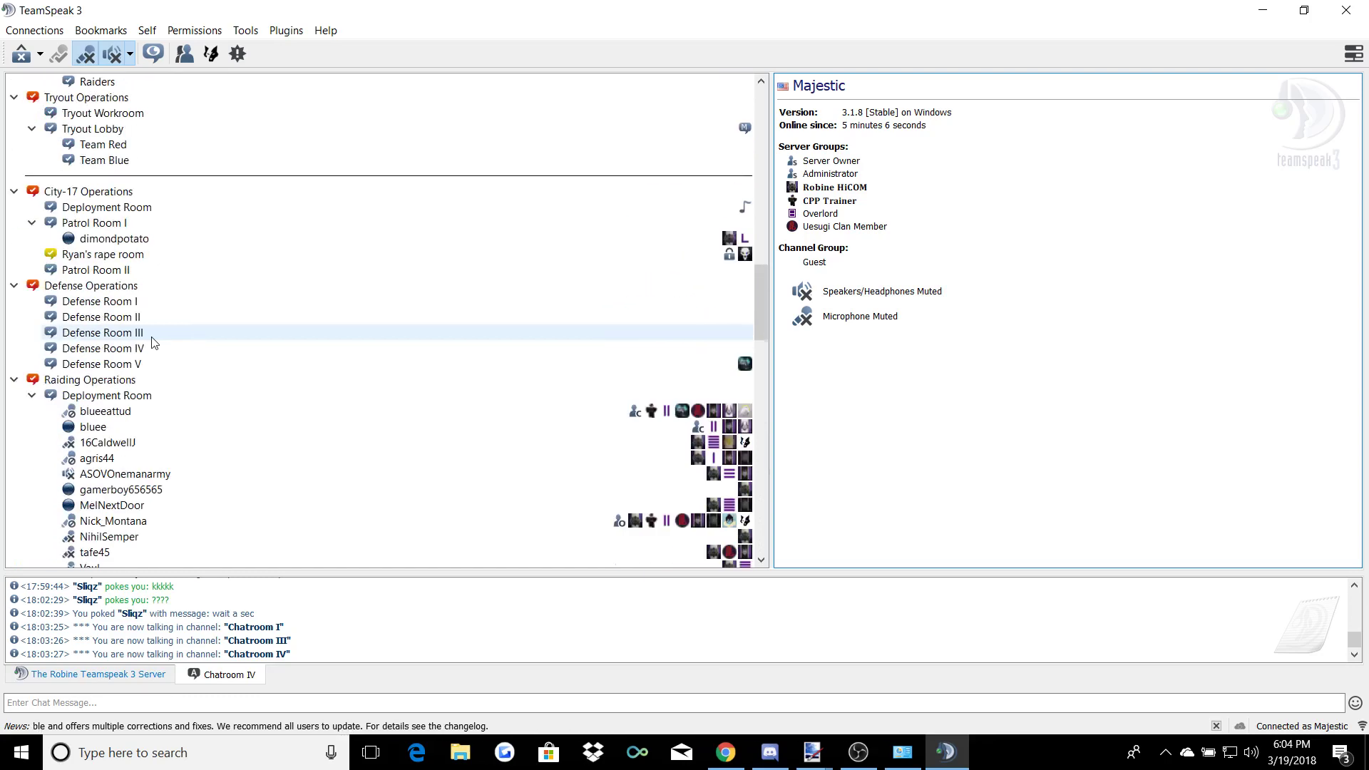
mouse_move(156, 329)
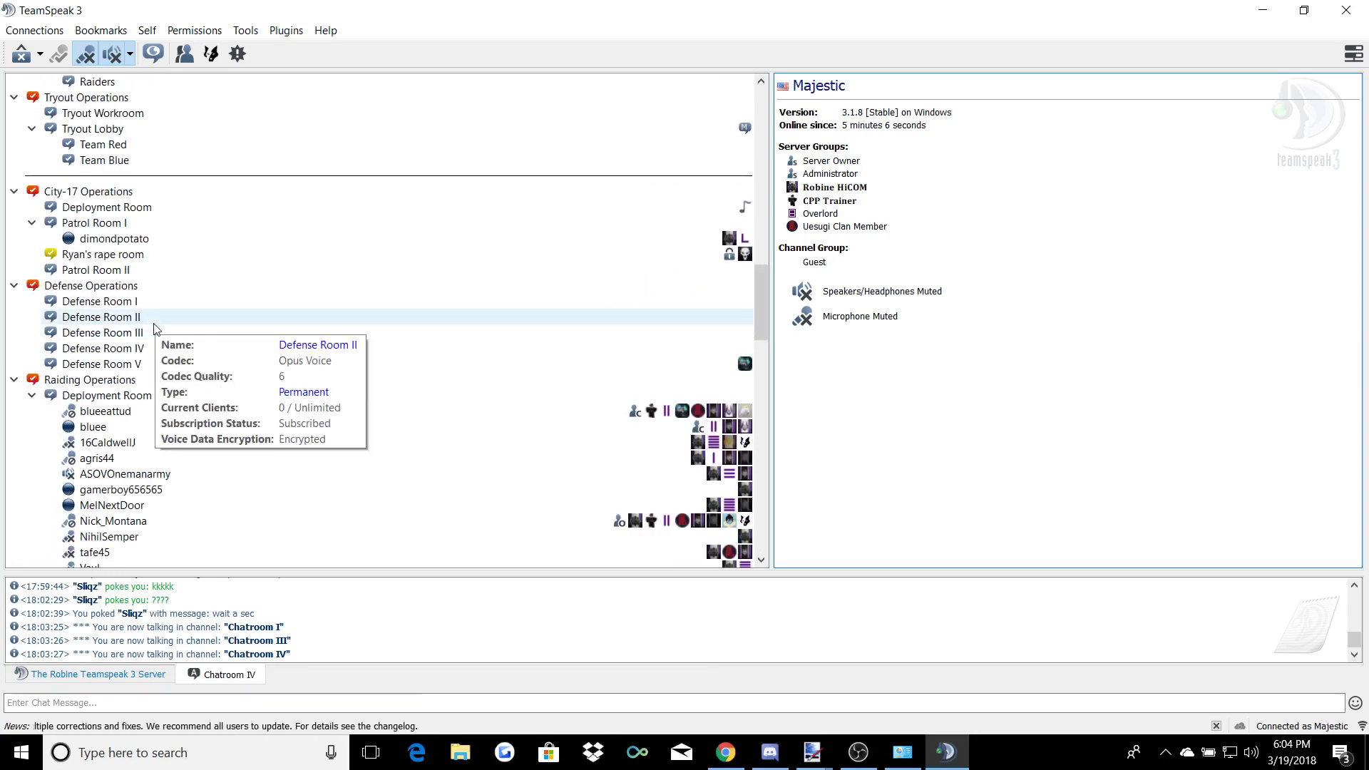
- Join Patrol Room I, the Raiding Operations Deployment Room, then Squad 1
scroll(182, 321, "up", 8)
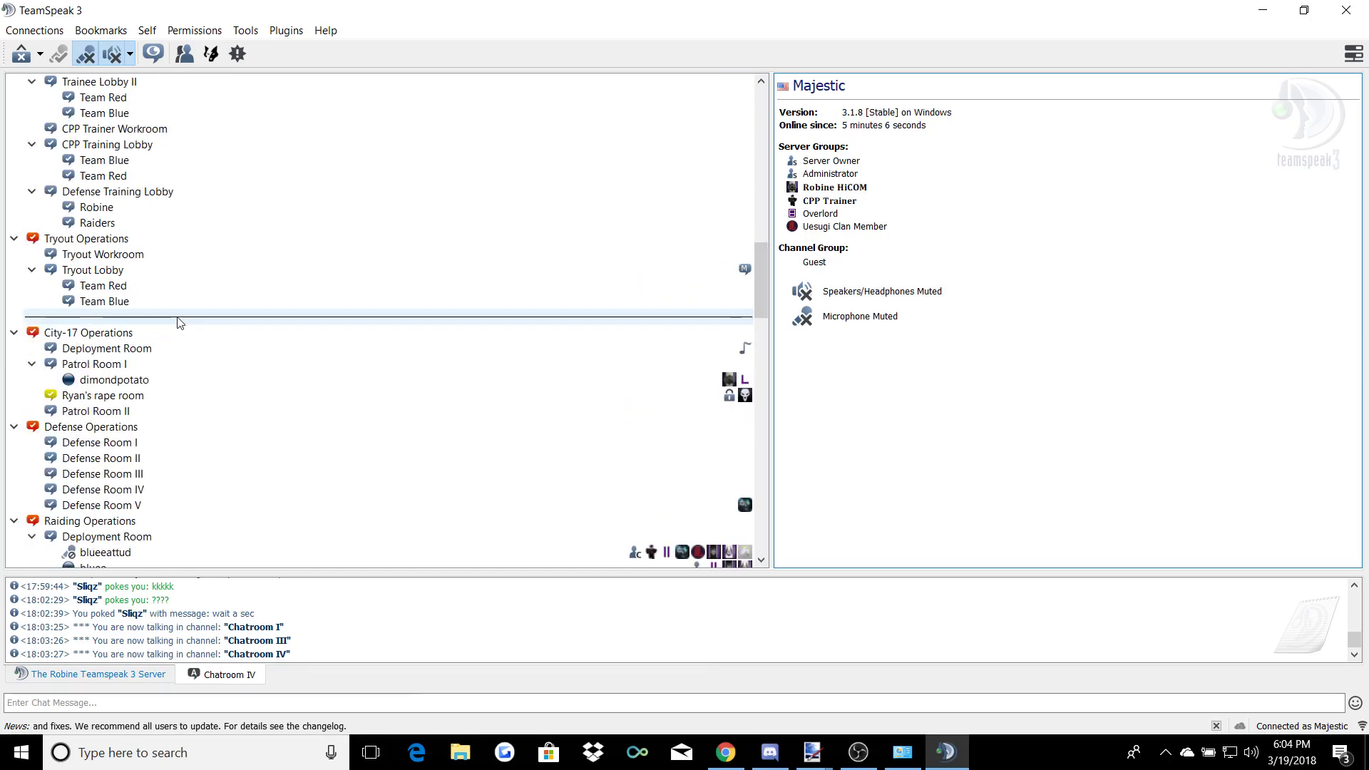
scroll(193, 318, "down", 11)
double_click(90, 131)
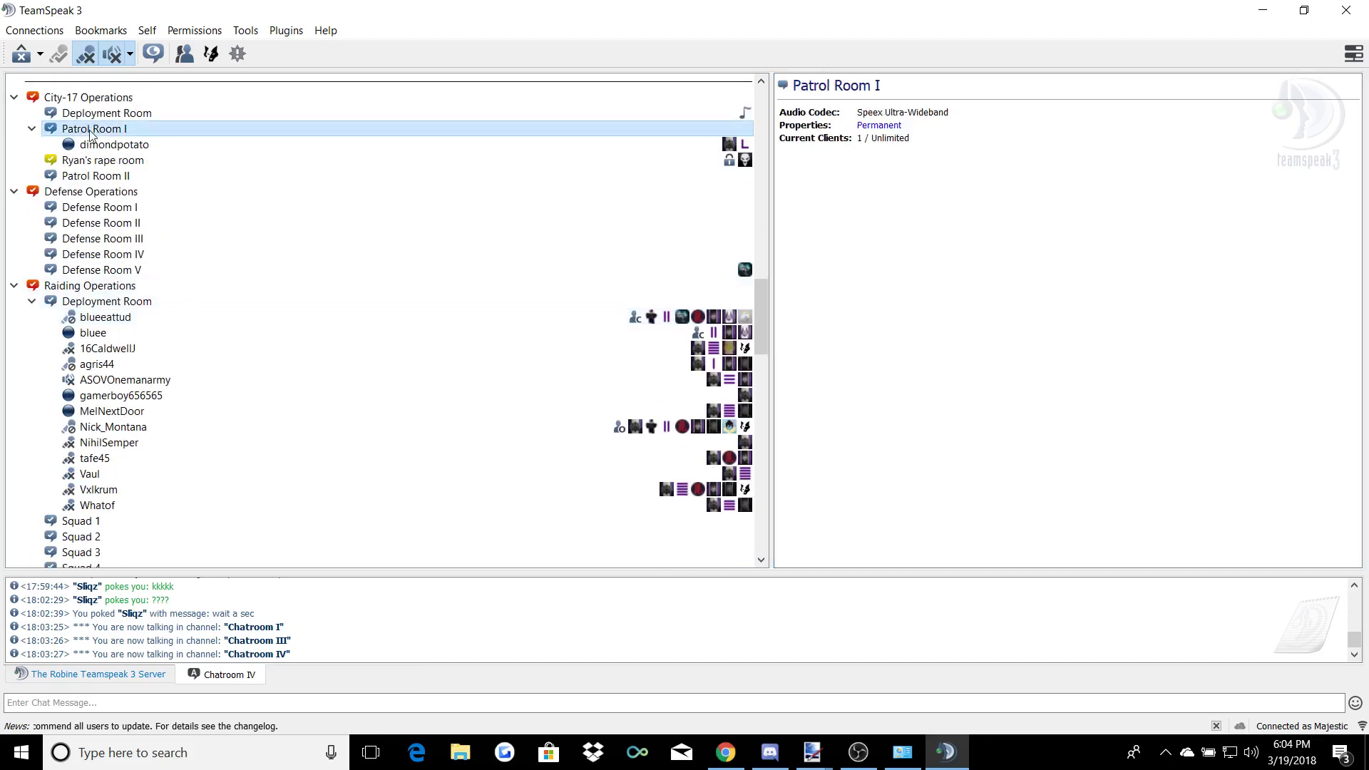
double_click(156, 334)
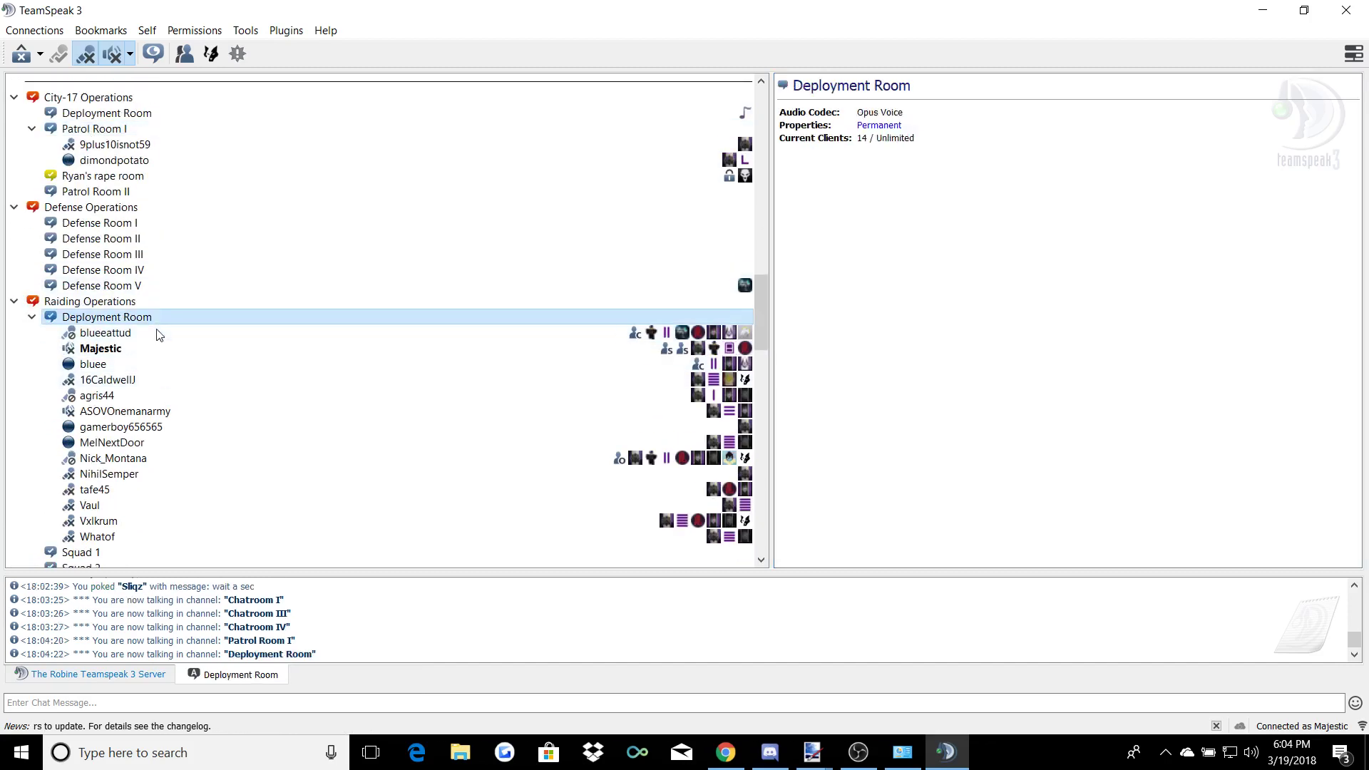
scroll(161, 332, "down", 5)
double_click(146, 318)
left_click(143, 347)
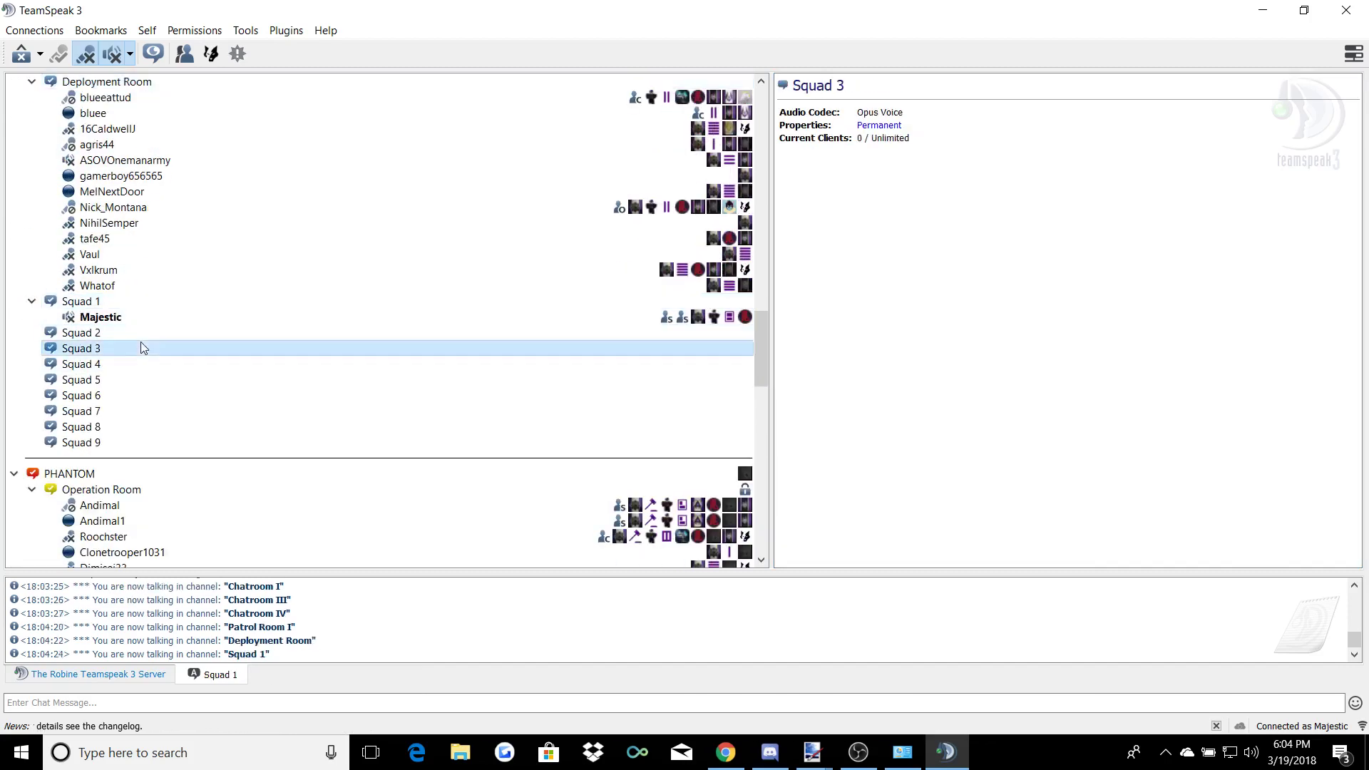
scroll(160, 352, "up", 7)
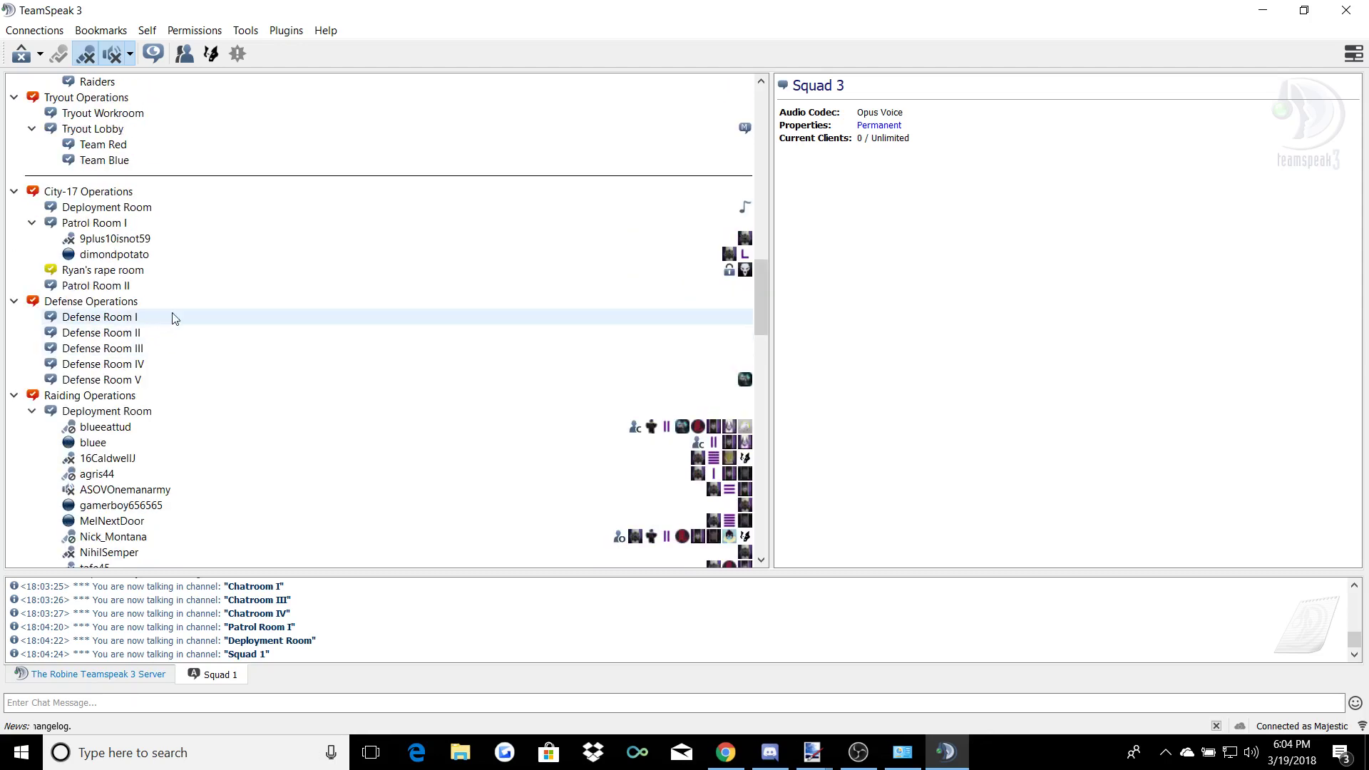
- Move to Defense Room I, then on to the Trainee Lobby
double_click(171, 318)
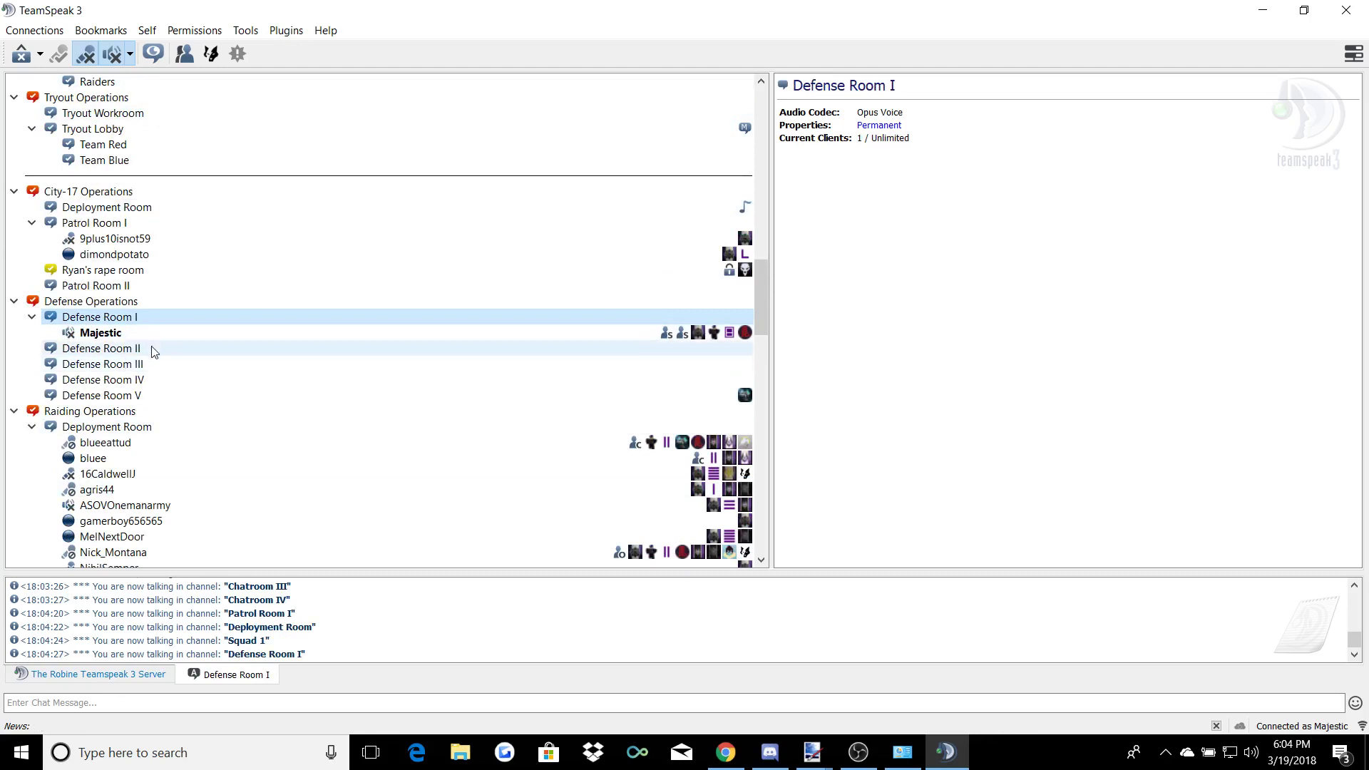
scroll(142, 459, "down", 3)
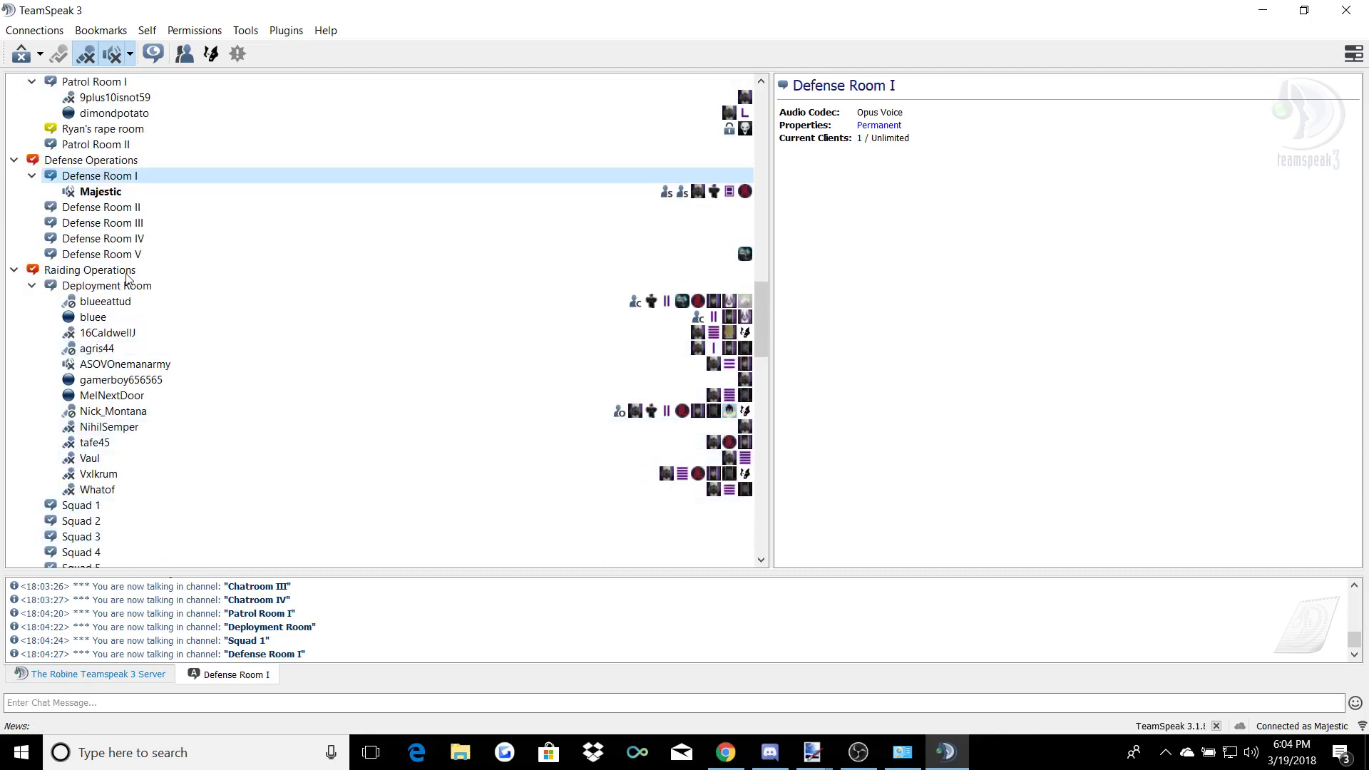
scroll(175, 355, "up", 7)
scroll(225, 367, "up", 6)
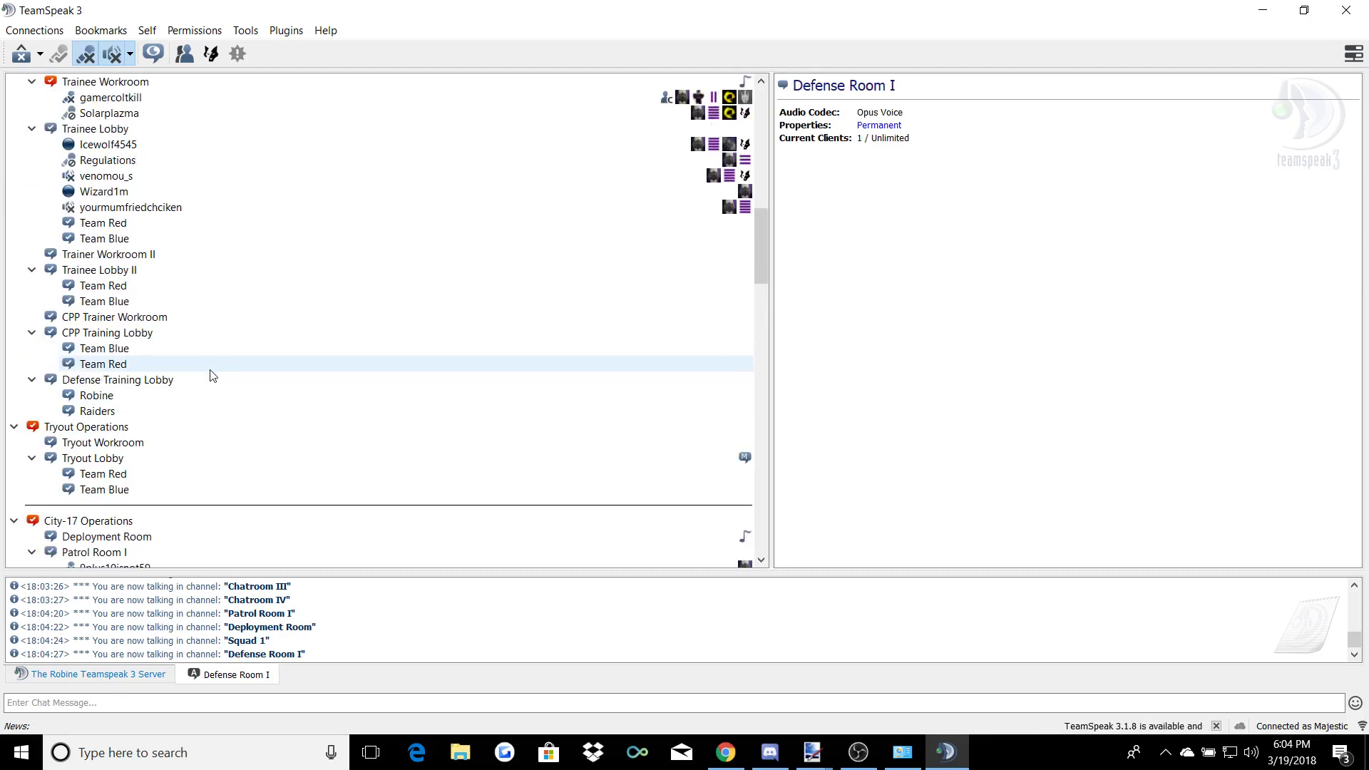
left_click(142, 224)
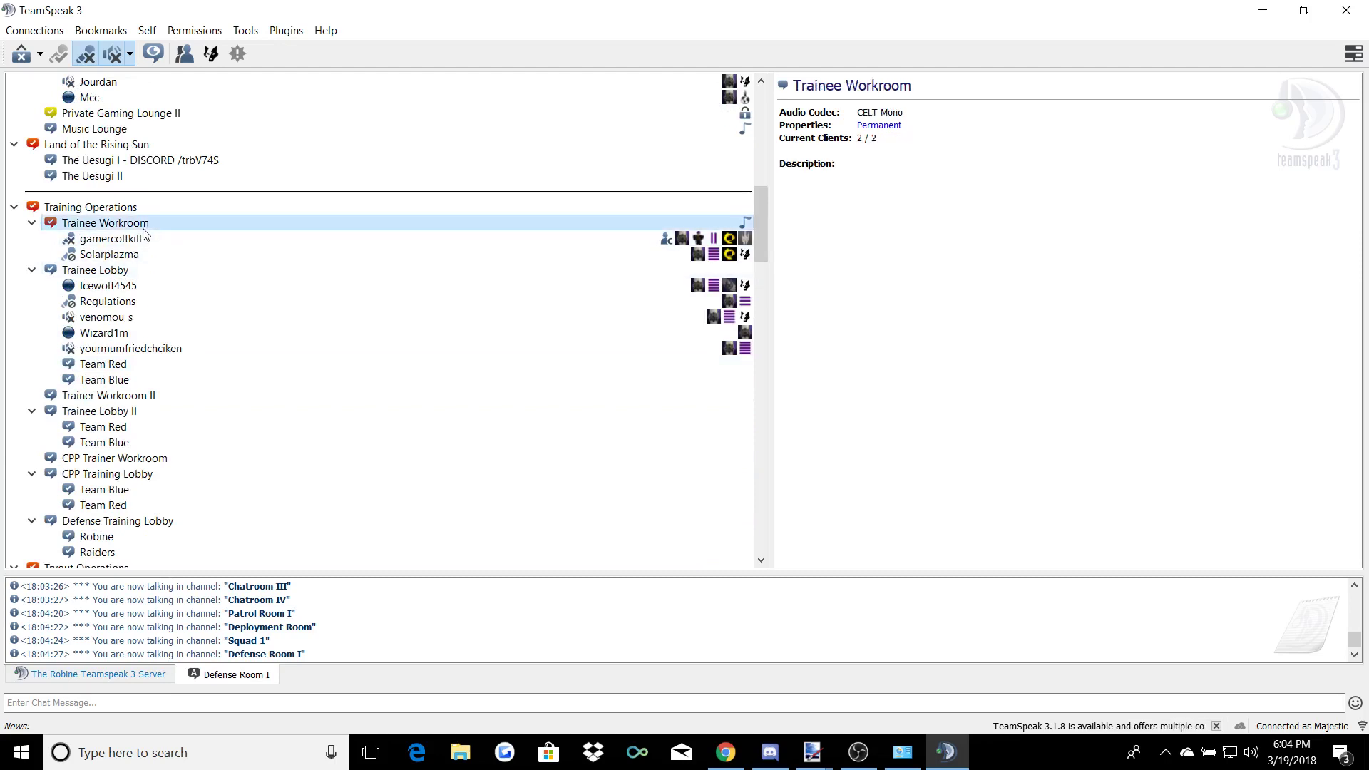
double_click(133, 271)
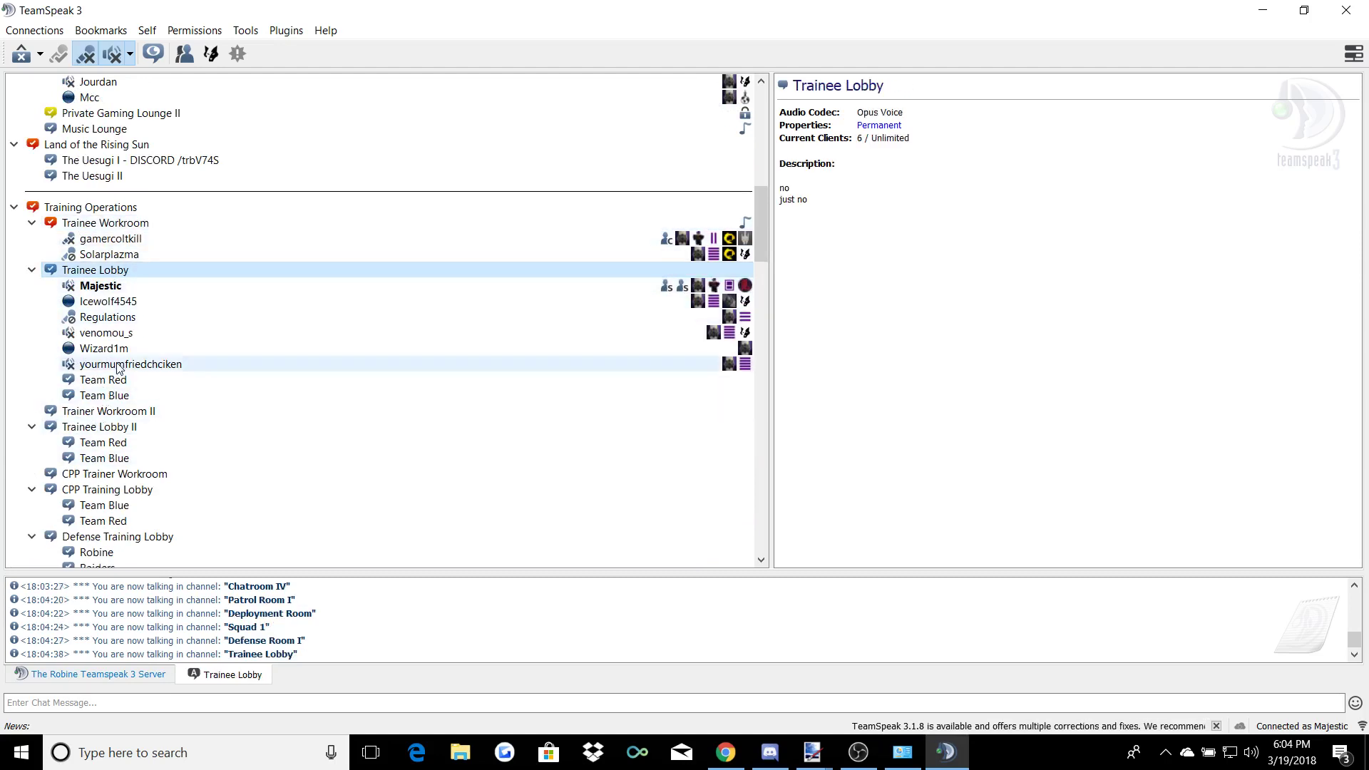
- Take a seat in Gaming Lounge I
scroll(121, 388, "down", 1)
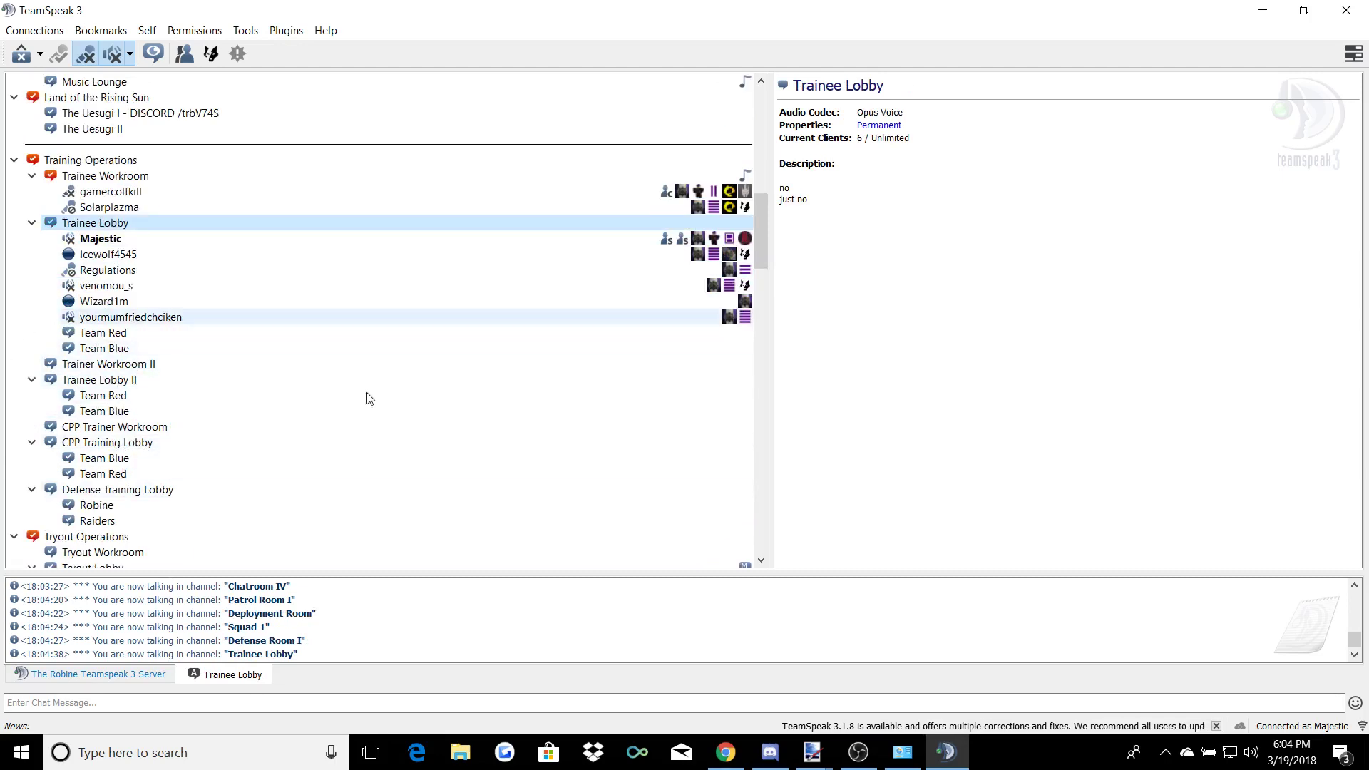
scroll(159, 489, "down", 1)
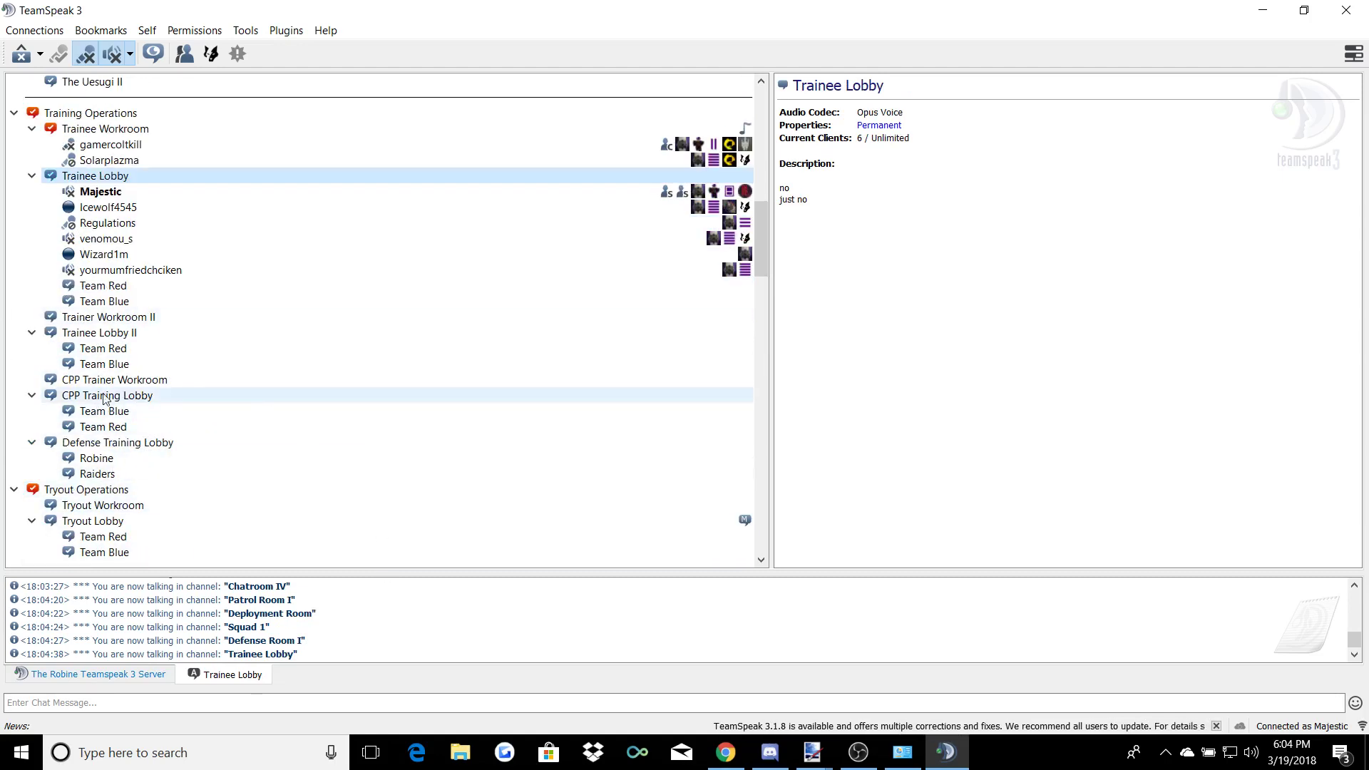
scroll(136, 381, "up", 12)
double_click(103, 427)
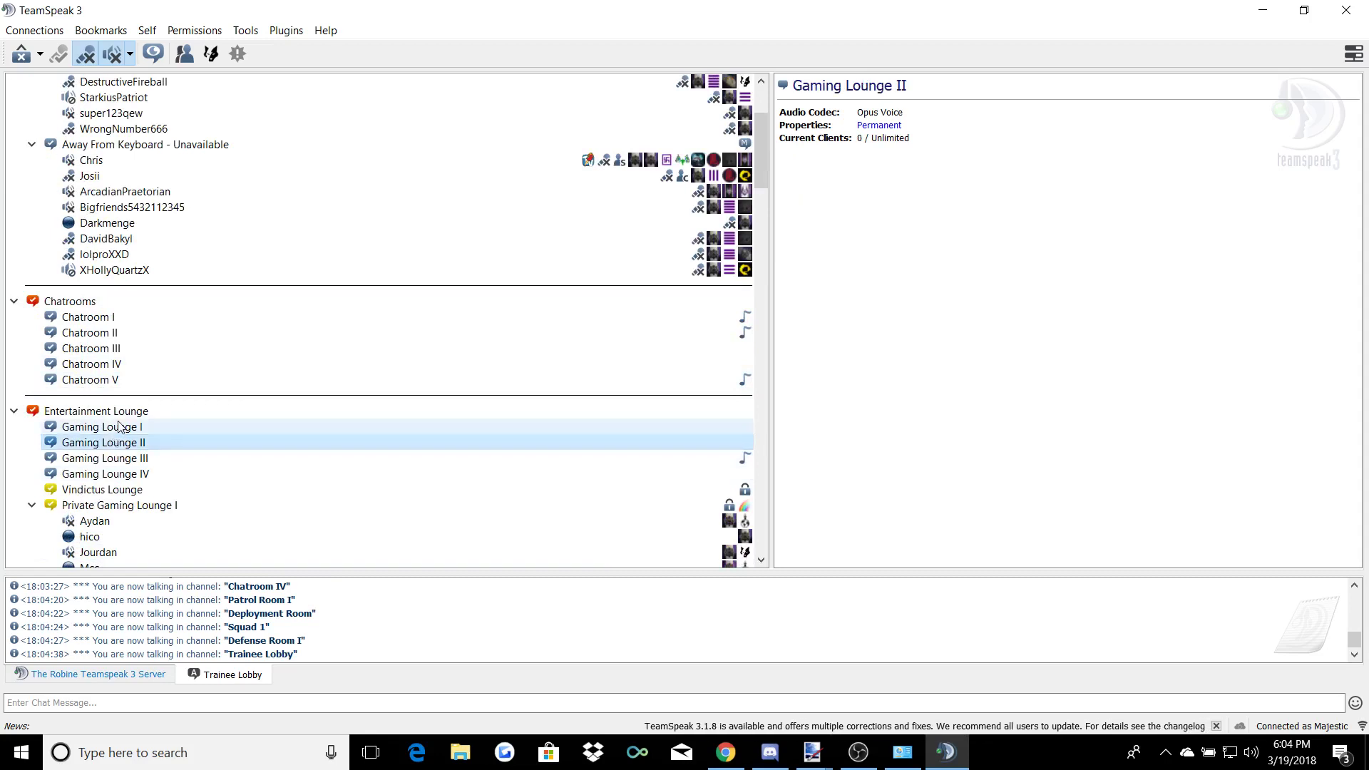
scroll(101, 467, "down", 3)
scroll(183, 306, "up", 4)
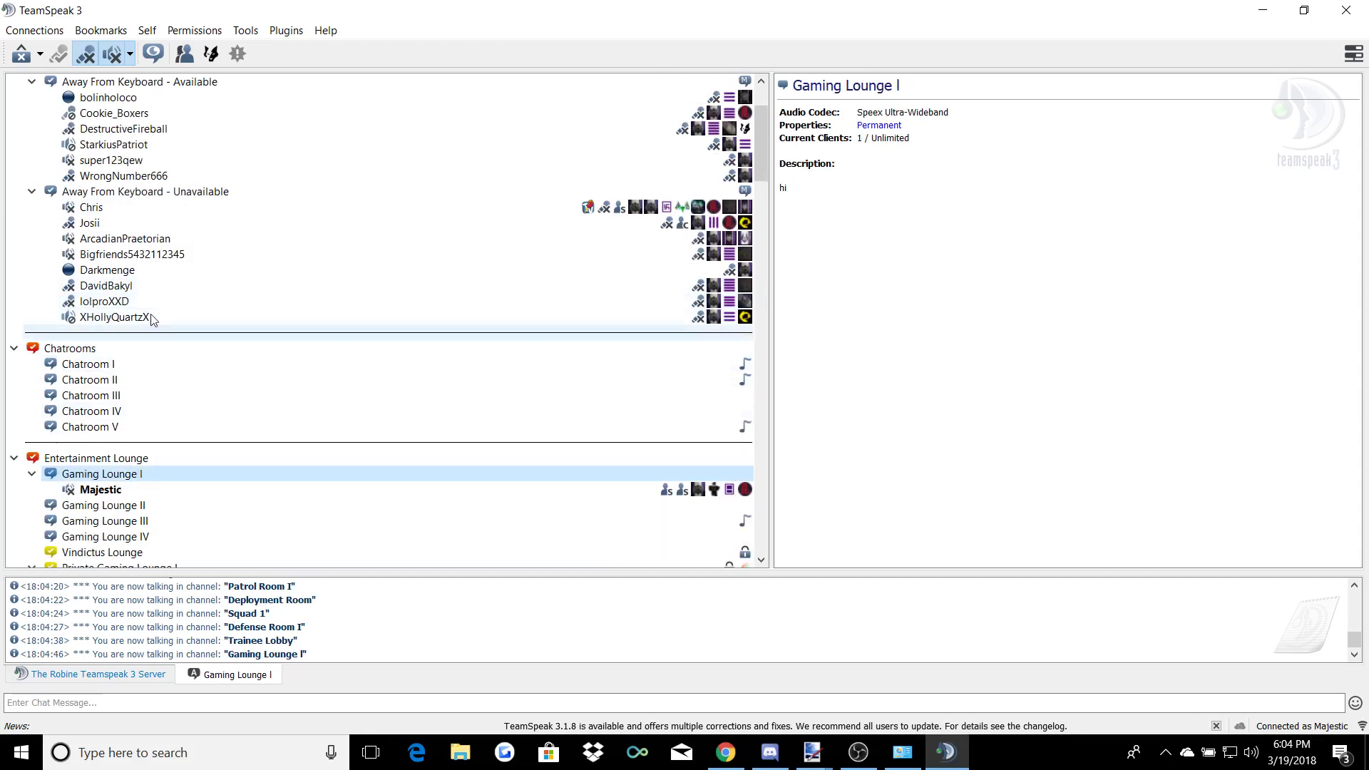
- Join Away From Keyboard - Unavailable and dismiss the moderated-channel notice
left_click(161, 197)
double_click(161, 194)
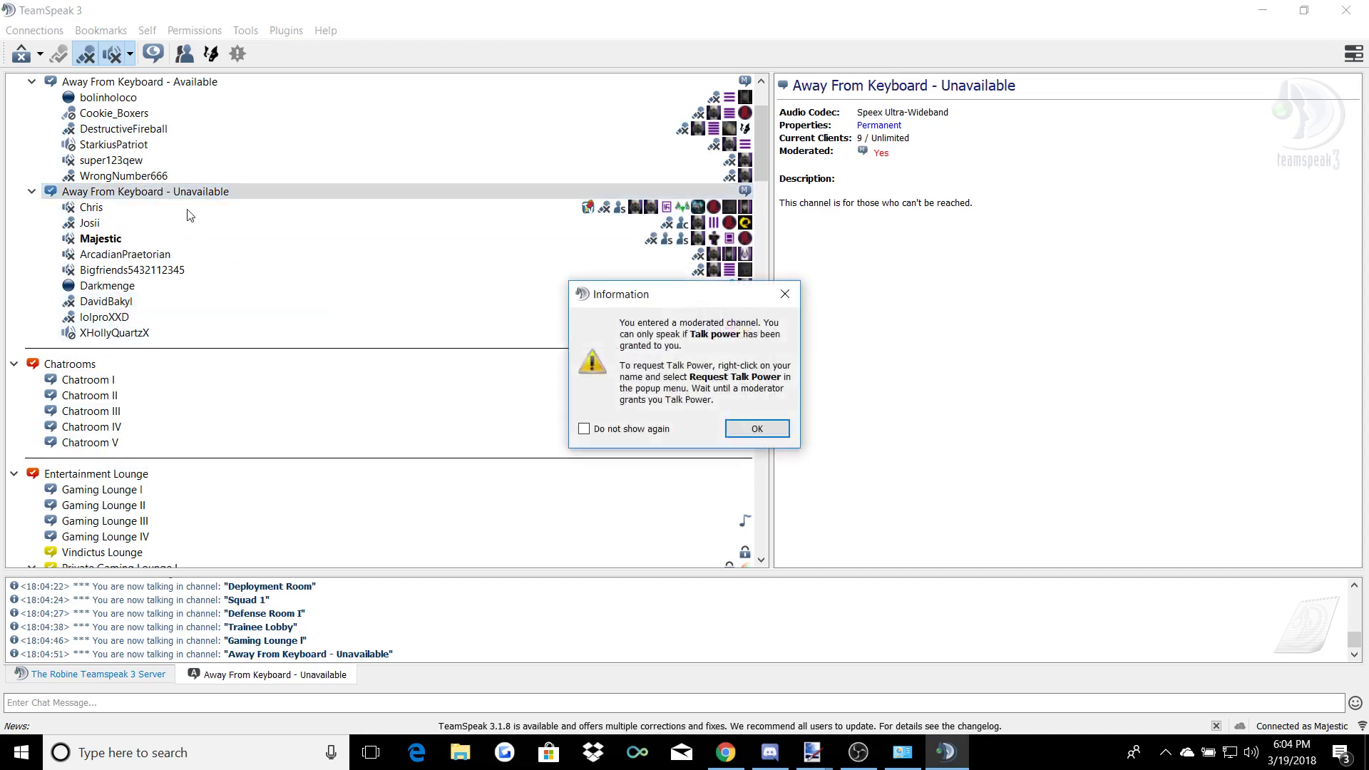
left_click(757, 429)
scroll(503, 305, "up", 3)
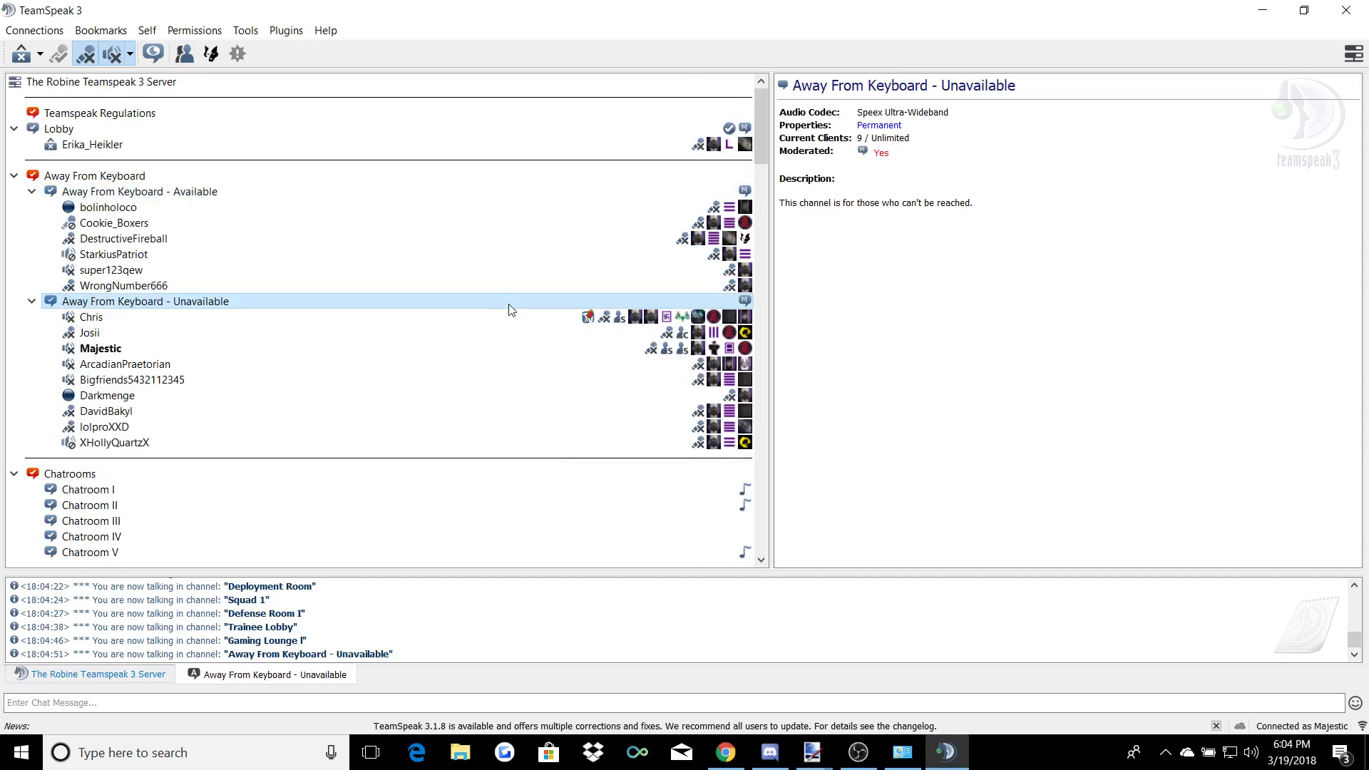
- Join Away From Keyboard - Available, dismiss its notice and close the private chat
double_click(277, 206)
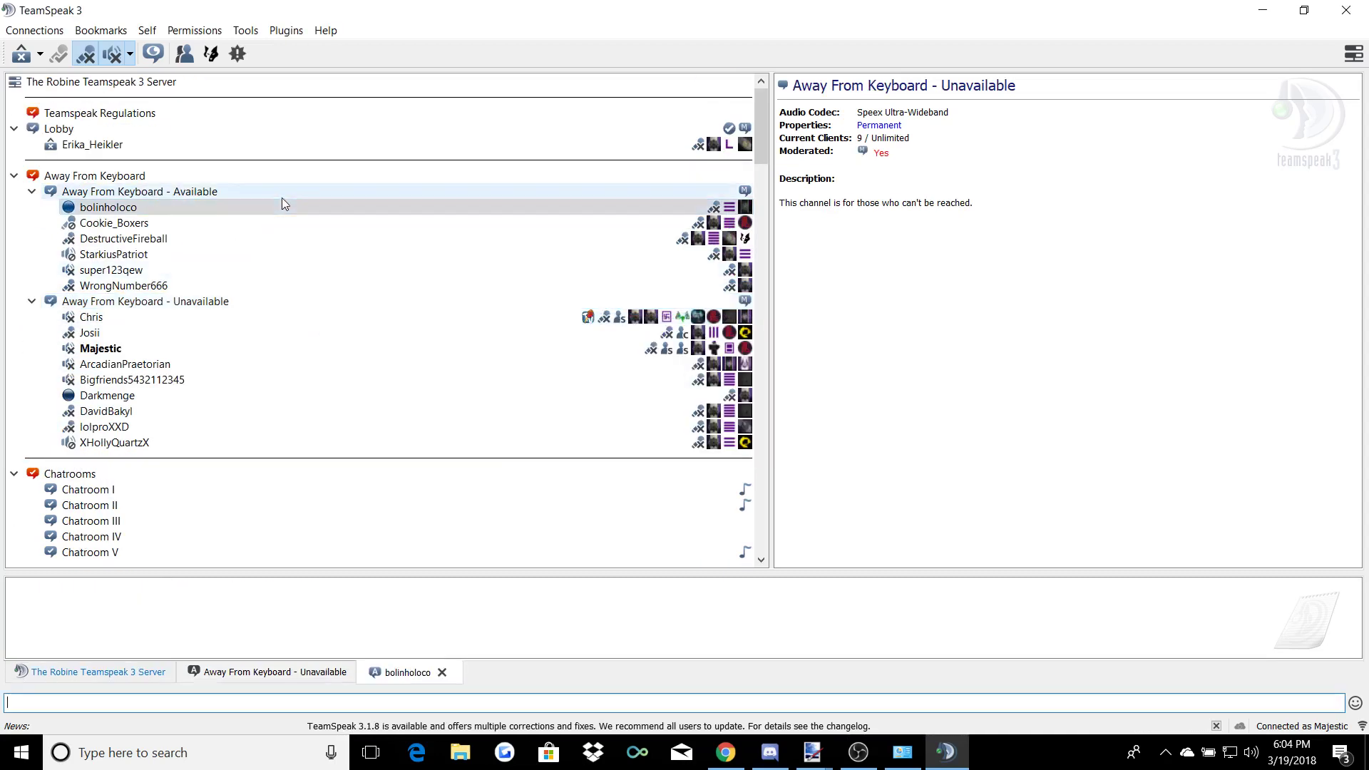
double_click(281, 194)
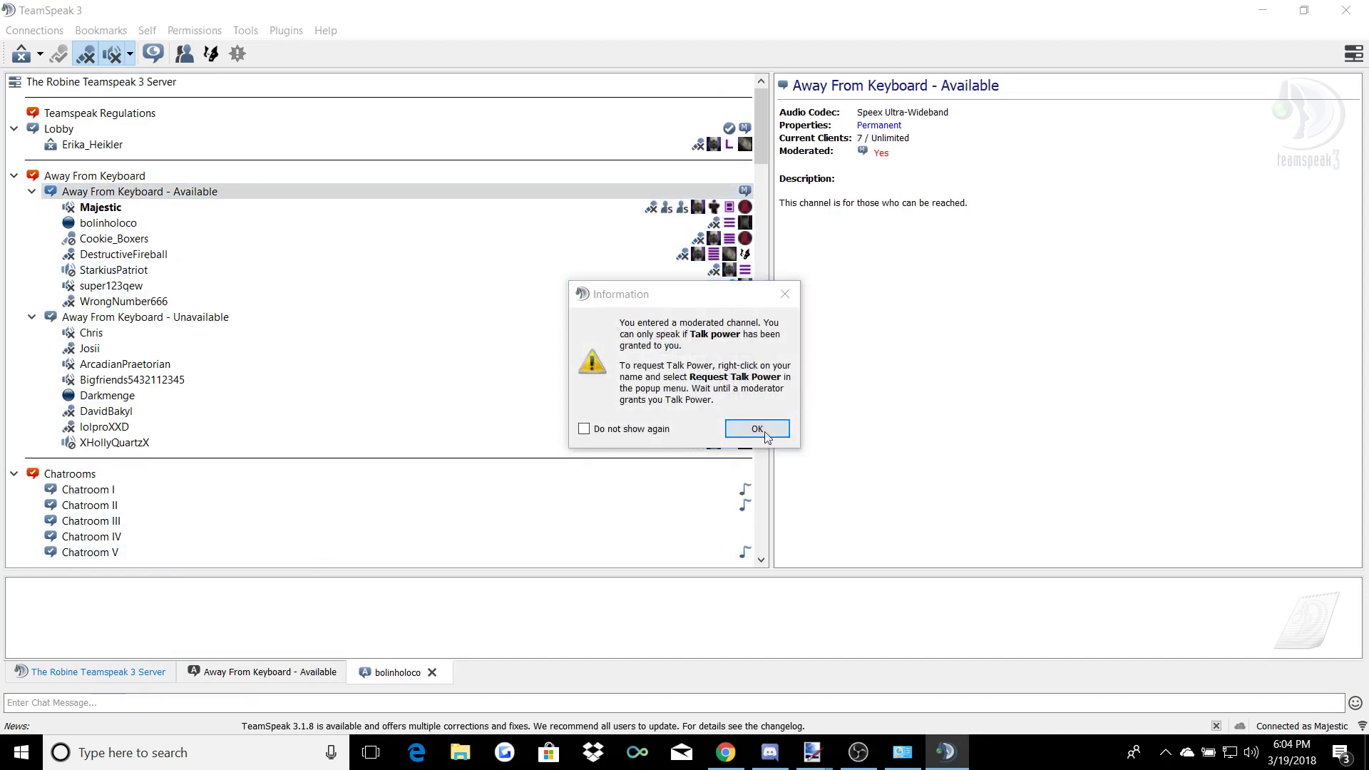
left_click(763, 431)
left_click(432, 673)
left_click(107, 209)
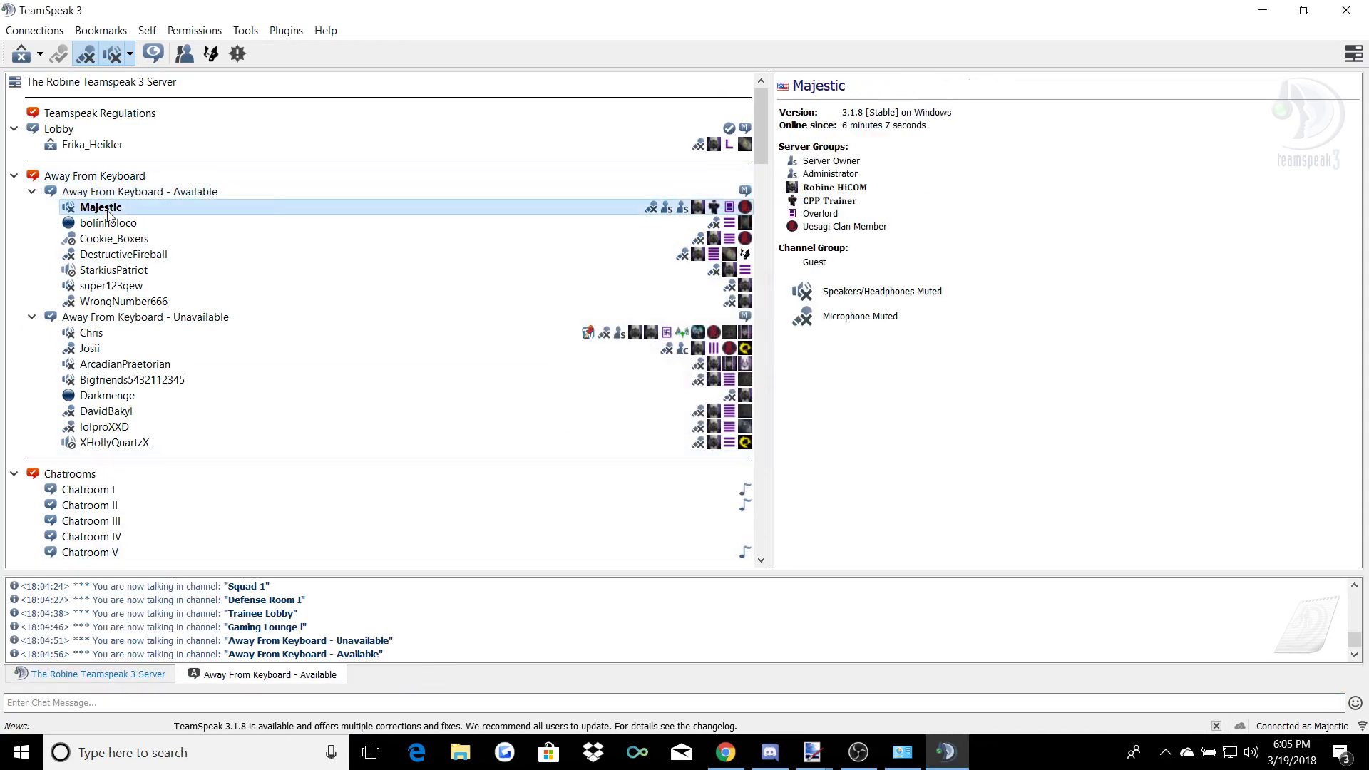
right_click(107, 211)
left_click(525, 290)
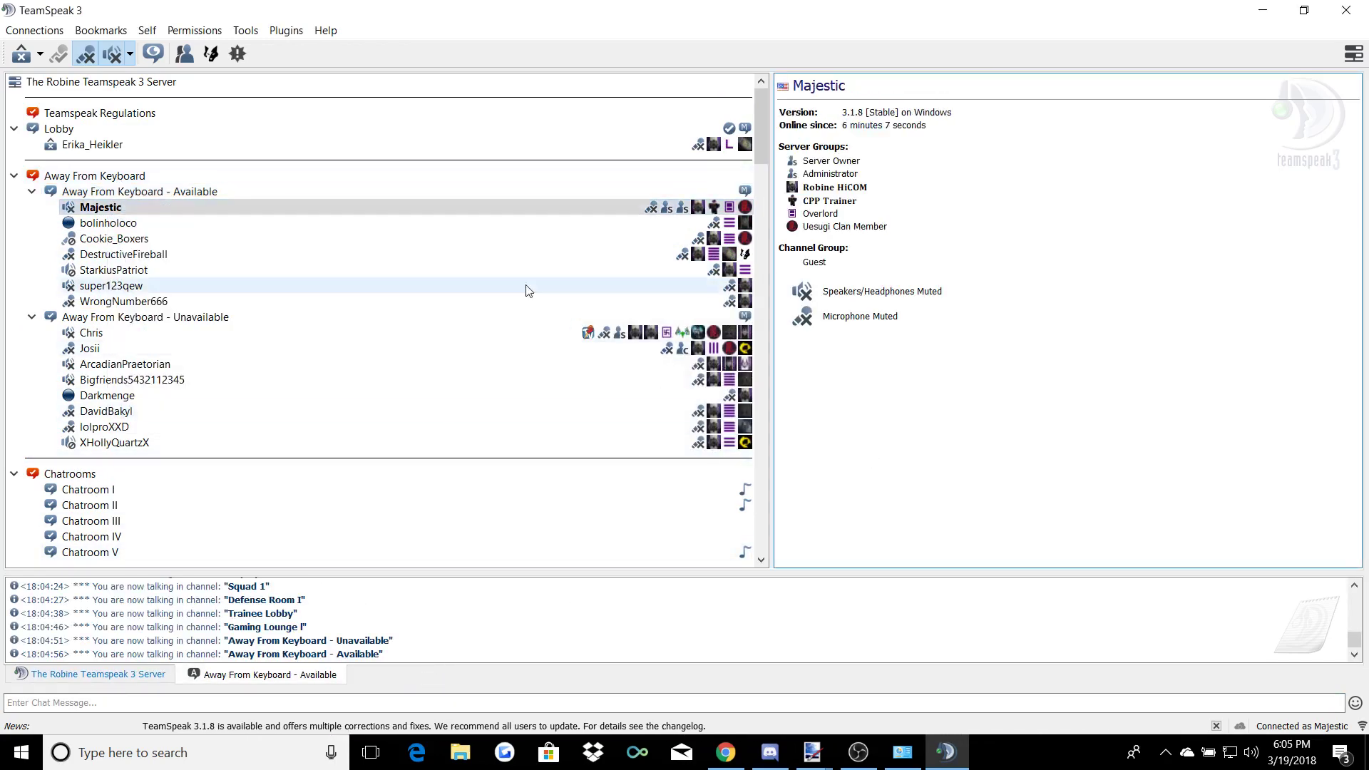
right_click(276, 194)
right_click(269, 219)
right_click(177, 223)
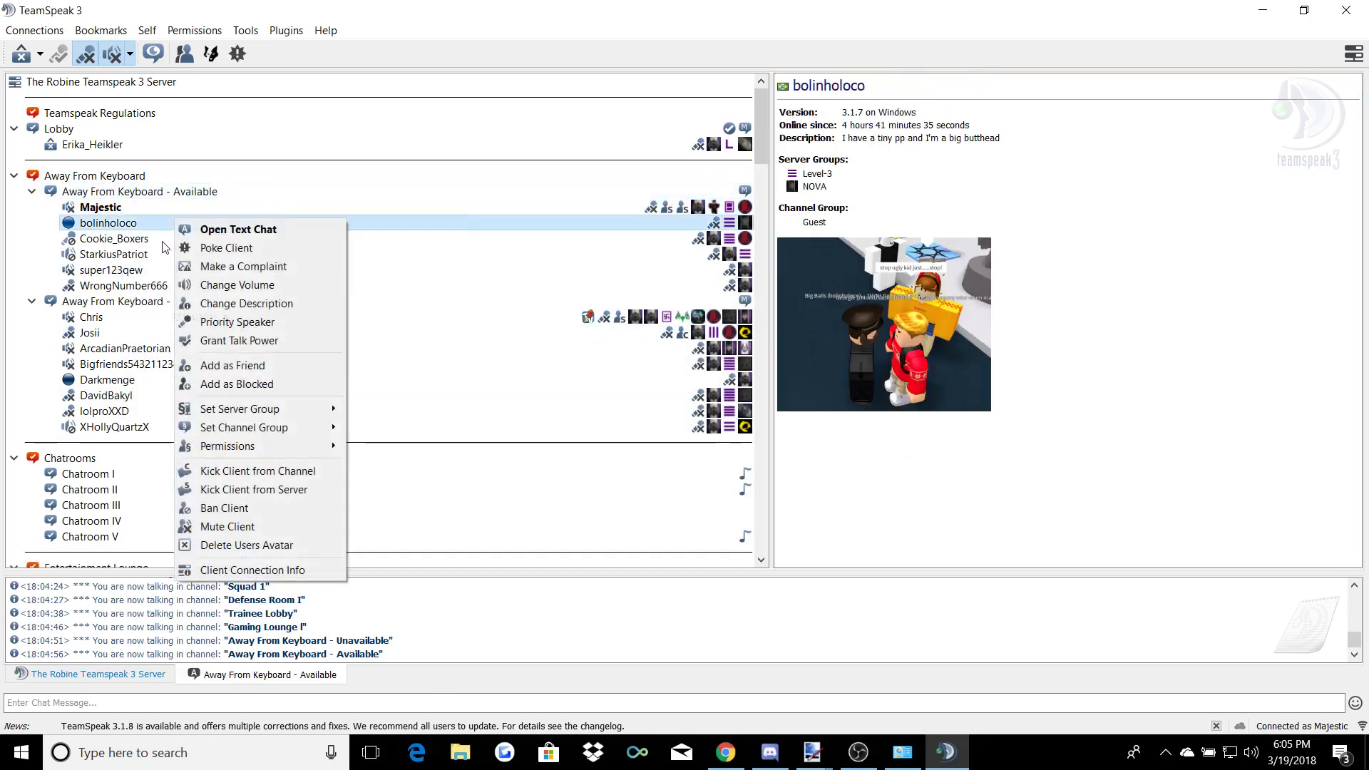
left_click(282, 248)
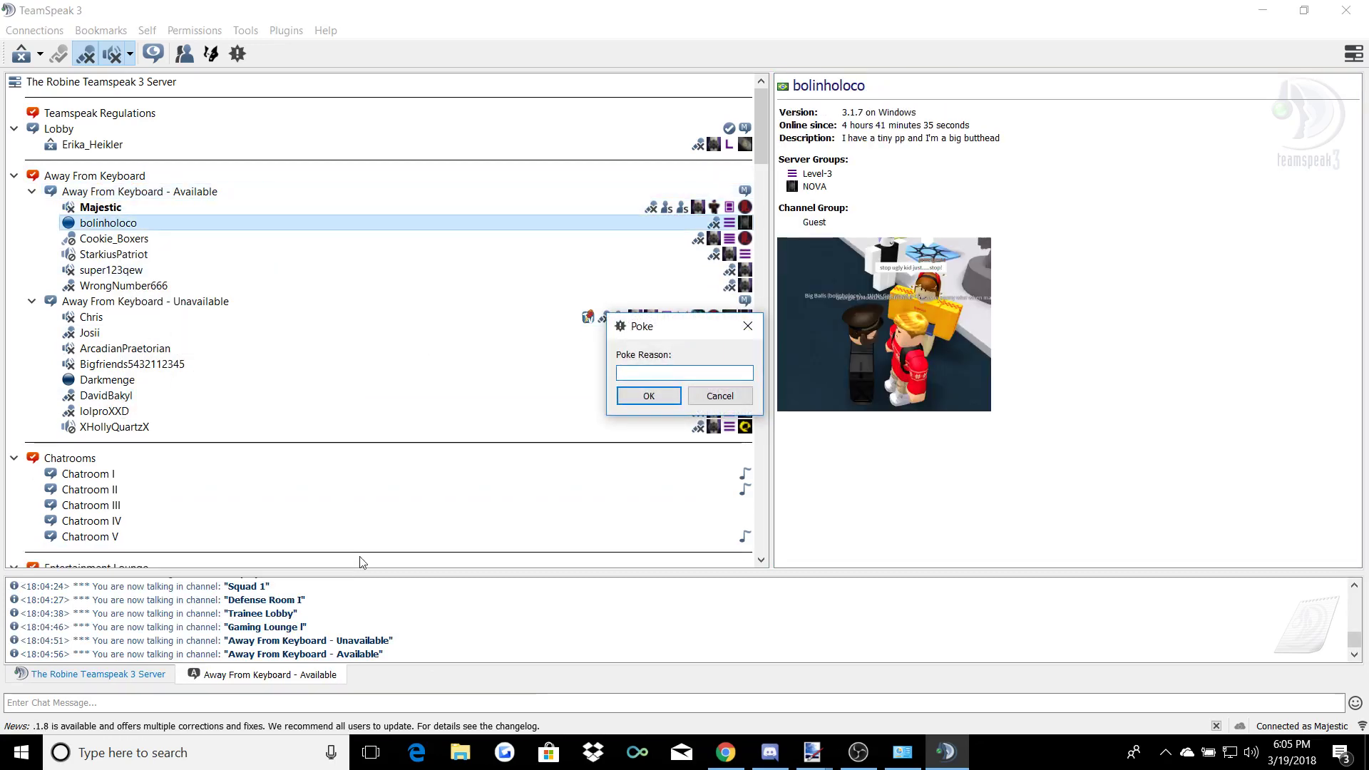
left_click(737, 323)
scroll(276, 372, "down", 6)
scroll(245, 372, "down", 6)
scroll(245, 371, "up", 12)
scroll(242, 370, "down", 5)
scroll(223, 342, "up", 7)
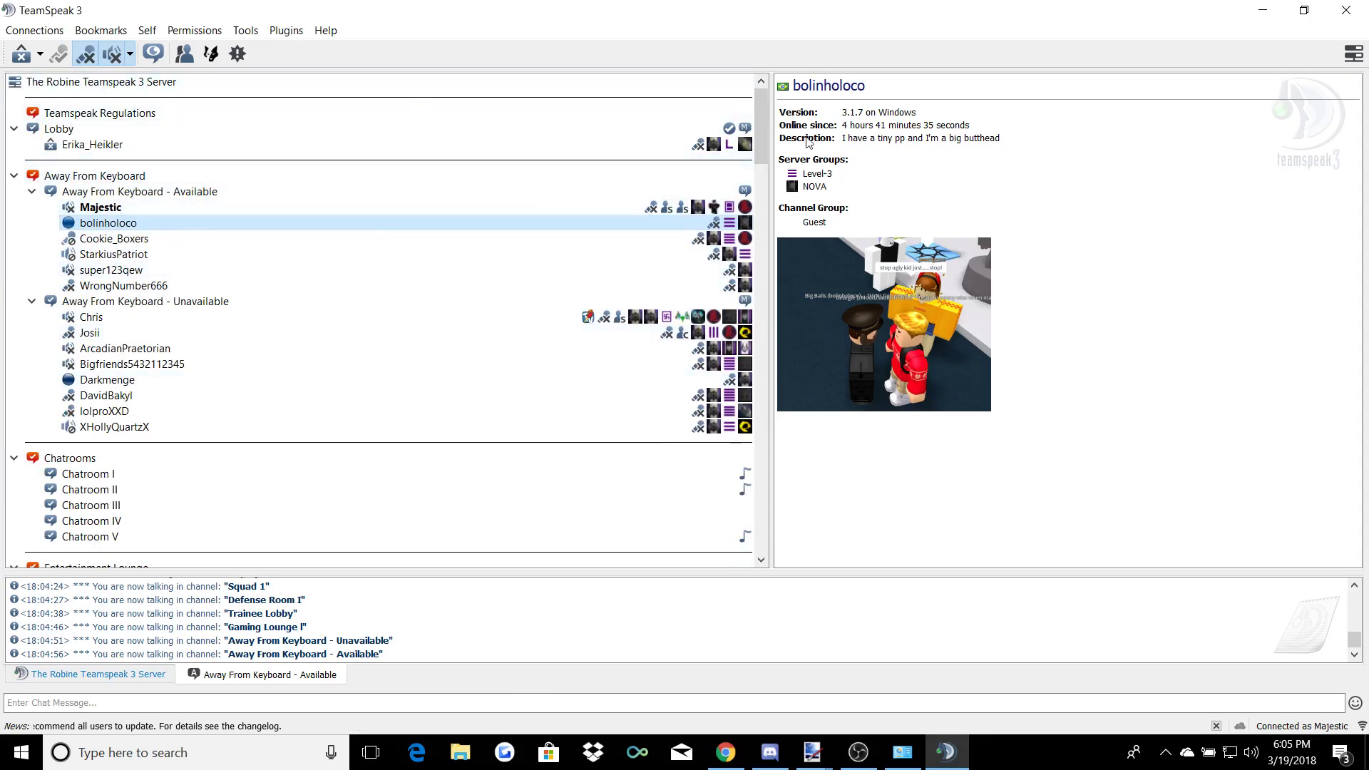
- Scroll up to the Raiding Operations Deployment Room to show bluee's client details
scroll(579, 254, "down", 20)
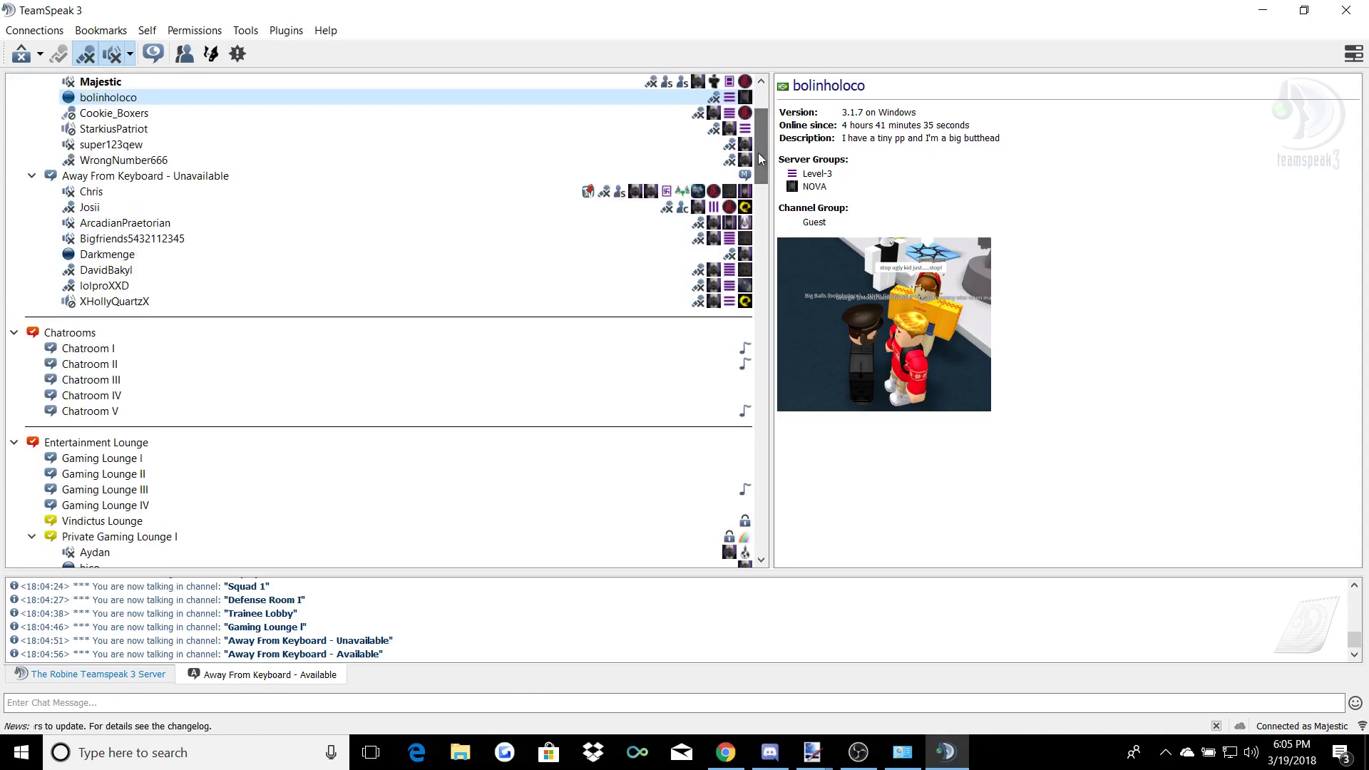
scroll(443, 275, "down", 15)
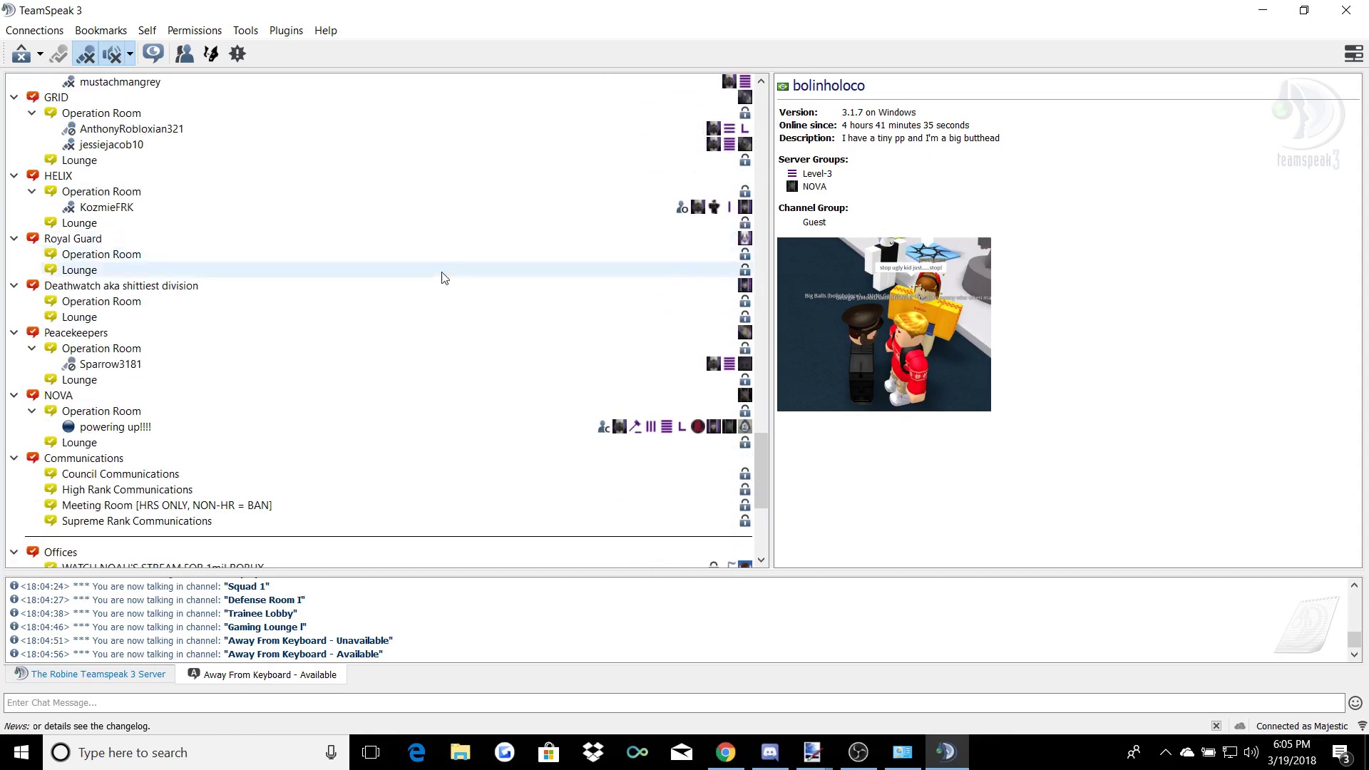
left_click(233, 673)
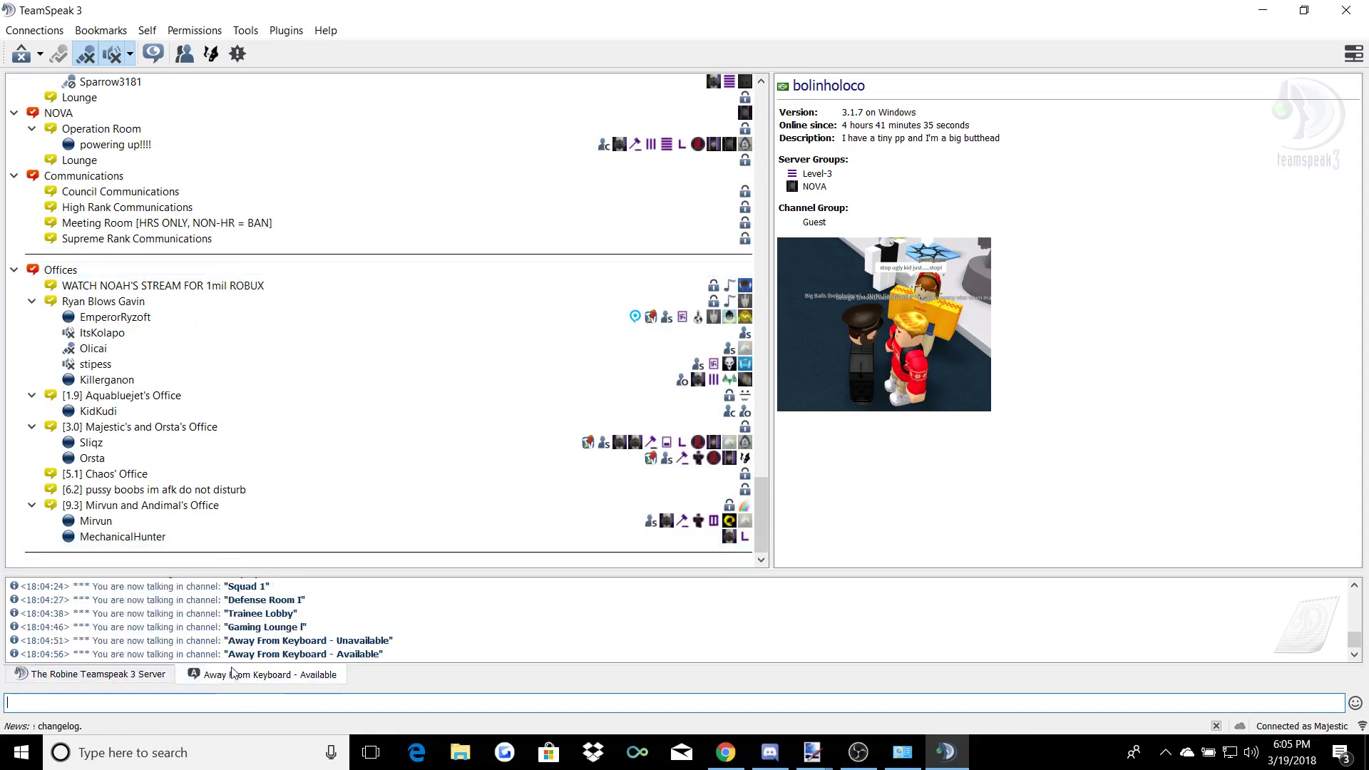
left_click_drag(410, 626, 214, 612)
scroll(480, 500, "up", 5)
left_click(492, 624)
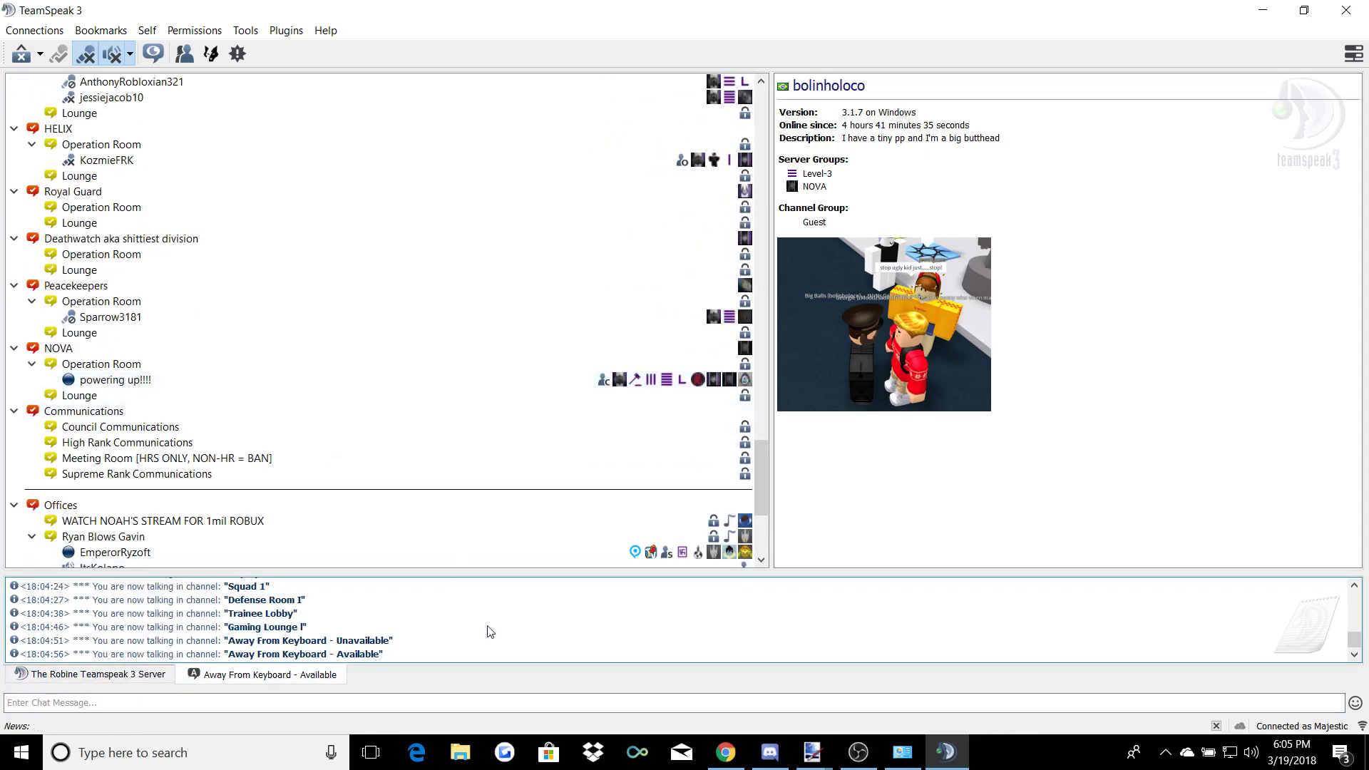
mouse_move(506, 542)
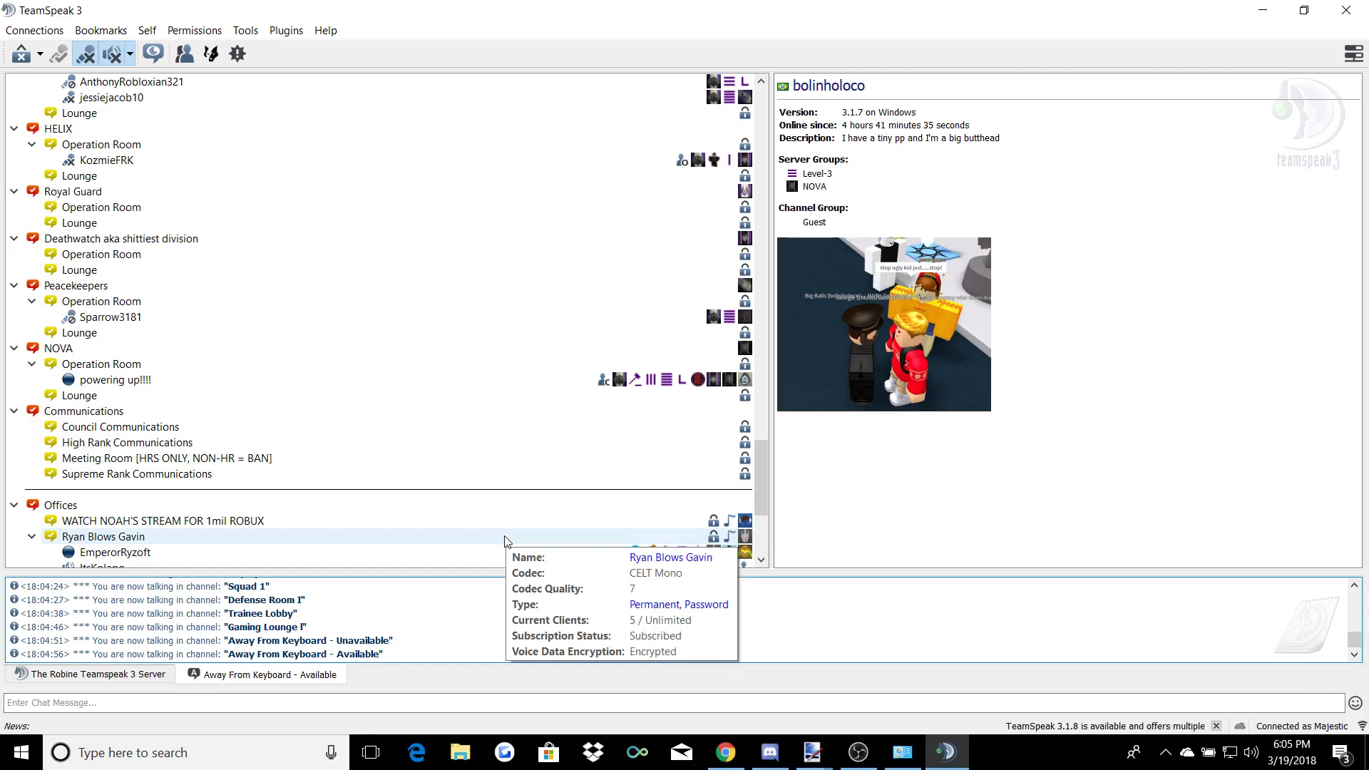
scroll(309, 327, "up", 3)
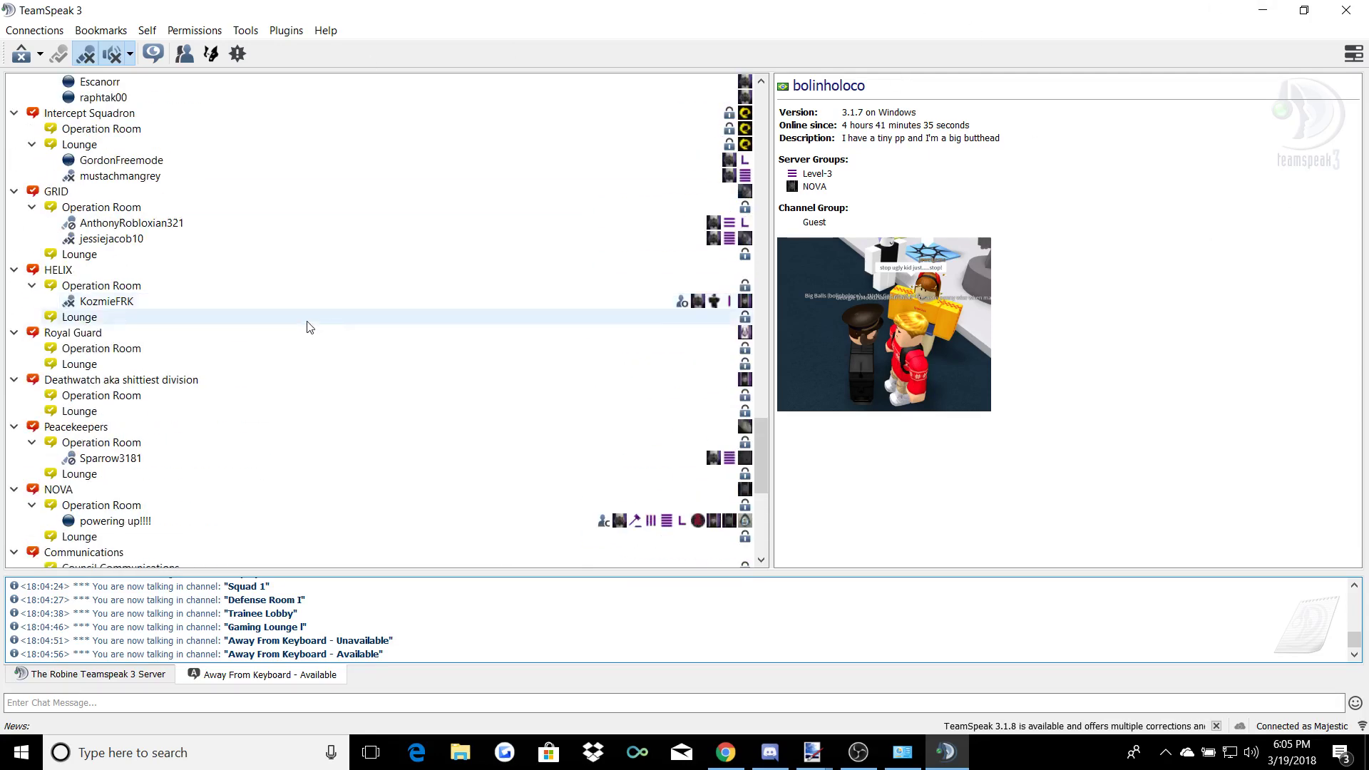
scroll(309, 327, "up", 10)
- Submit a Make a Complaint report on bluee with the reason 'Is mic spamming'
left_click(159, 430)
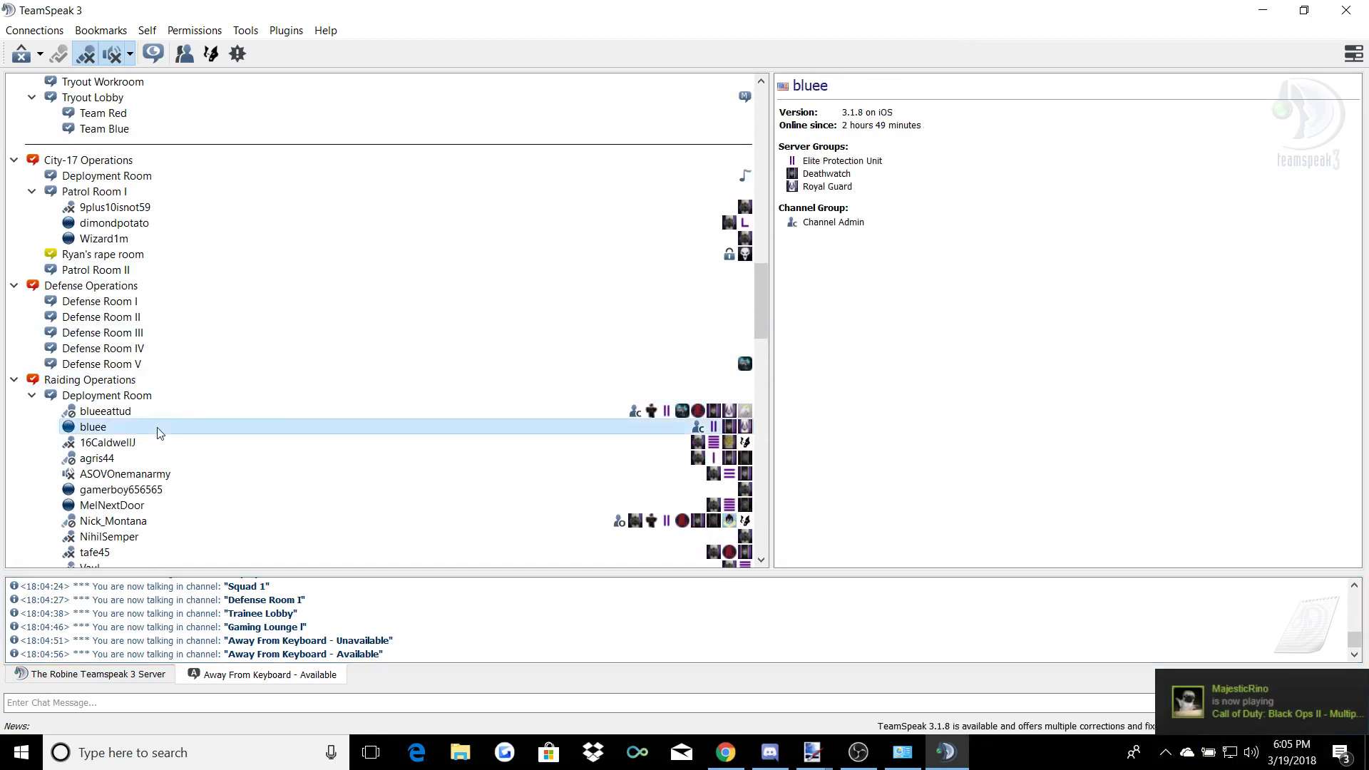
right_click(157, 428)
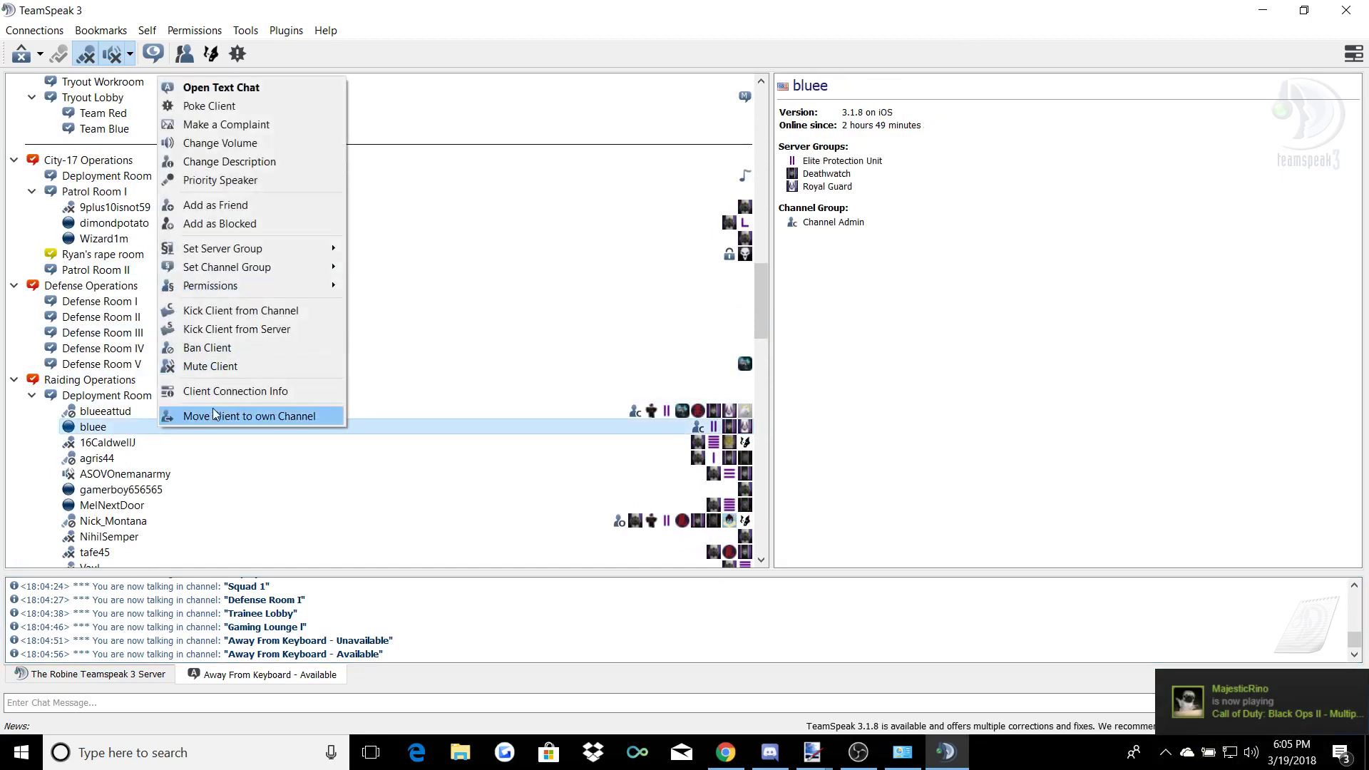
left_click(234, 128)
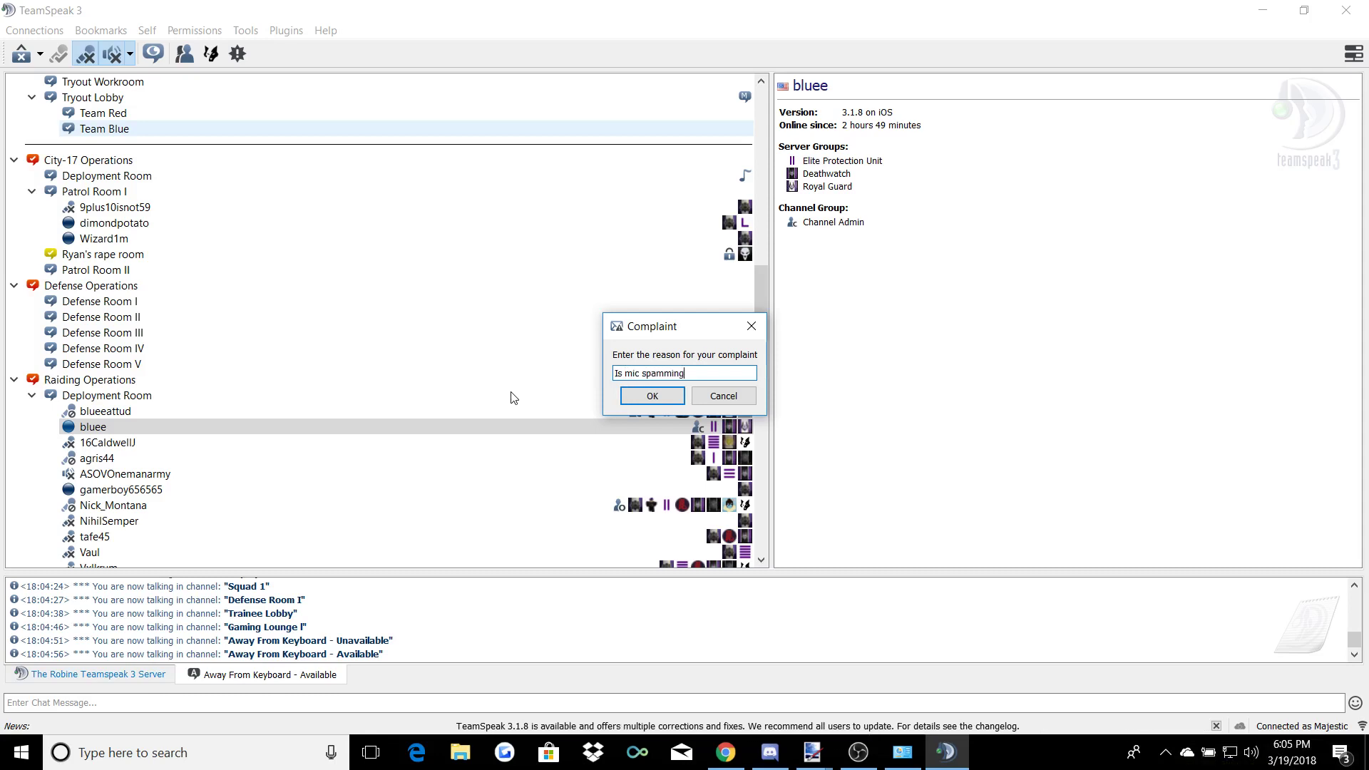
key("Return")
- Open the Complaints List from the Tools menu and expand bluee's entry
left_click(207, 32)
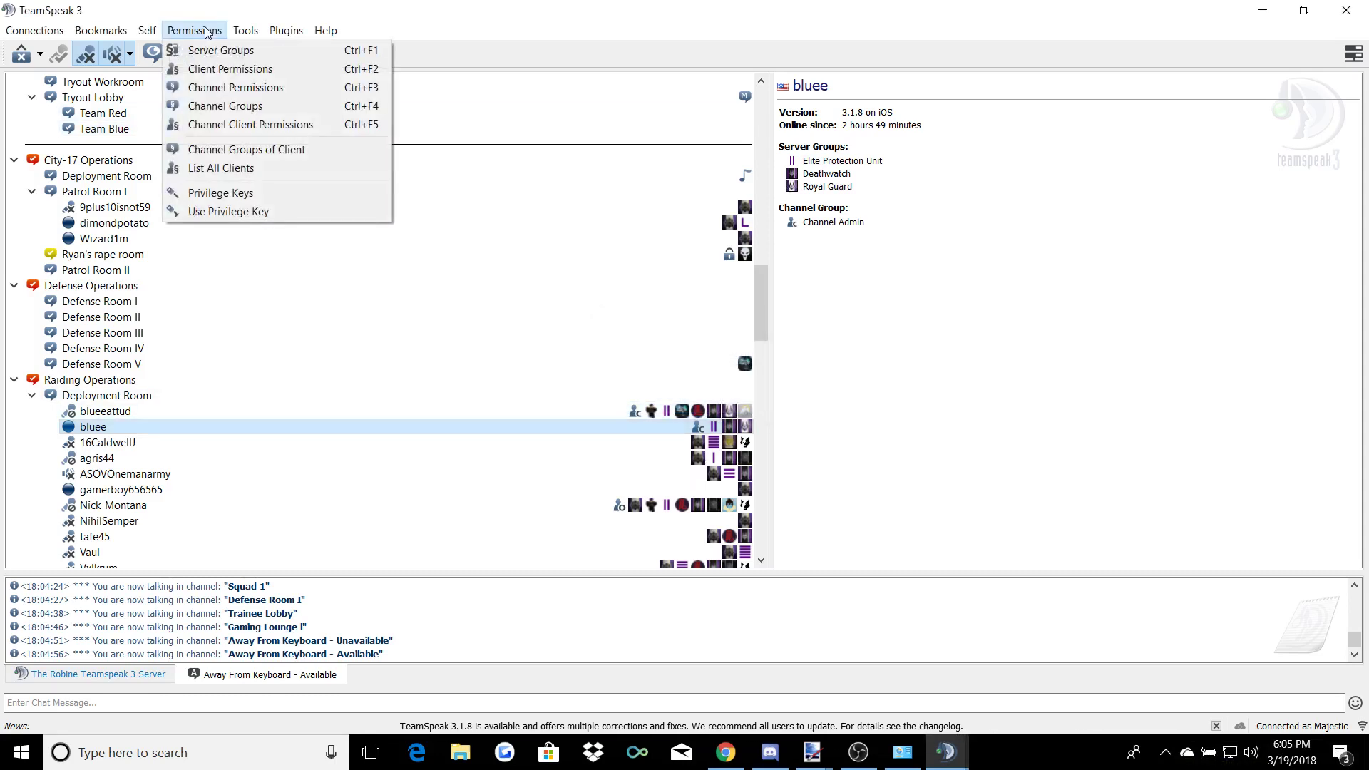
left_click(249, 31)
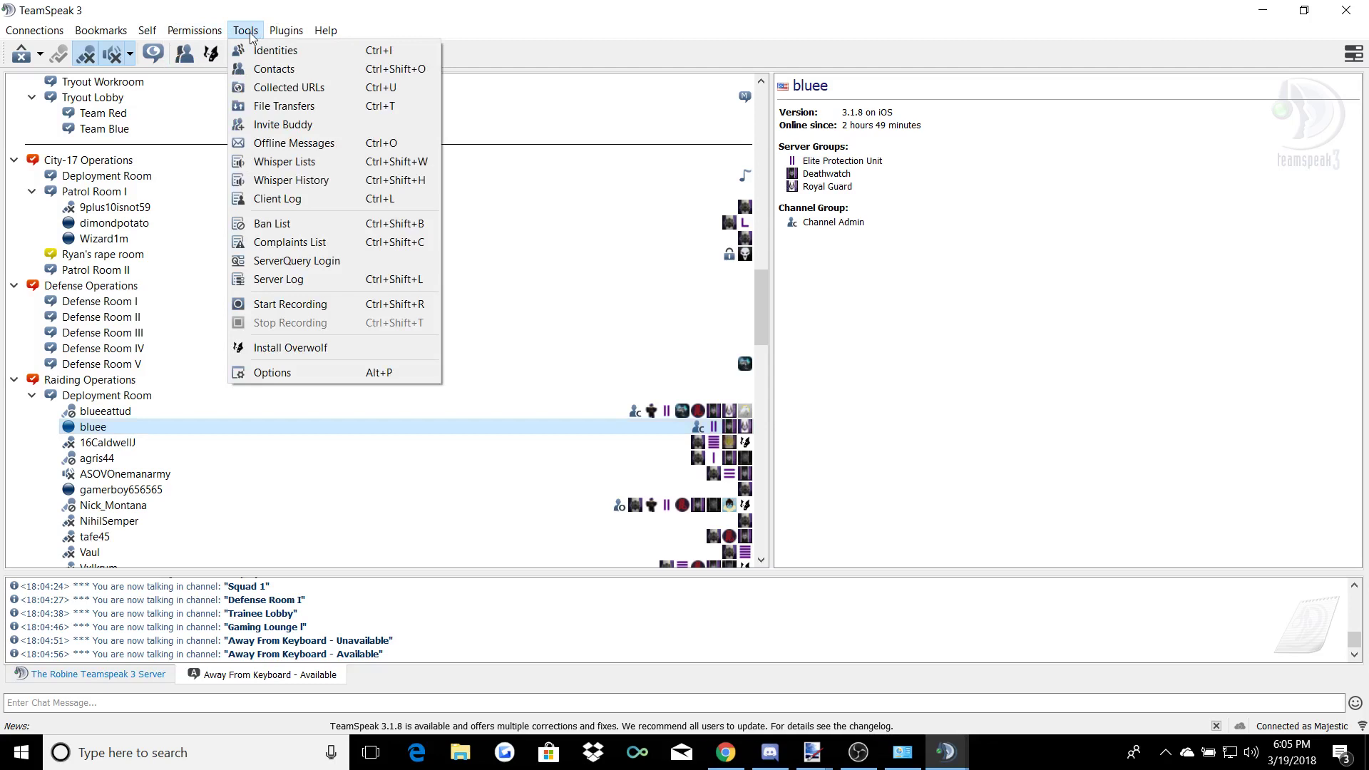
left_click(307, 242)
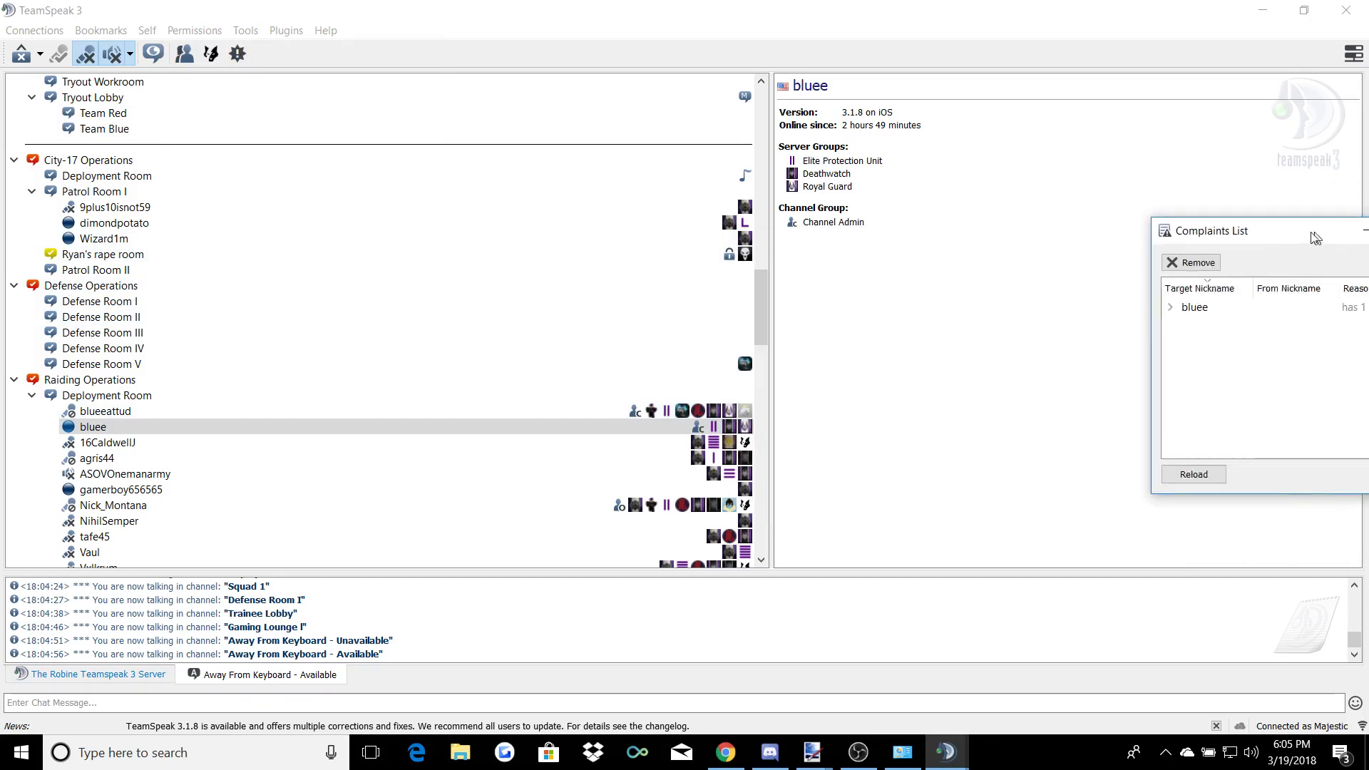
double_click(713, 253)
- Remove the 'Is mic spamming' complaint, confirm with Yes, and close the Complaints List
left_click(781, 268)
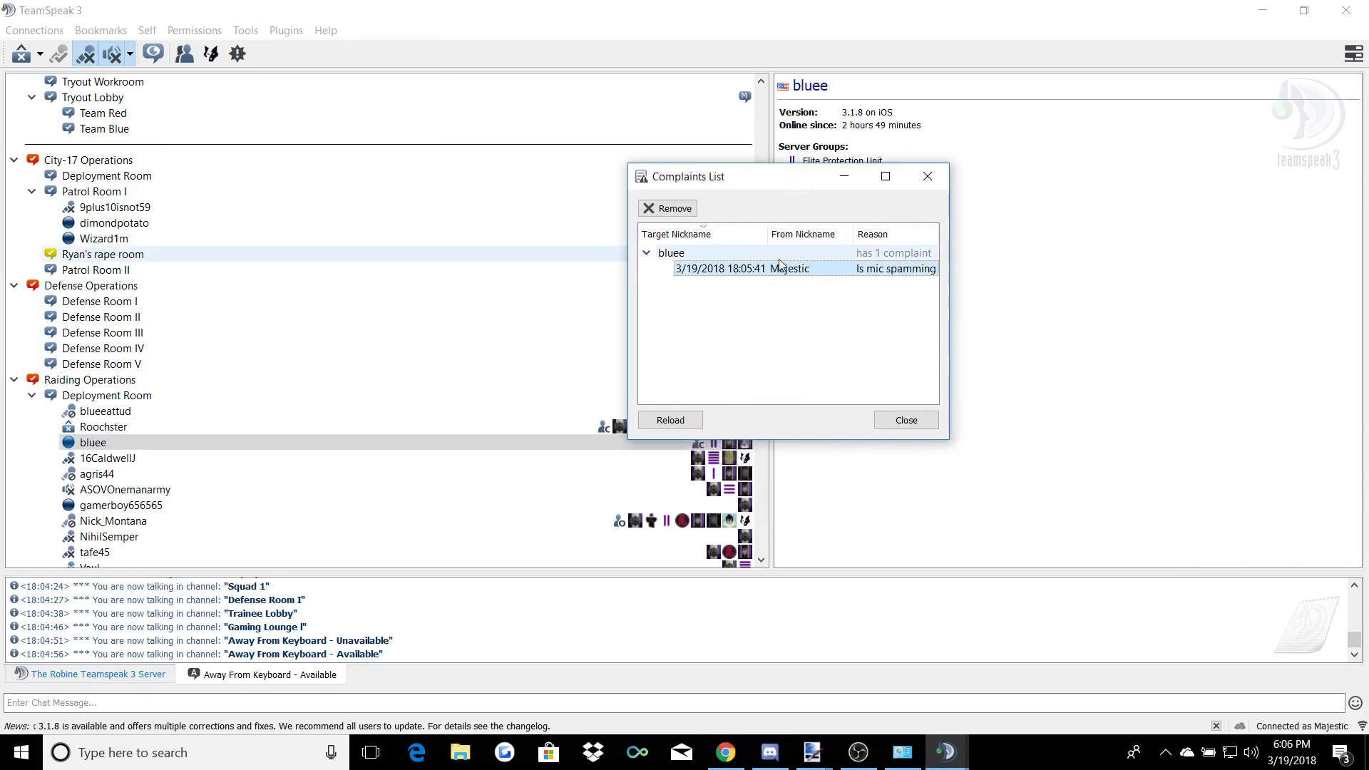
key("Delete")
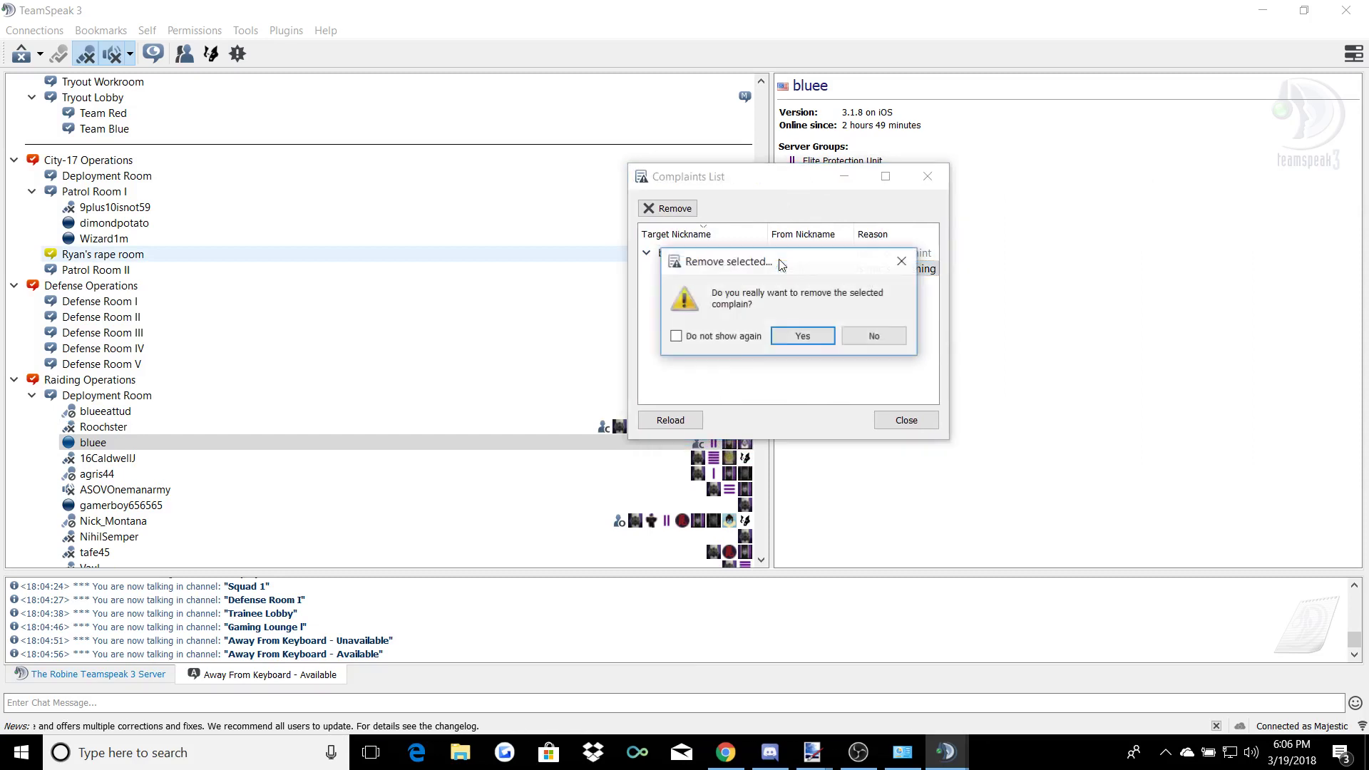
left_click(791, 333)
mouse_move(964, 758)
left_click(959, 631)
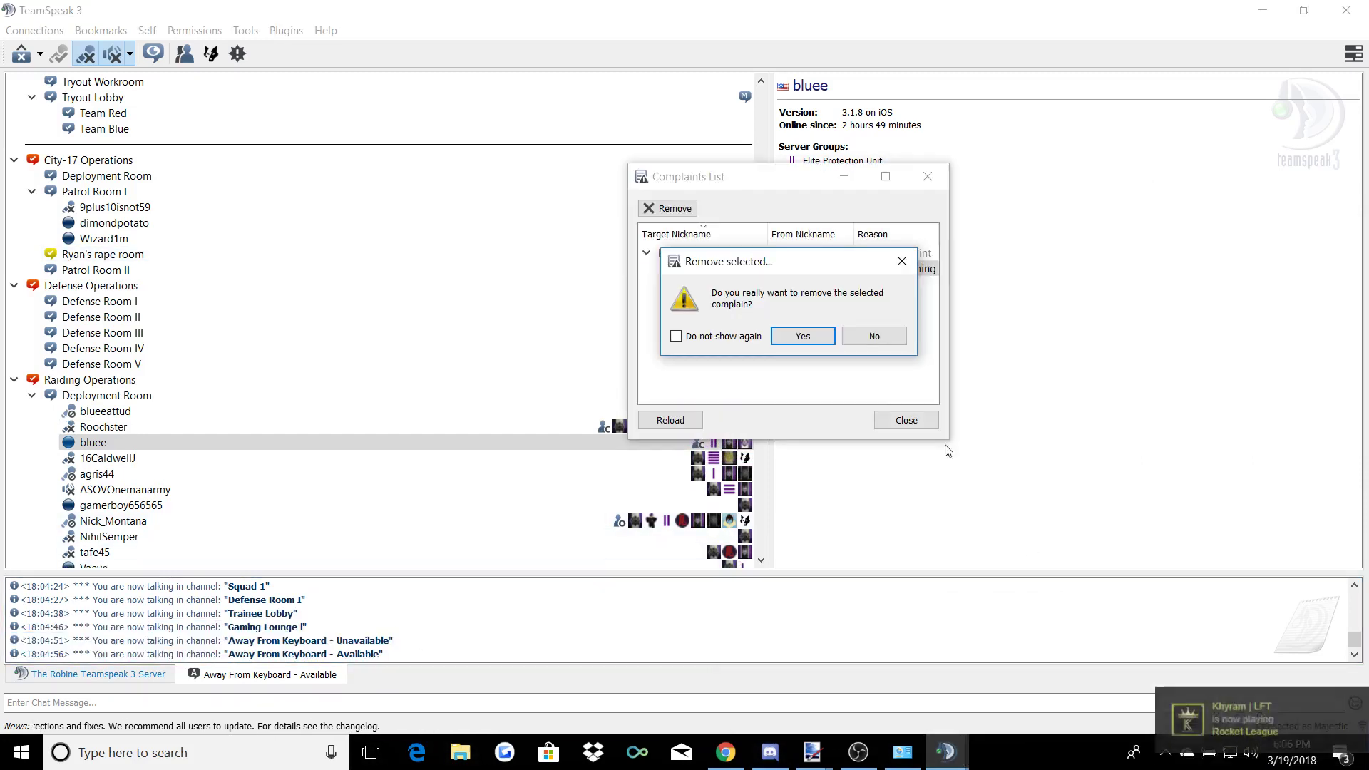
left_click(785, 333)
left_click(932, 167)
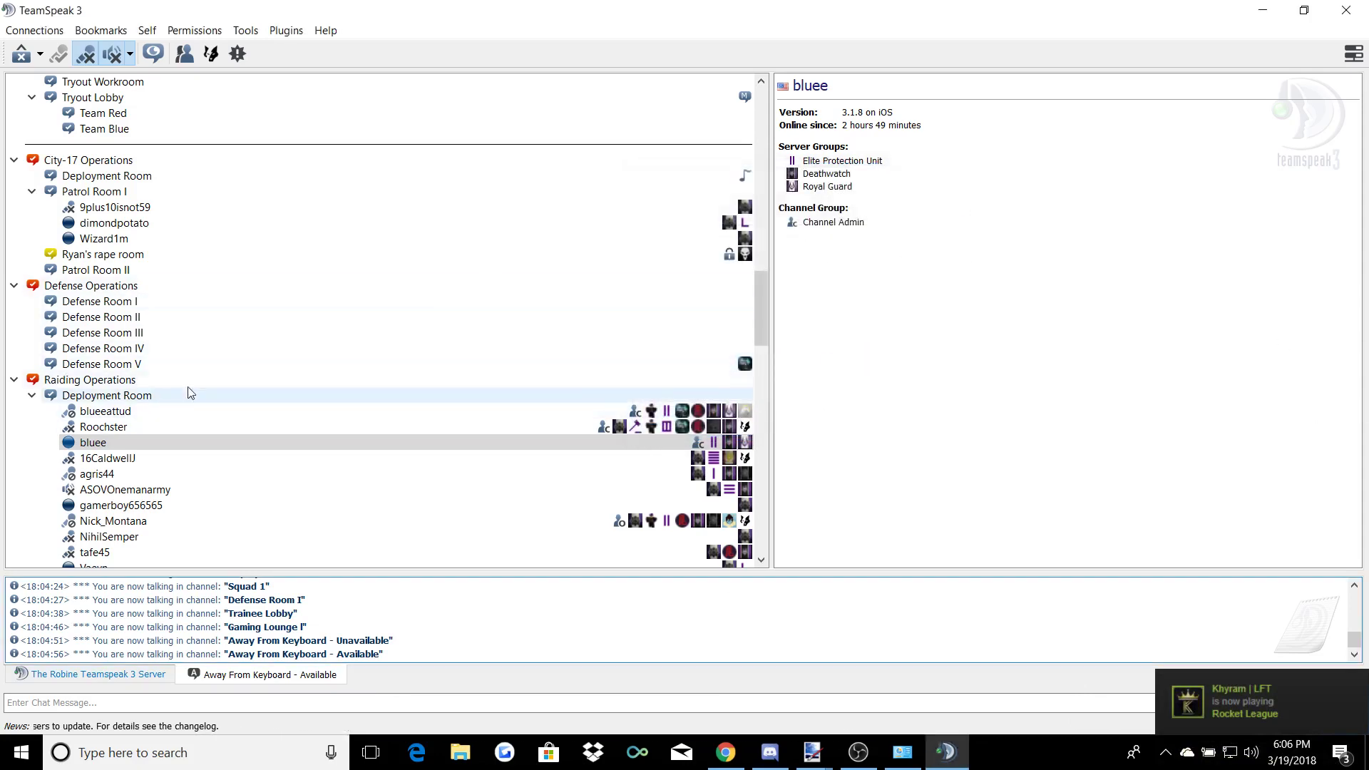
- Start a Poke Client on Roochster, then close the Poke dialog without sending
scroll(438, 397, "up", 15)
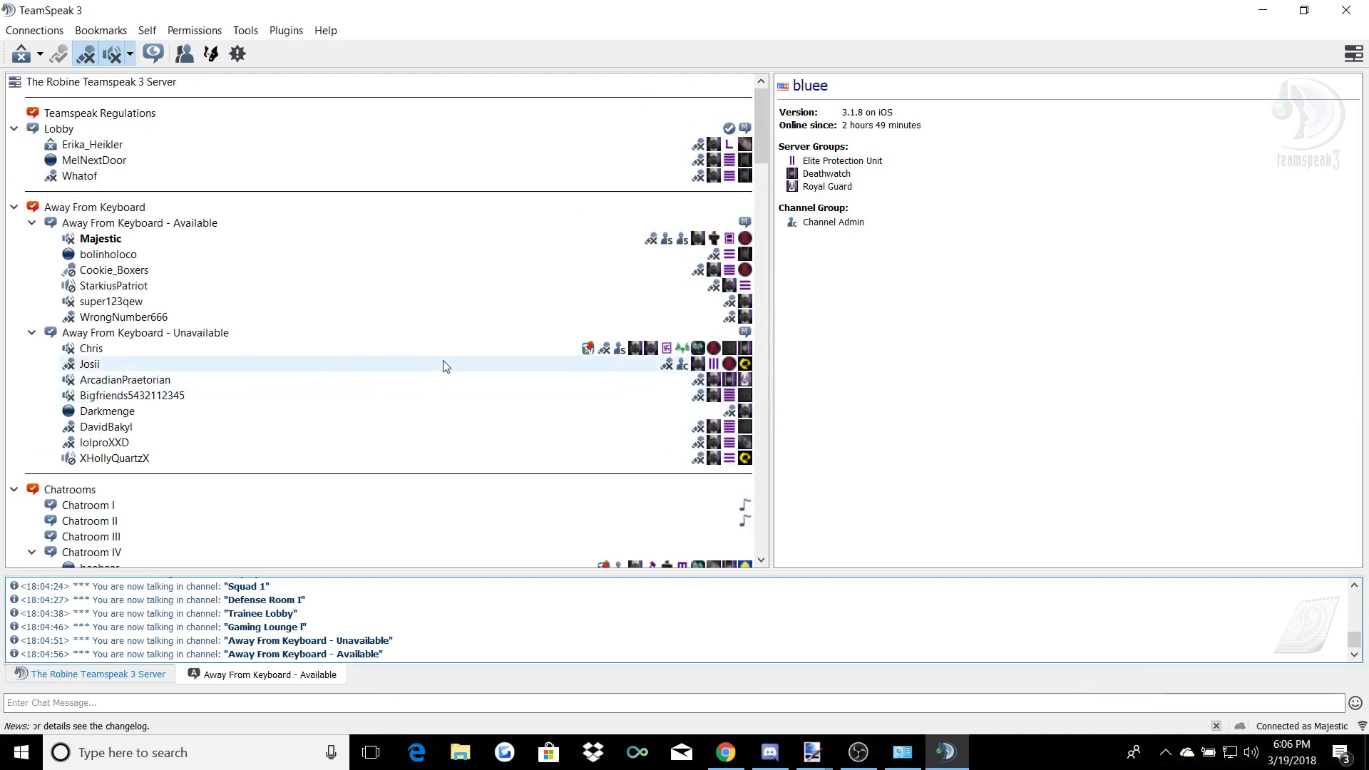
scroll(443, 365, "down", 15)
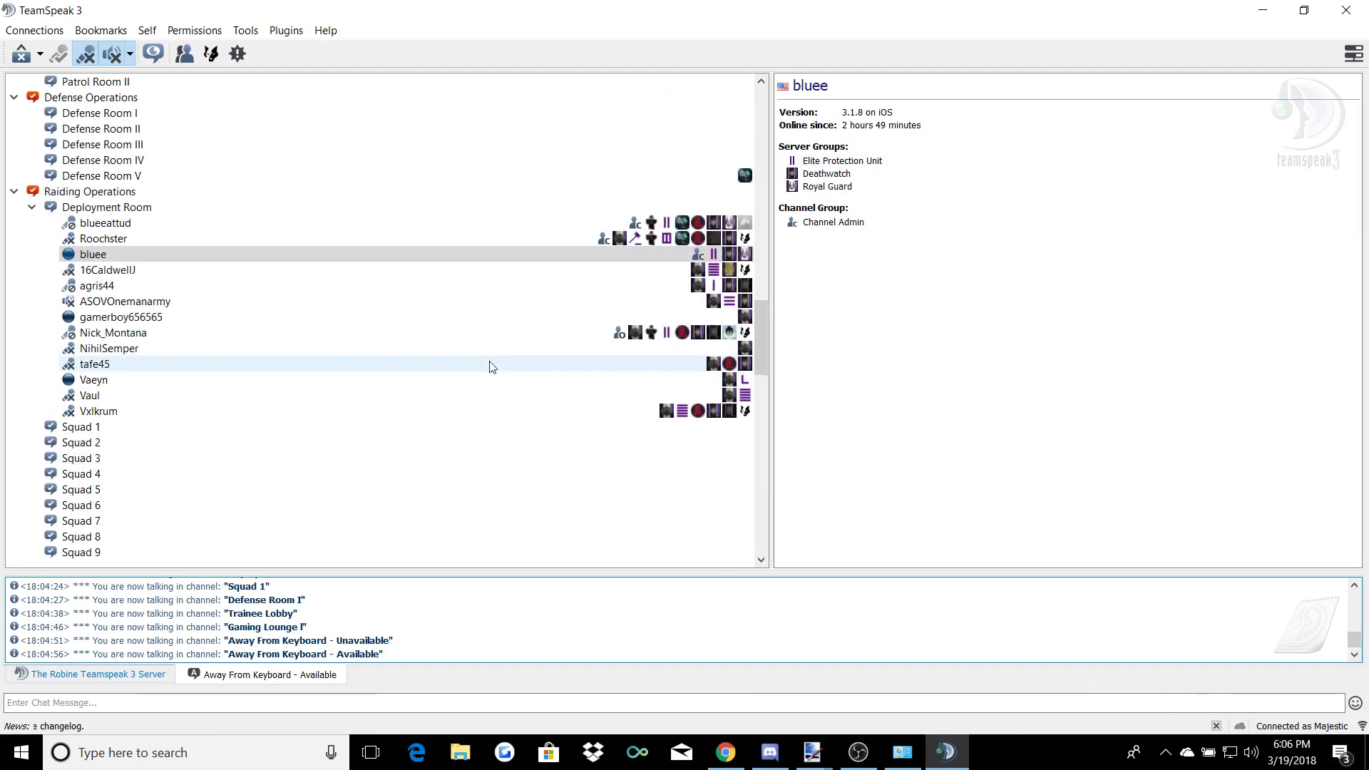
right_click(140, 239)
left_click(172, 270)
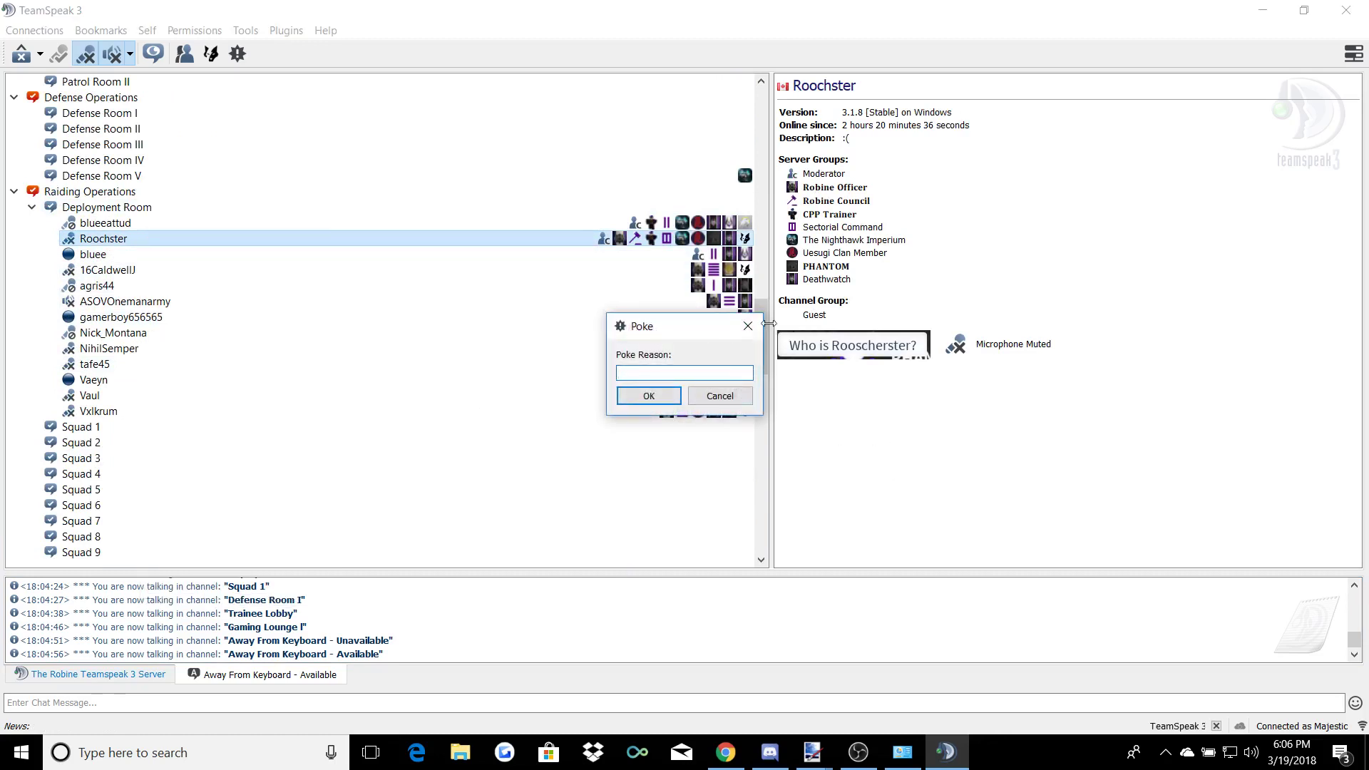
left_click(748, 328)
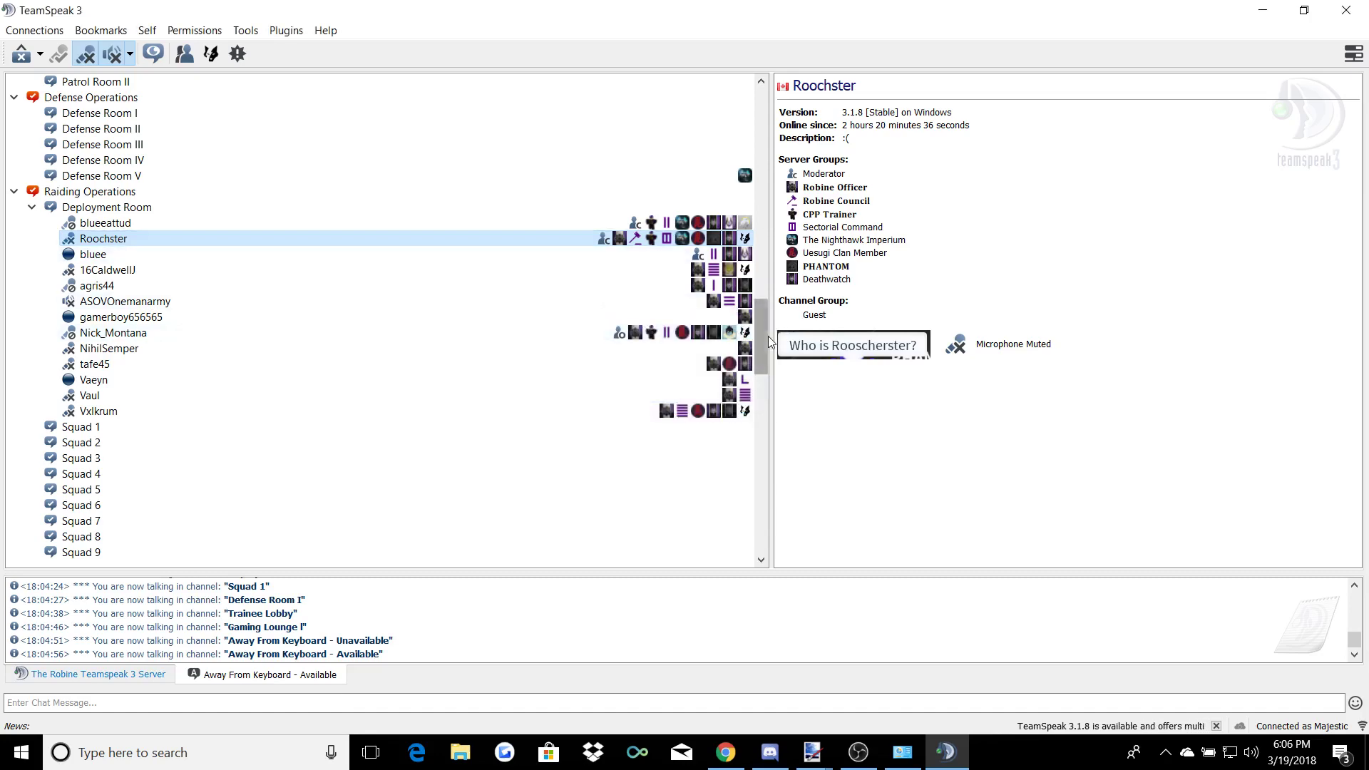
scroll(768, 336, "up", 20)
scroll(303, 400, "down", 20)
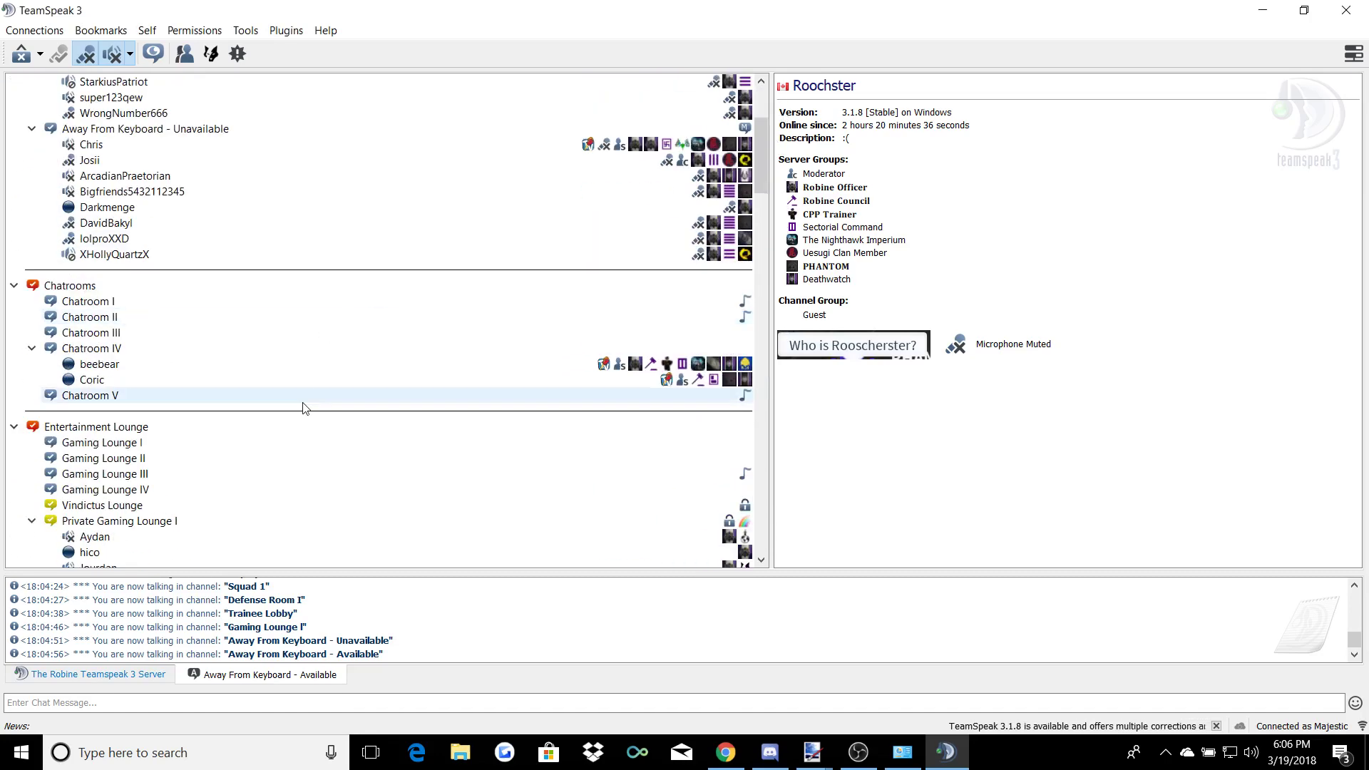
scroll(293, 378, "down", 20)
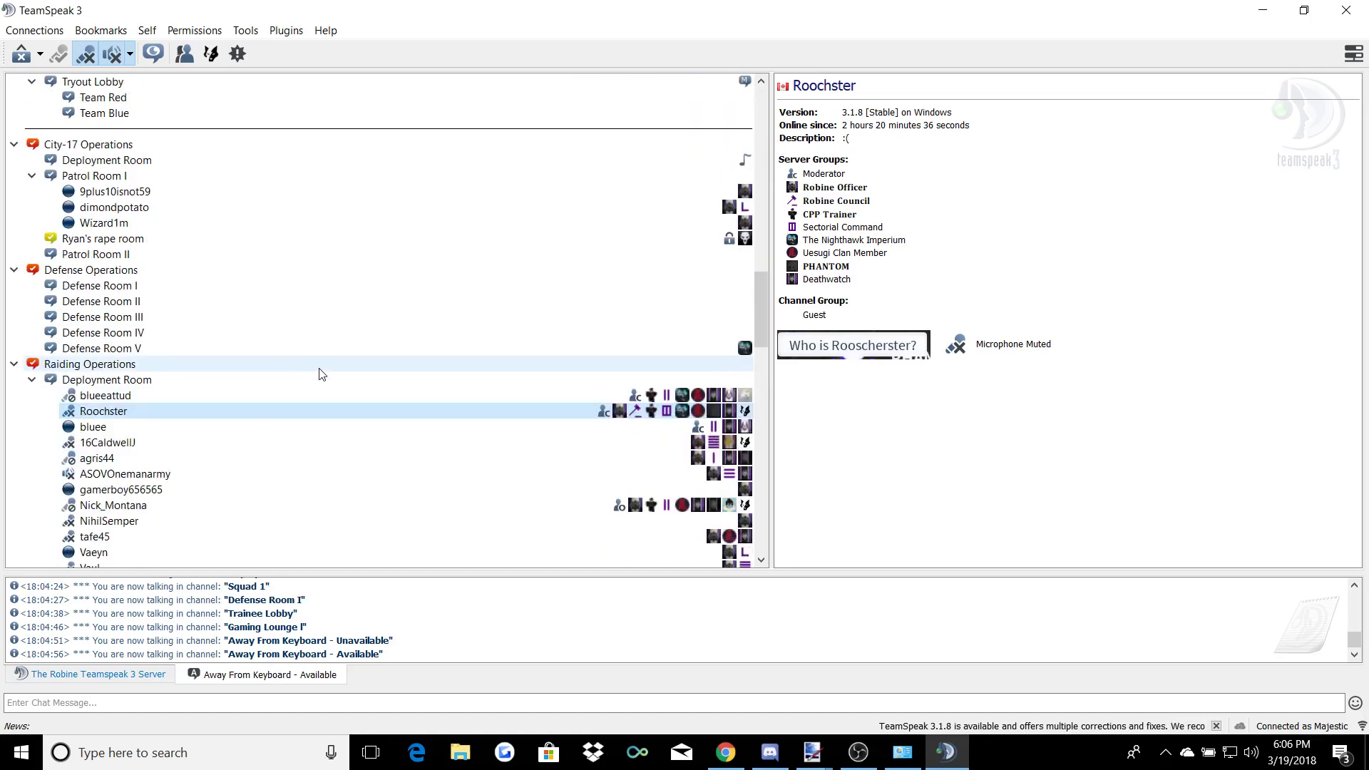
scroll(298, 346, "up", 15)
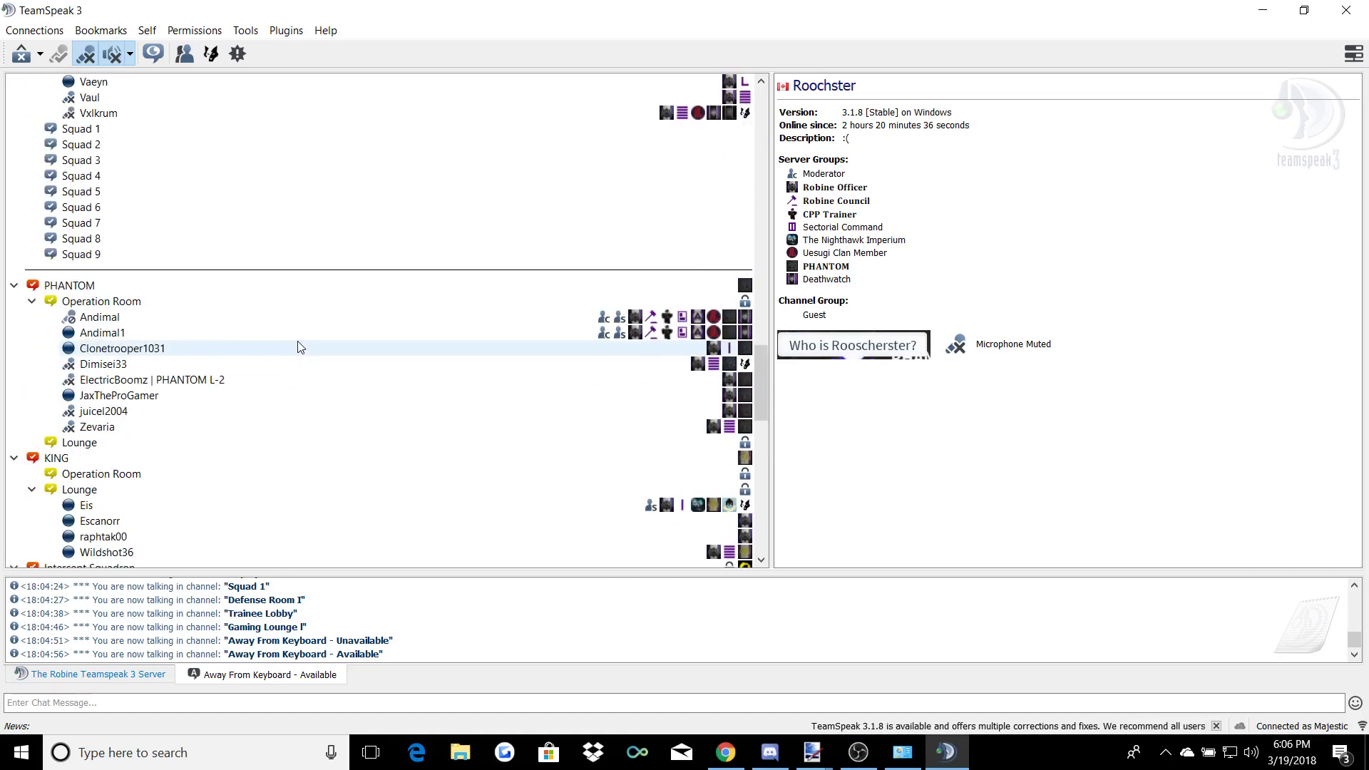
scroll(297, 346, "down", 5)
scroll(285, 357, "up", 5)
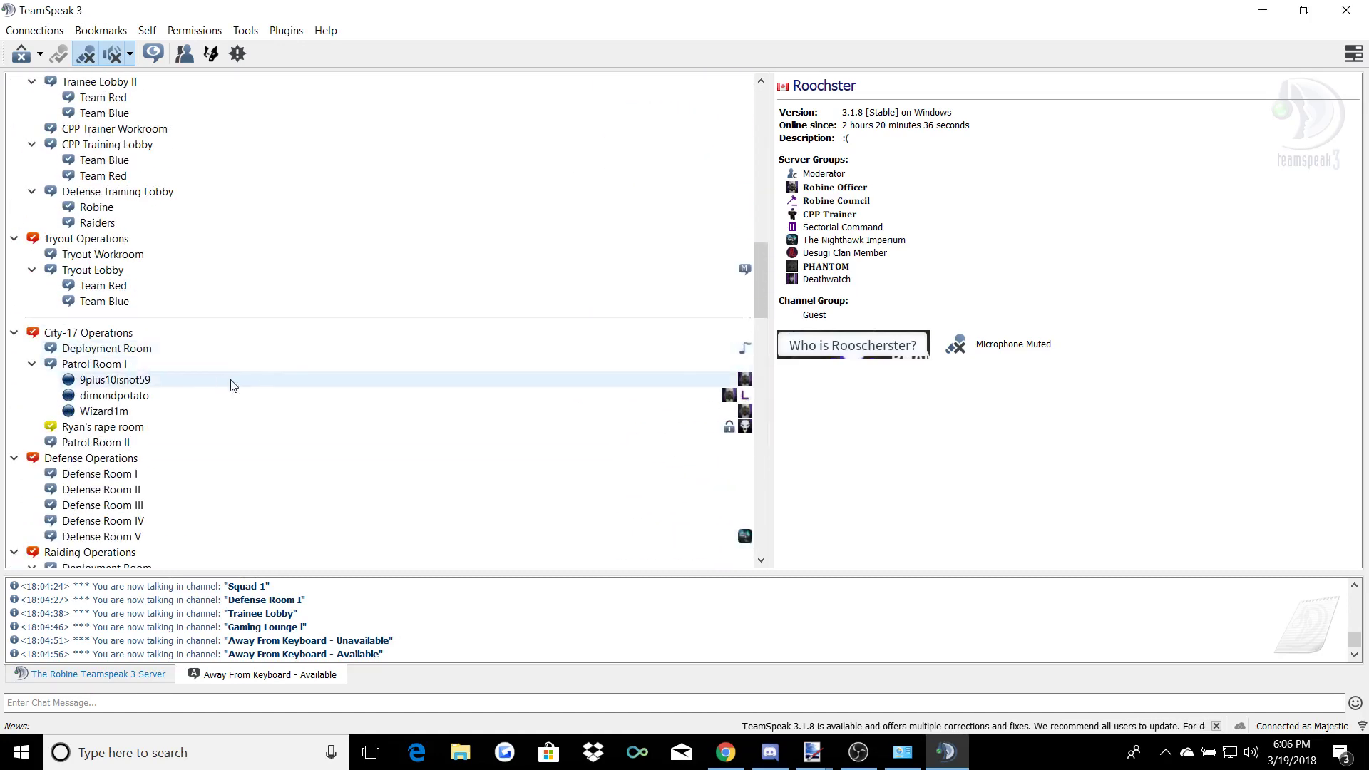
scroll(229, 382, "down", 5)
left_click_drag(759, 314, 747, 439)
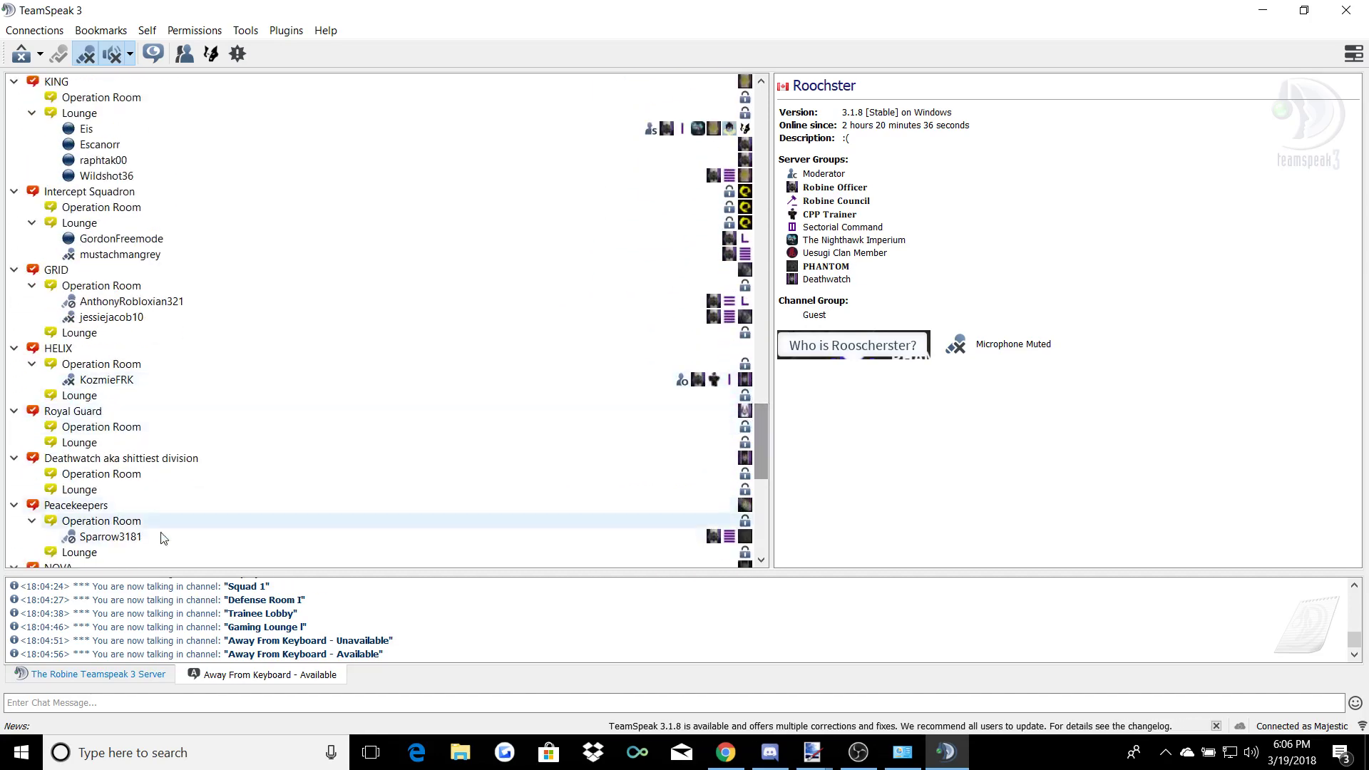
left_click(360, 702)
left_click(788, 454)
scroll(761, 460, "up", 20)
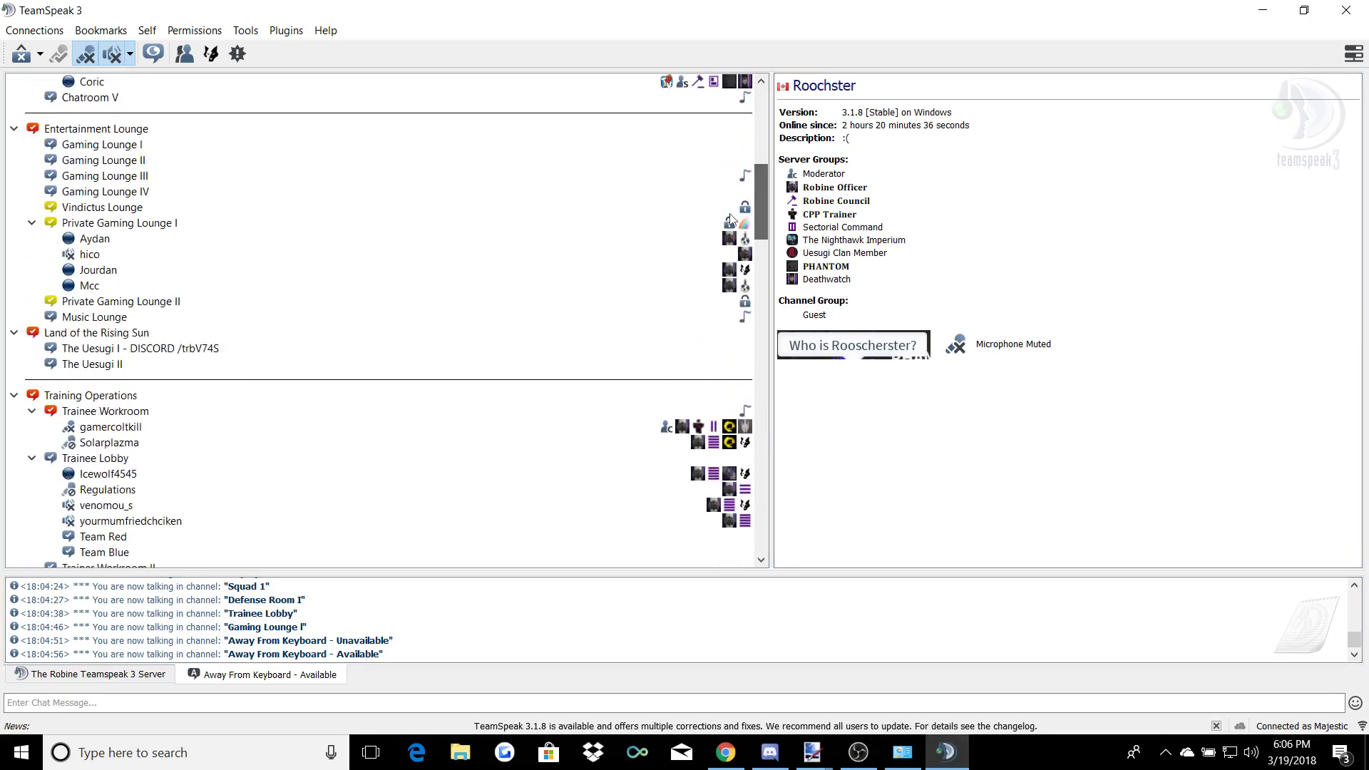
left_click(237, 53)
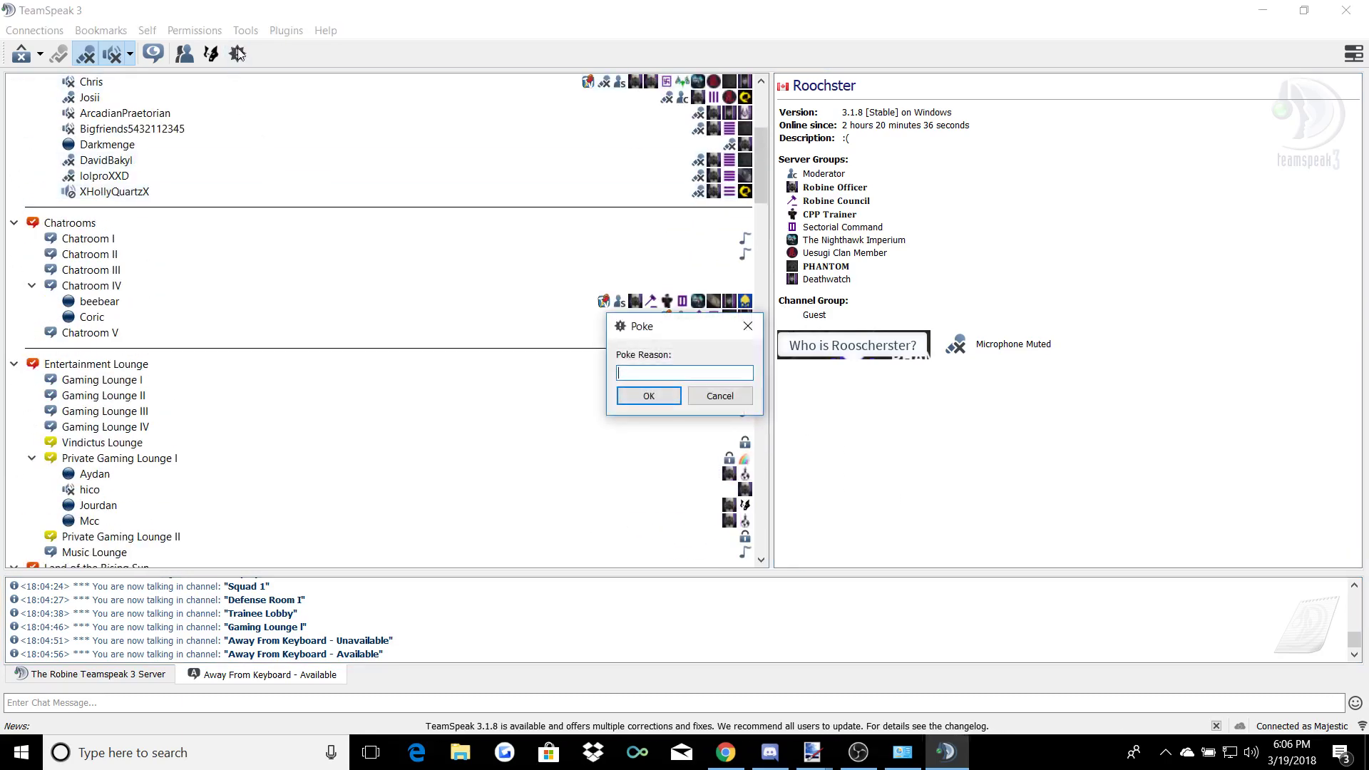
left_click(747, 326)
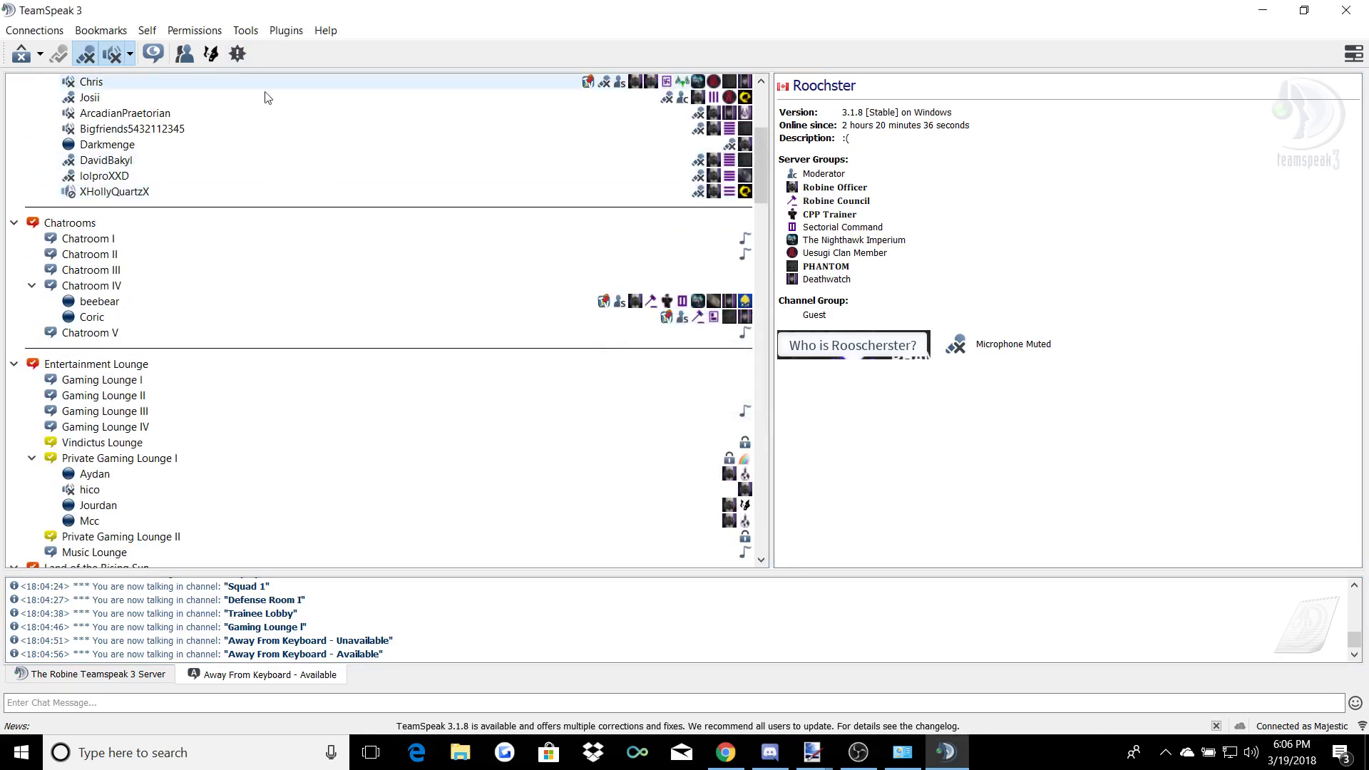
left_click(212, 54)
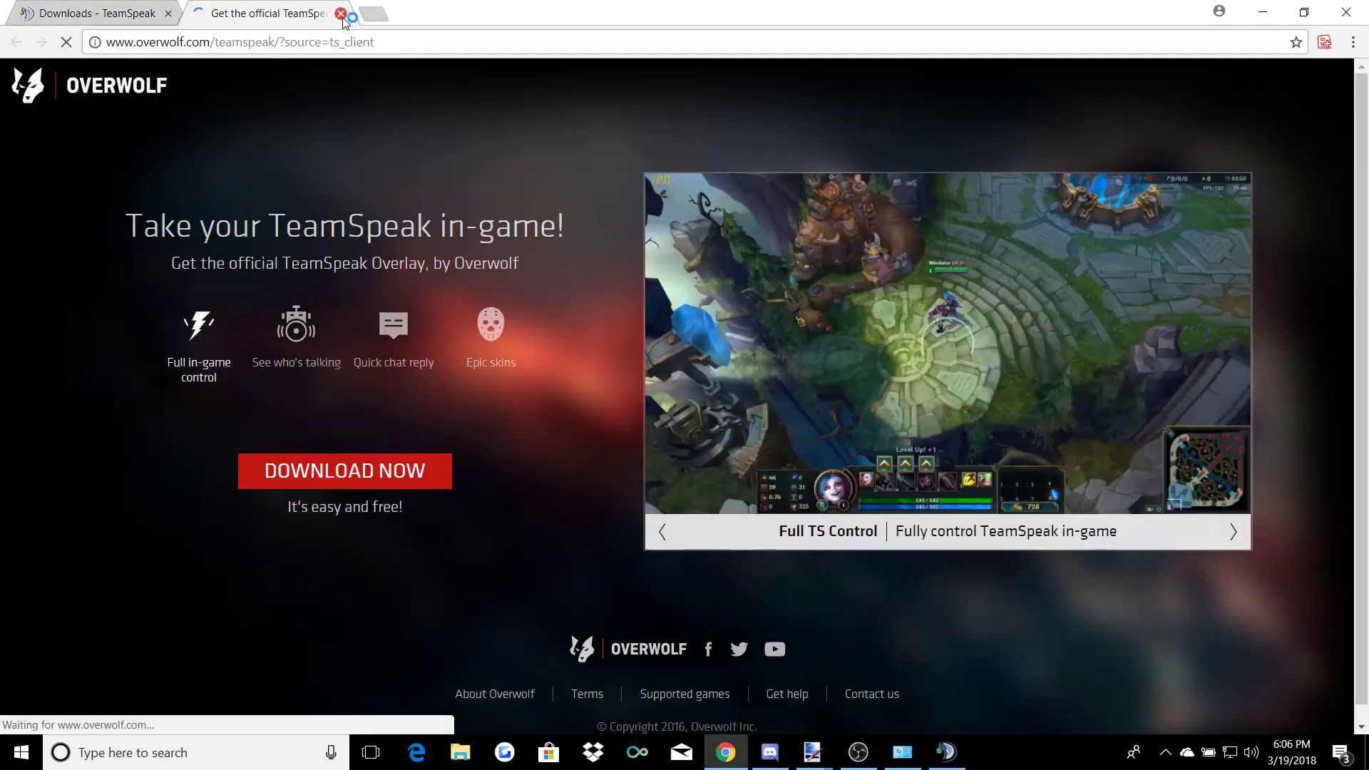
left_click(333, 14)
- Return to TeamSpeak and open the RP Soundboard from the Plugins menu
left_click(947, 751)
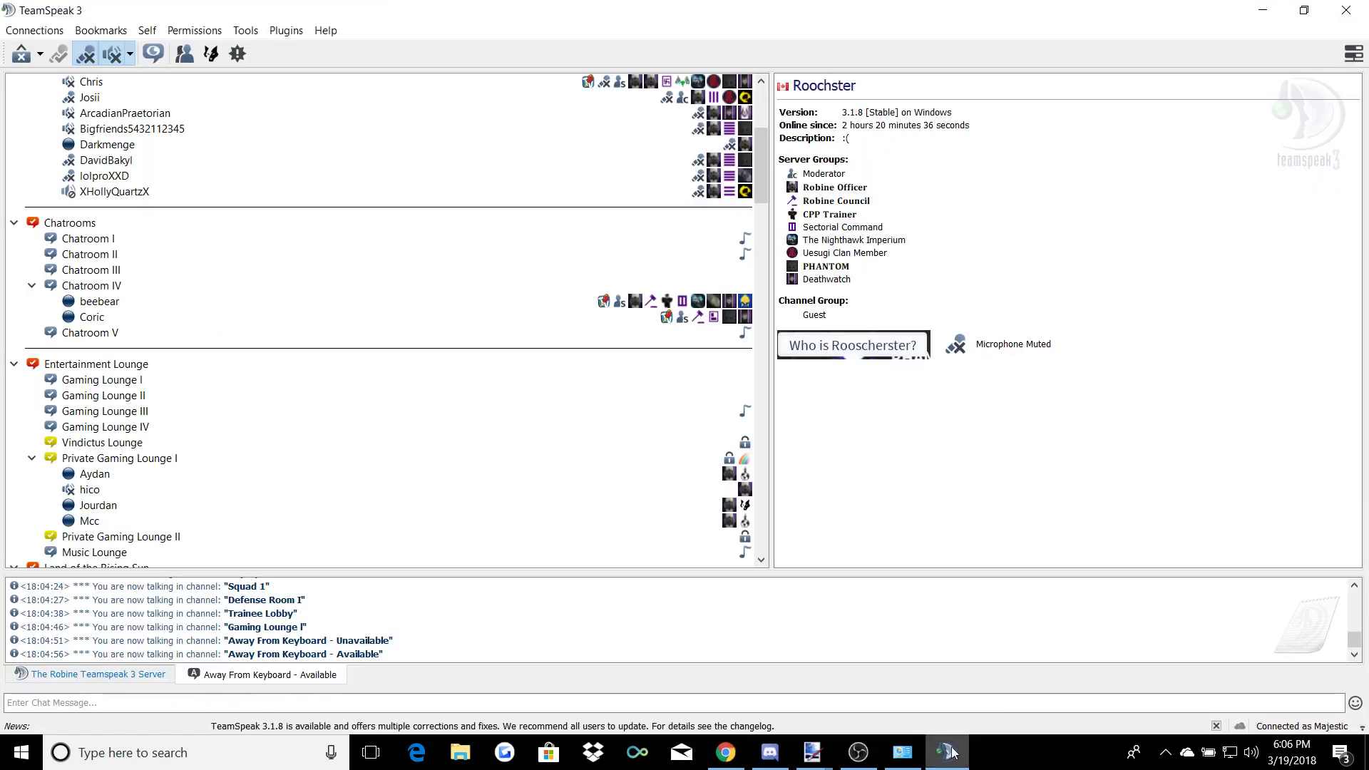
left_click(245, 30)
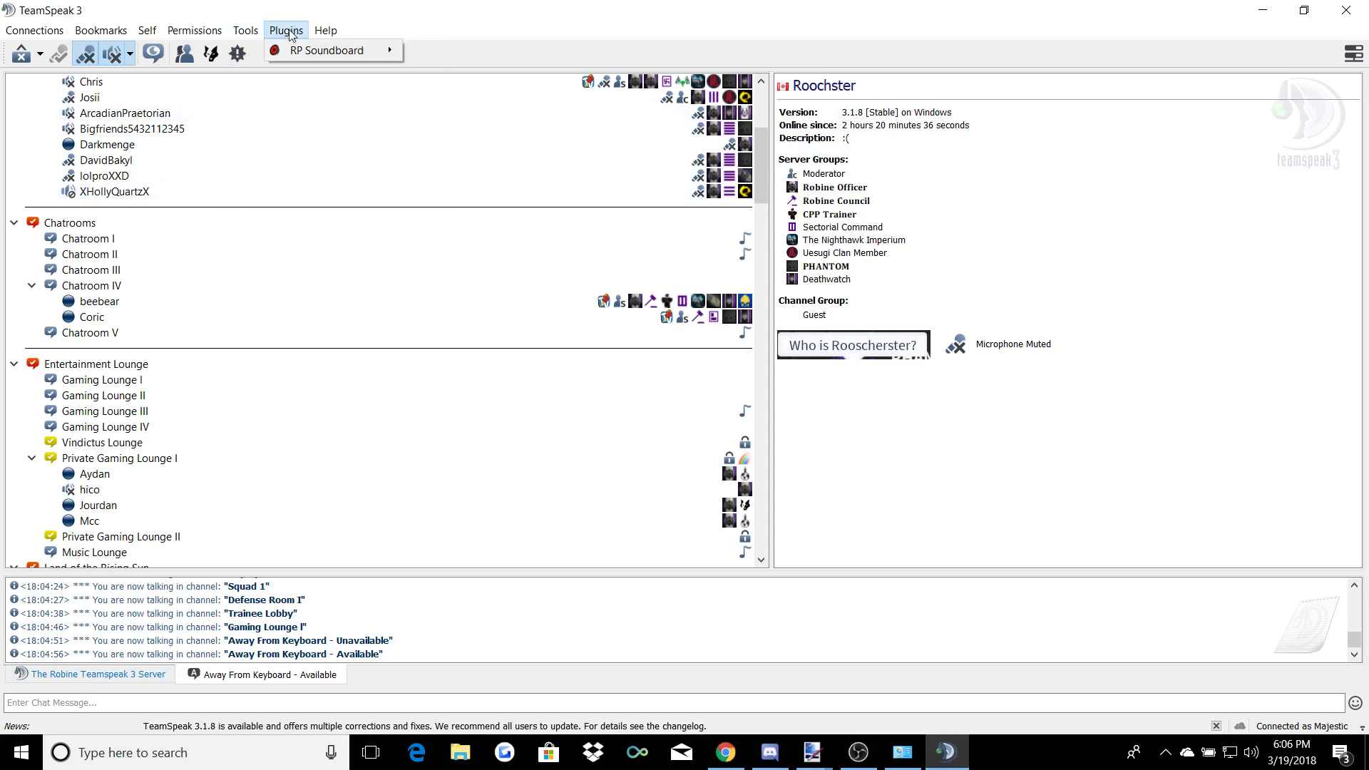
mouse_move(272, 34)
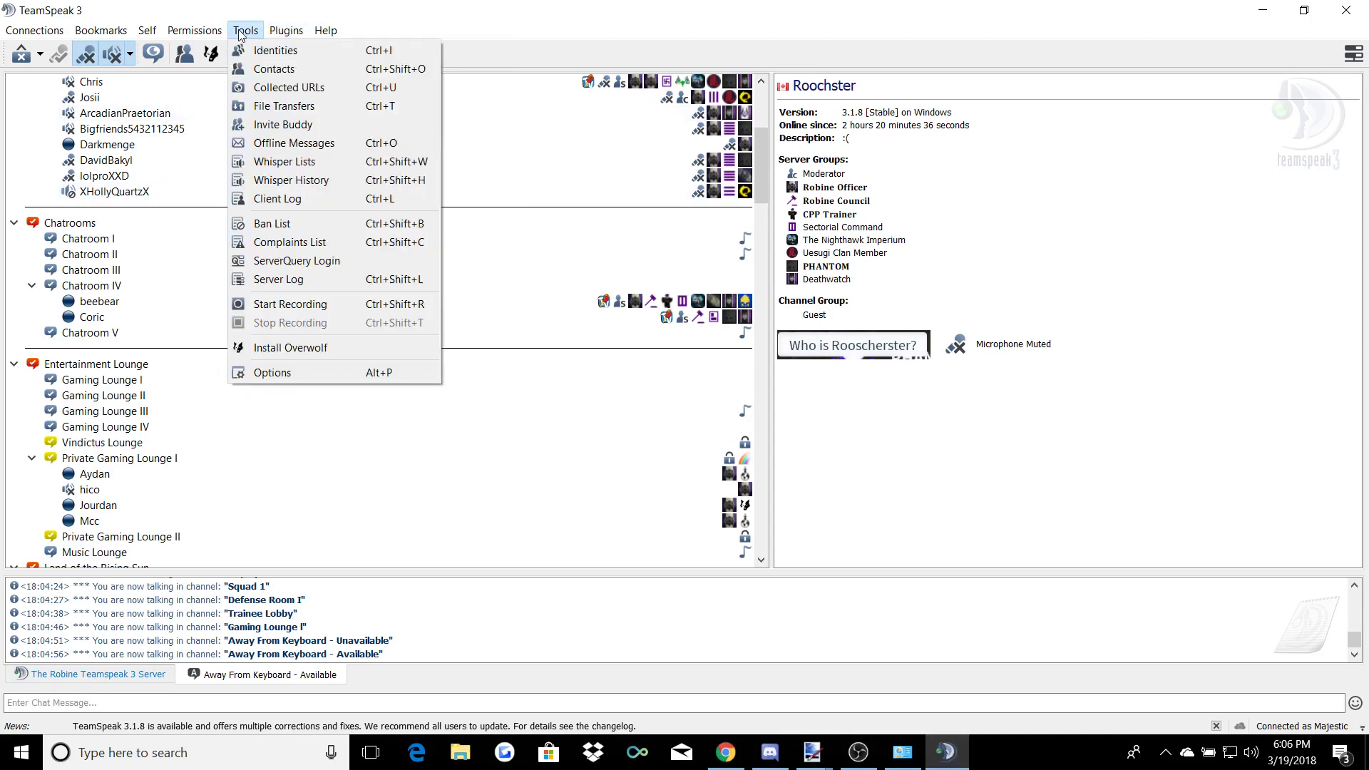
left_click(241, 30)
left_click(286, 30)
mouse_move(307, 50)
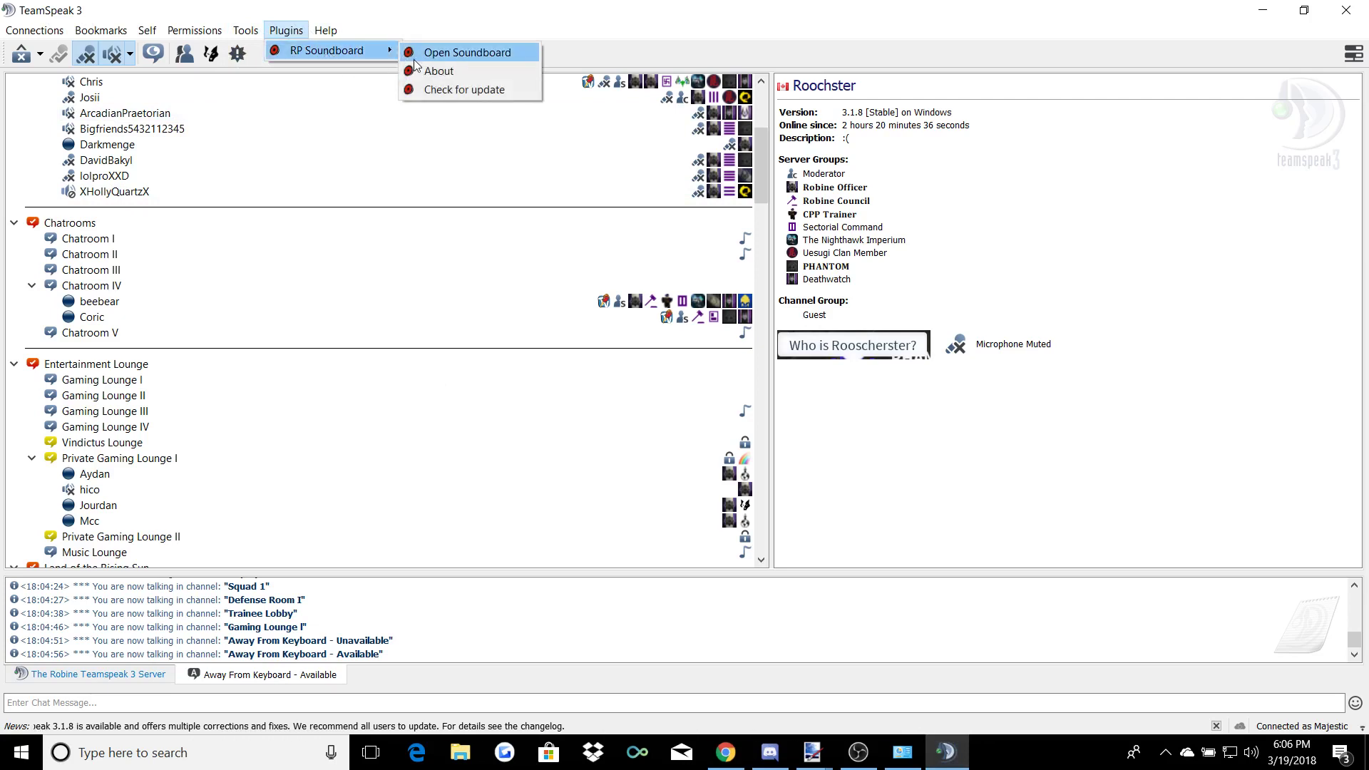
left_click(456, 50)
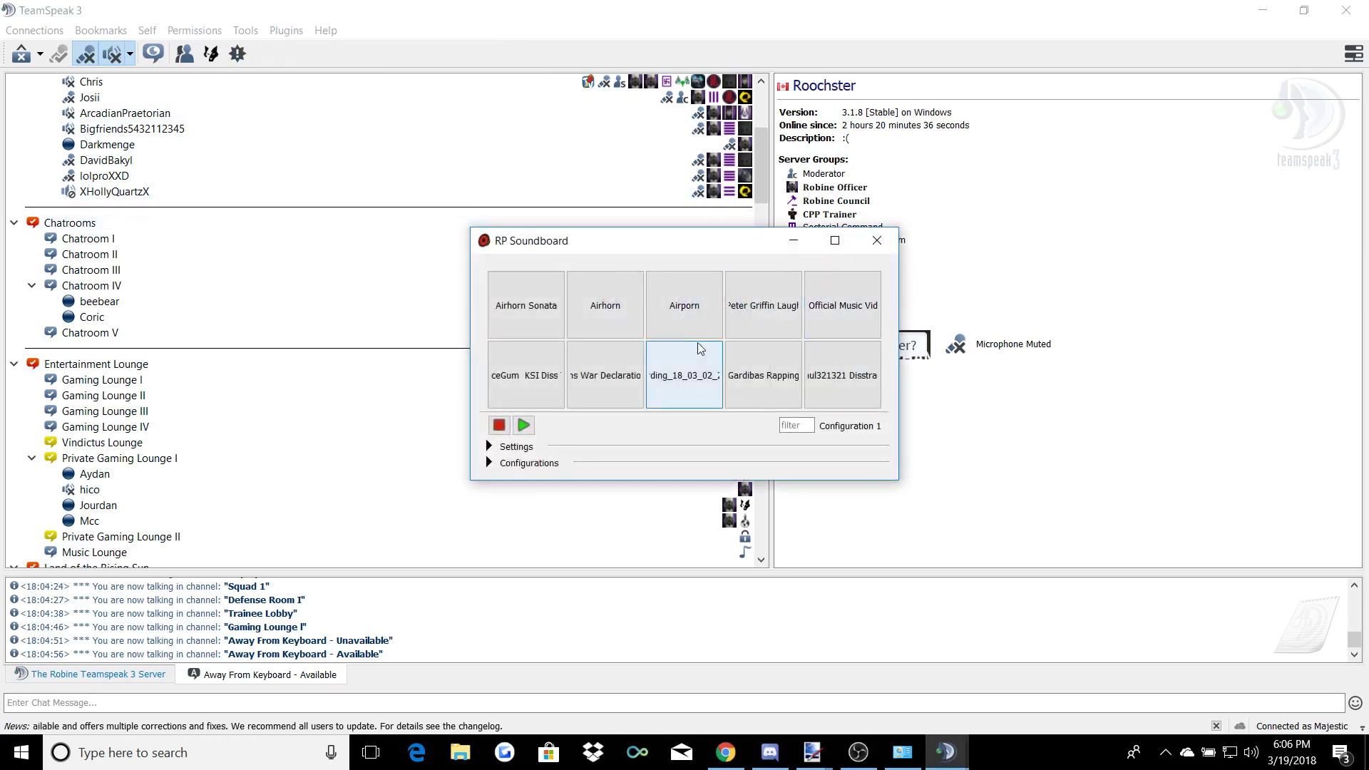
- Browse the Tools menu, then select the Chatroom IV channel in the tree
left_click(894, 216)
left_click(245, 30)
mouse_move(245, 33)
mouse_move(195, 30)
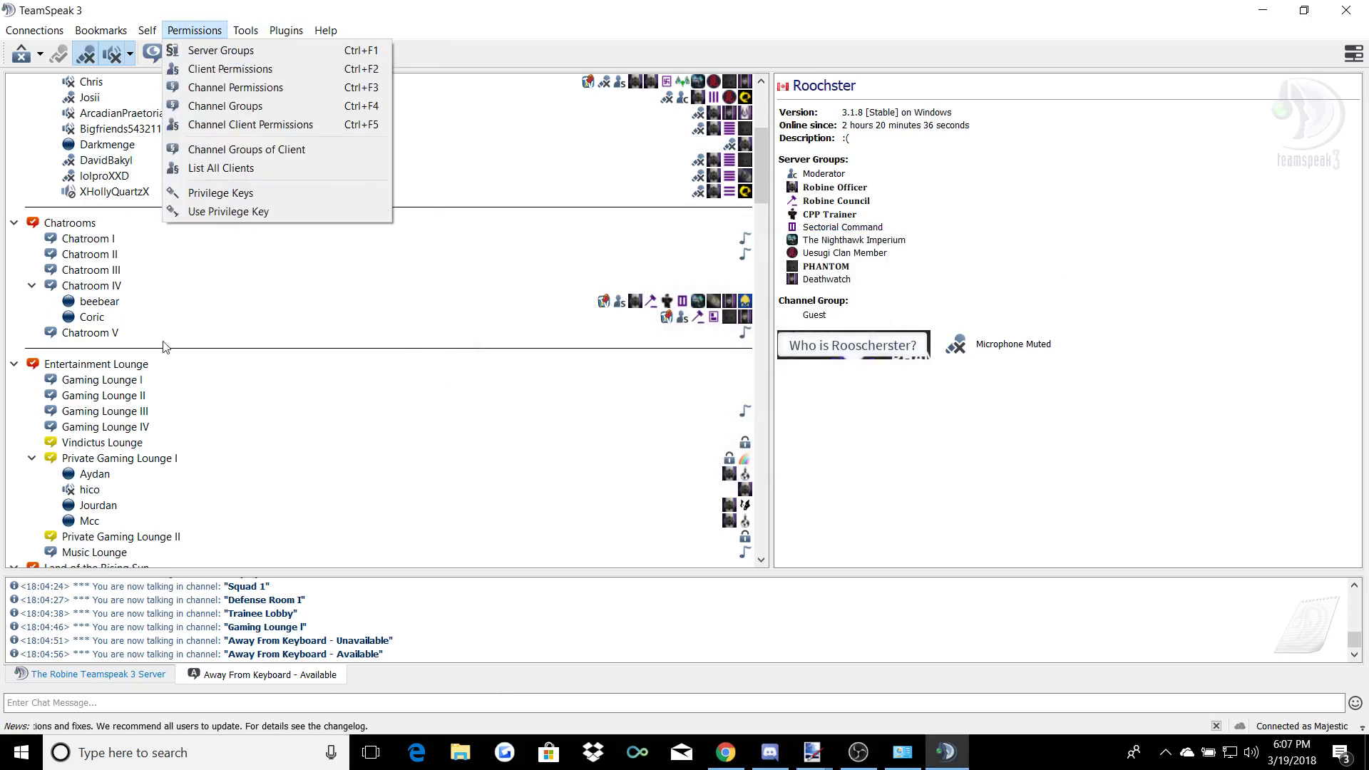
left_click(189, 289)
scroll(214, 296, "down", 6)
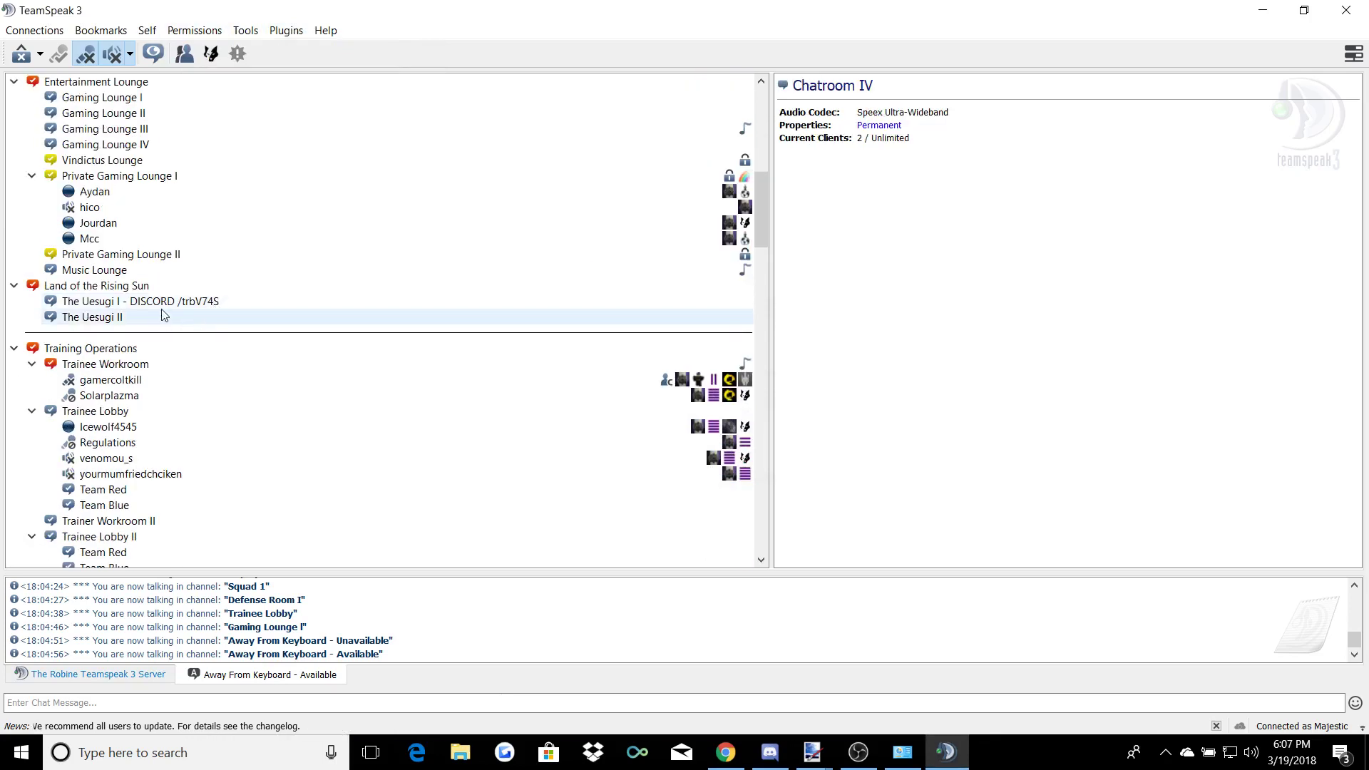
- Dismiss the Plugins menu and show client info for the first Private Gaming Lounge I user
left_click(299, 34)
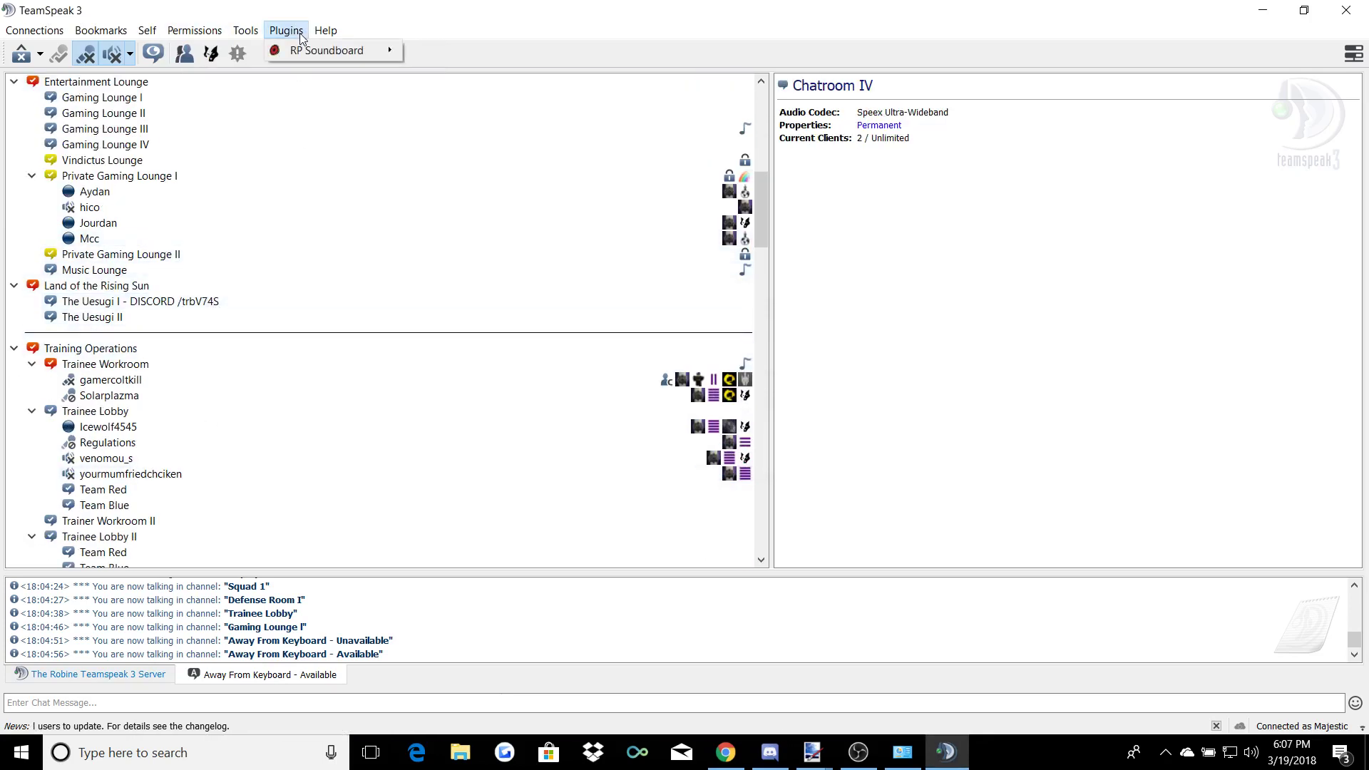
mouse_move(240, 35)
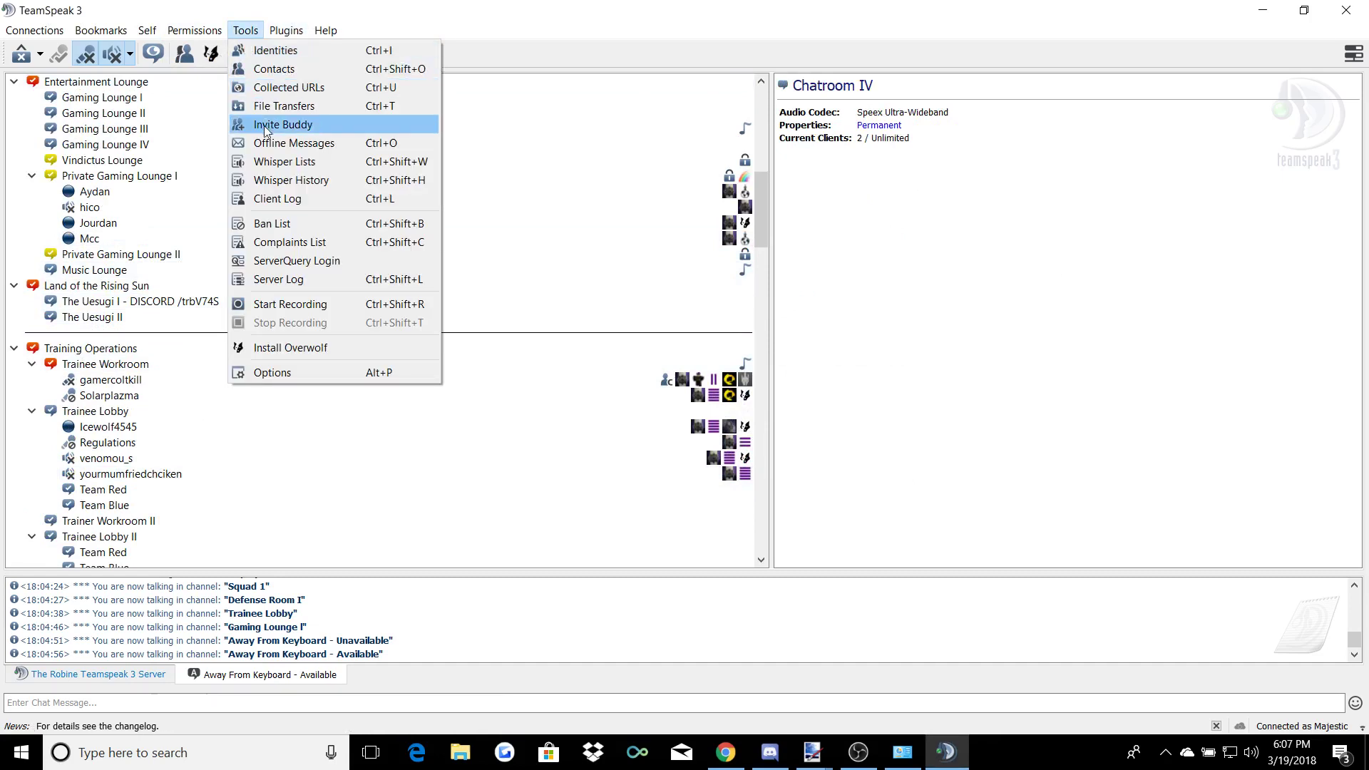
left_click(525, 199)
left_click(526, 193)
scroll(500, 214, "down", 10)
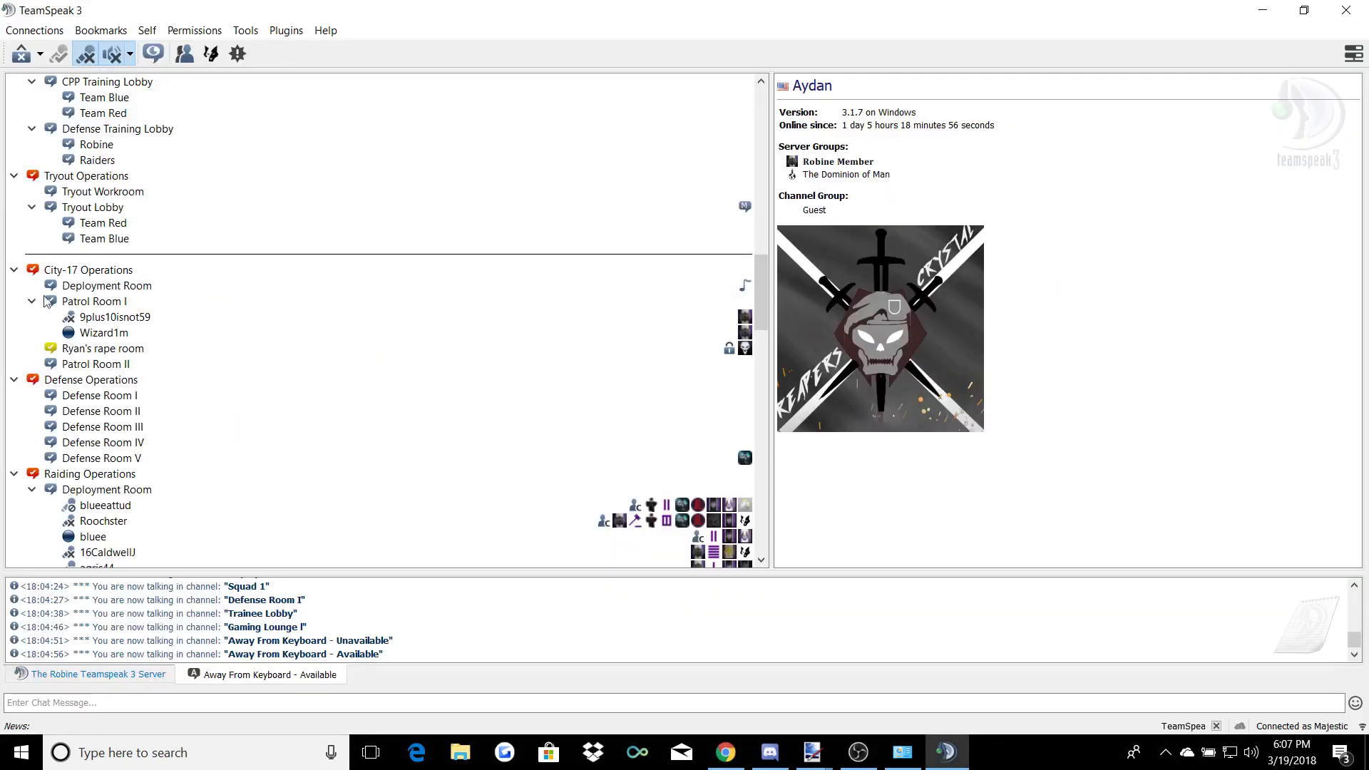
- Add the second Deployment Room user as a friend, then open Edit in Contacts for them
scroll(199, 397, "down", 3)
right_click(199, 379)
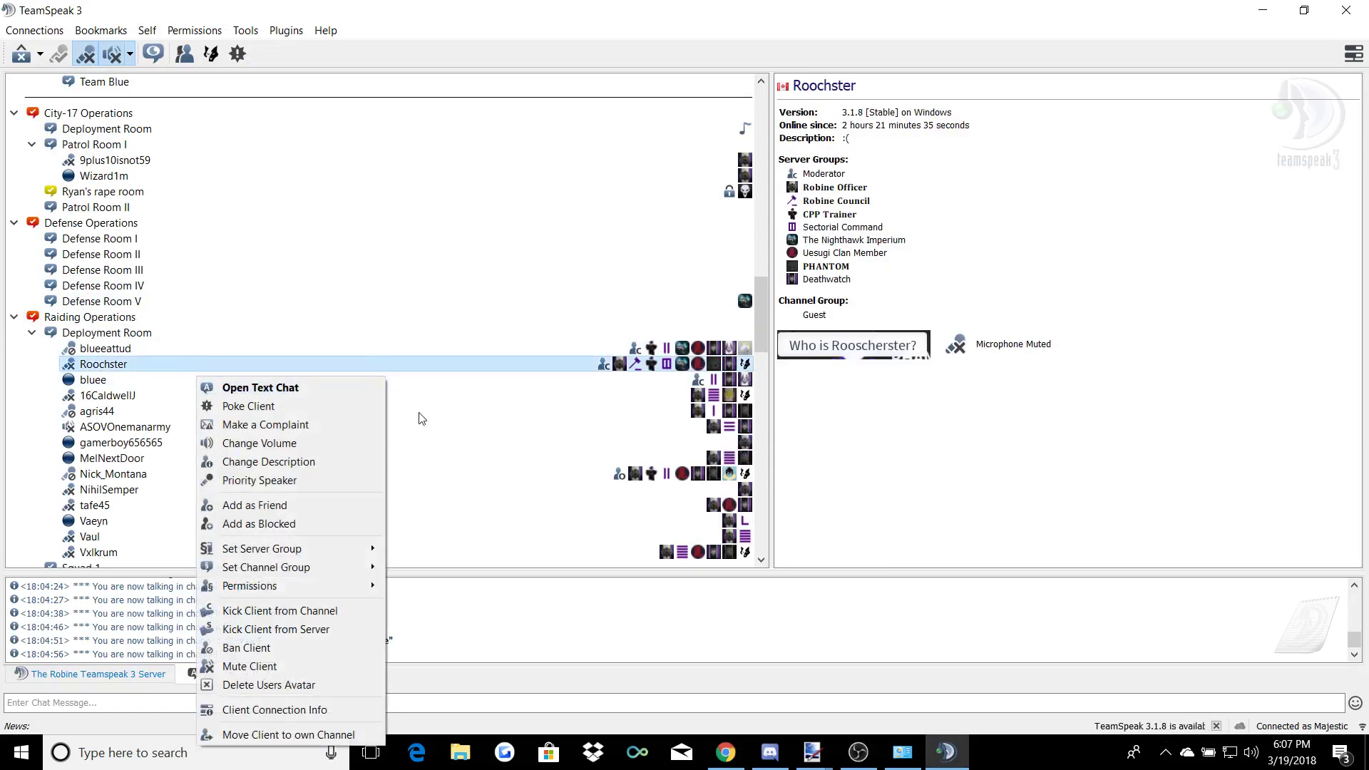
left_click(421, 414)
left_click(314, 365)
right_click(316, 363)
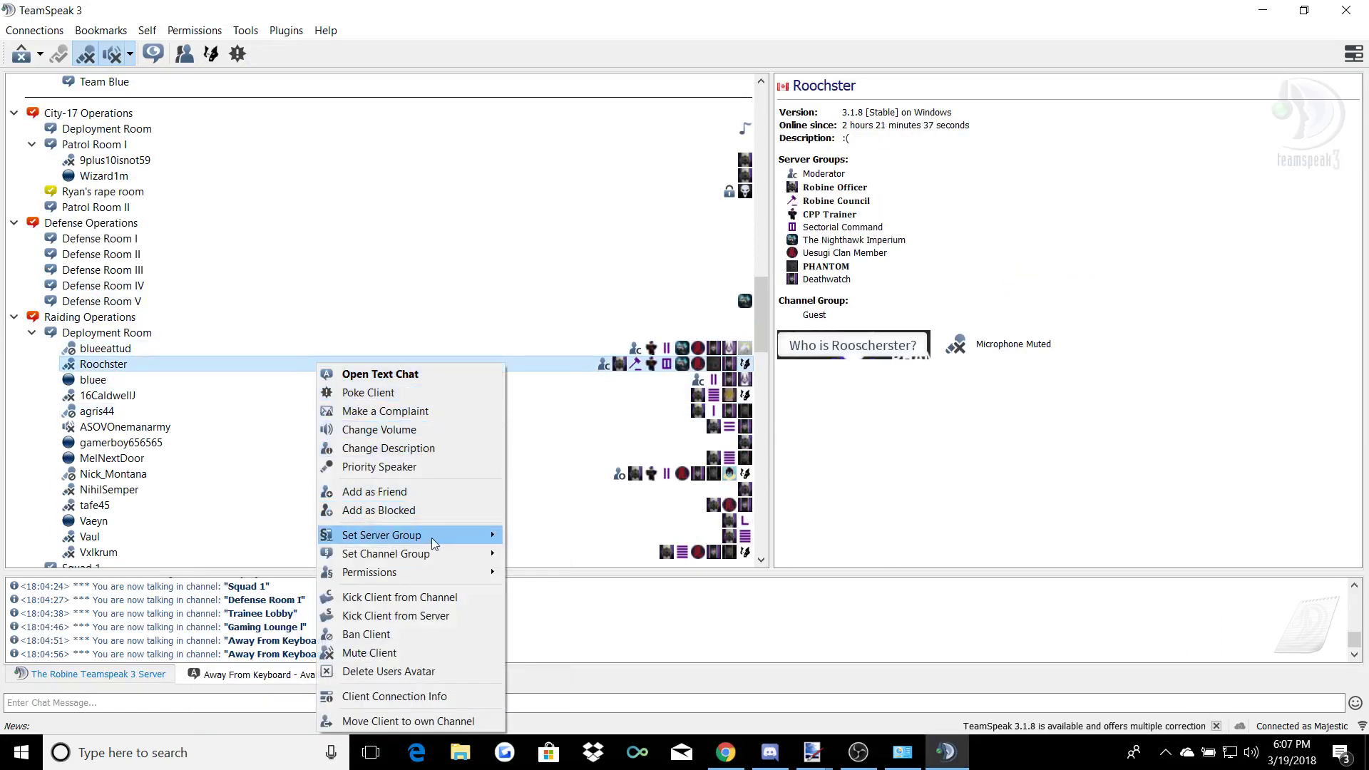
left_click(418, 493)
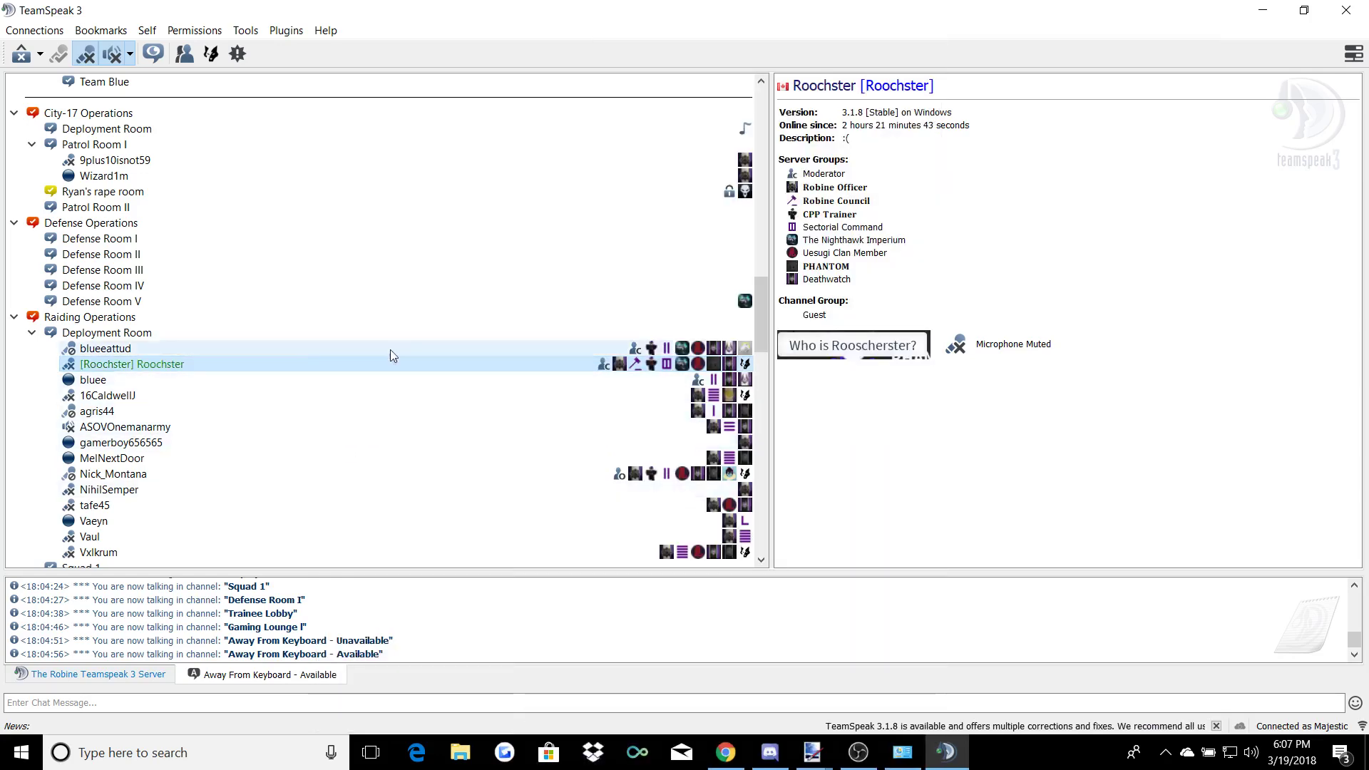
right_click(131, 365)
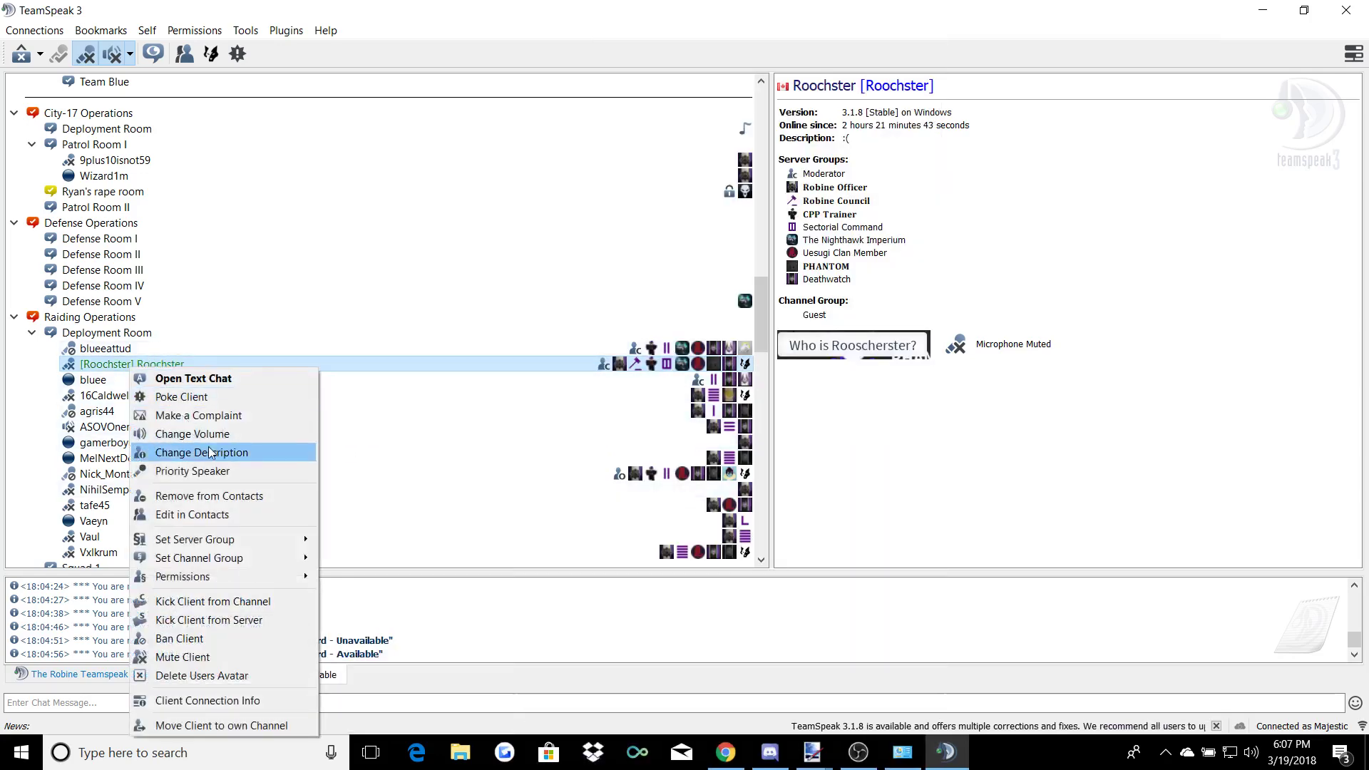
left_click(233, 515)
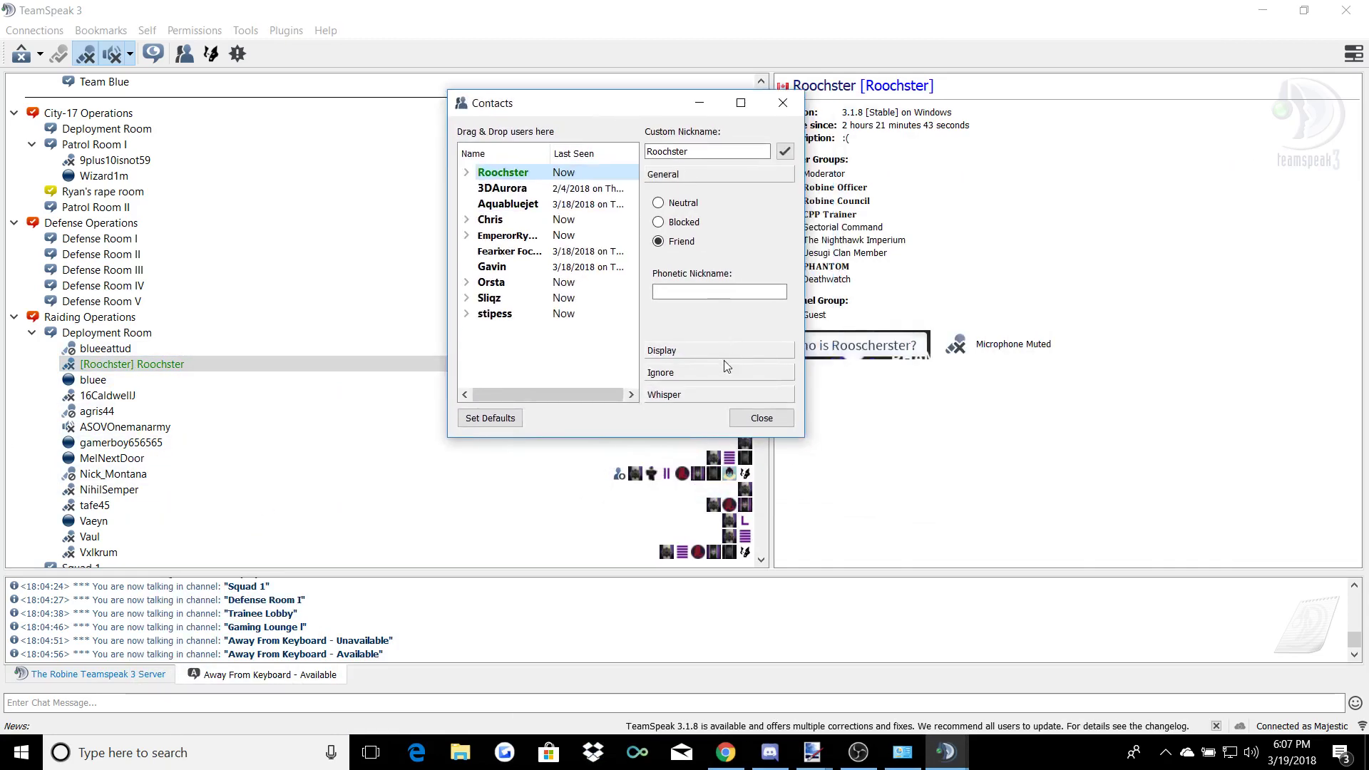
- Set the contact to Neutral, expand Display, Whisper and Ignore, and close Contacts
left_click(683, 204)
left_click(676, 351)
left_click(677, 396)
left_click(713, 219)
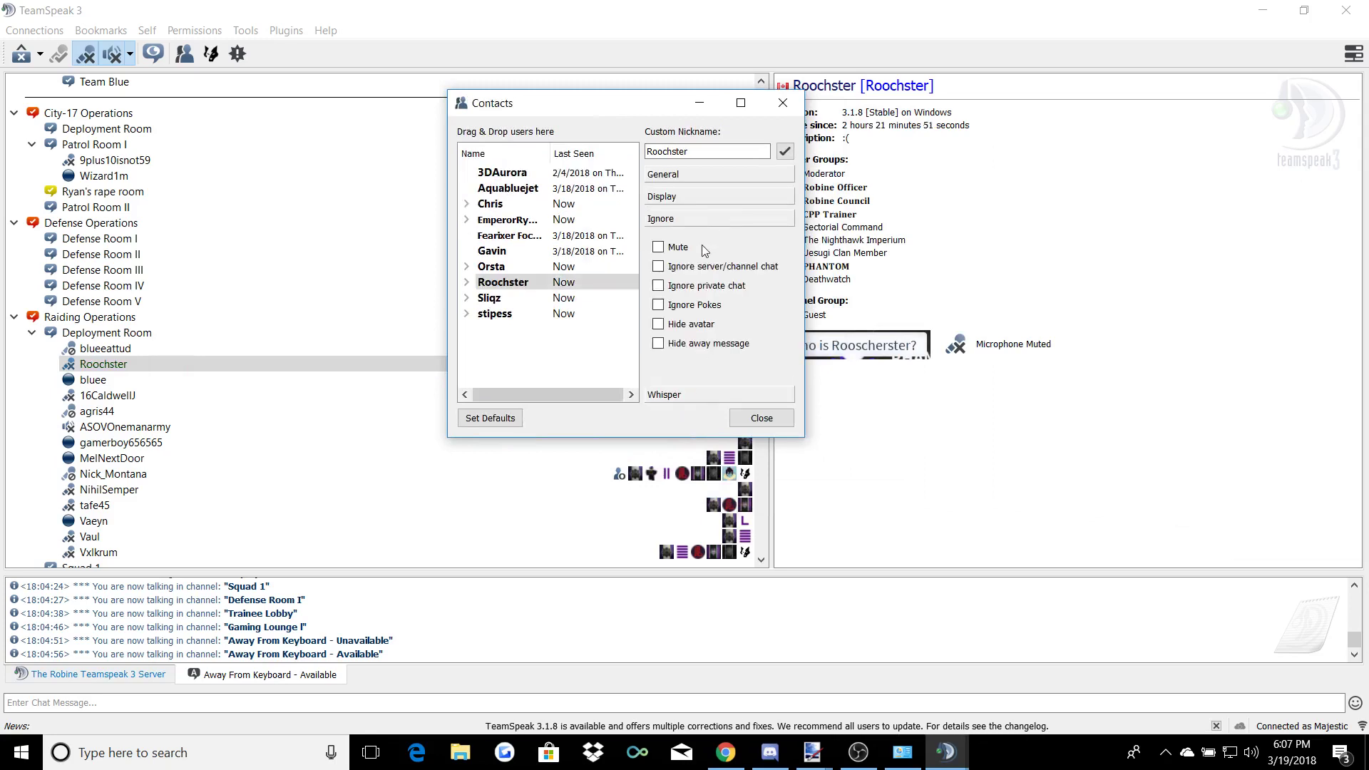
left_click(783, 104)
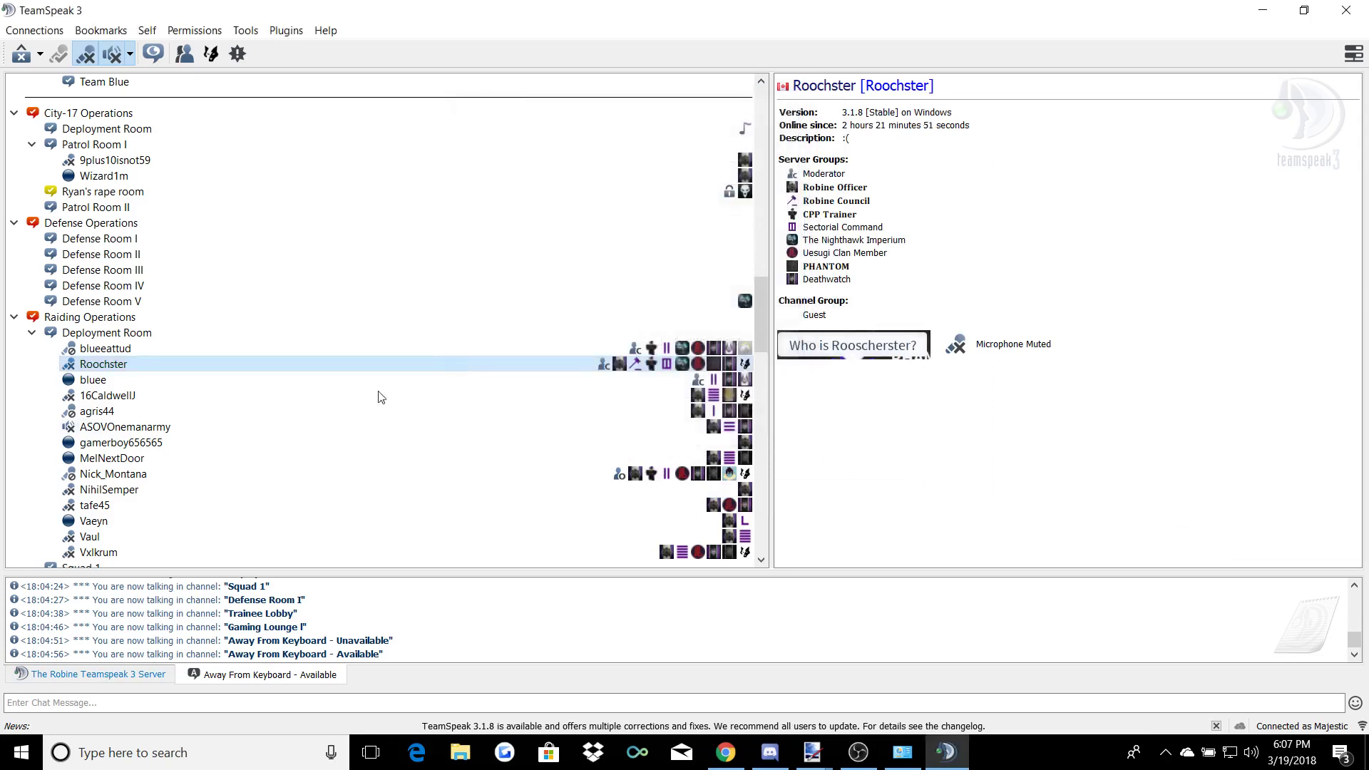
- Browse the context menus of the second and fifth Deployment Room users
right_click(157, 365)
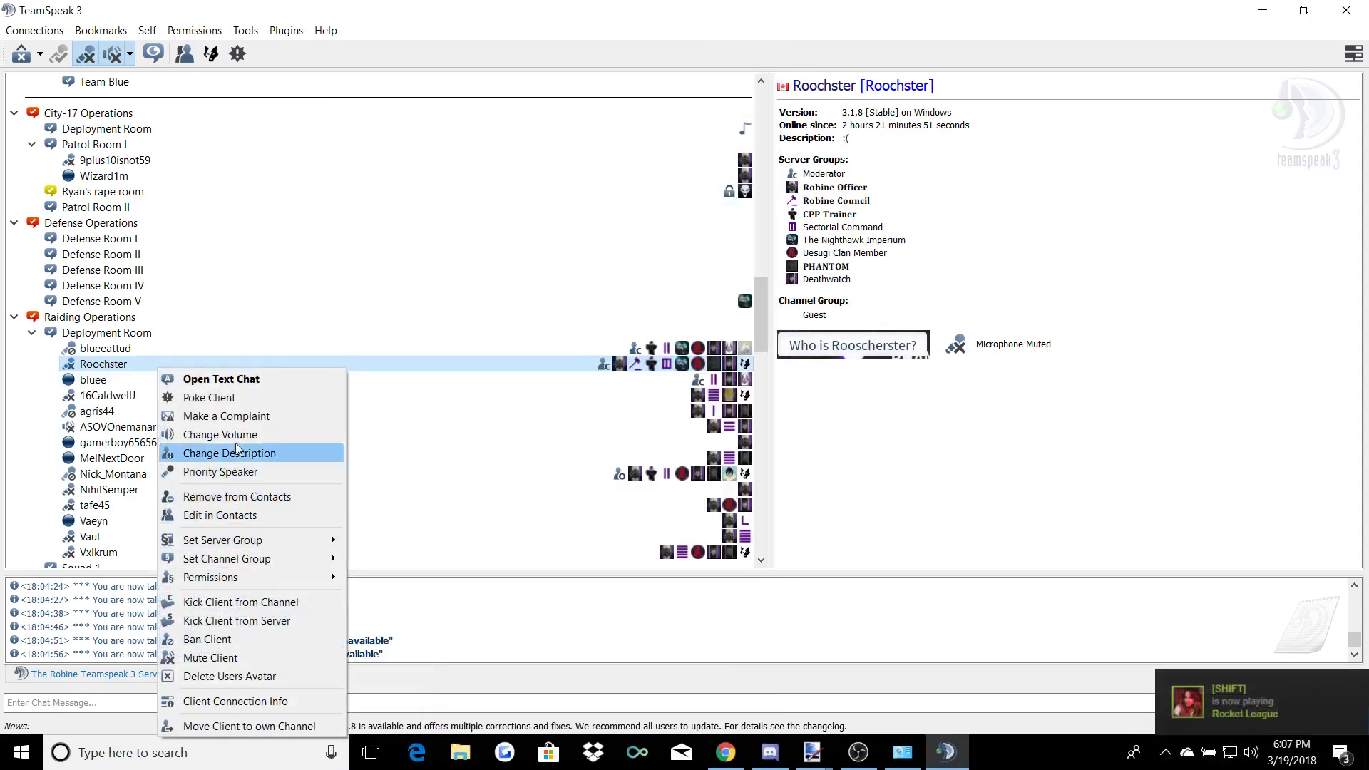
left_click(918, 536)
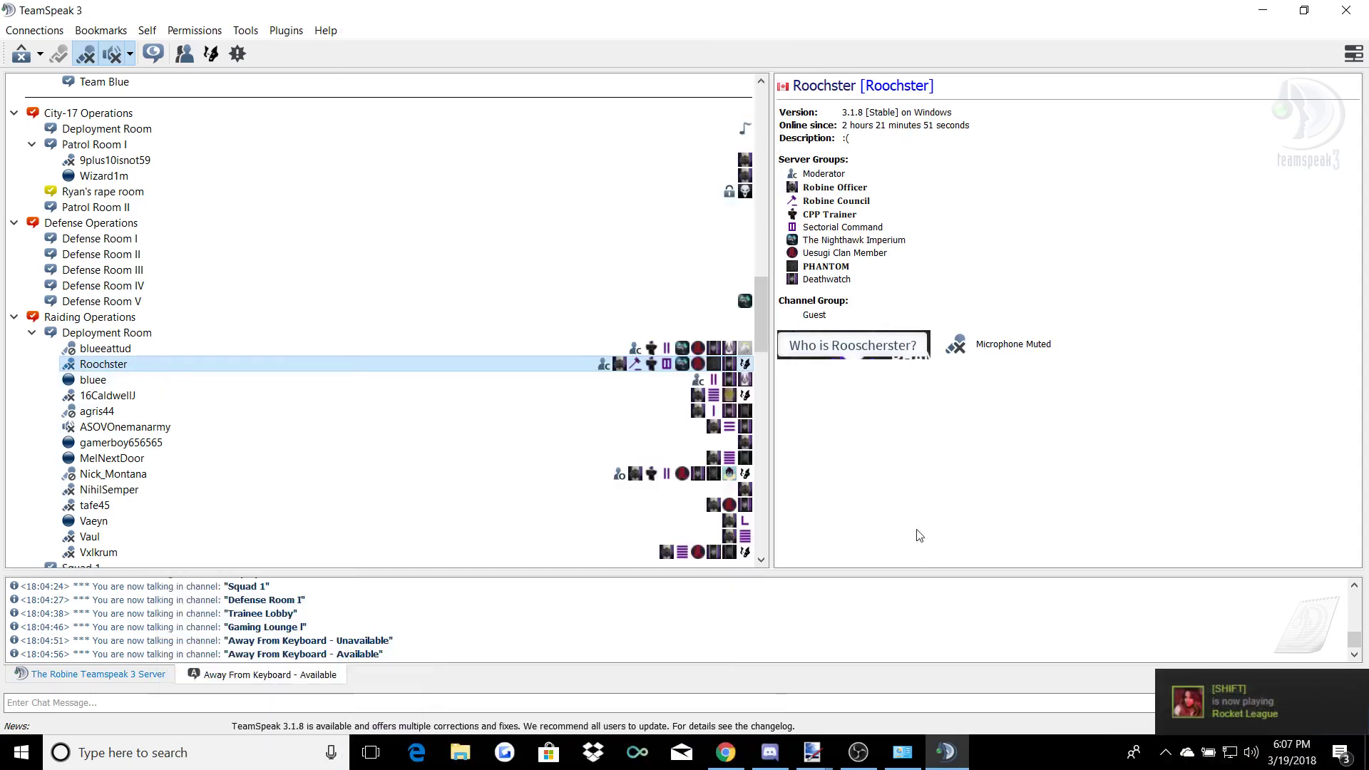
right_click(172, 365)
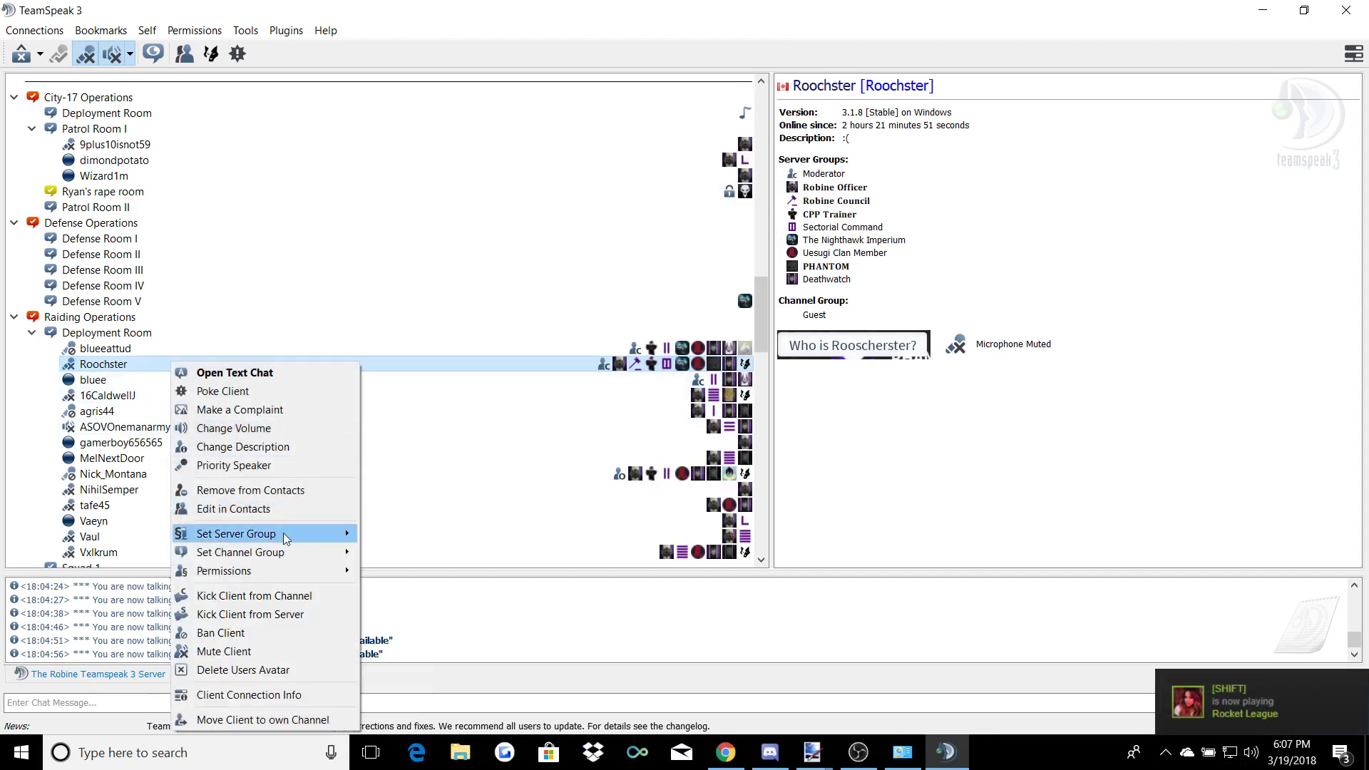
right_click(172, 412)
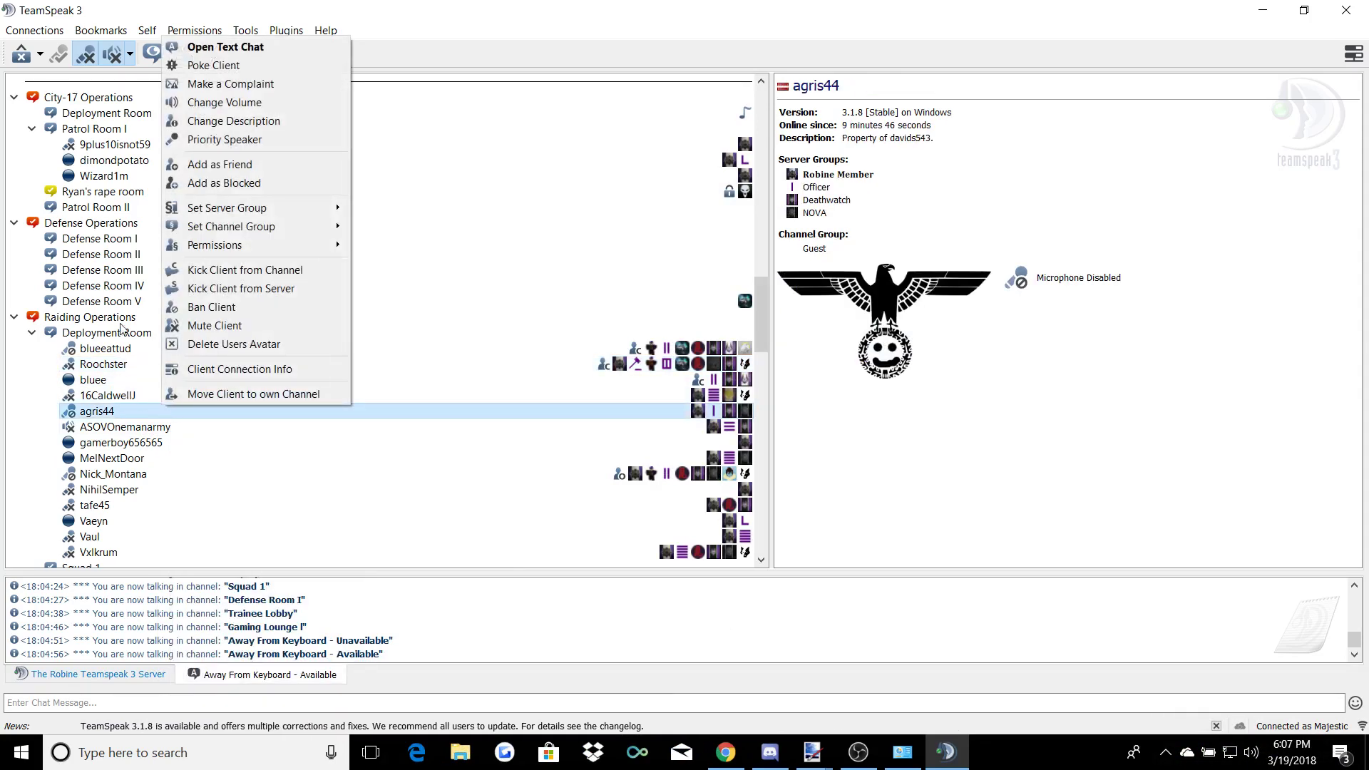
left_click(101, 384)
right_click(100, 365)
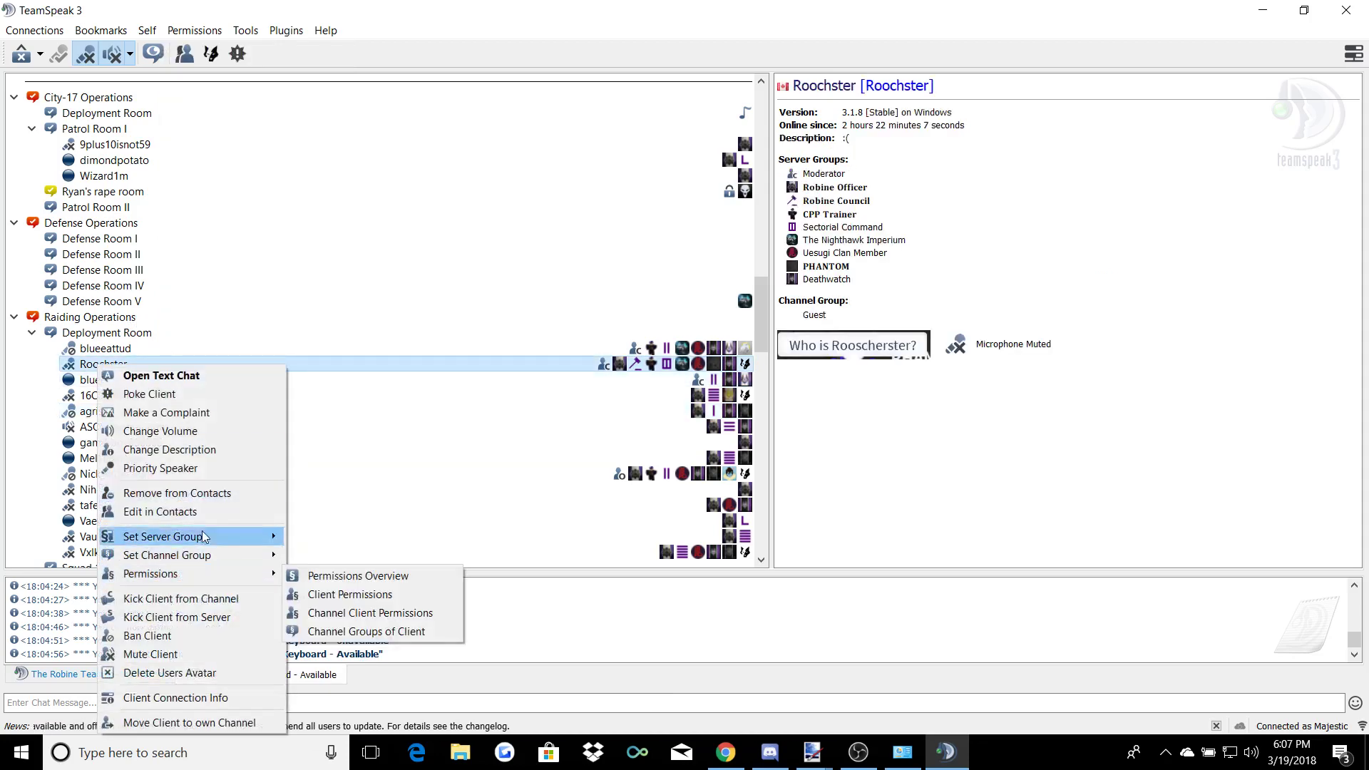
- Mark the user as Blocked in Contacts, then reopen their settings and check Ignore
left_click(214, 510)
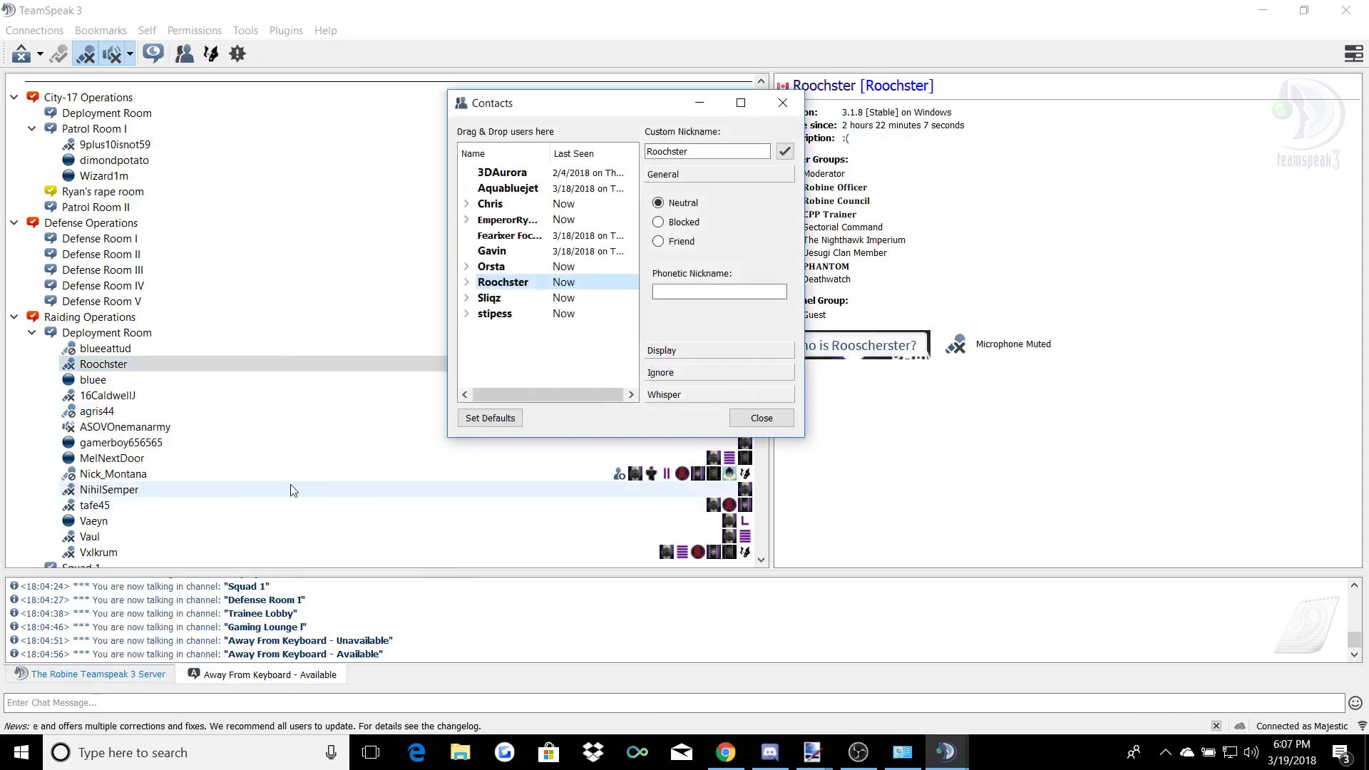
left_click(659, 222)
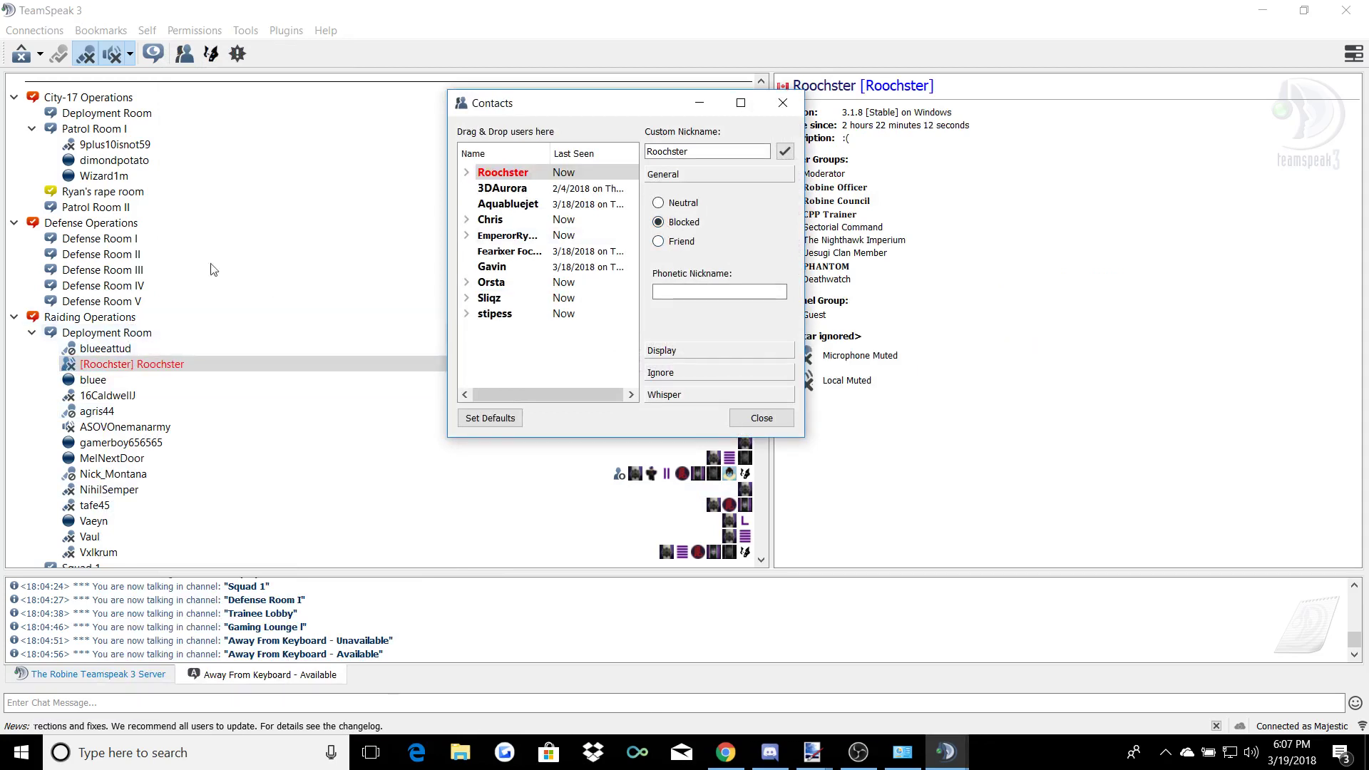
left_click(783, 103)
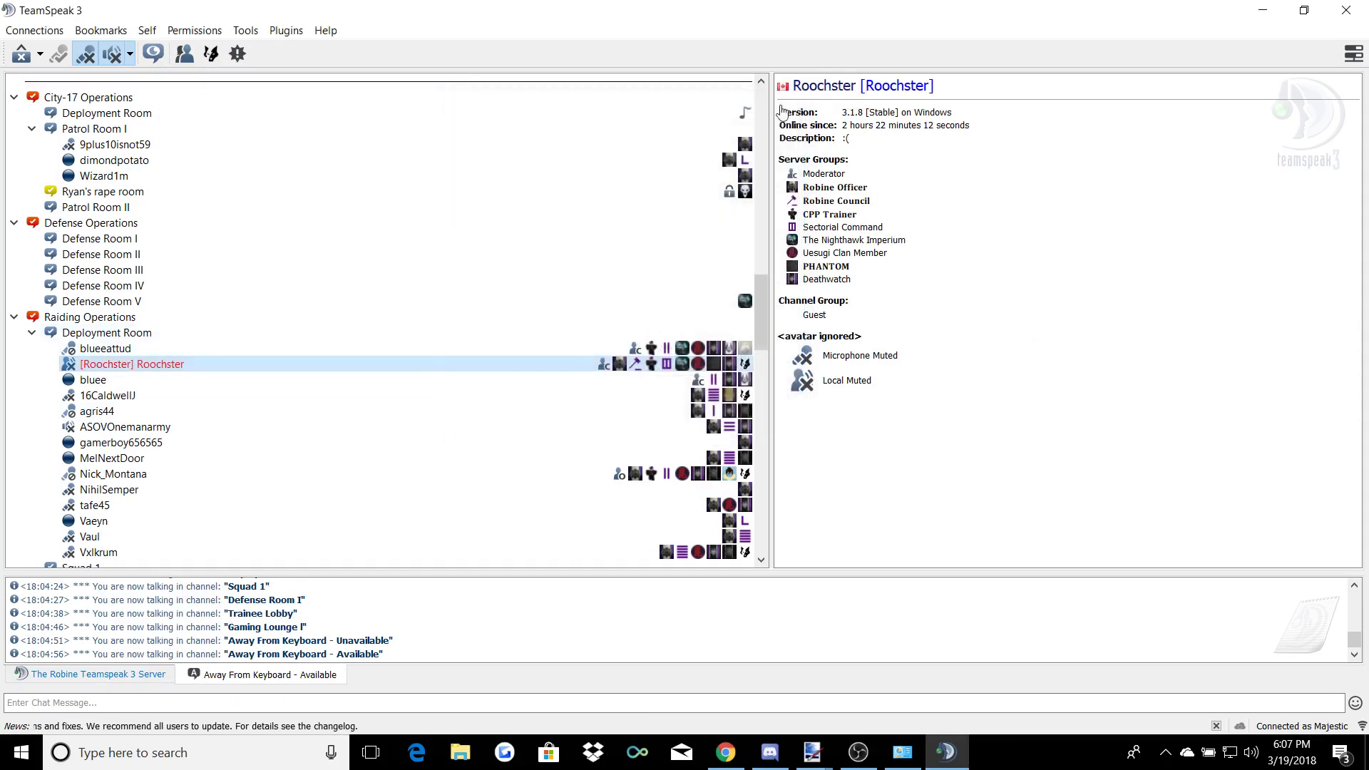
right_click(139, 365)
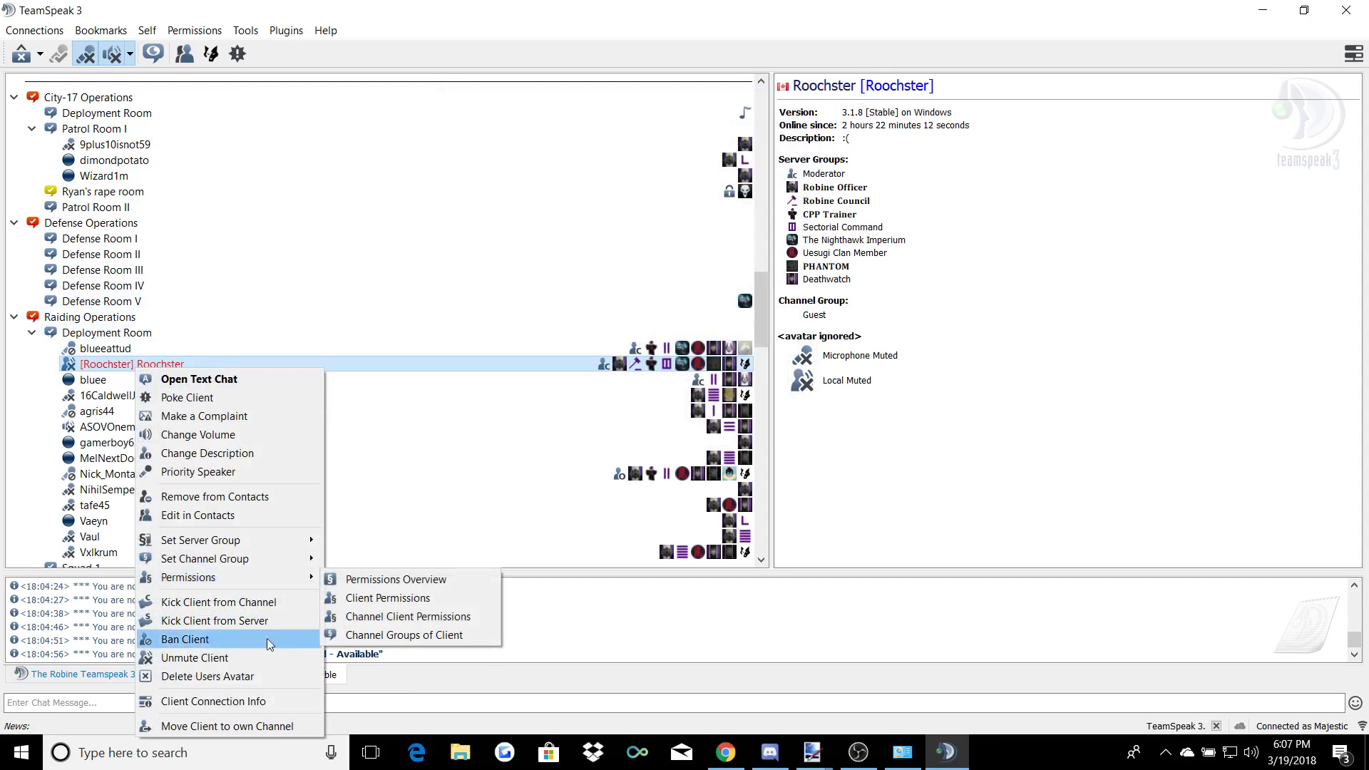
left_click(254, 522)
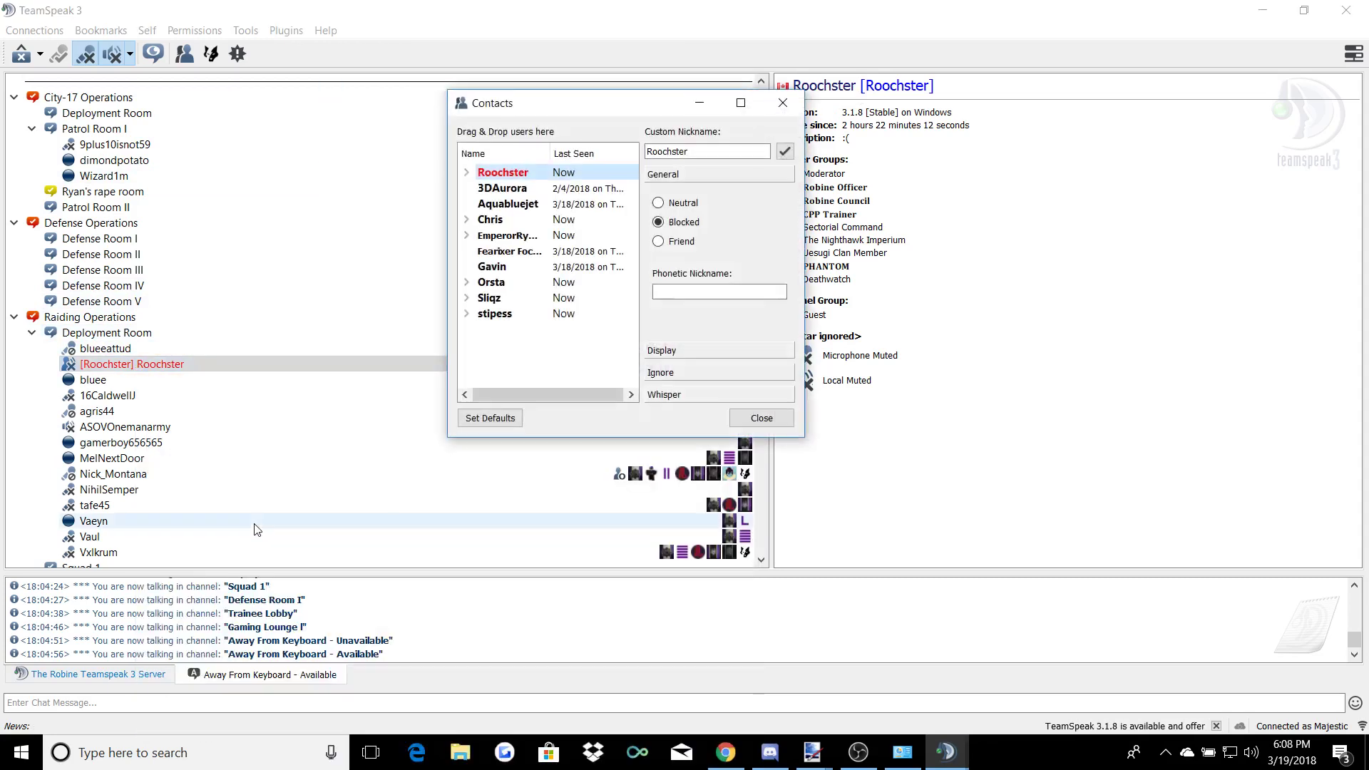
left_click(716, 373)
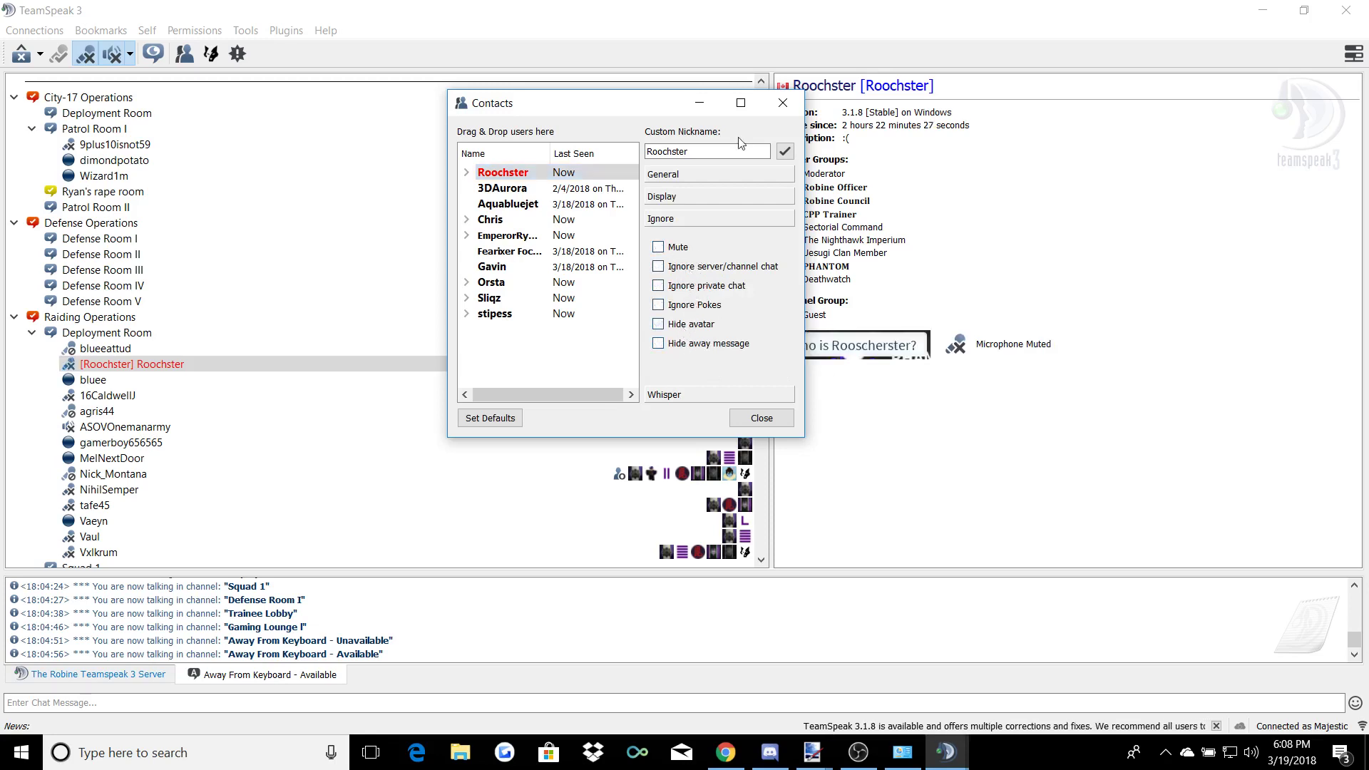
left_click(762, 418)
- Set the contact back to Neutral, review Whisper and Display settings, and close Contacts
right_click(169, 364)
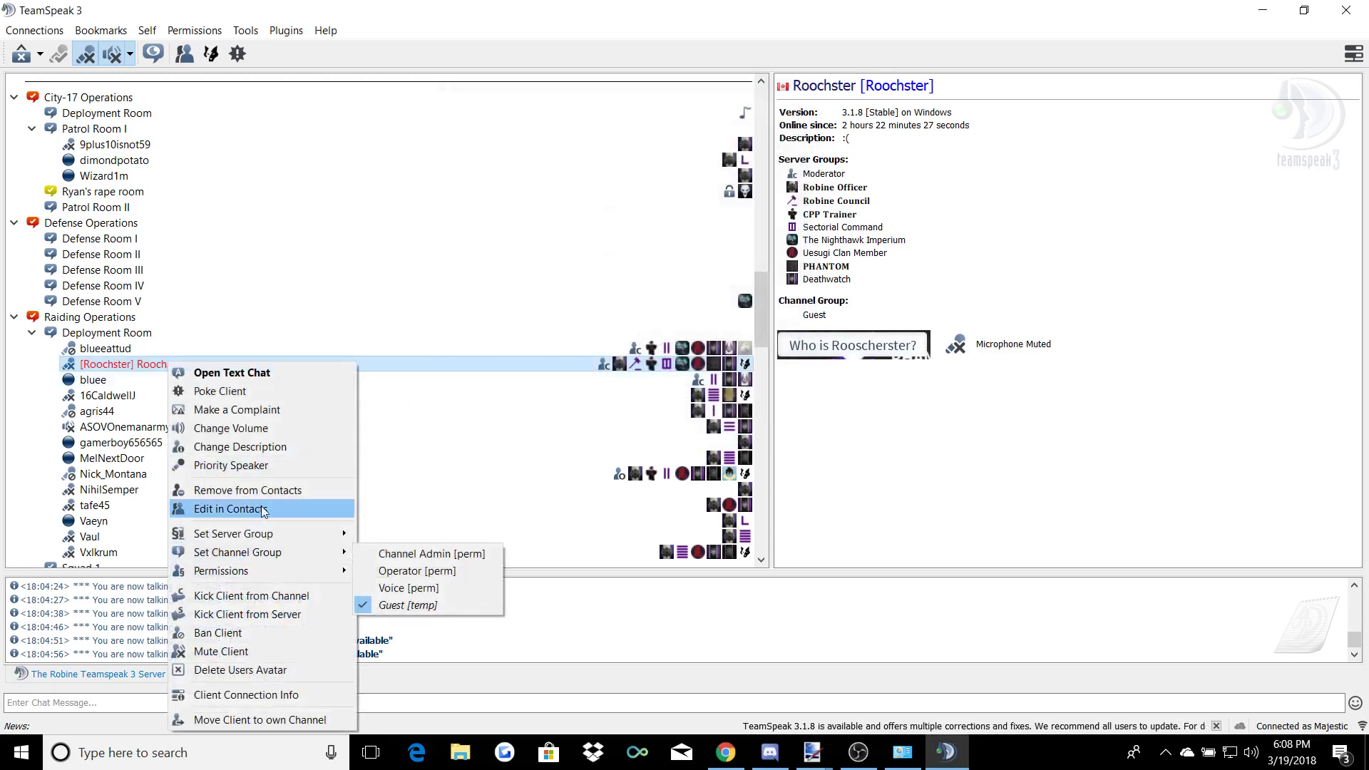
left_click(321, 510)
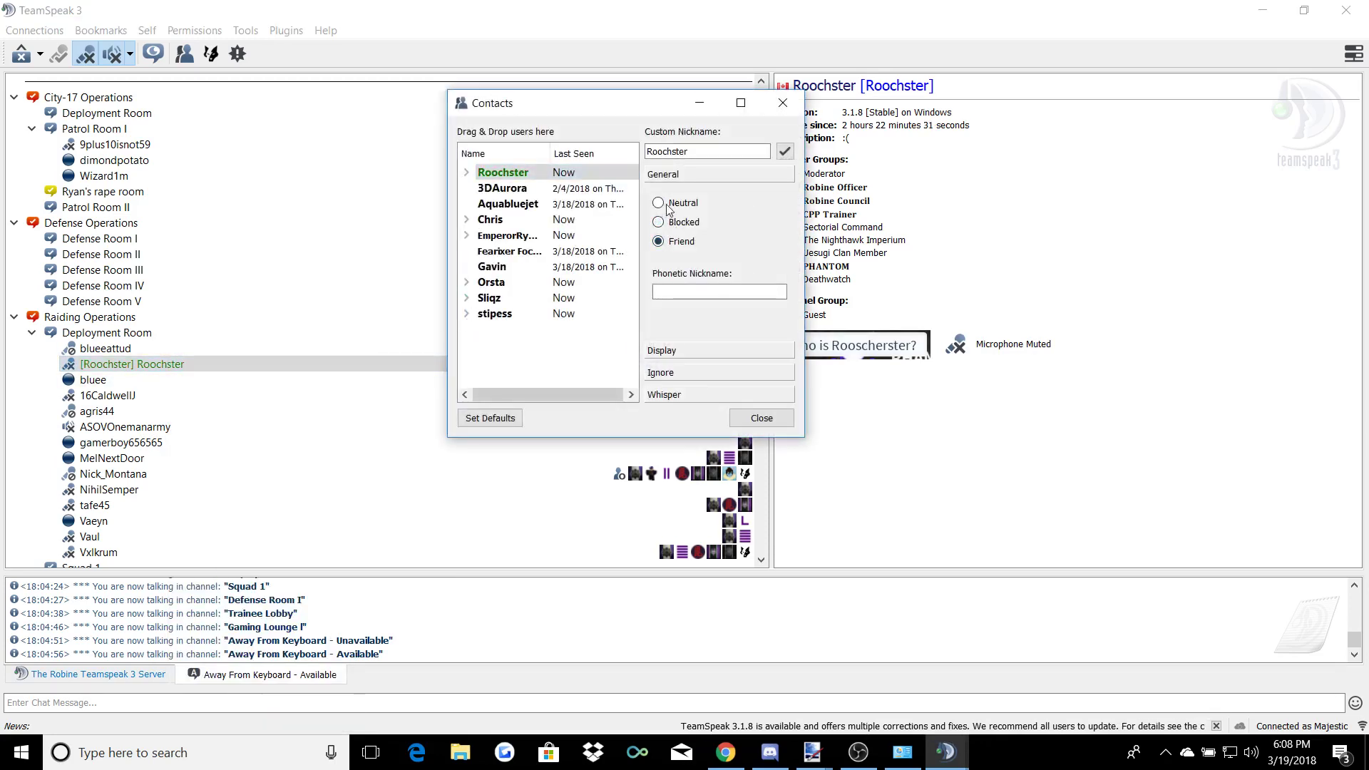
left_click(673, 372)
left_click(674, 395)
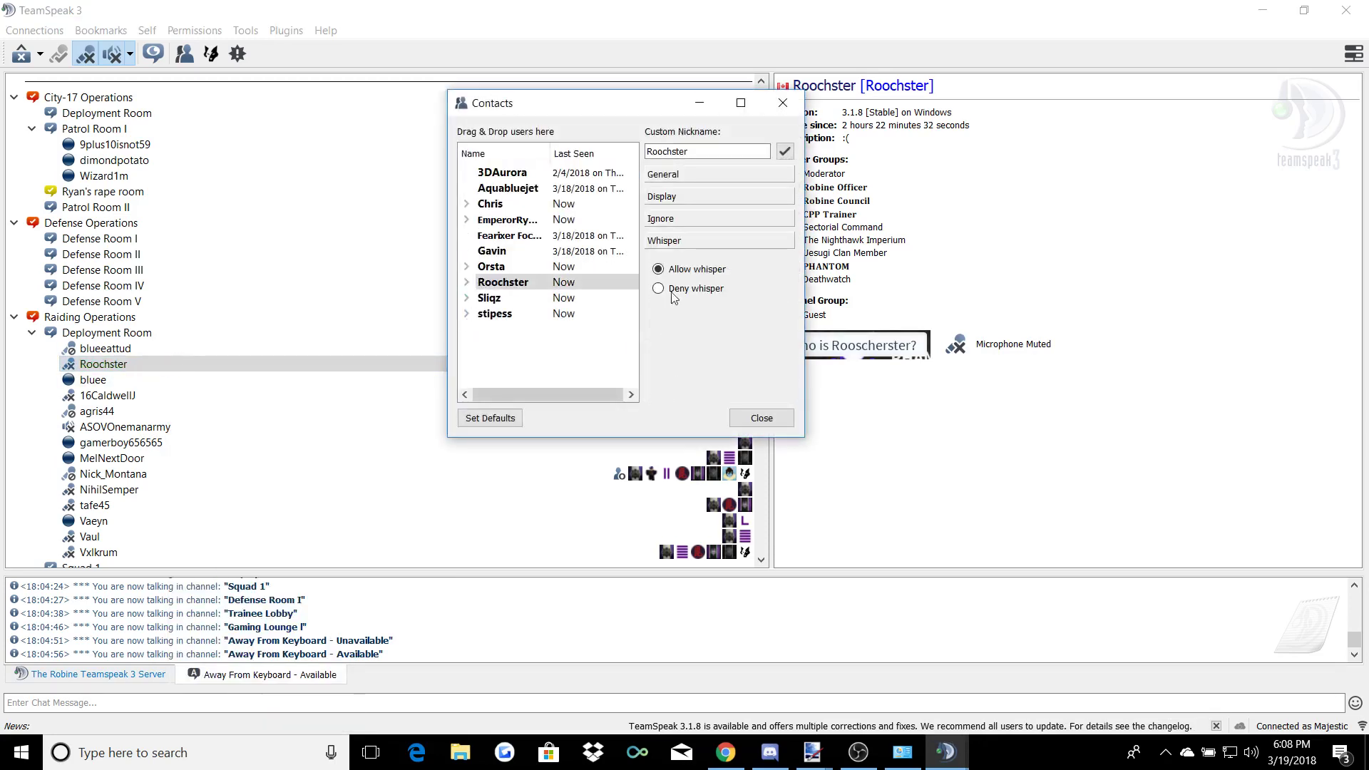
left_click(686, 195)
left_click(775, 113)
- Browse the Plugins and Tools menus
left_click(286, 30)
left_click(291, 32)
left_click(246, 30)
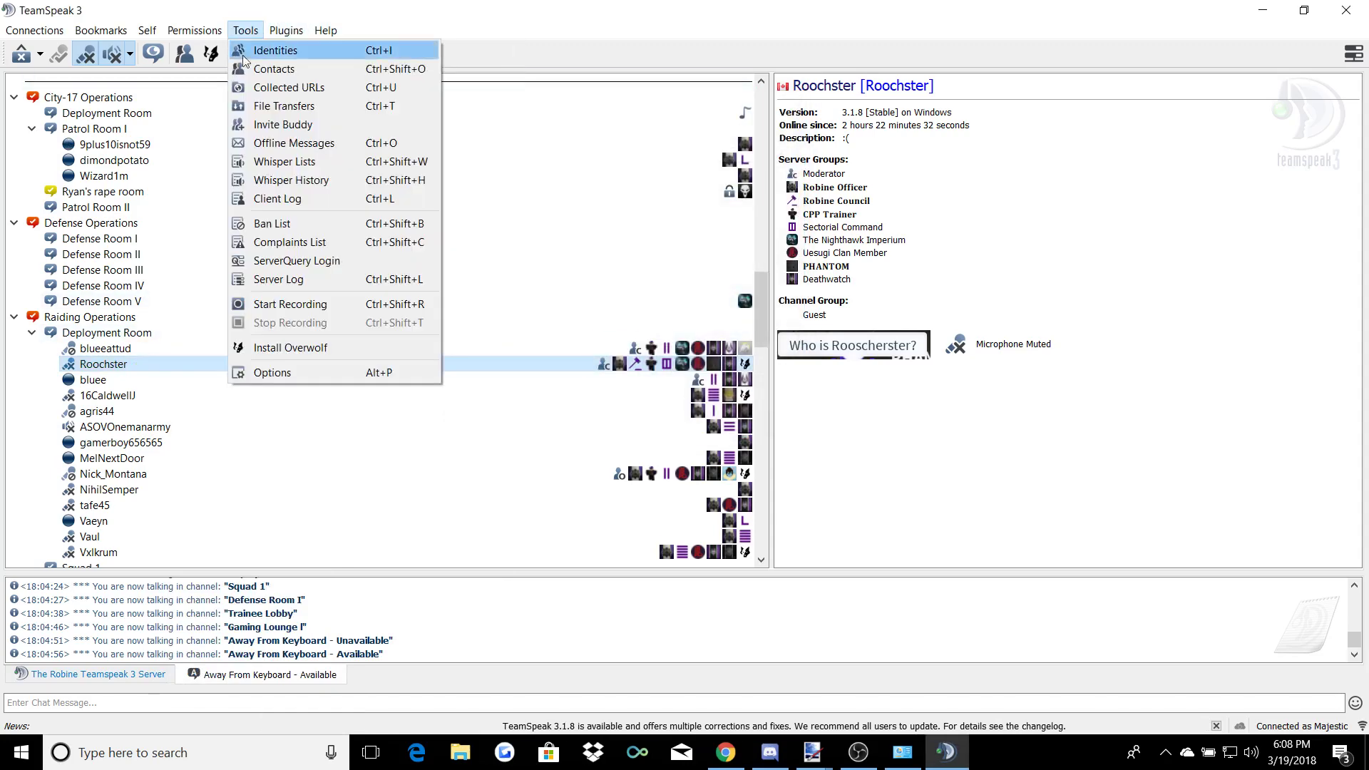
left_click(290, 367)
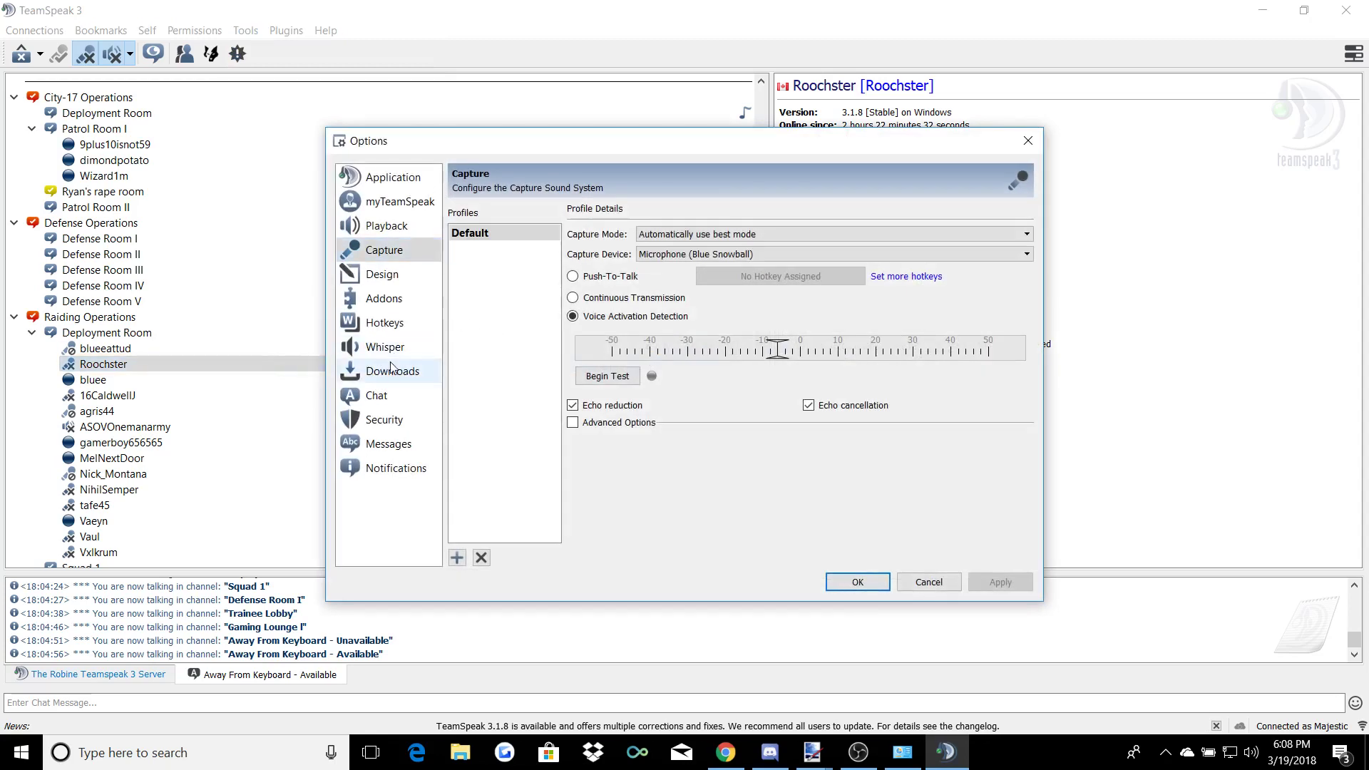
left_click(386, 348)
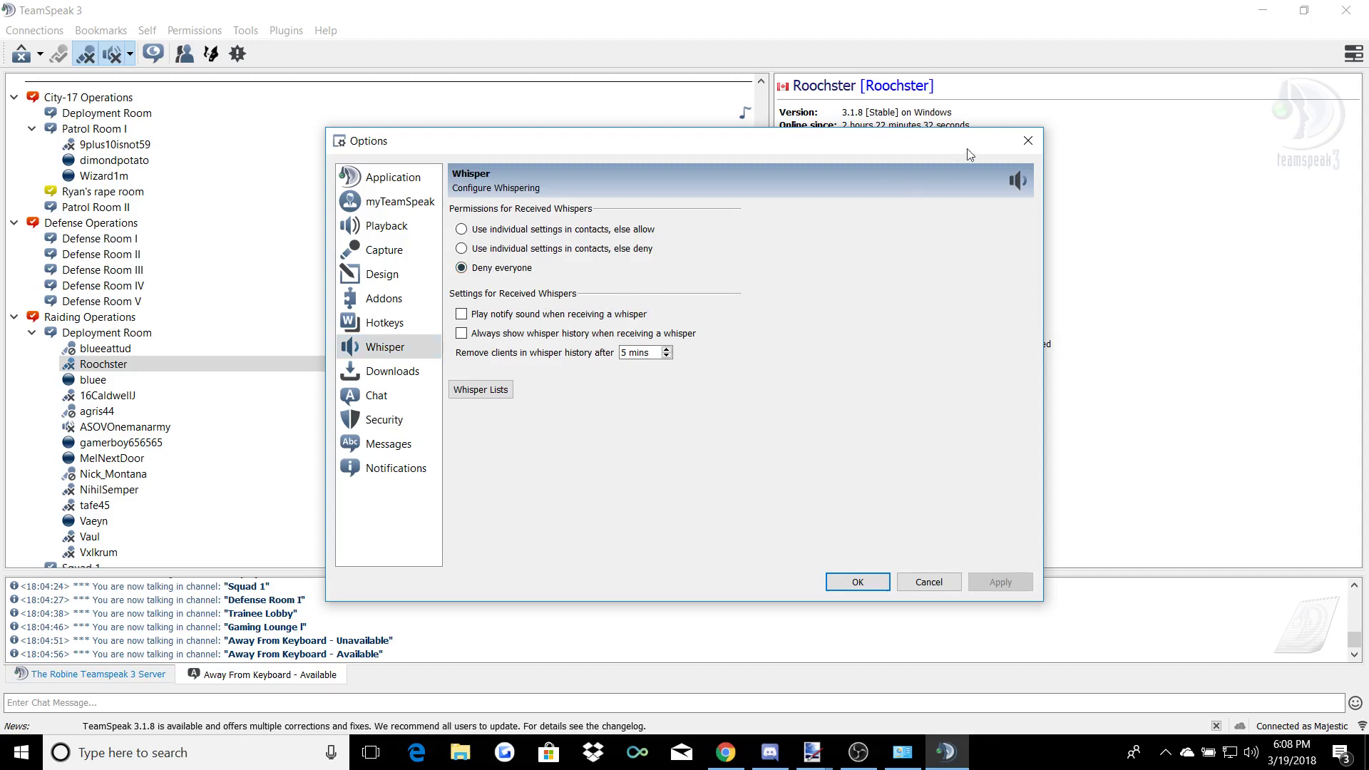
left_click(1029, 140)
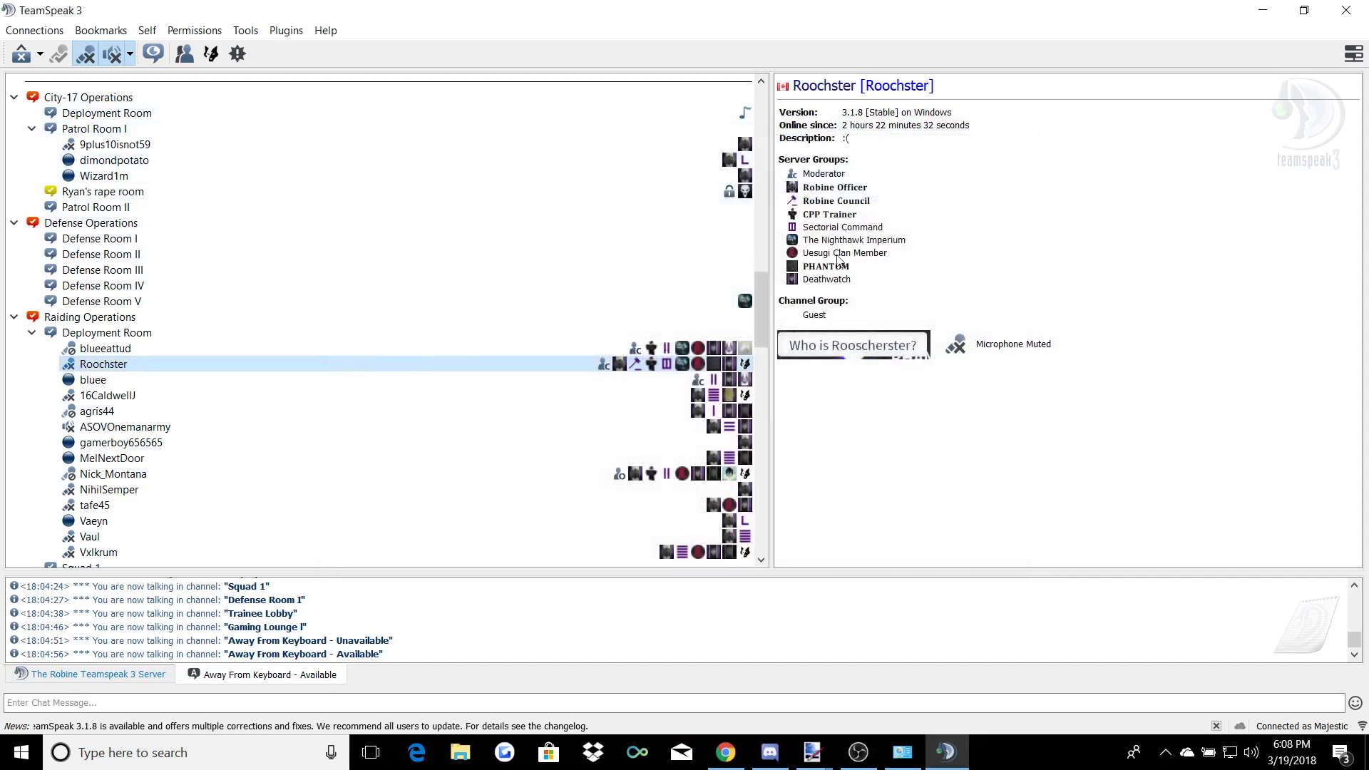
- Scroll the channel tree up to show the Lobby and Away From Keyboard channels
left_click_drag(767, 314, 756, 257)
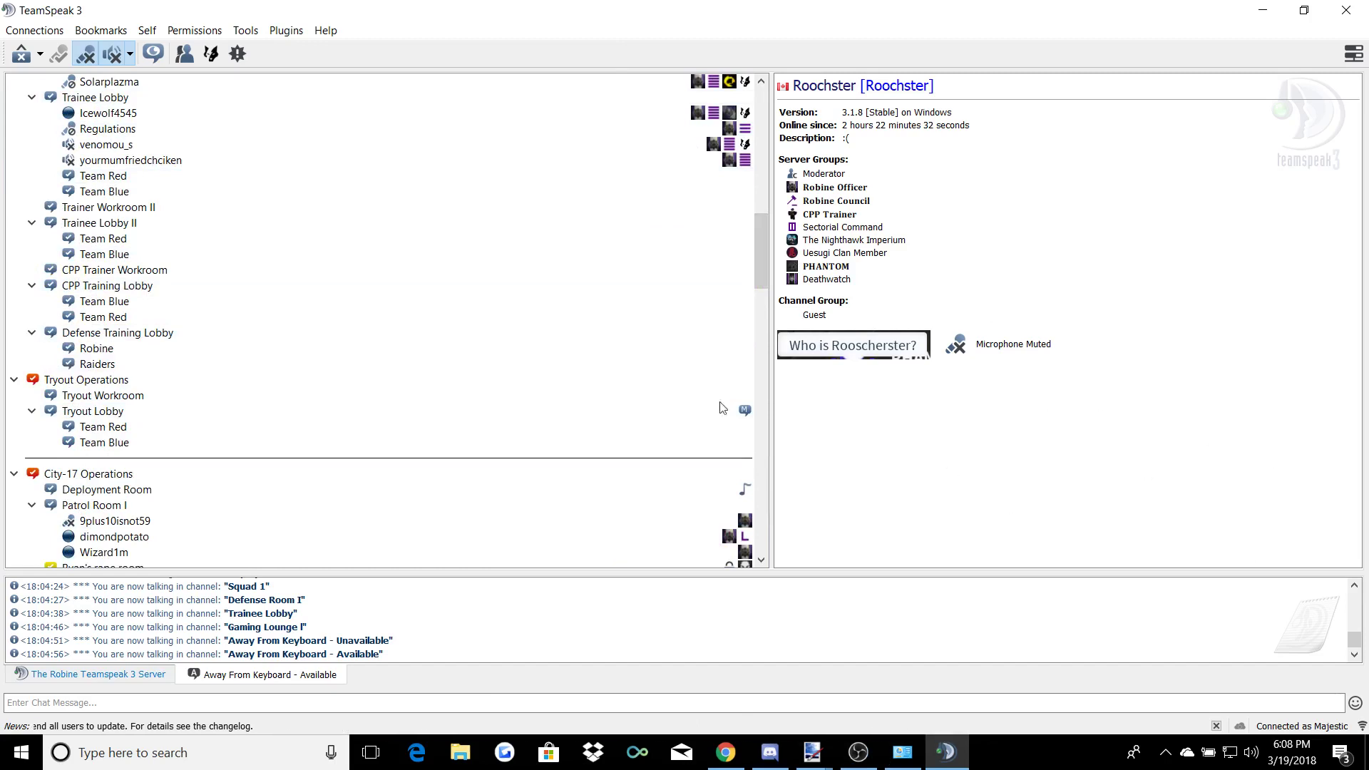
scroll(210, 356, "up", 15)
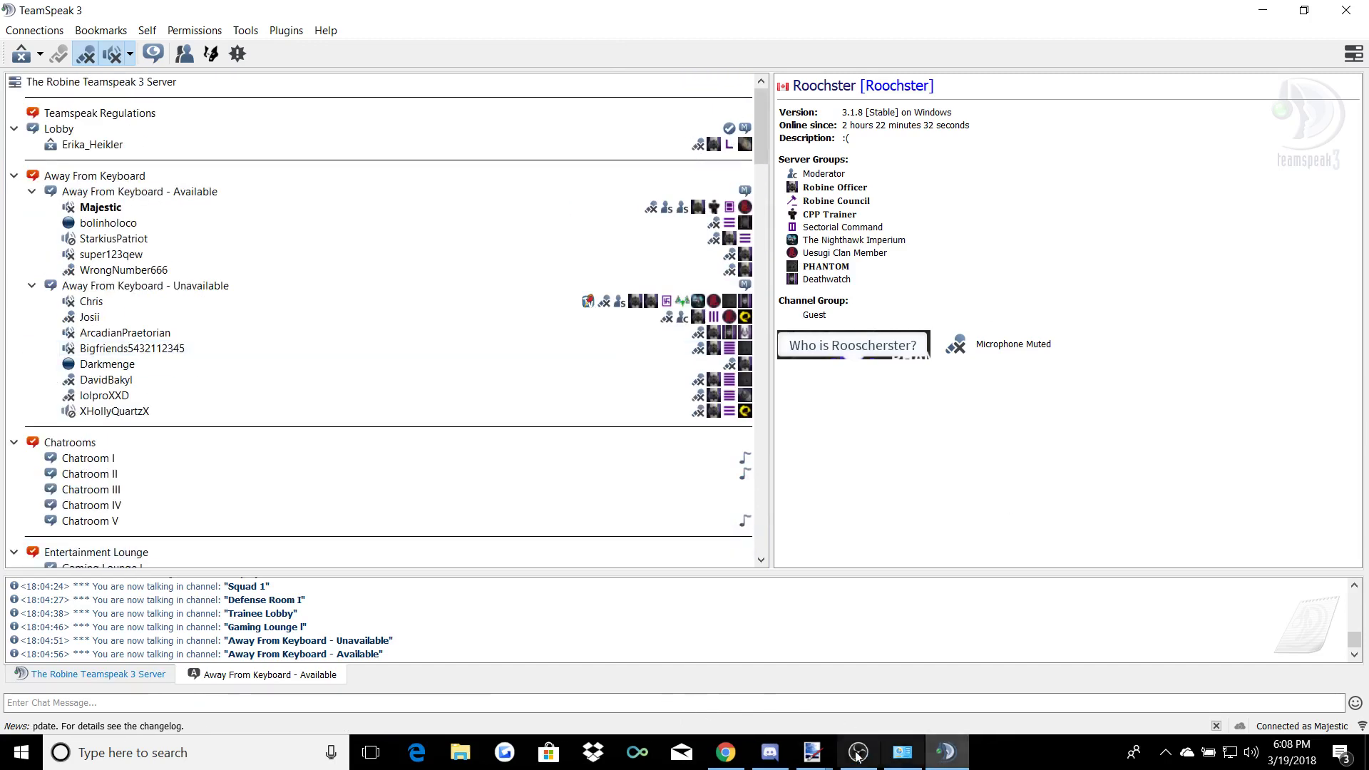